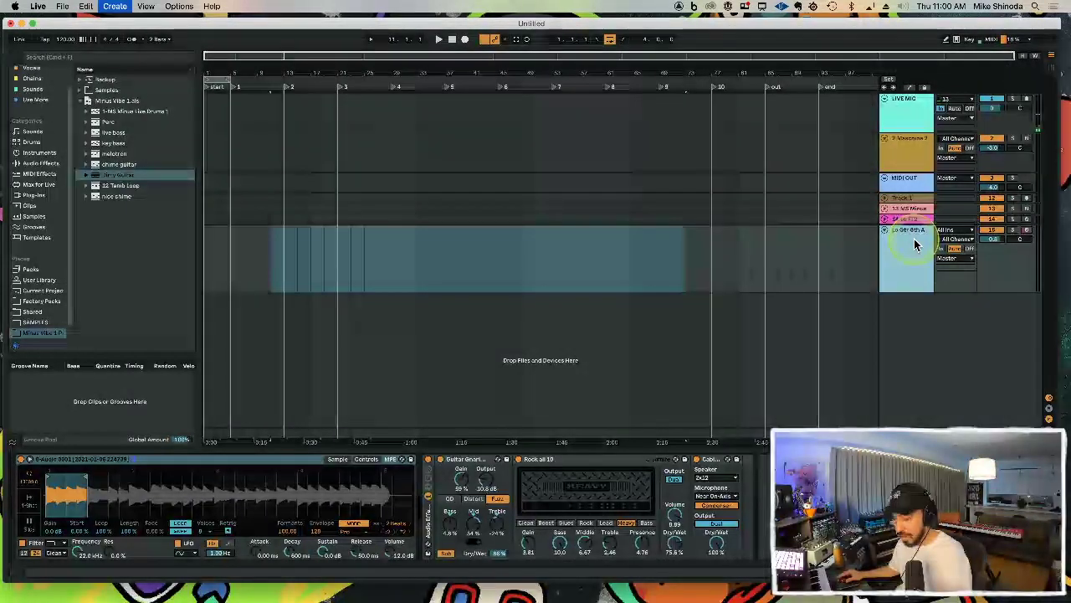
Step: Insert a new audio track below the low guitar track and copy its pedal, Rock all 10 amp and cabinet effects onto it
key(super+t)
click(896, 242)
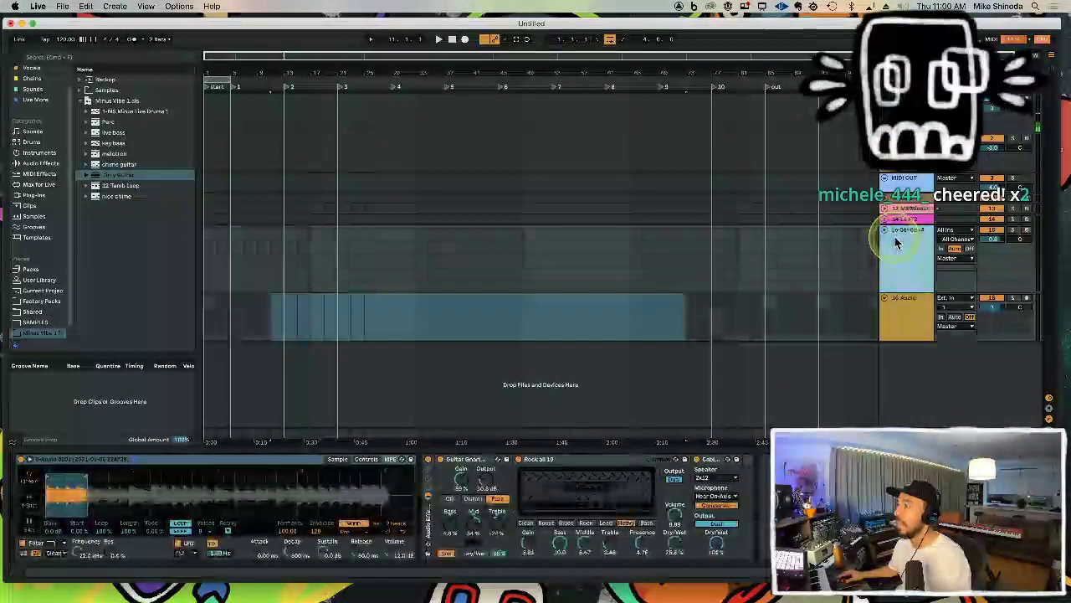
click(430, 527)
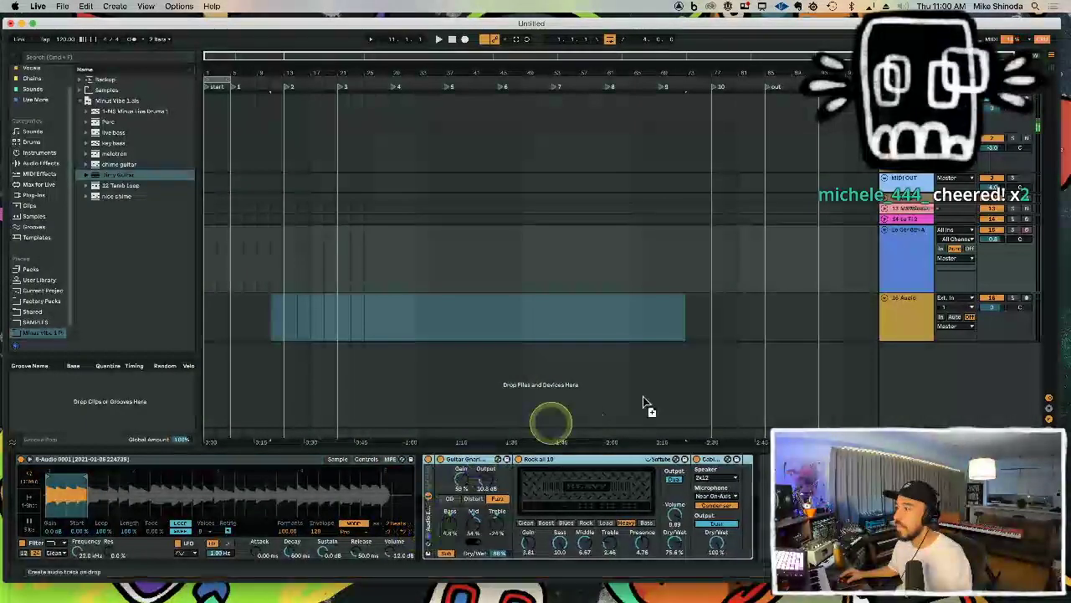
click(924, 322)
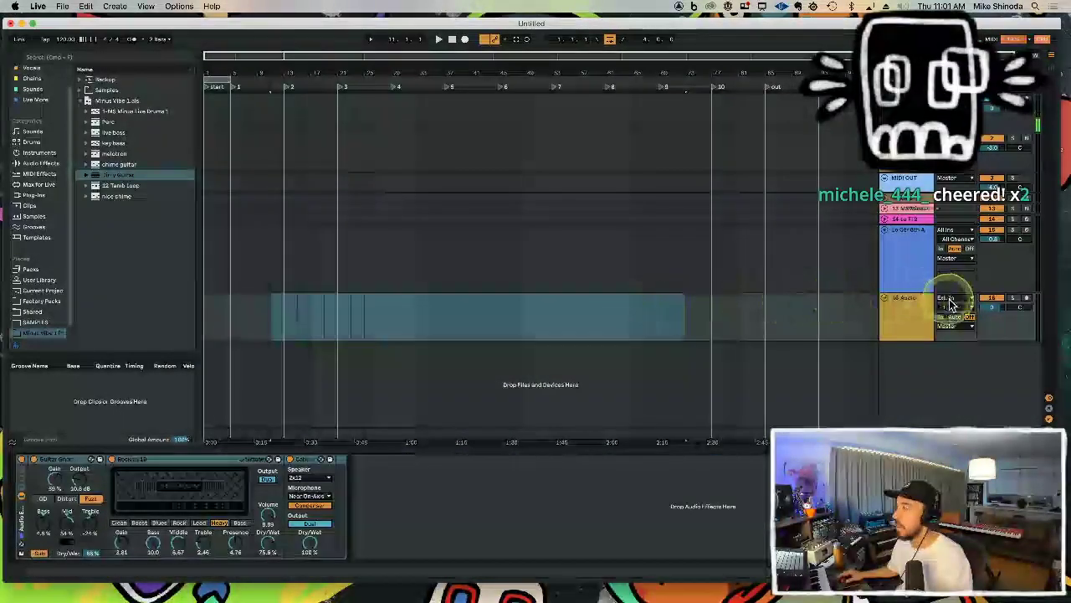
Step: Set the new audio track's input to channel 12, bypass its guitar pedal and arm the track for recording
click(954, 307)
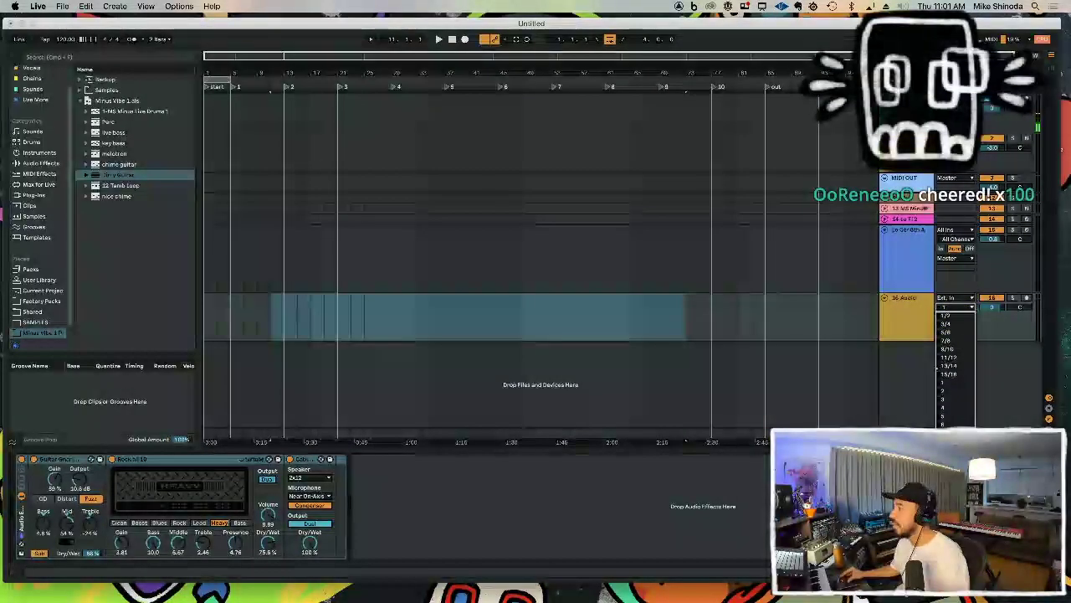
click(955, 316)
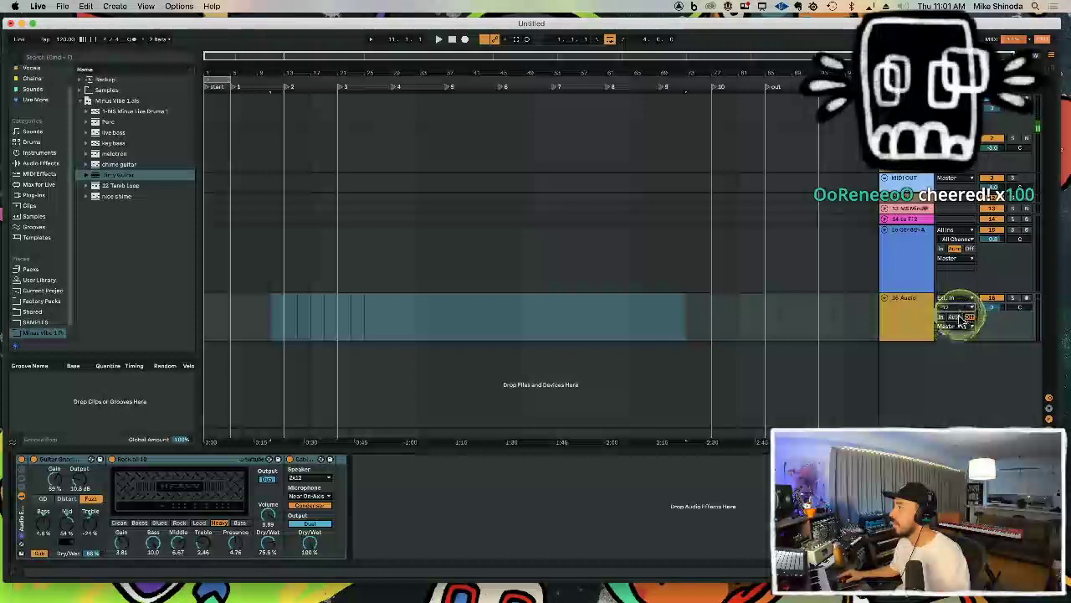
click(1029, 297)
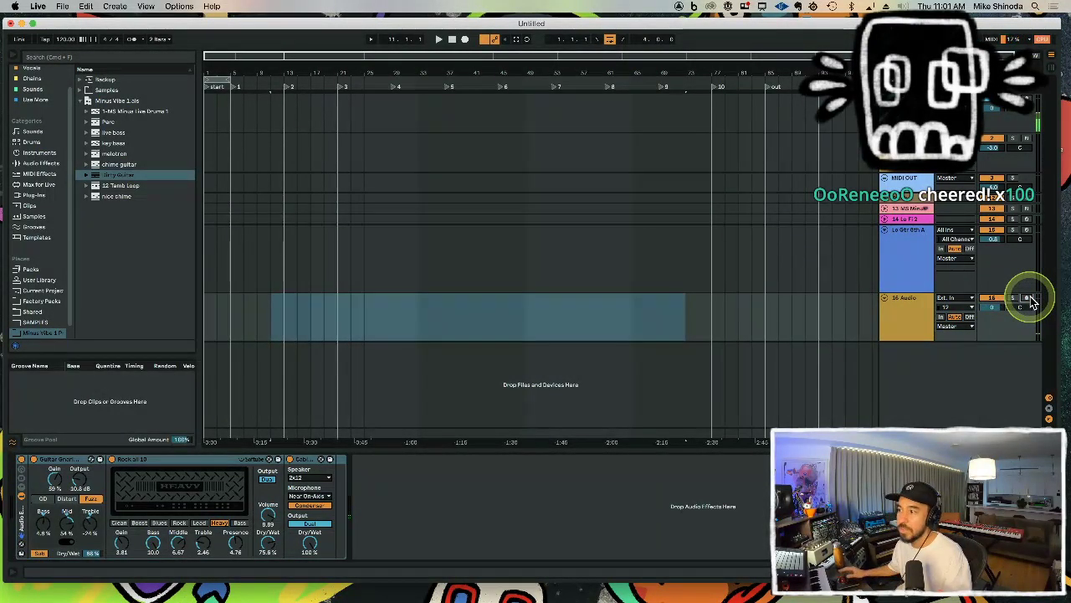
click(31, 459)
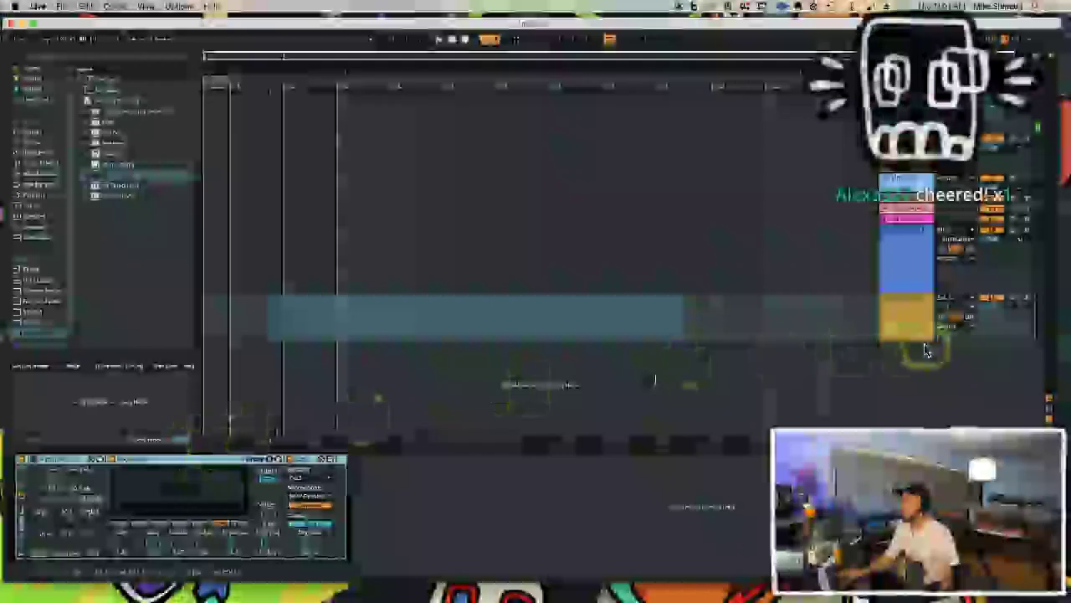
click(1030, 300)
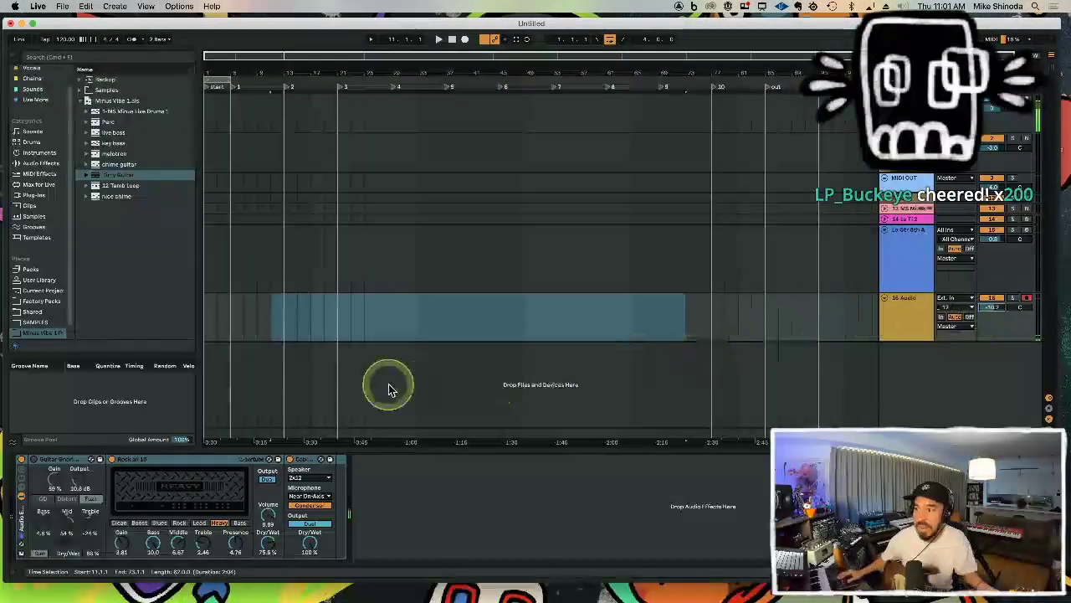
Step: Look at the cabinet's speaker options and try its Mono output before restoring Dual
click(205, 459)
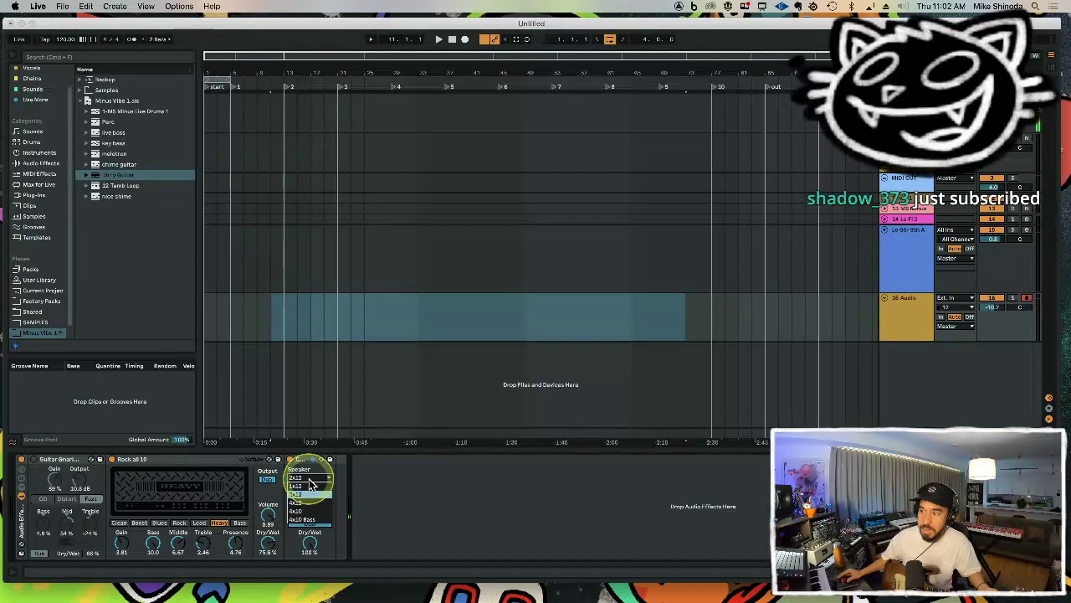
click(258, 458)
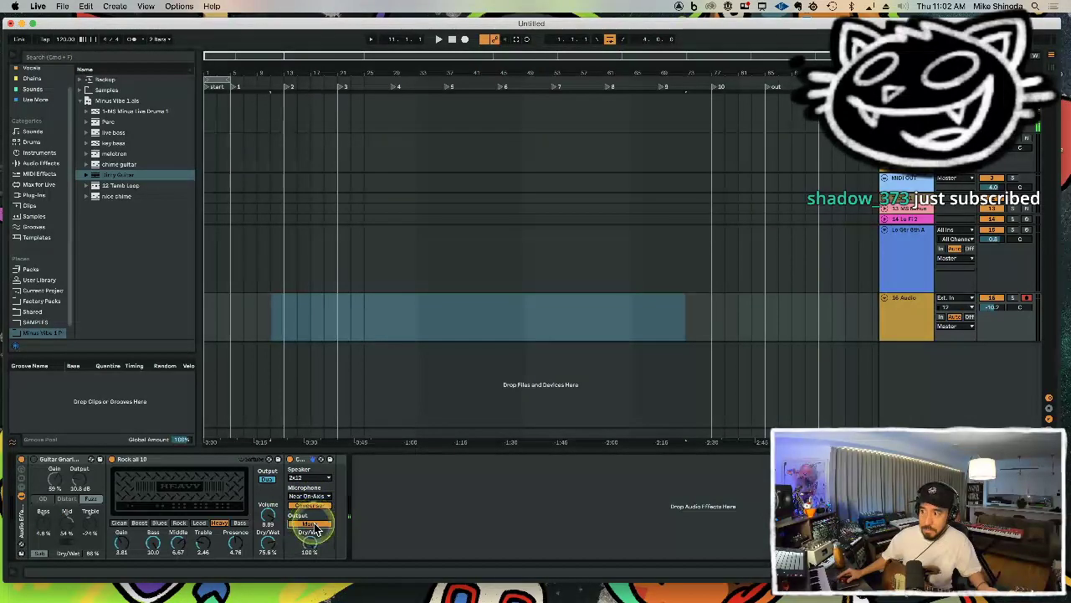
click(314, 525)
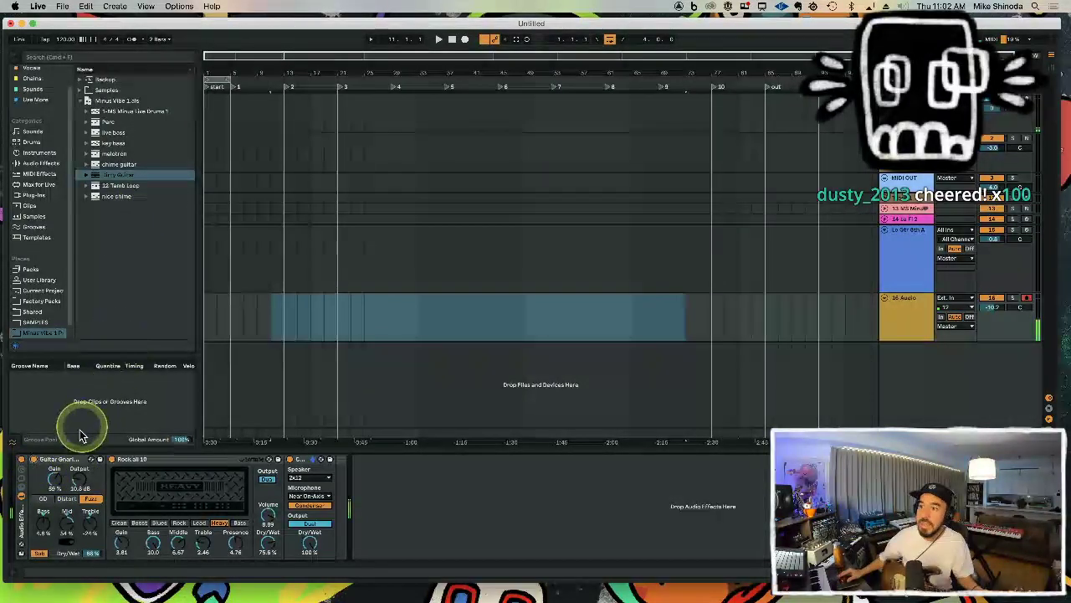
Step: Compare the pedal's Distort and Fuzz types, keep Fuzz, and switch the Rock all 10 amp to Clean
click(72, 499)
click(91, 500)
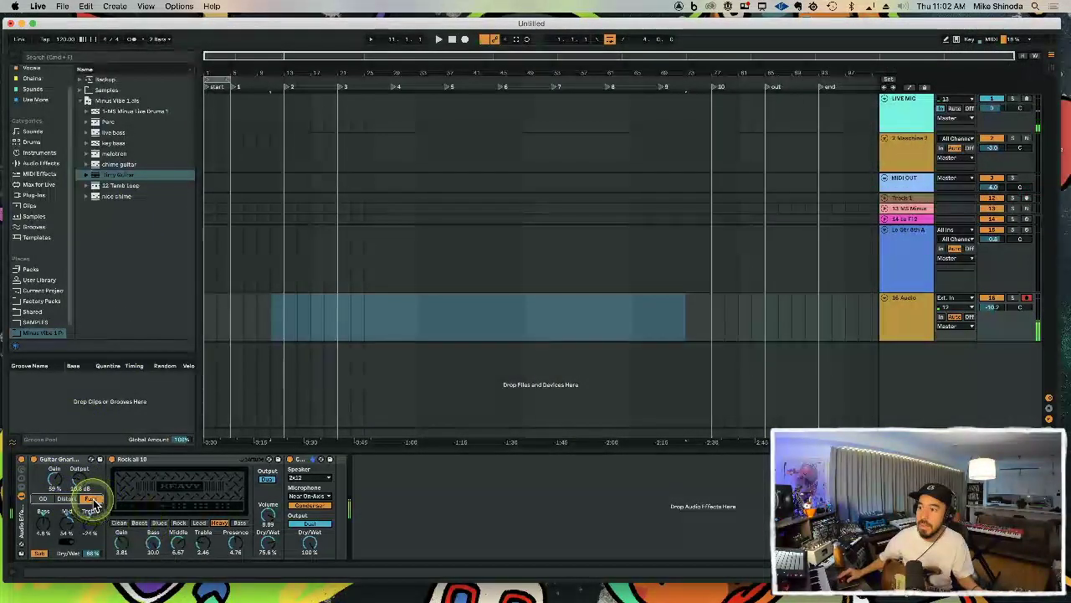
click(120, 524)
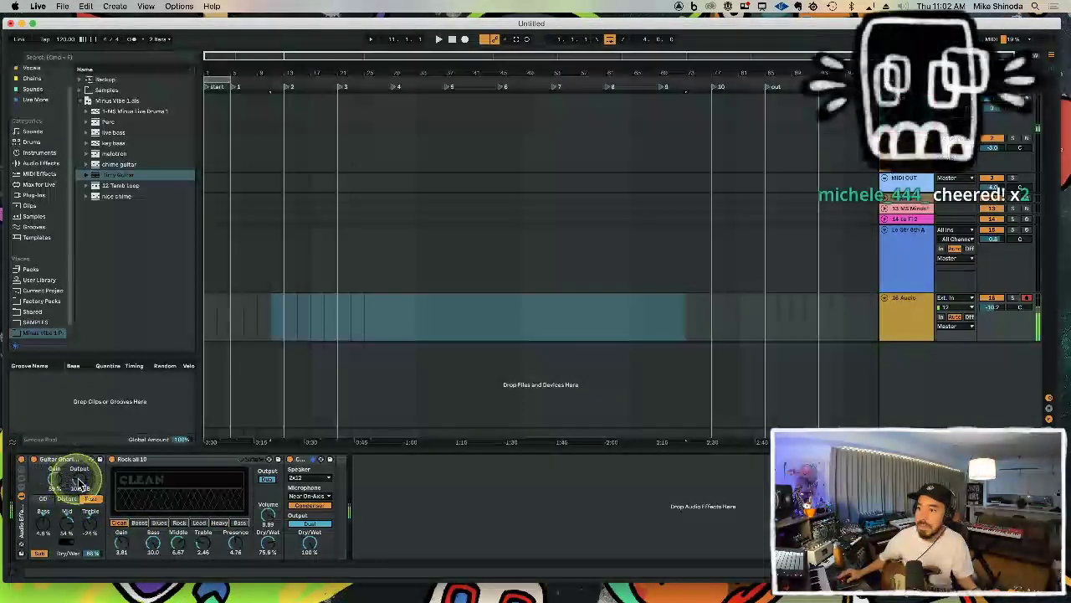
Step: Set the pedal's gain to 65%, output to 2.66 dB, bass to 75% and dry/wet to 100%, and switch the amp to Boost
click(53, 483)
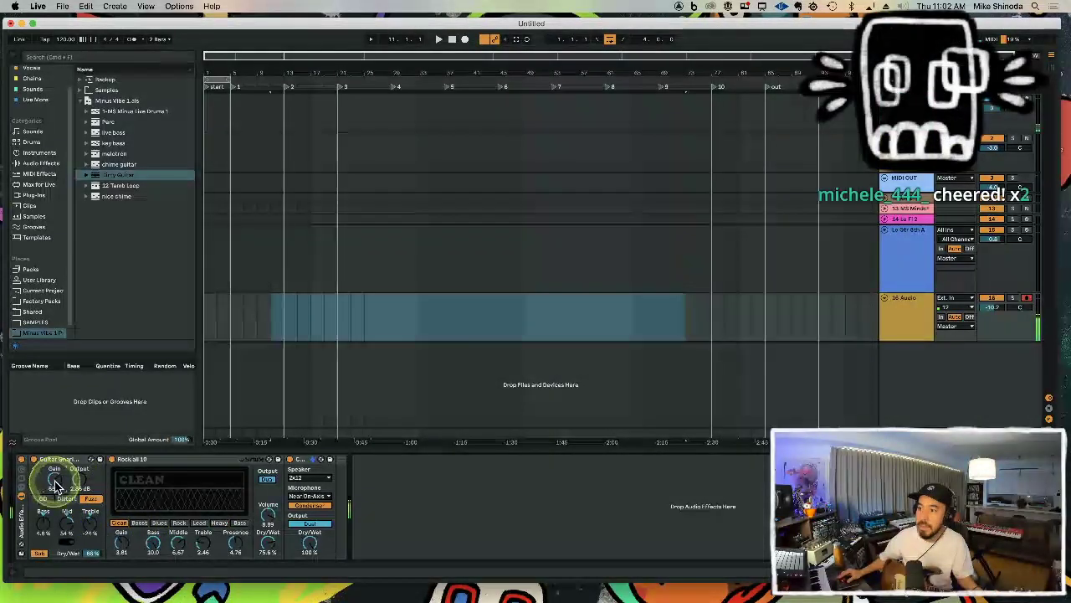
drag(55, 485, 52, 523)
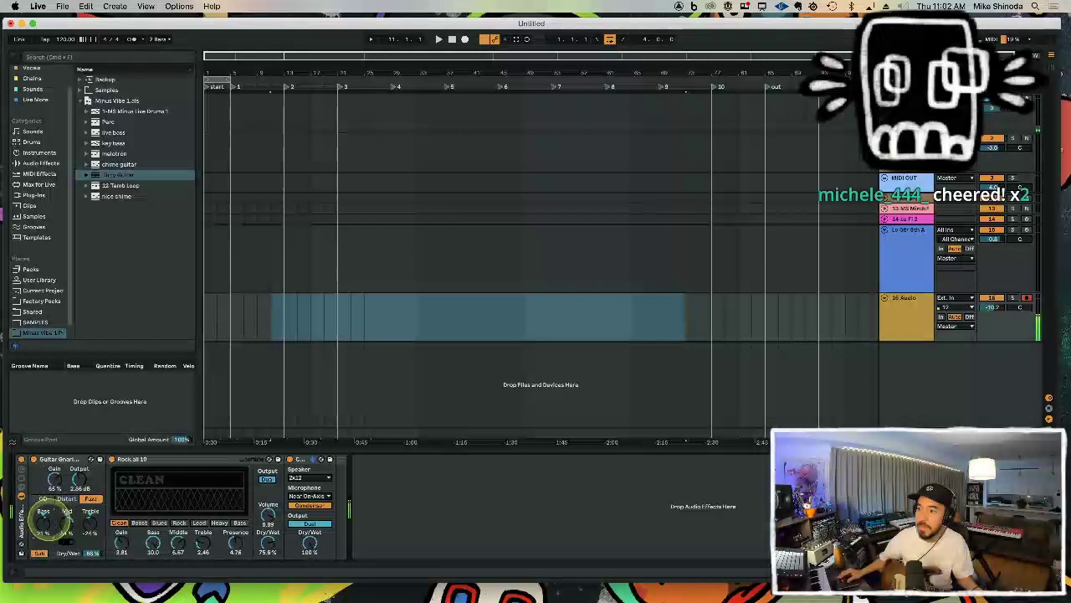
drag(89, 554, 102, 554)
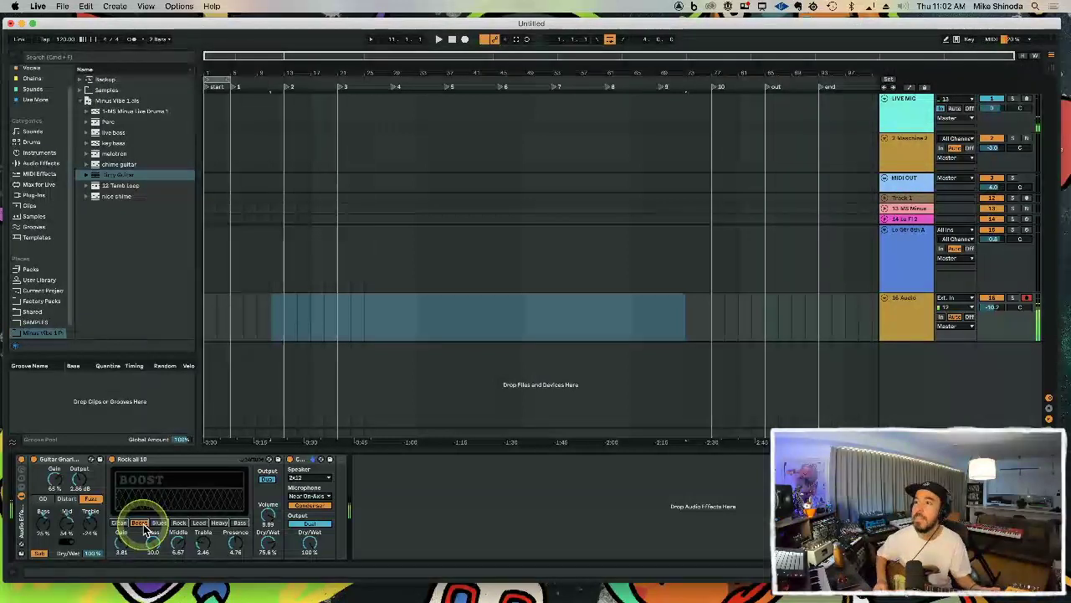
Step: Try a synth lead preset from the Drive & Color Pedal effects between the fuzz pedal and the amp, and remove it
click(42, 163)
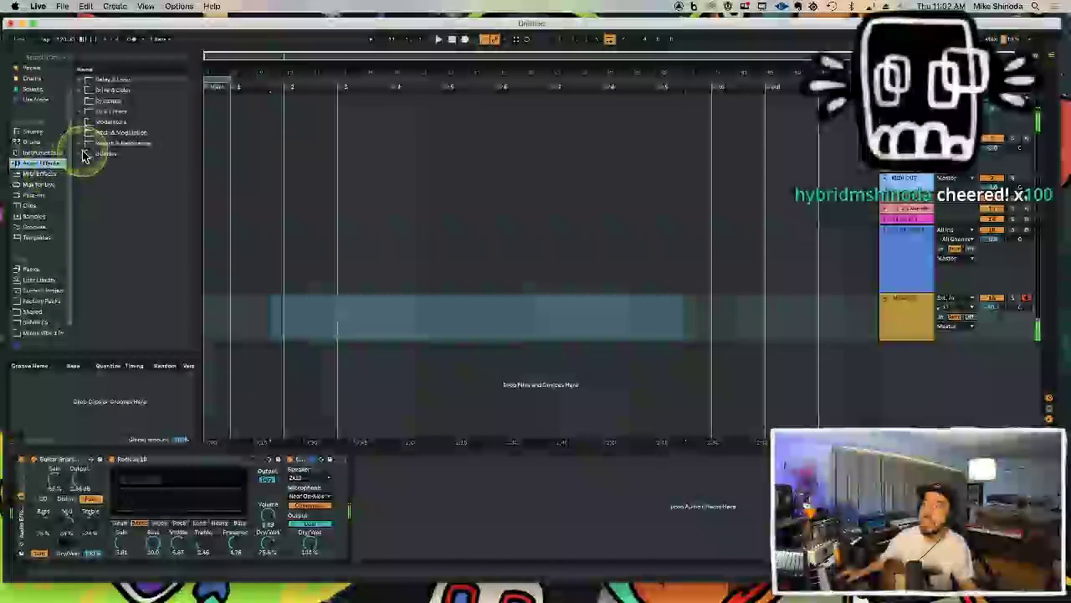
click(80, 91)
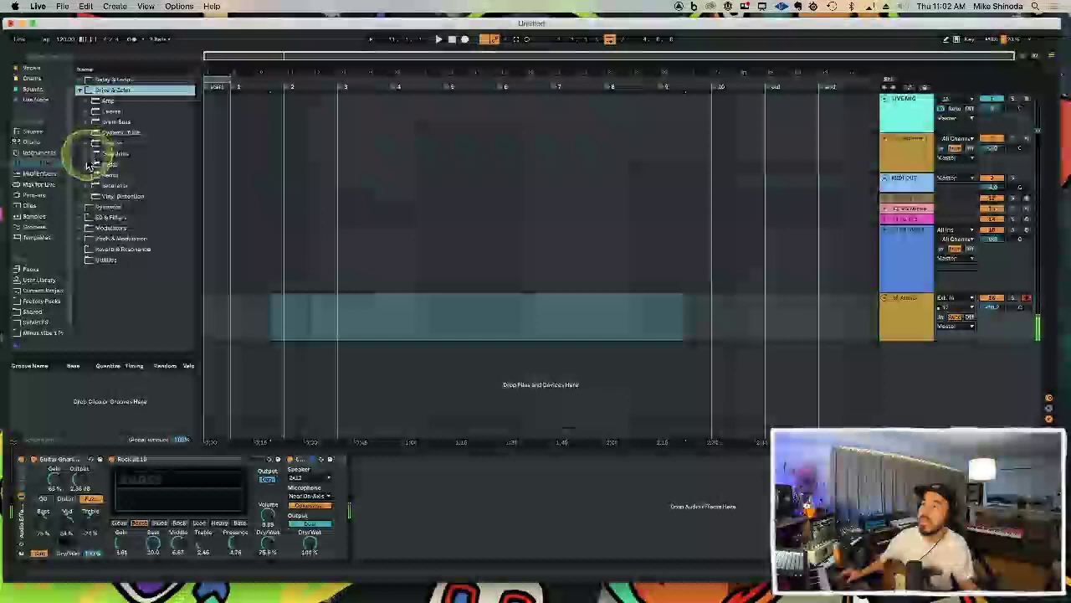
click(88, 164)
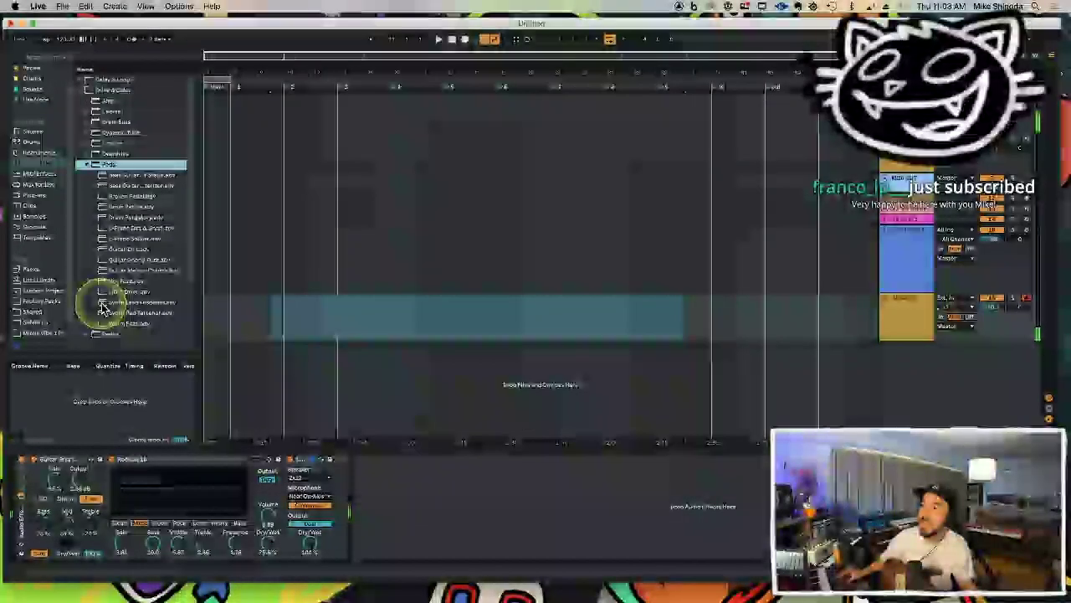
drag(100, 305, 114, 466)
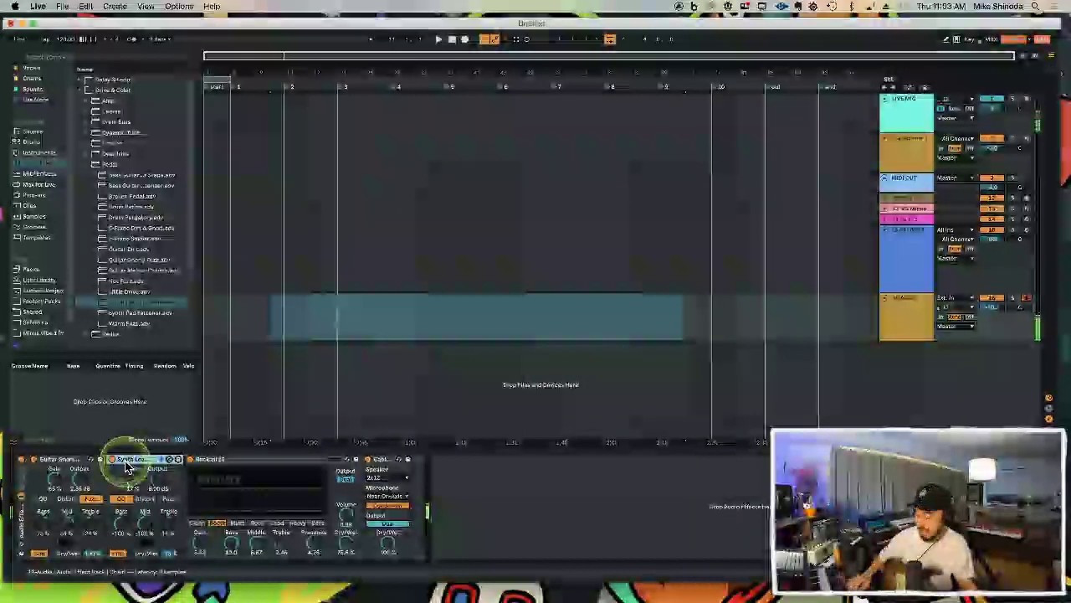
key(Delete)
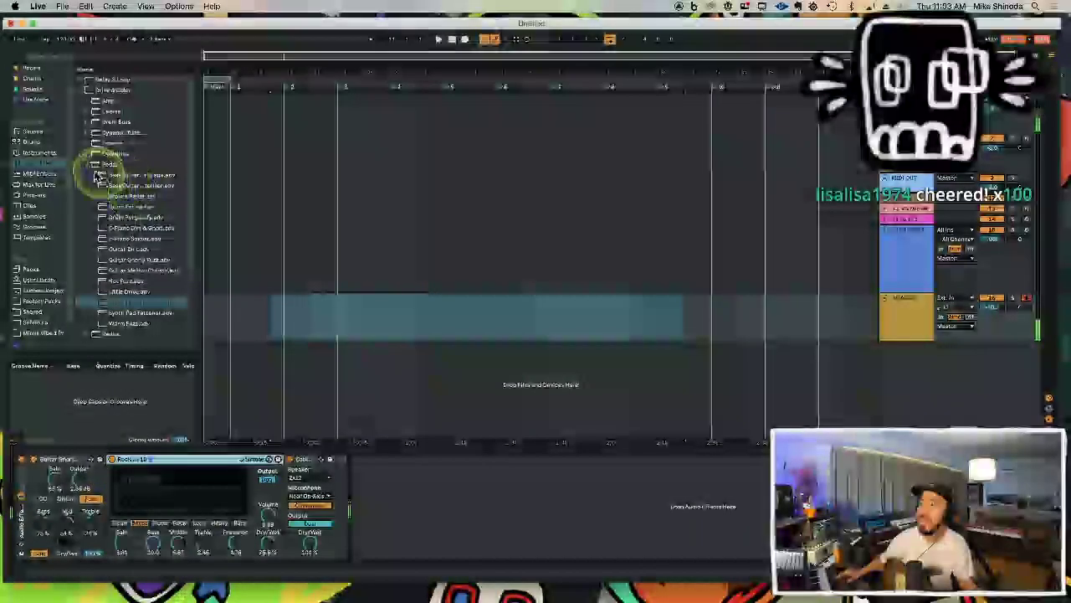
Step: Insert a Redux effect between the fuzz pedal and the amp and adjust its Rate
click(87, 164)
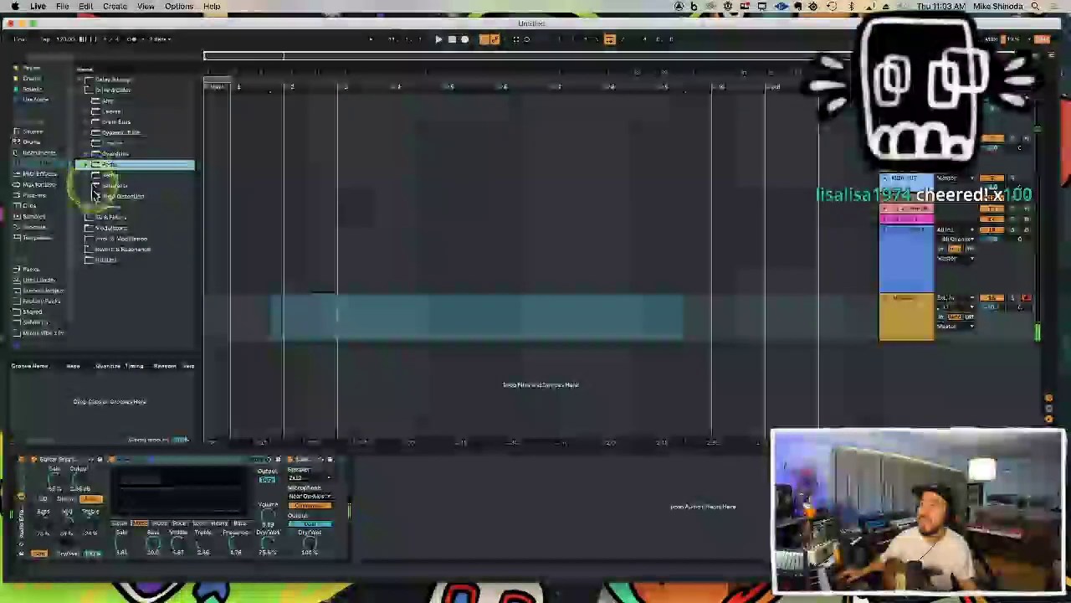
click(97, 174)
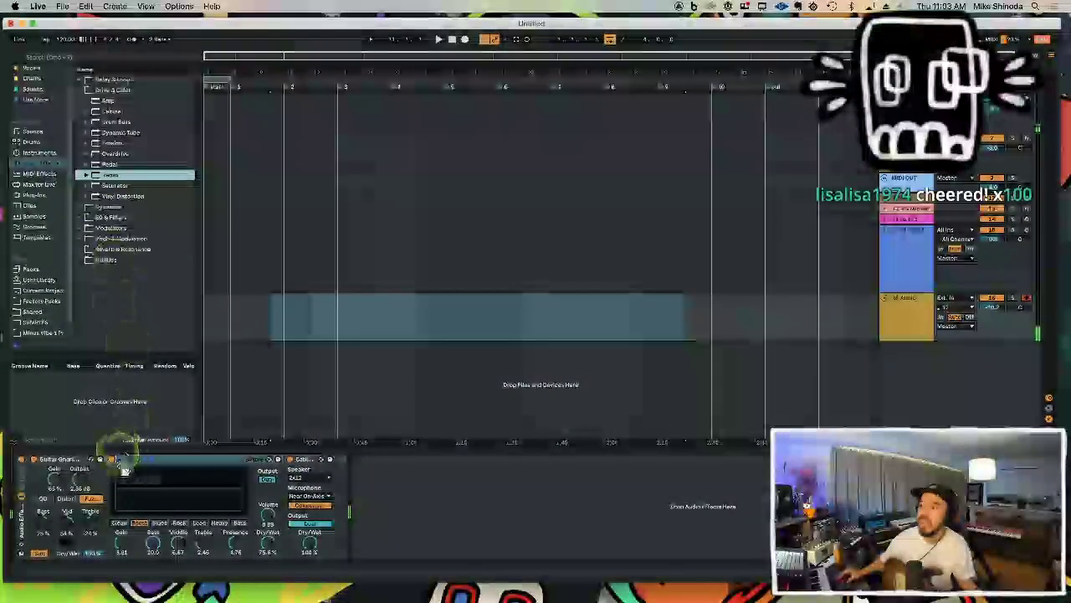
drag(124, 469, 144, 519)
drag(132, 482, 134, 482)
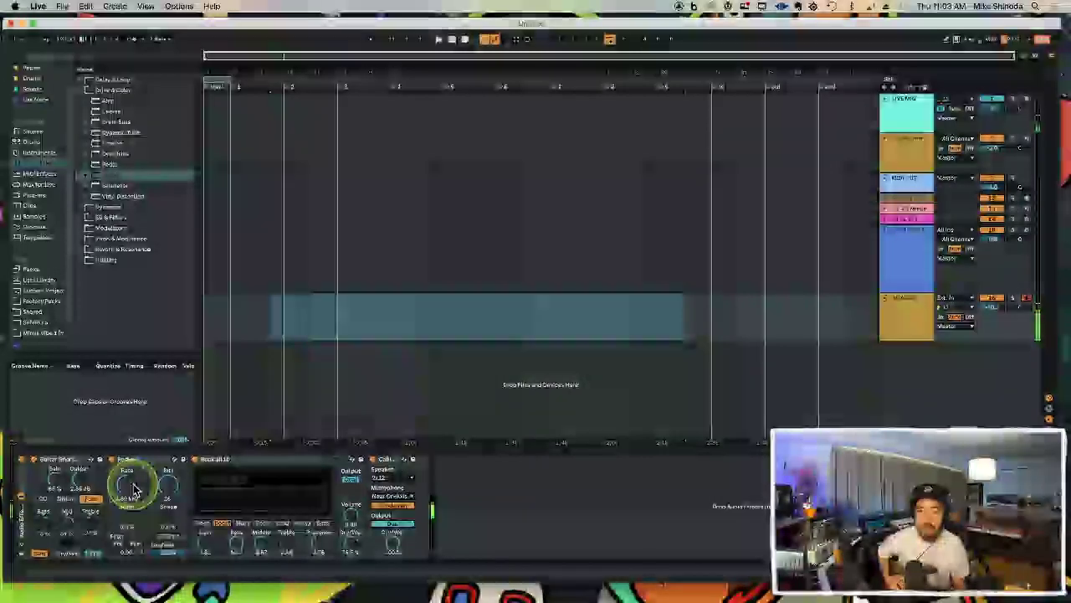
Step: Delete the armed audio track below the low guitar track
key(Up)
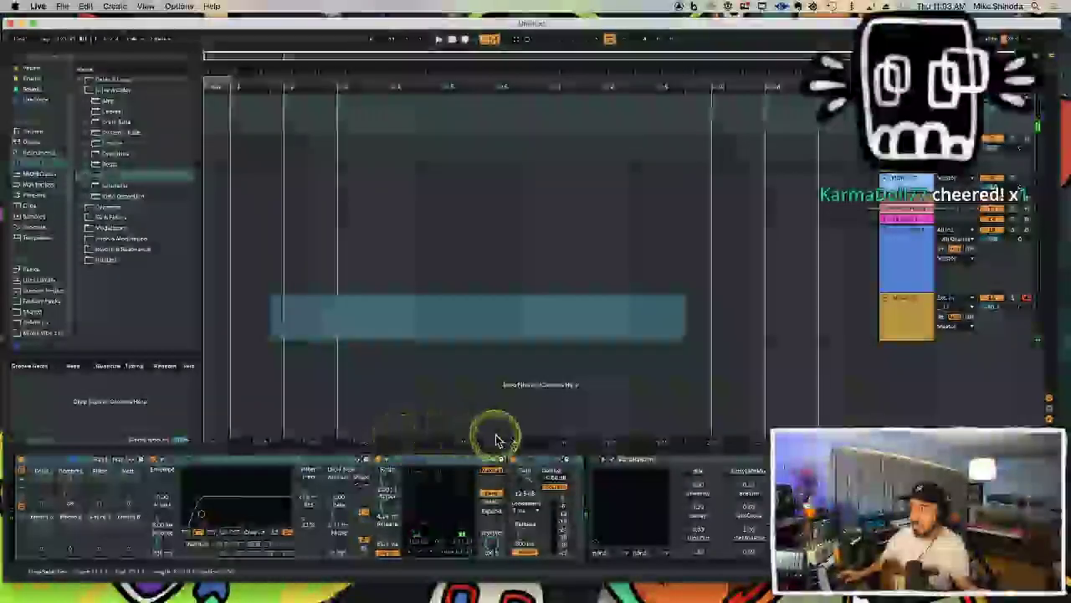
click(904, 322)
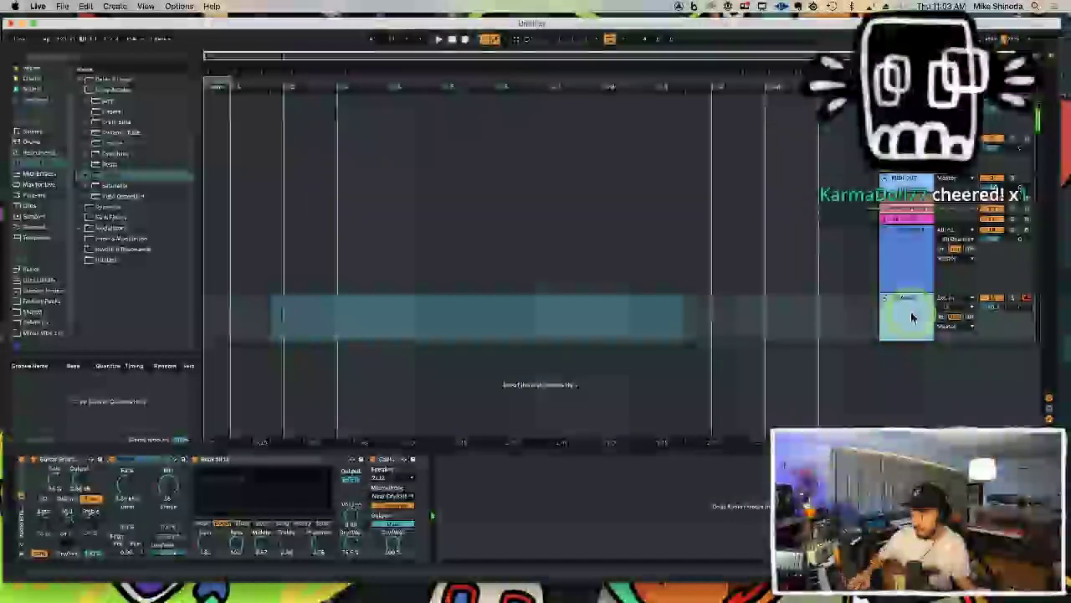
key(Delete)
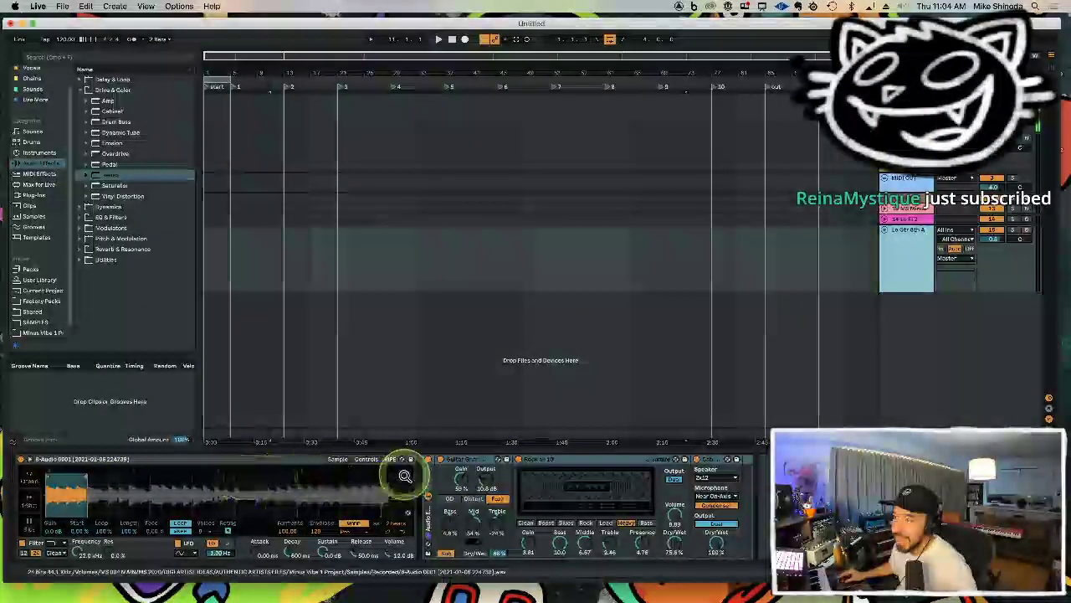
Step: Compare the low guitar track with its effects bypassed and enabled, and lower the track volume to -3.5 dB
click(428, 466)
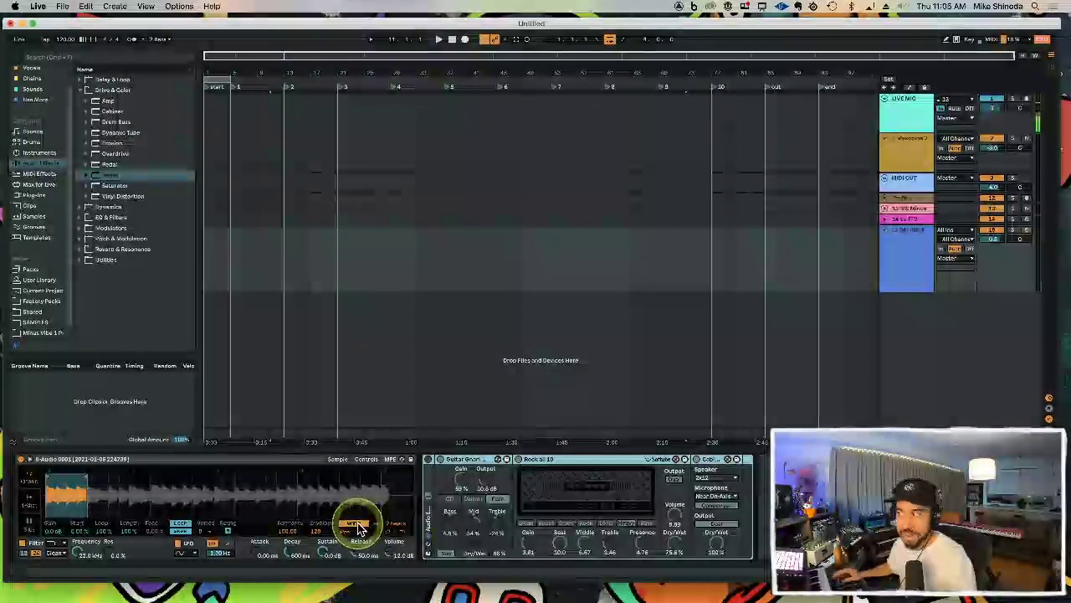
click(429, 459)
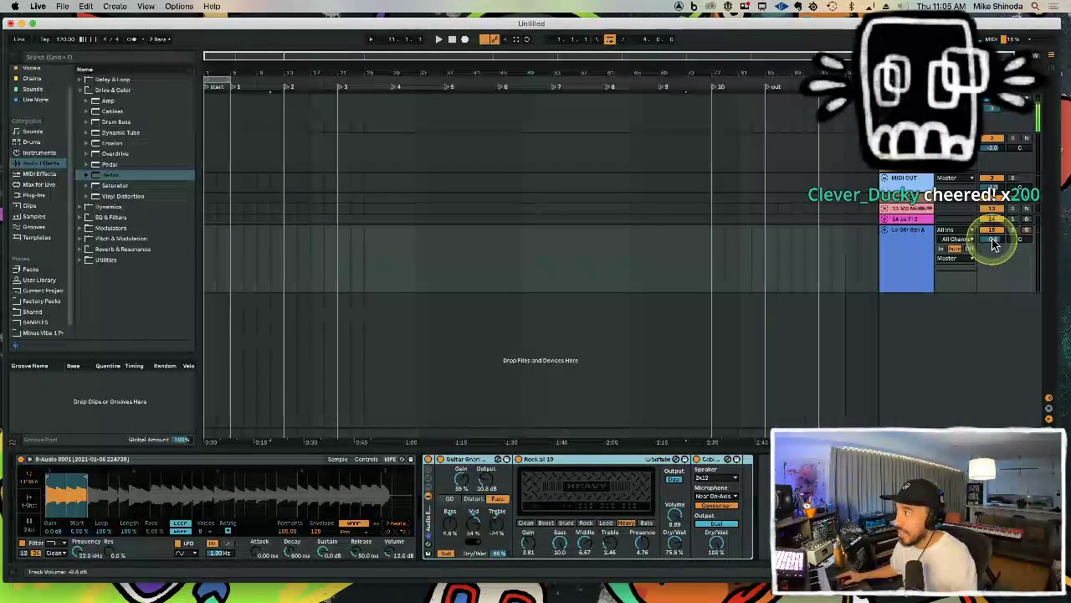
drag(993, 239, 993, 240)
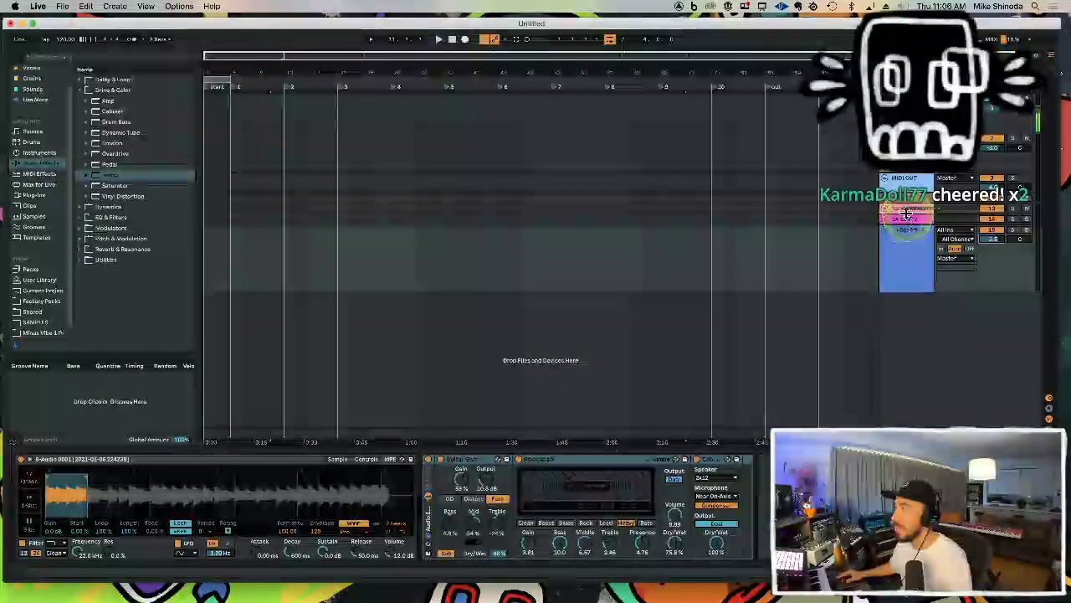
Step: Enlarge the MS Minus drum track and browse the Pitch and Random MIDI effect presets
drag(906, 213, 911, 255)
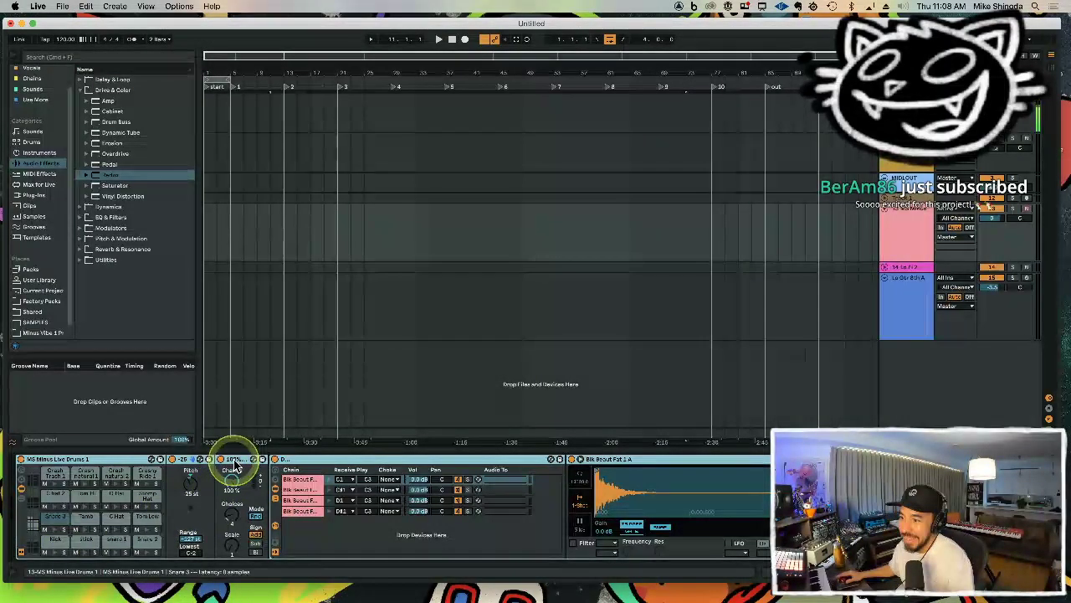
click(35, 175)
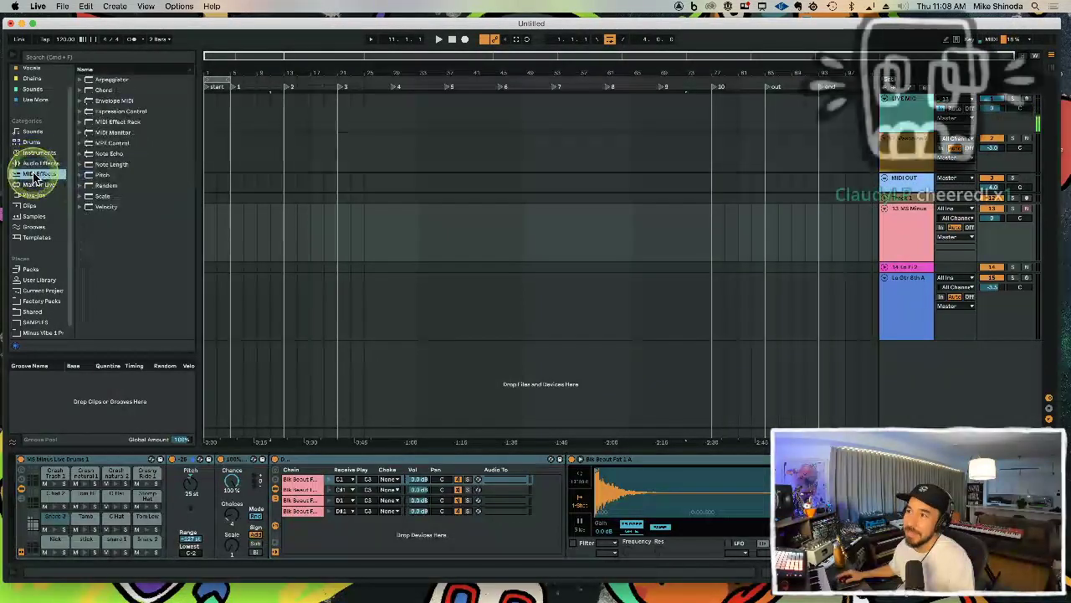
click(81, 176)
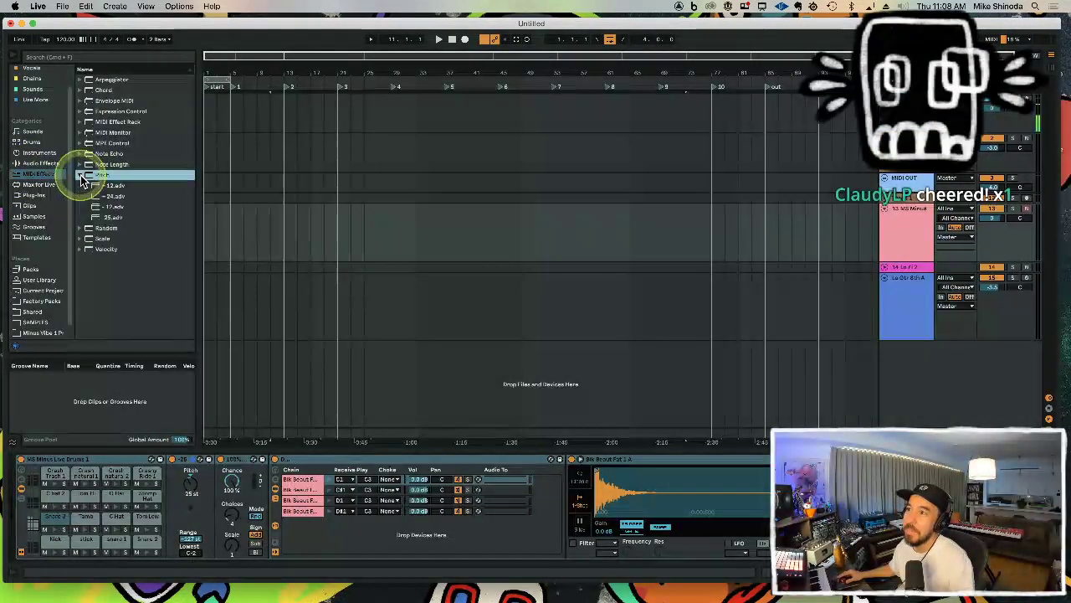
click(81, 230)
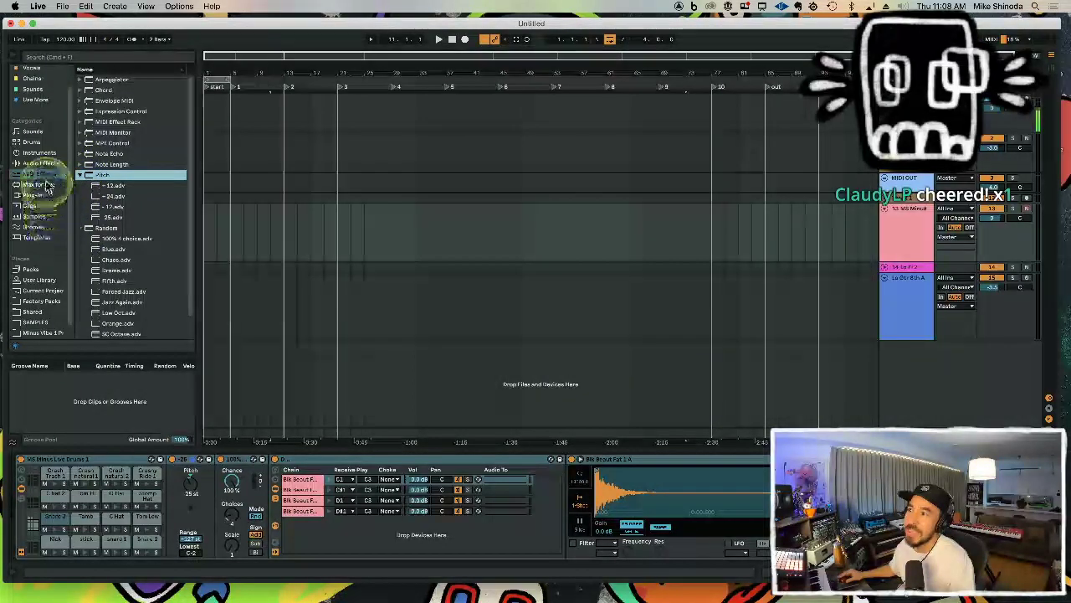
scroll(92, 228, down, 1)
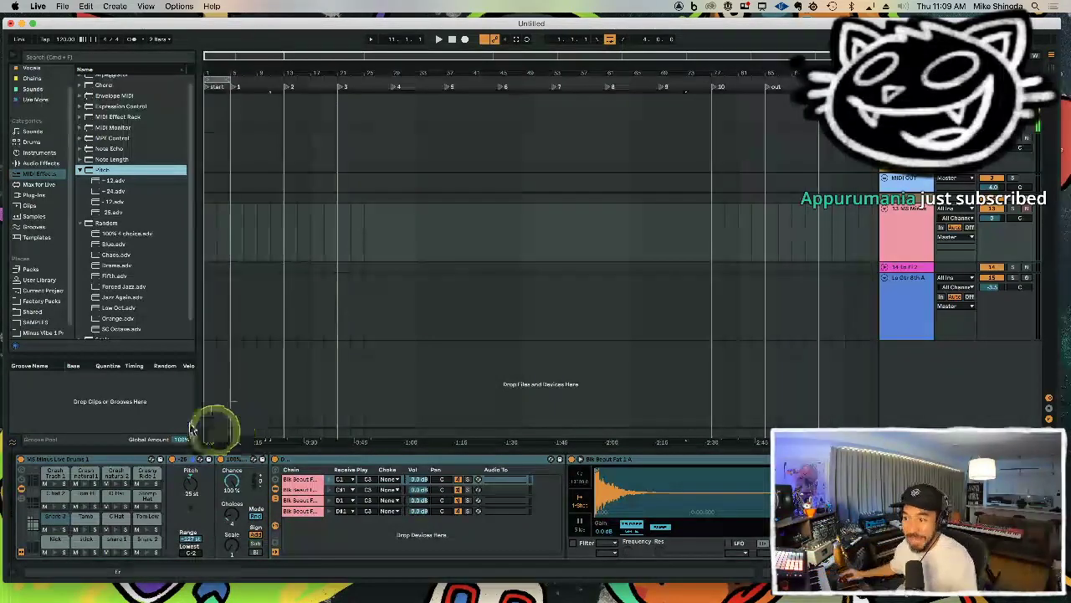
Step: Audition the low guitar track, and play the MS Minus drum rack with the arrangement running from bar 5
click(113, 456)
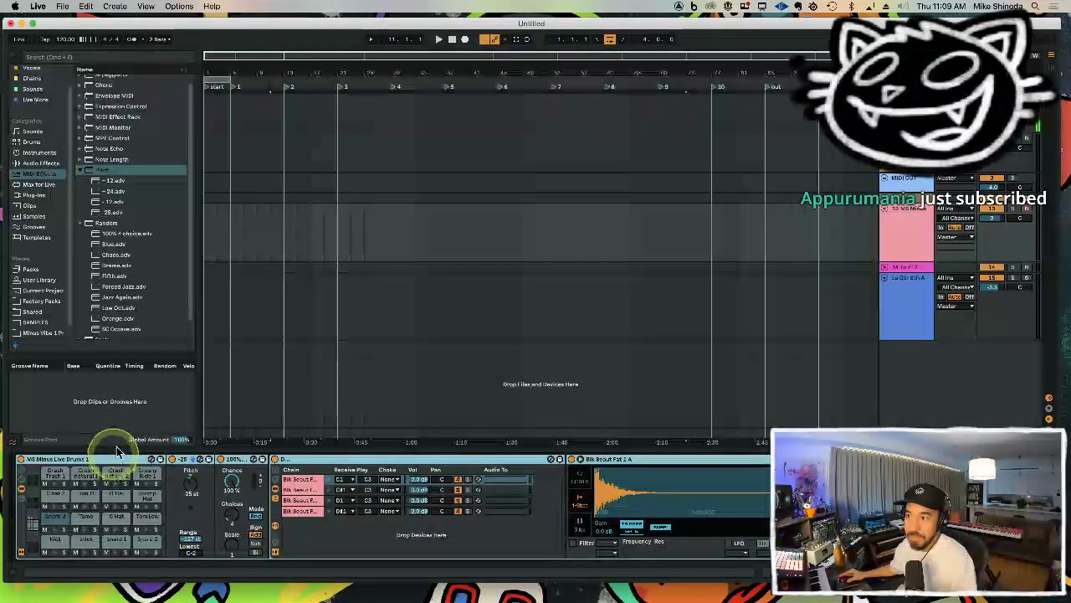
click(266, 414)
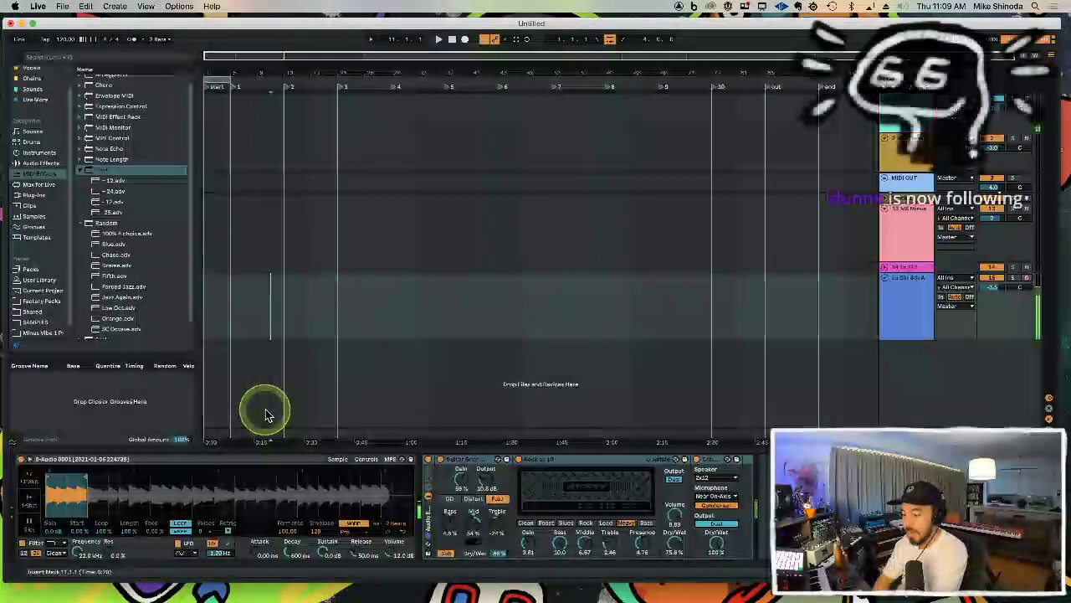
click(232, 236)
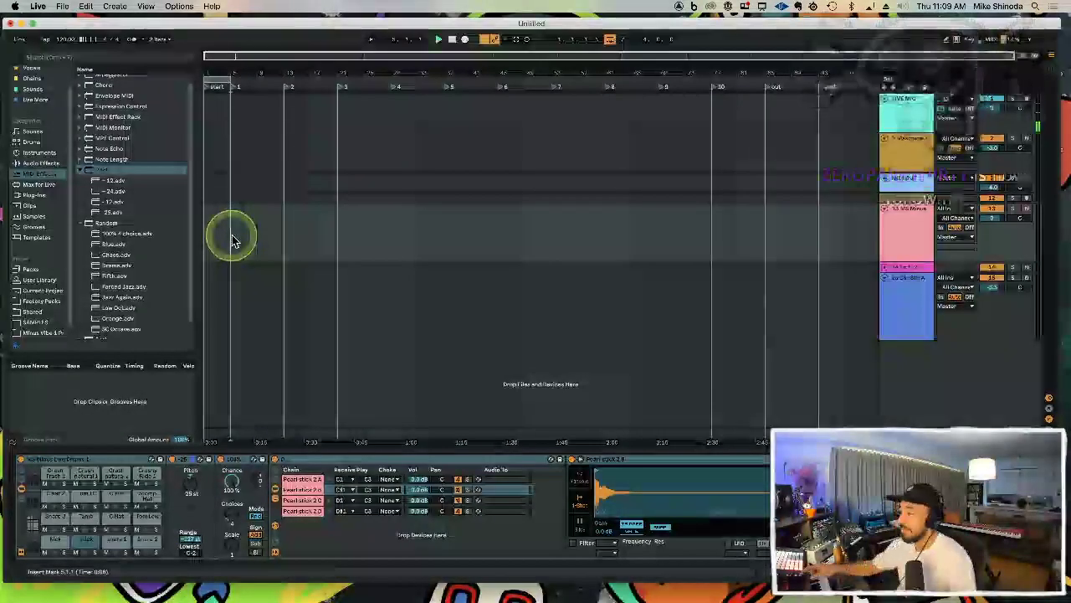
key(space)
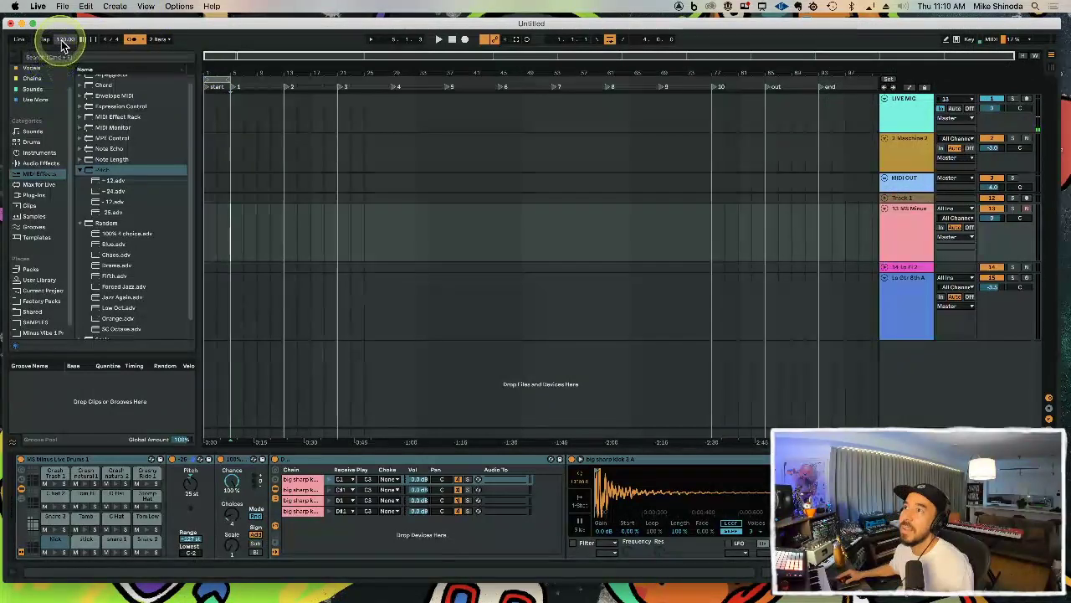
Step: Set the tempo to 140 BPM and record a drum clip on the MS Minus track starting at bar 5
drag(65, 42, 65, 39)
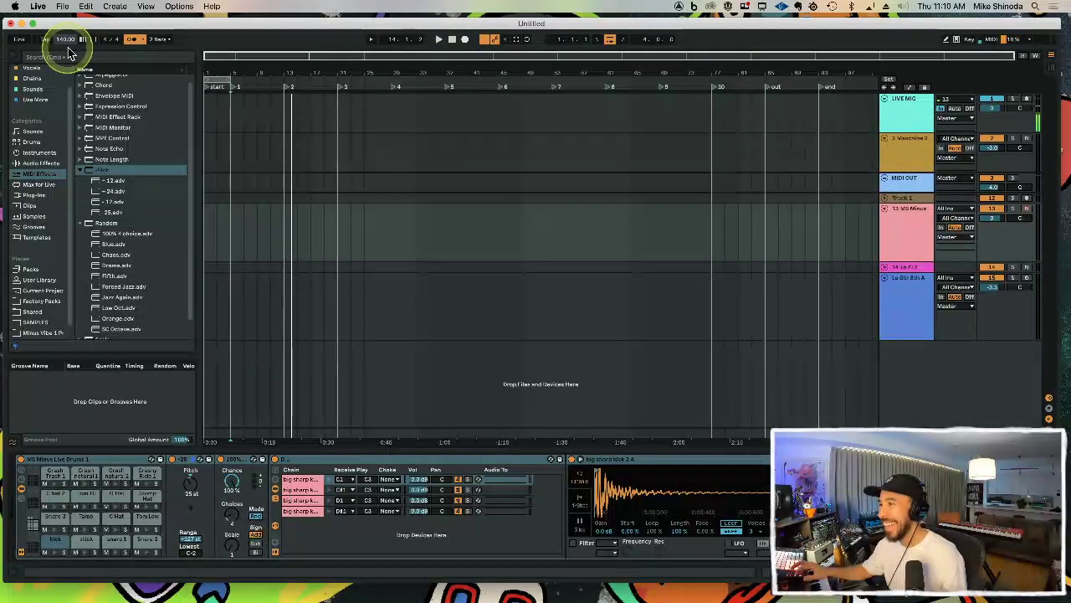
key(F9)
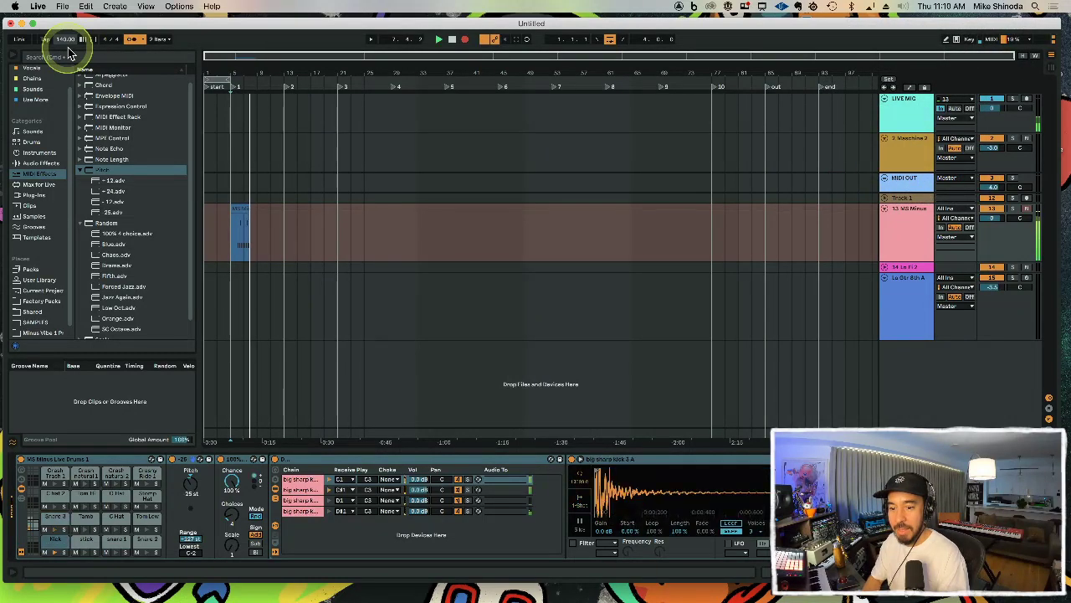
key(space)
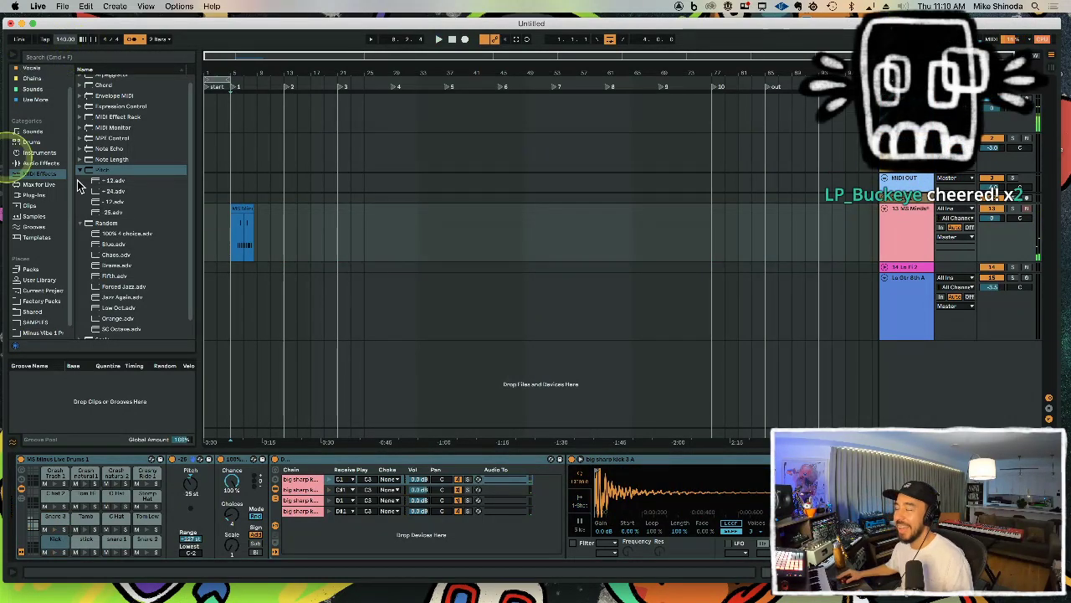
Step: Open the recorded drum clip for editing and quantize all of its notes
double_click(239, 210)
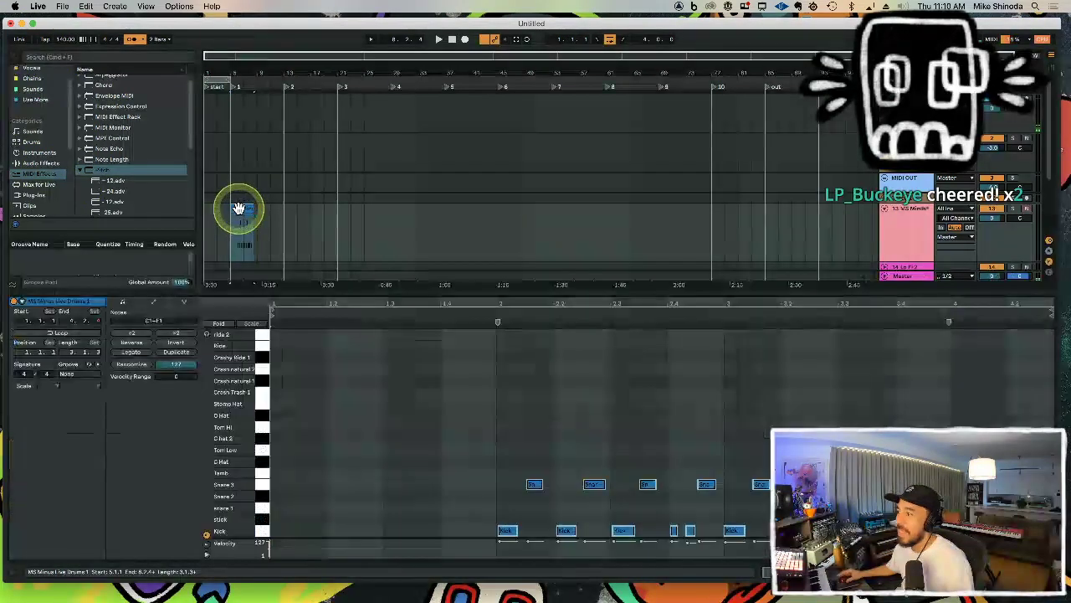
click(492, 432)
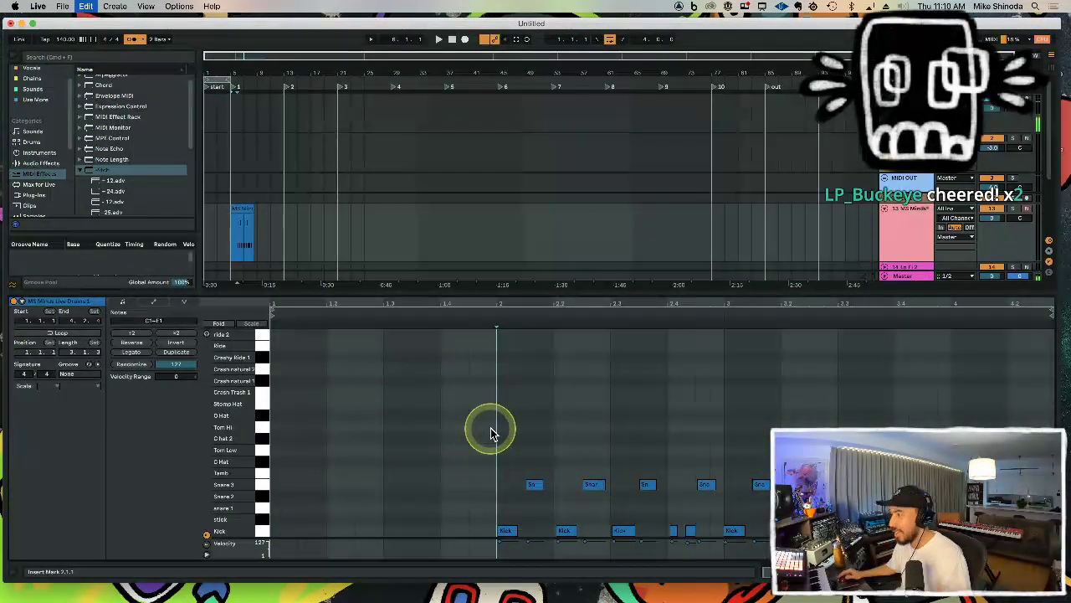
key(super+a)
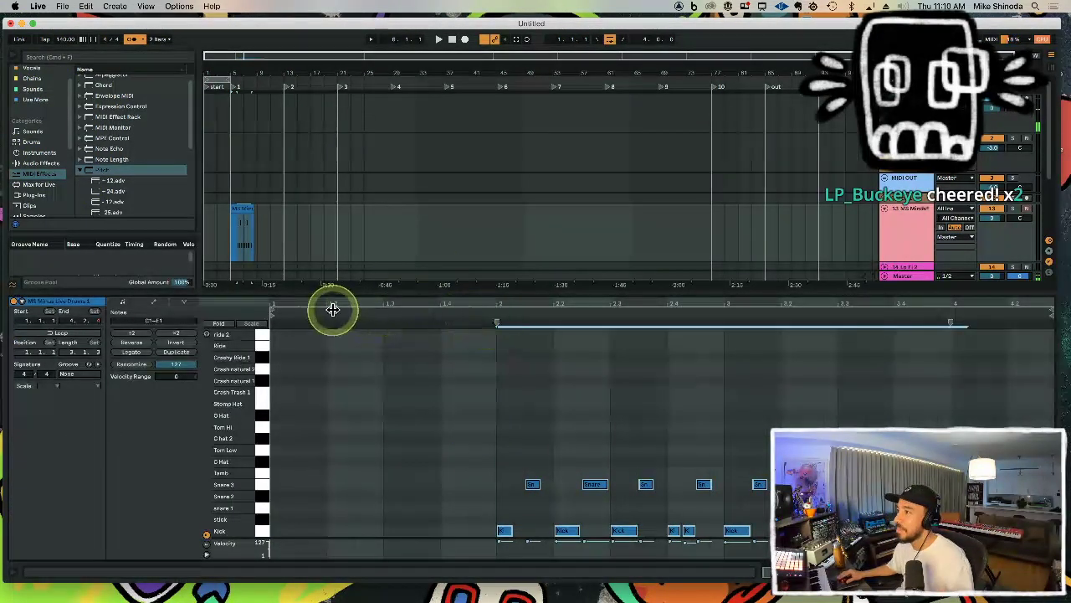
Step: Set the drum clip's start to 2.1.1 and its end to 4.1.1, and crop the clip to that range
drag(273, 310, 498, 315)
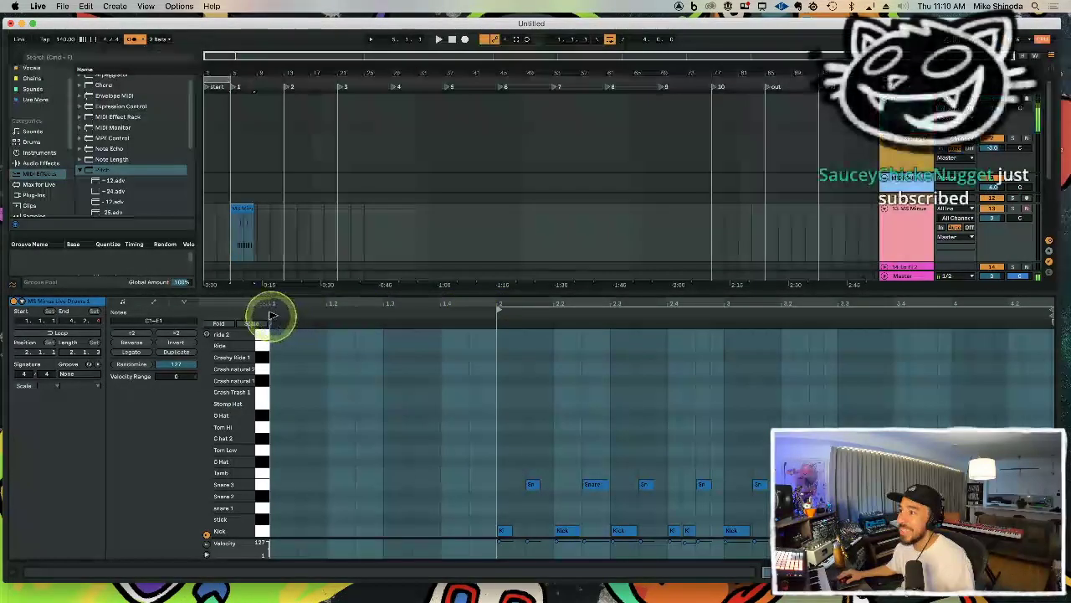
mouse_move(273, 315)
mouse_down()
mouse_move(508, 319)
mouse_move(499, 324)
mouse_up()
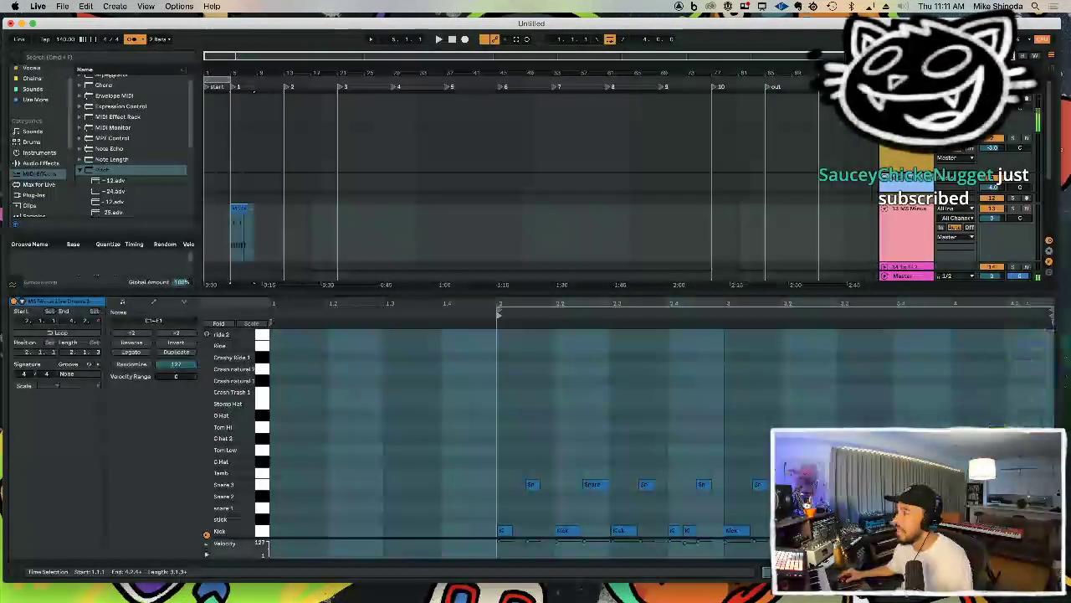
click(951, 331)
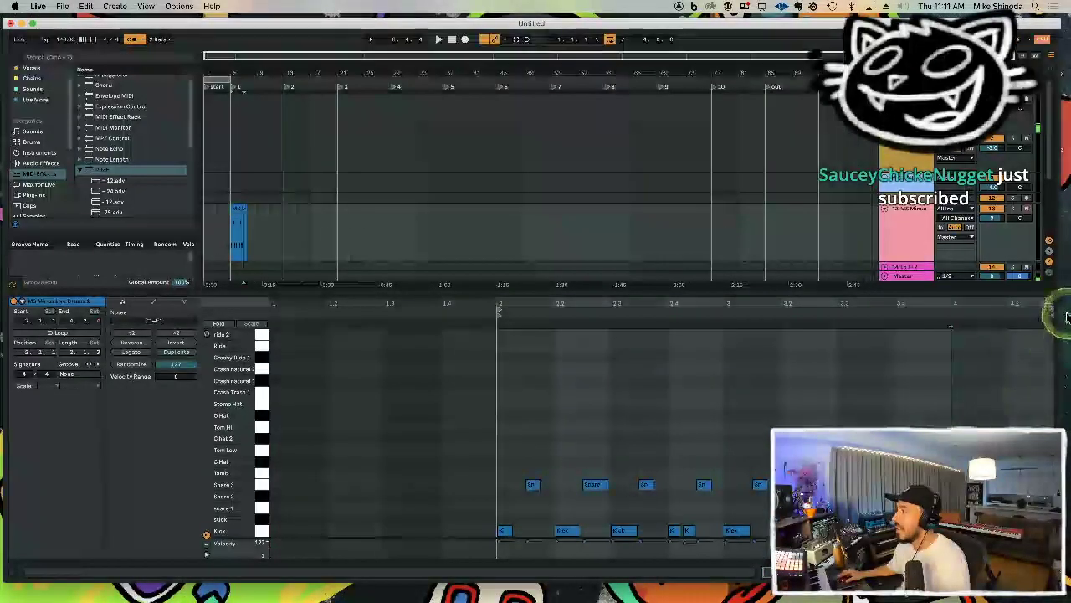
drag(1051, 309, 949, 307)
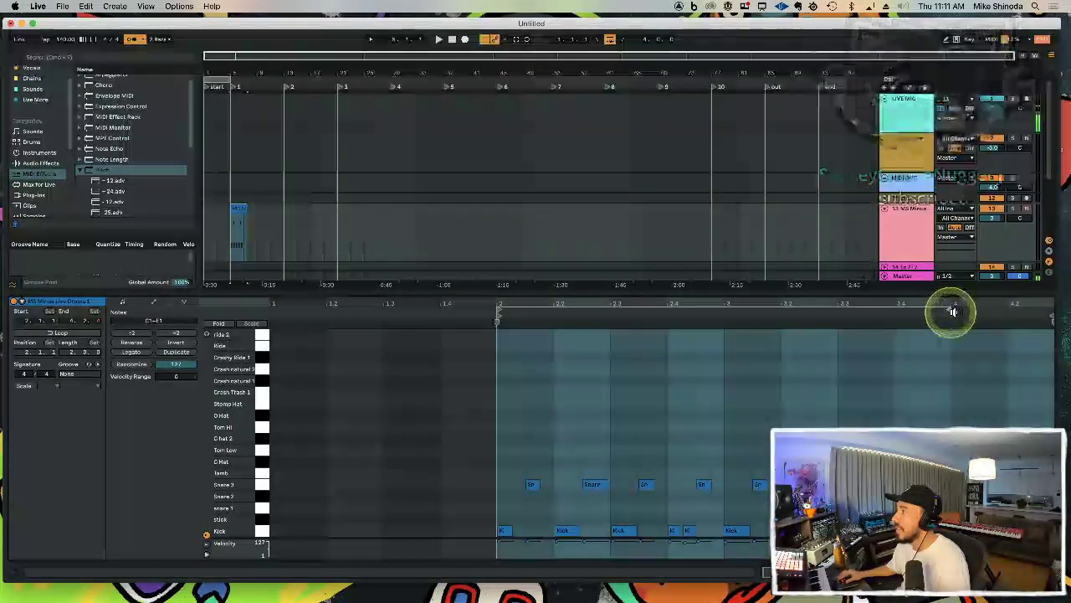
drag(1048, 315, 949, 316)
right_click(736, 365)
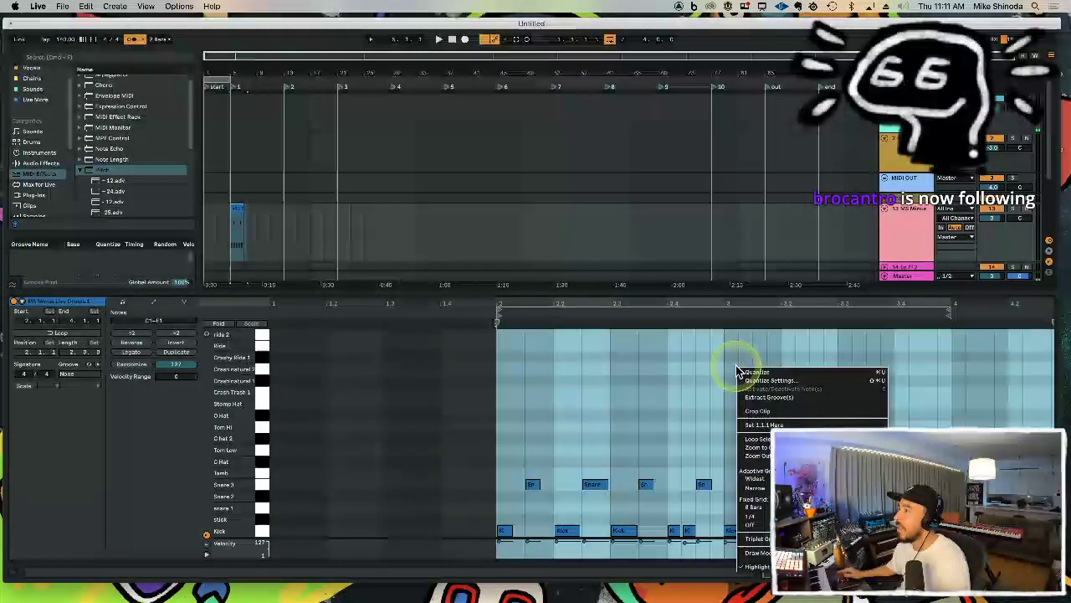
click(756, 408)
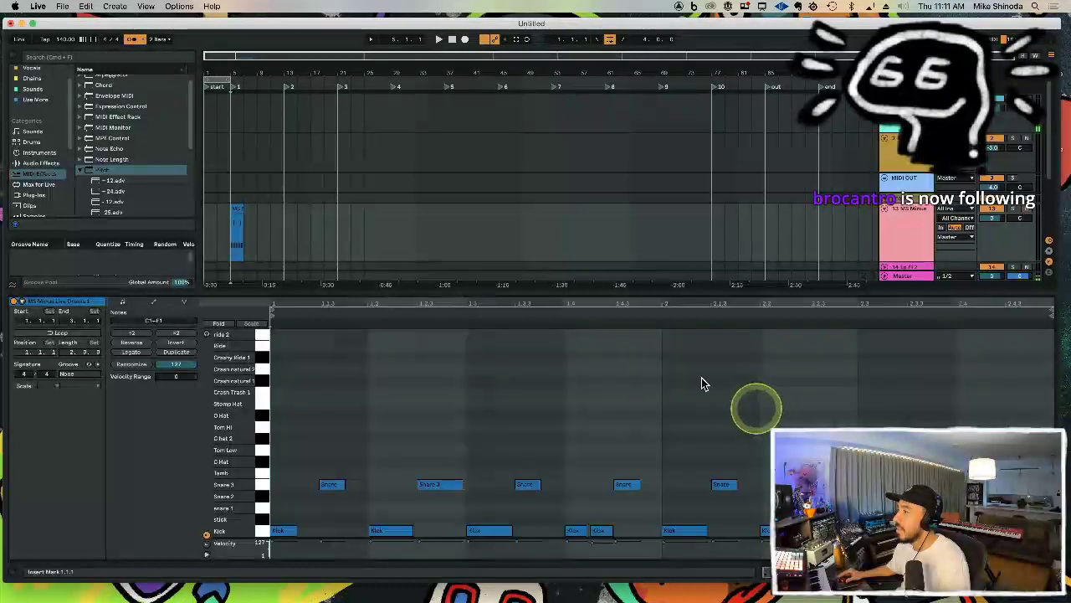
Step: Cut the cropped drum clip, paste it at bar 1 and repeat it to fill the first four bars
click(236, 210)
key(super+x)
drag(228, 217, 199, 220)
key(super+v)
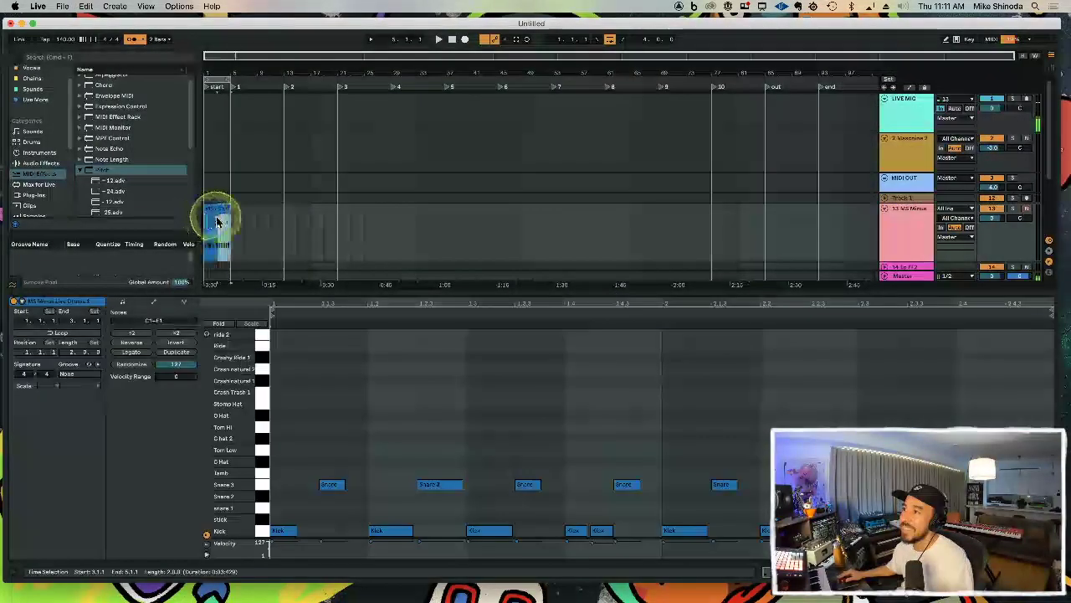
Step: Duplicate the four-bar drum section up to bar 9, move locator 1 there and loop the first eight bars
scroll(203, 210, down, 1)
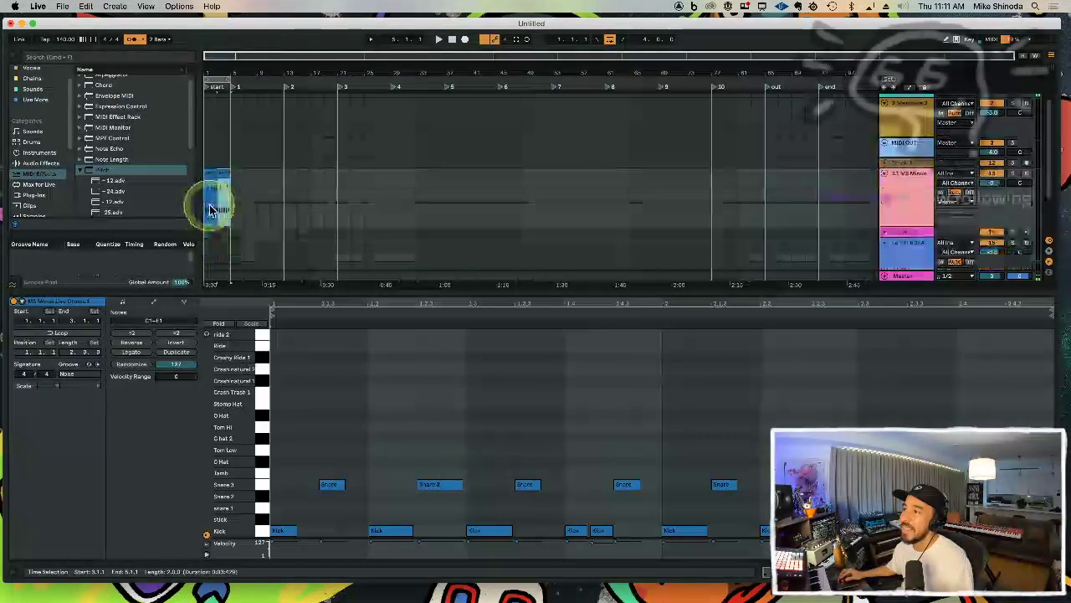
click(905, 255)
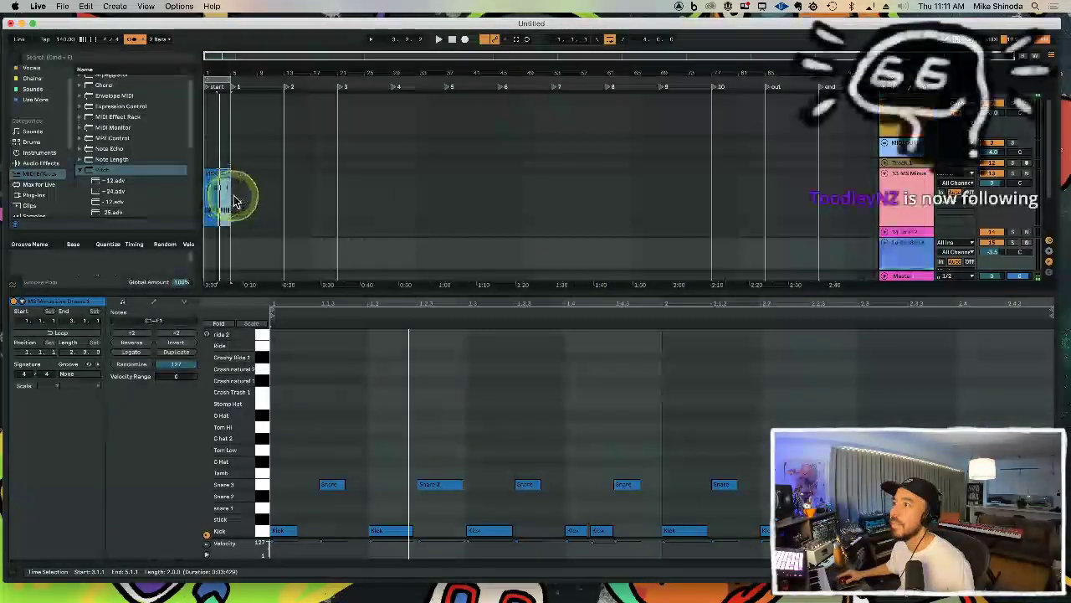
drag(235, 201, 196, 203)
key(super+d)
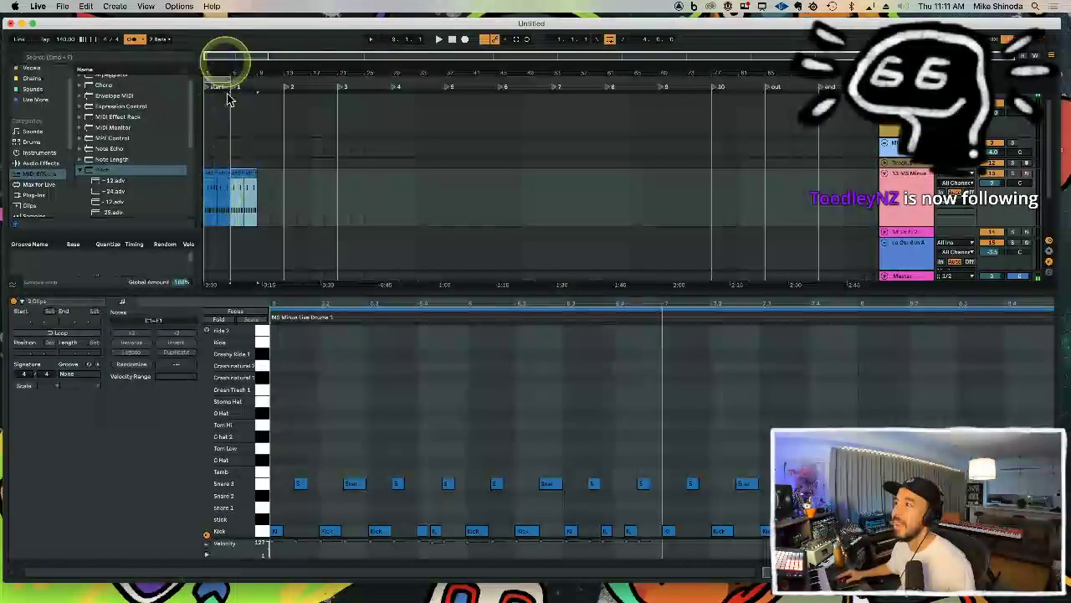
drag(233, 88, 181, 118)
key(super+l)
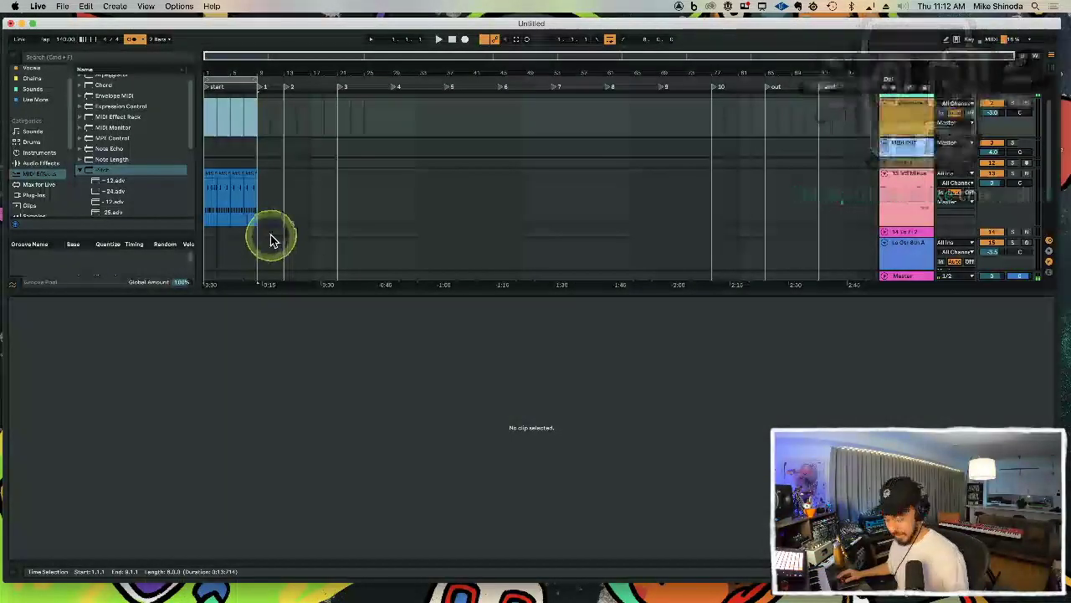
Step: Switch to the Session View, delete the existing clips from the low guitar track and hide the clip editor
key(Tab)
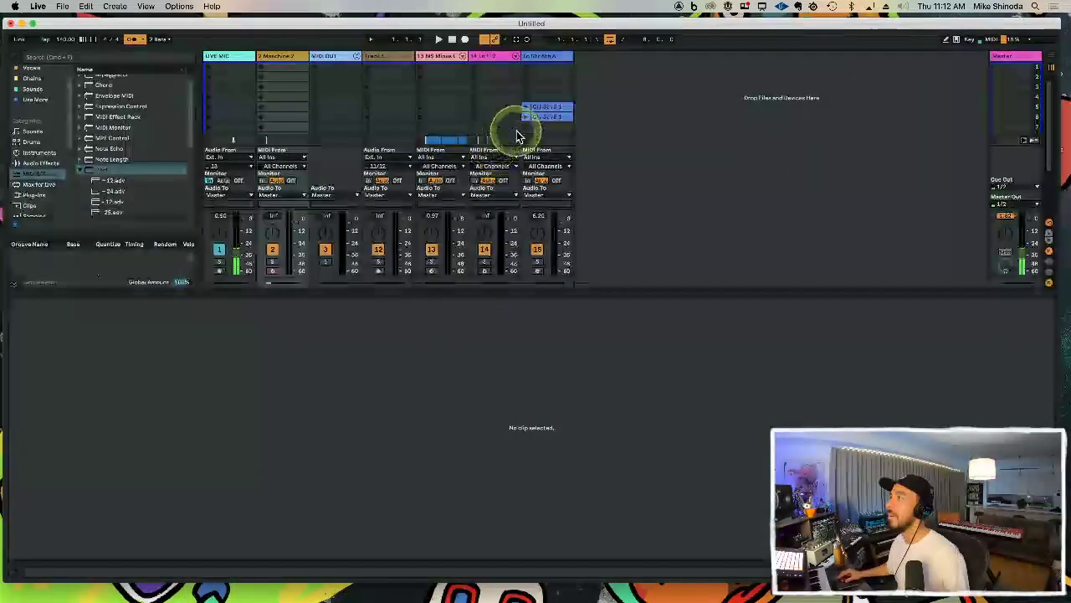
scroll(539, 100, down, 5)
key(Delete)
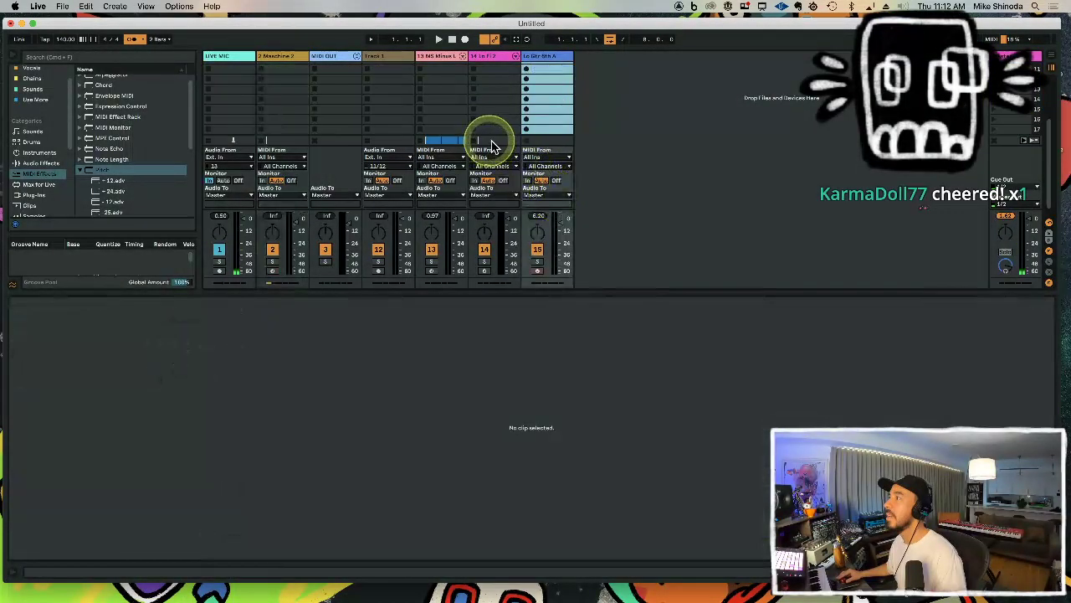
double_click(590, 291)
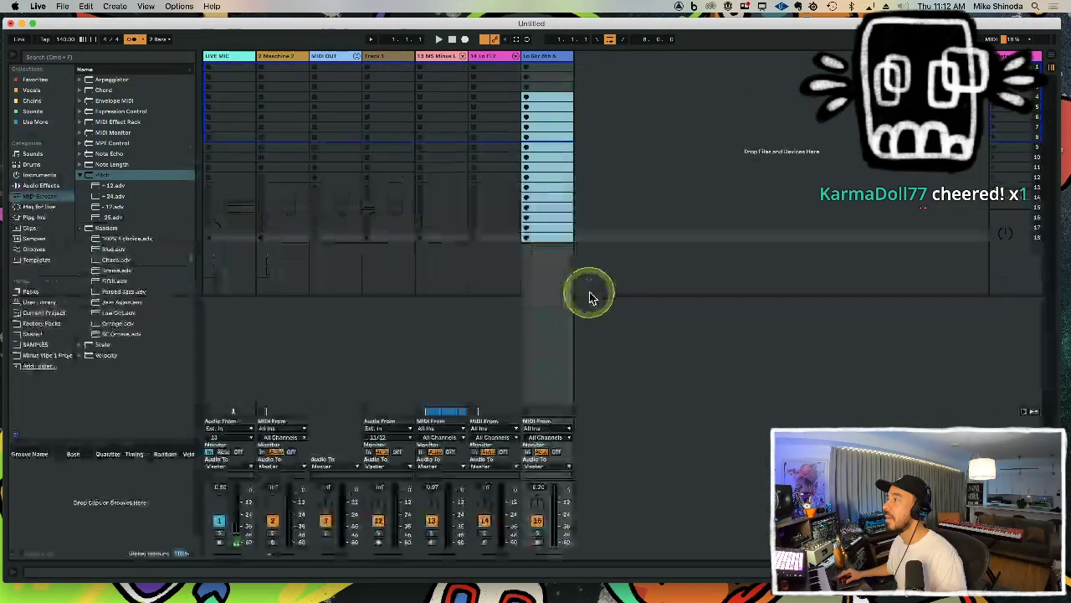
Step: Record a new MIDI clip in the low guitar track's first slot over the drum loop and open it for editing
key(space)
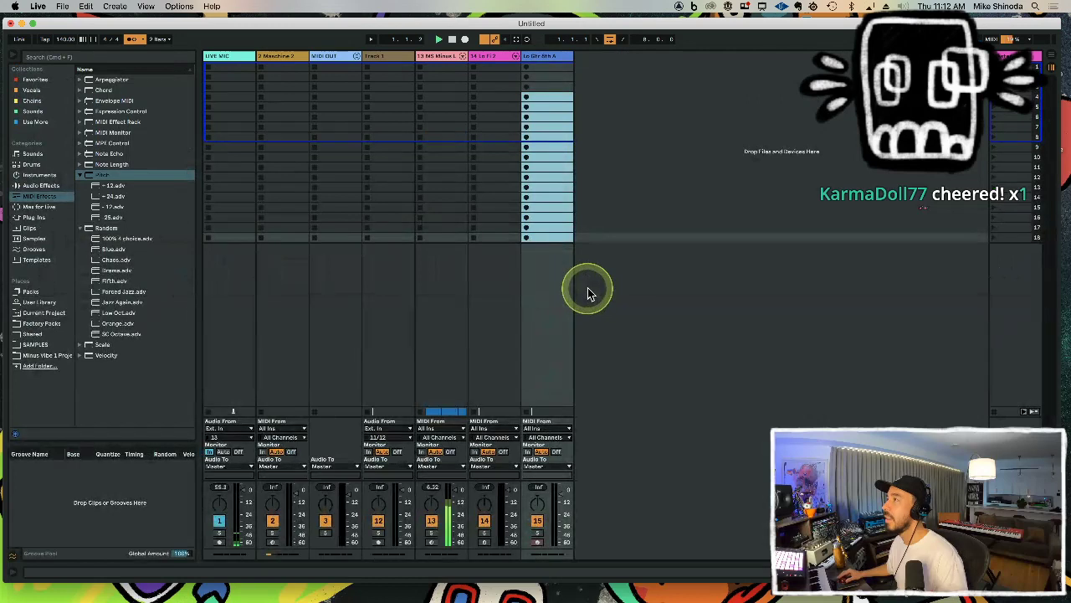
click(528, 67)
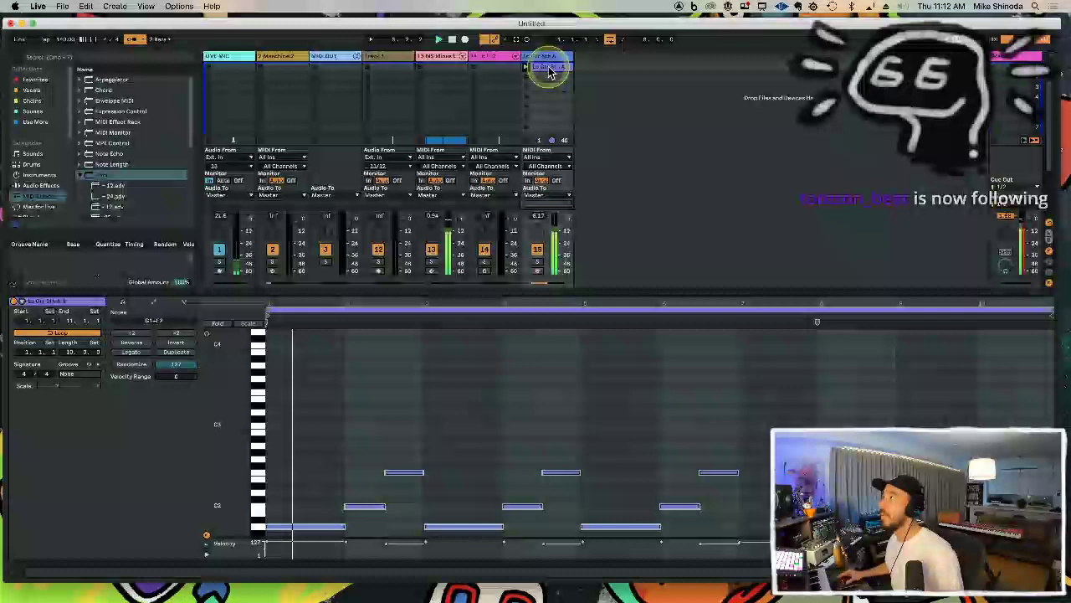
double_click(548, 67)
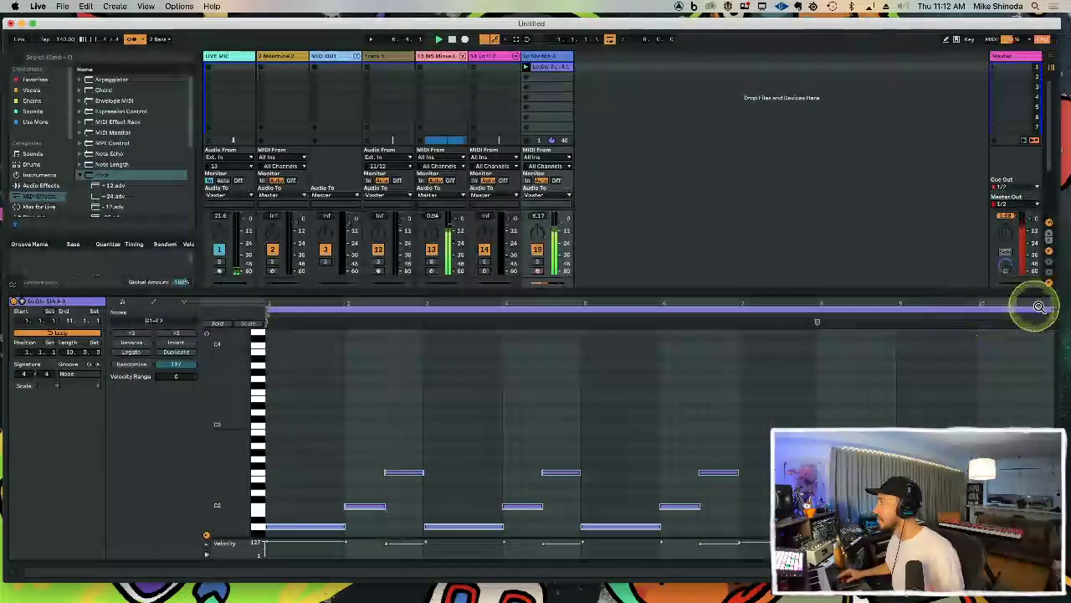
Step: Shorten the low guitar clip's loop and end to 9.1.1 and crop the clip to eight bars
drag(1042, 307, 896, 311)
key(super+a)
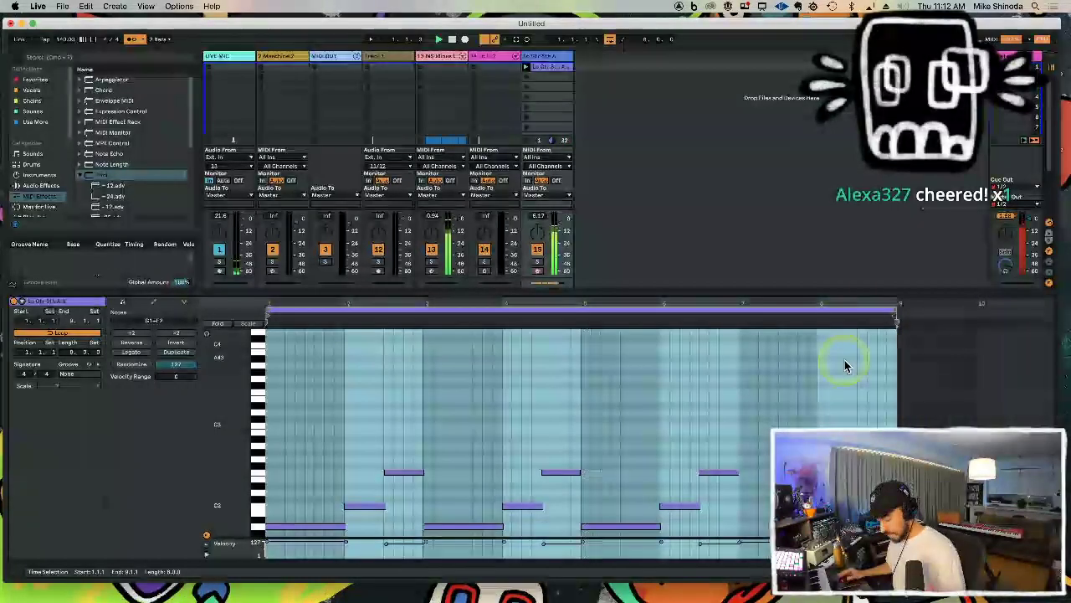
click(846, 366)
right_click(844, 362)
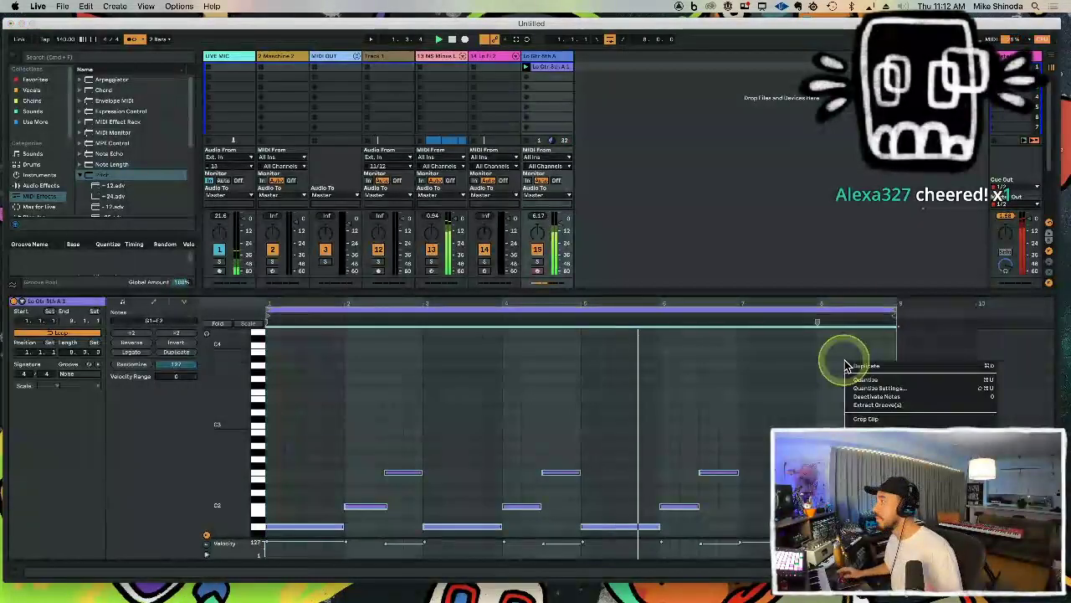
click(867, 419)
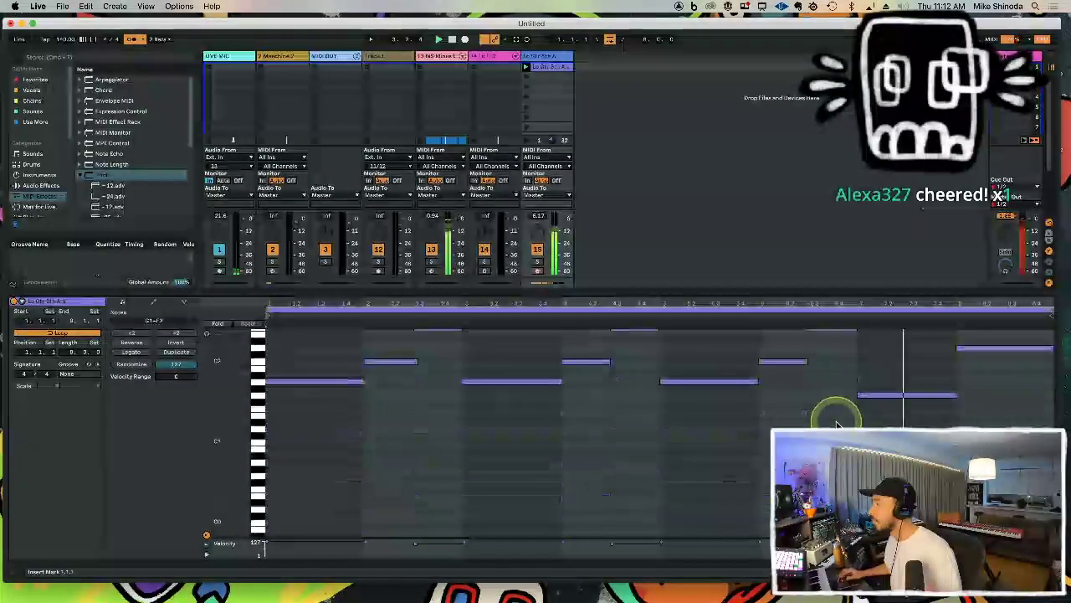
Step: Quantize the guitar clip's note starts and ends to 1/16 at 72%, and shorten the C2 note at 2.1.1
right_click(839, 218)
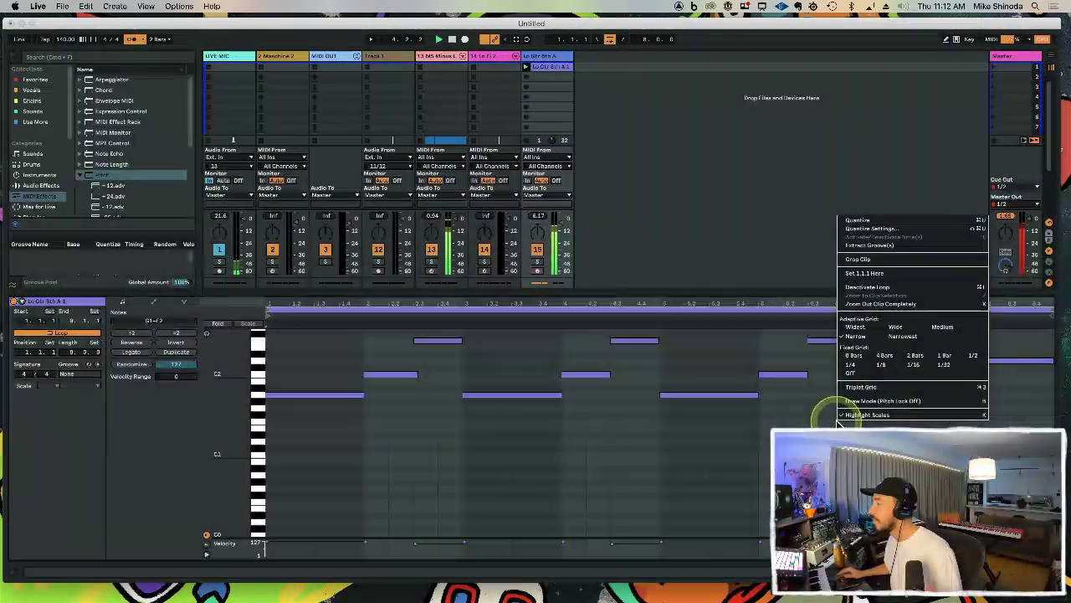
click(875, 229)
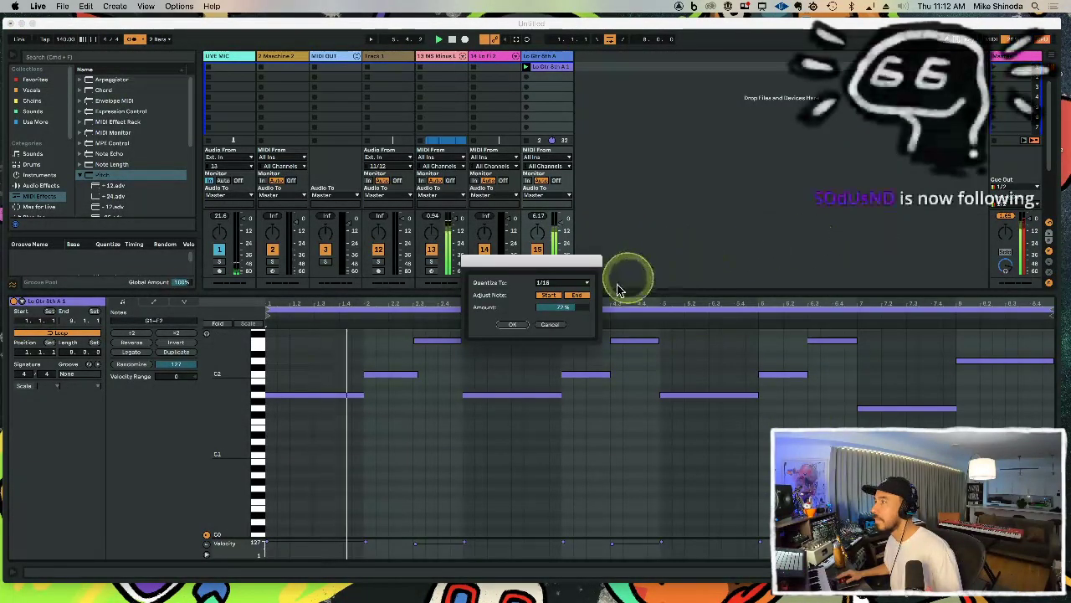
click(511, 324)
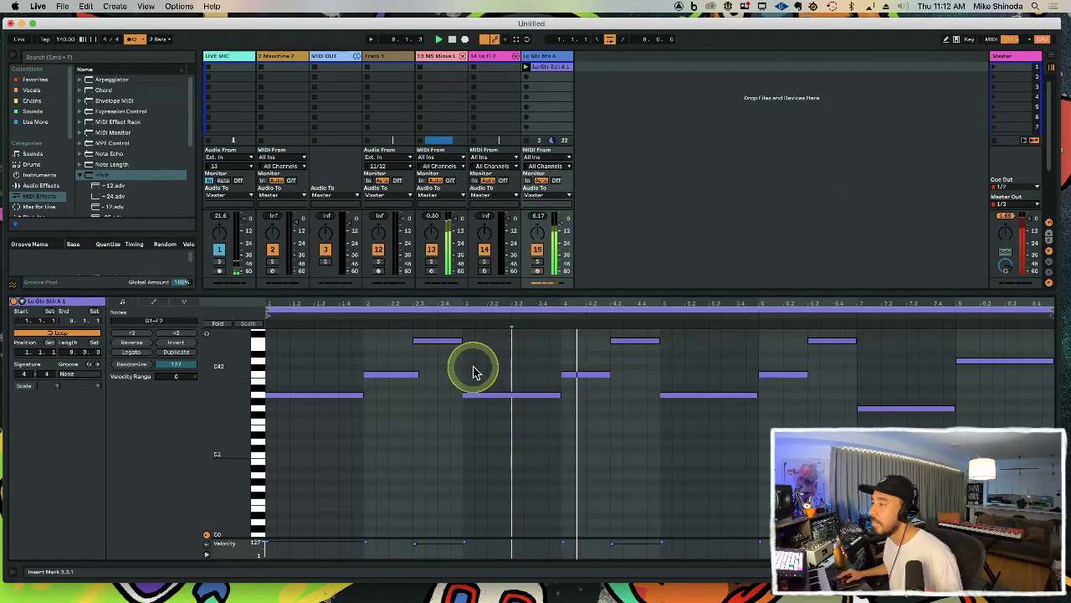
click(419, 375)
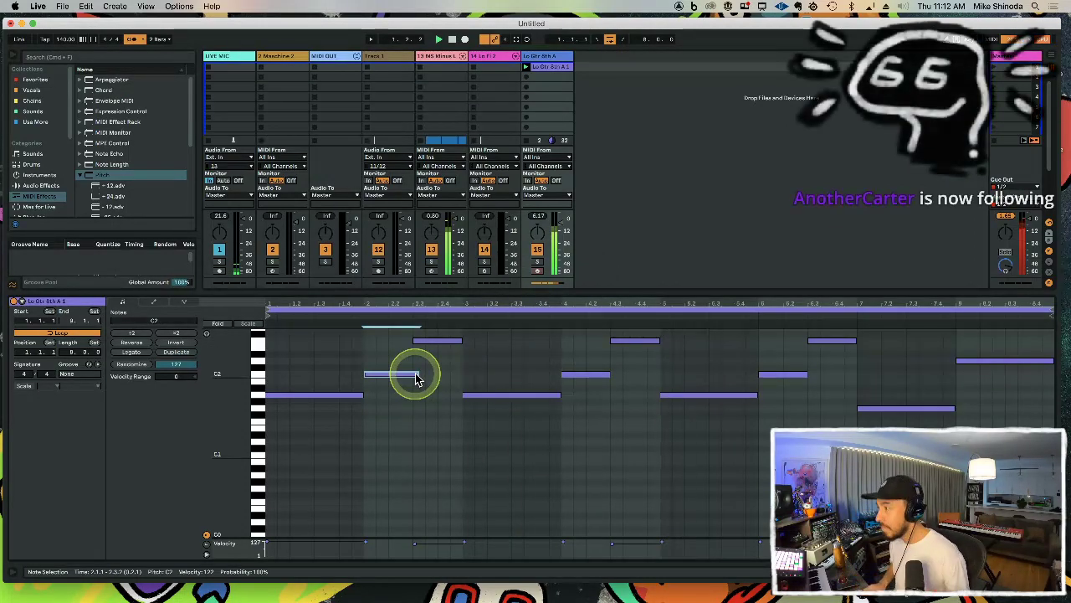
key(shift+Left)
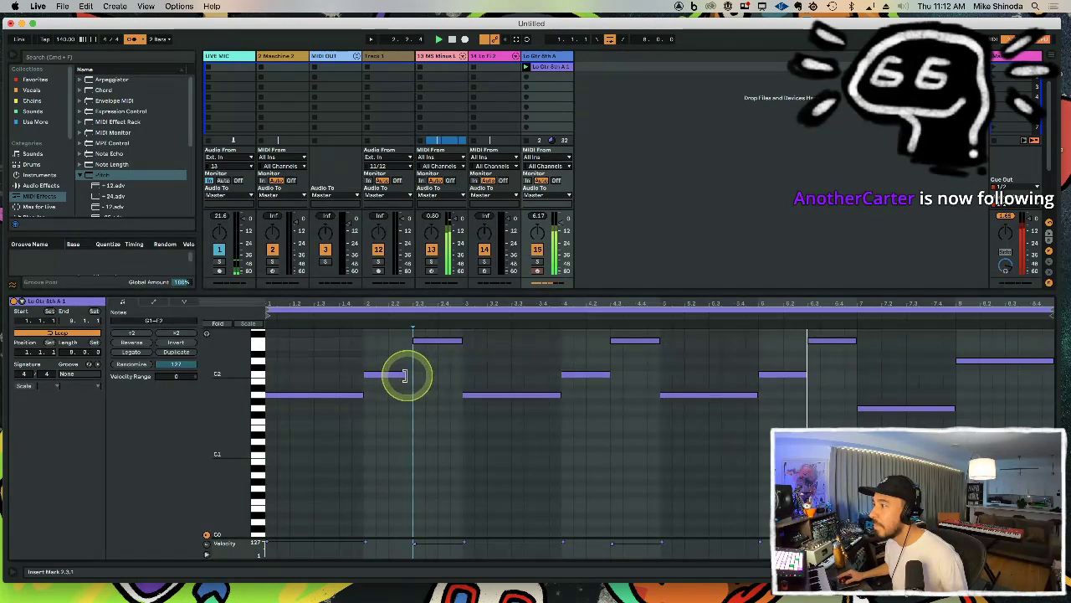
Step: Adjust the C2 note at 2.1.1 so it ends at 2.3.1, and hide the clip editor
key(shift+Right)
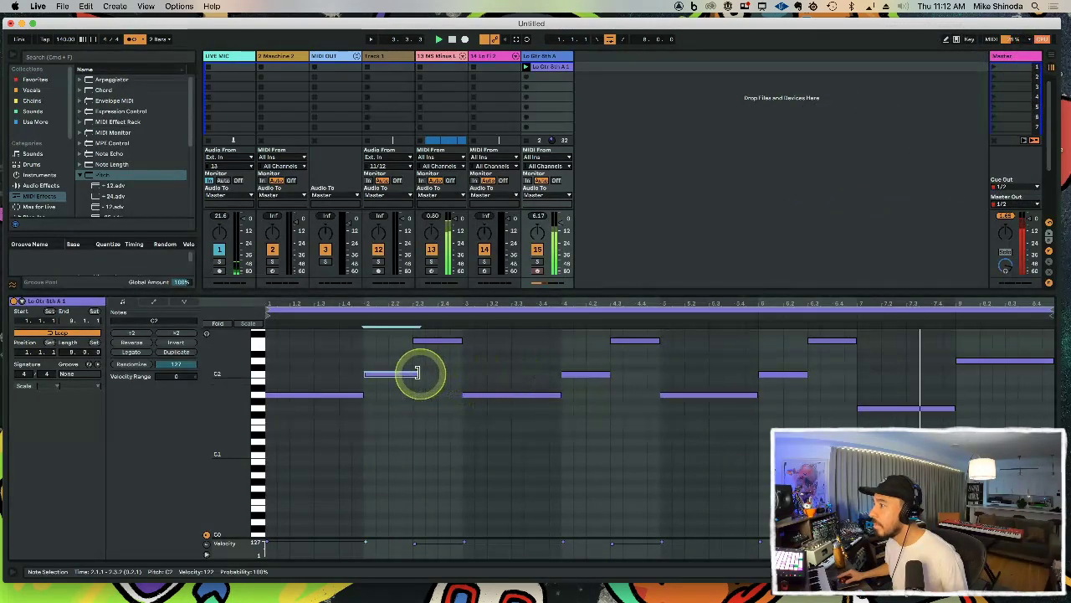
drag(425, 375, 411, 375)
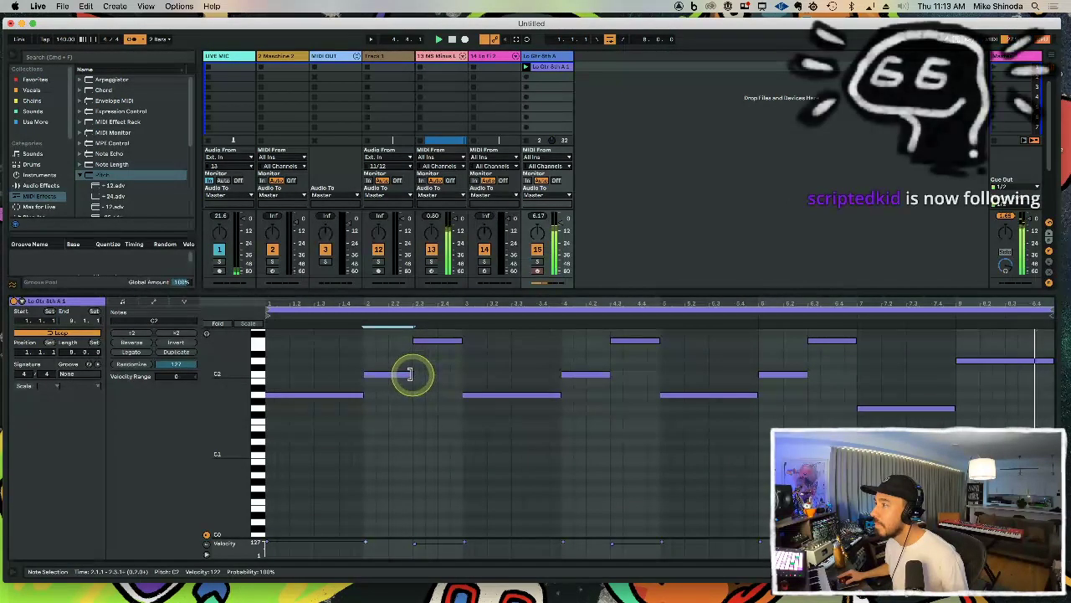
click(625, 469)
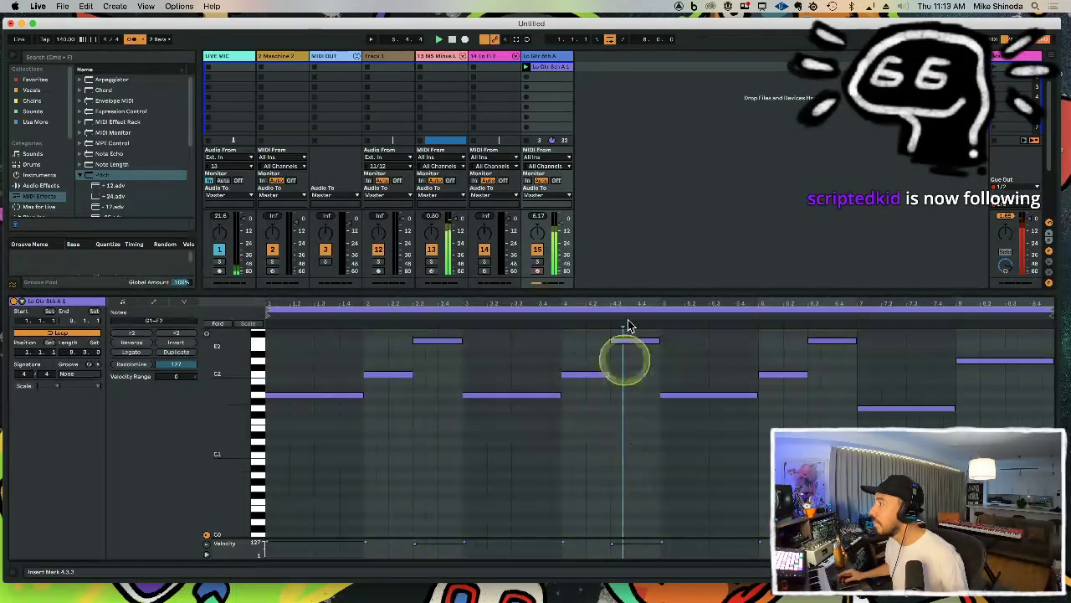
double_click(627, 291)
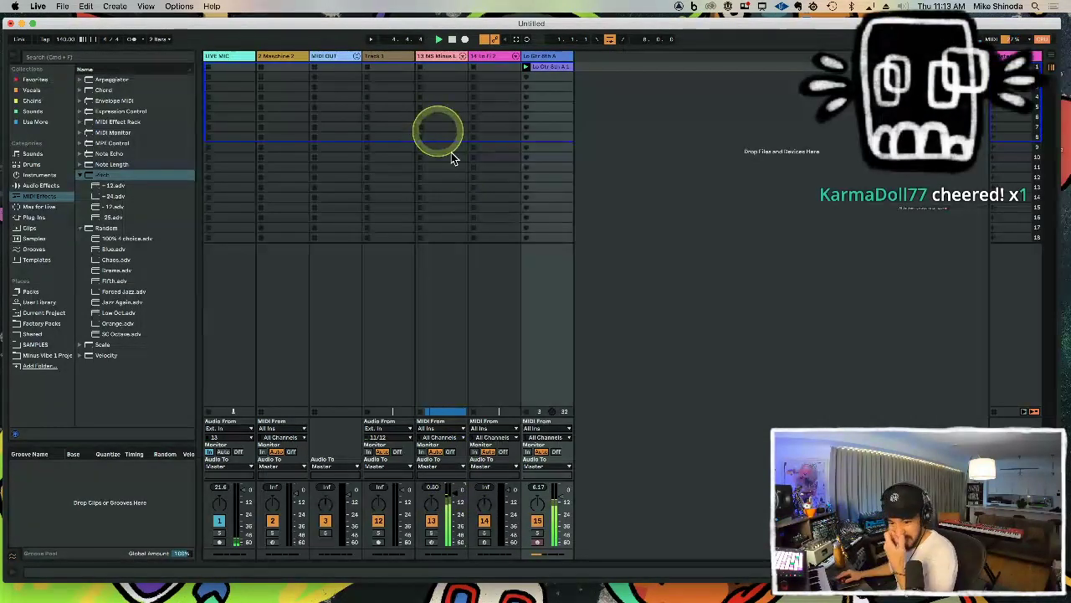
Step: Record a second low guitar clip on a duplicate of the low guitar track and end its loop at 9.1.1
drag(558, 62, 576, 69)
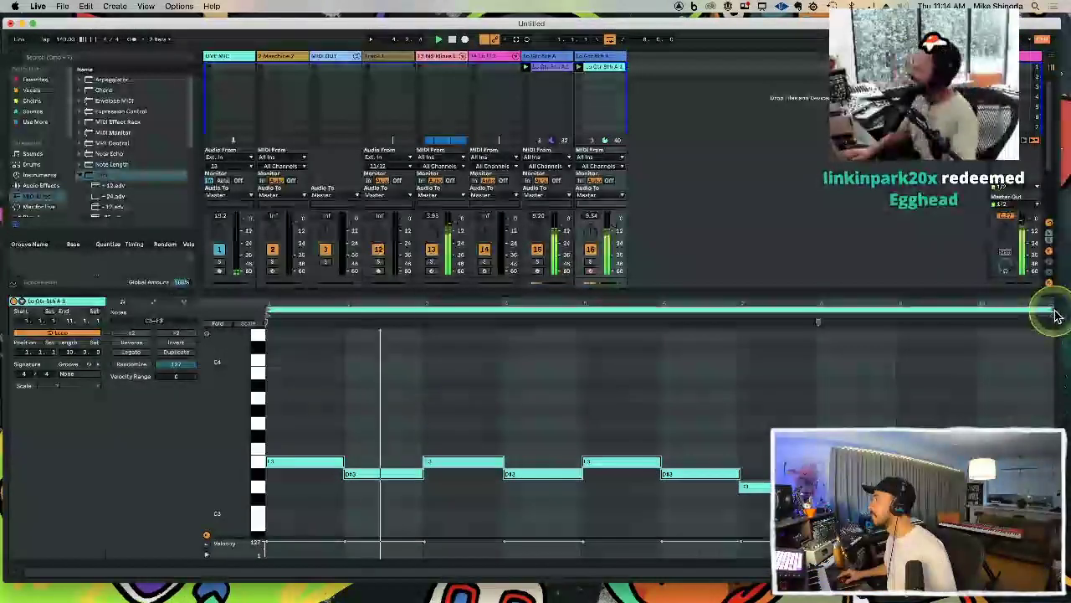
drag(1051, 310, 896, 318)
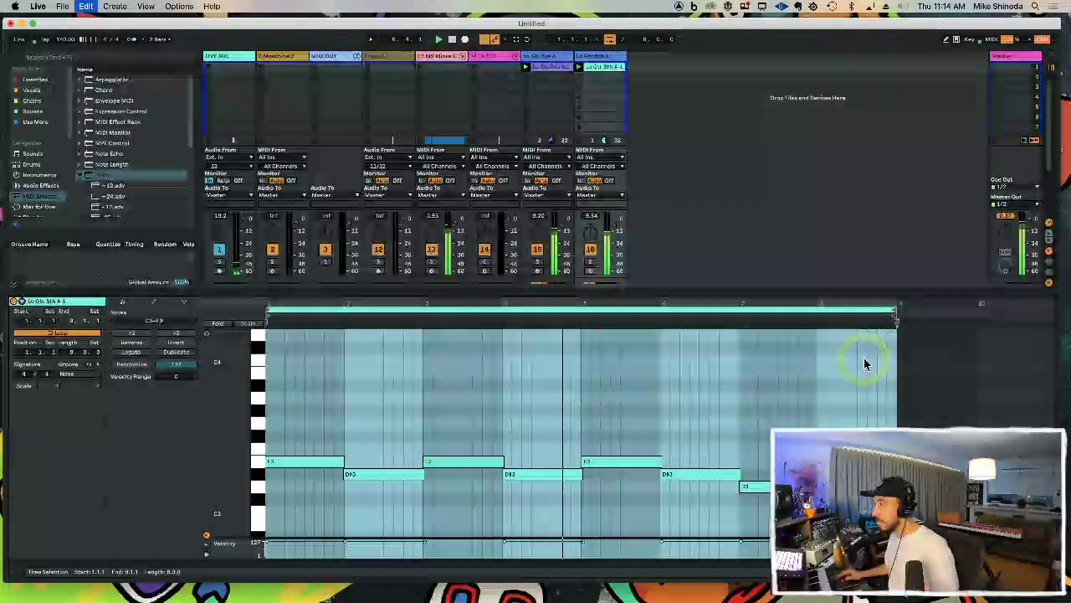
Step: Crop the second low guitar clip to its eight-bar loop and hide the clip editor
key(super+a)
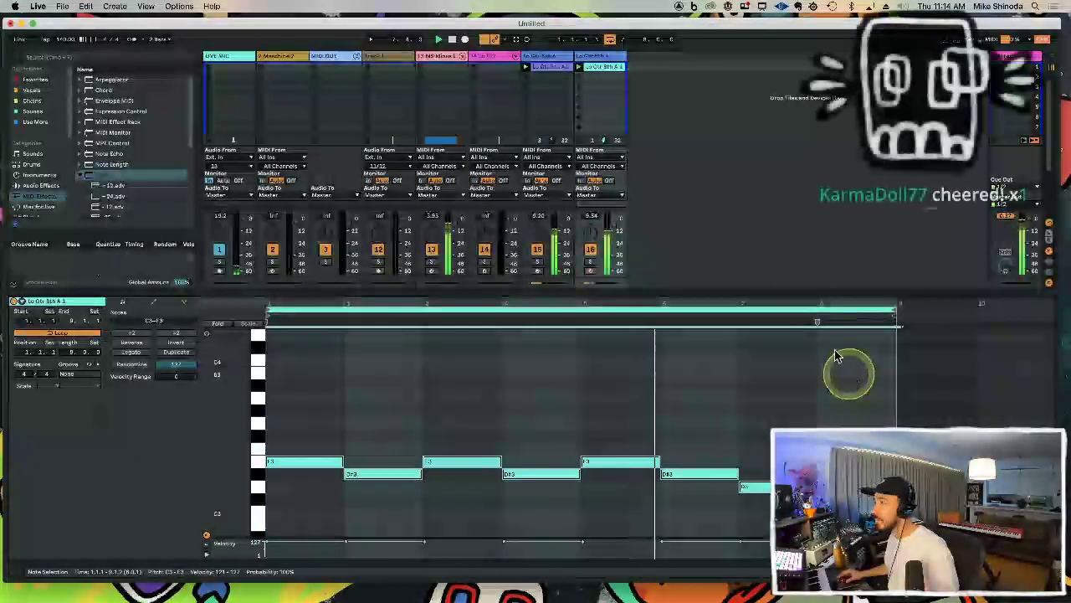
click(578, 67)
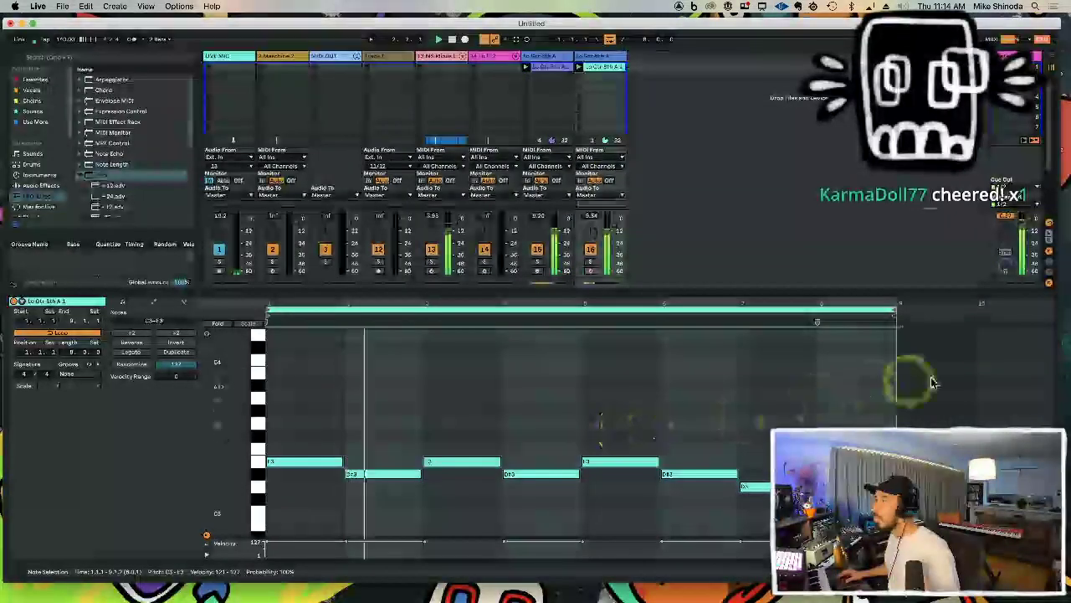
right_click(834, 377)
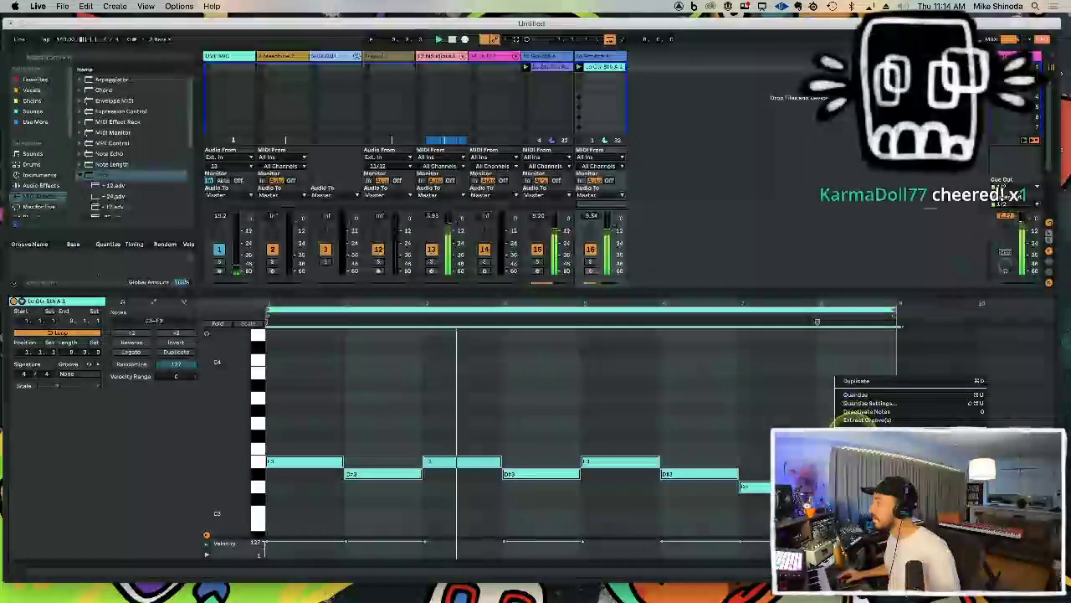
click(856, 381)
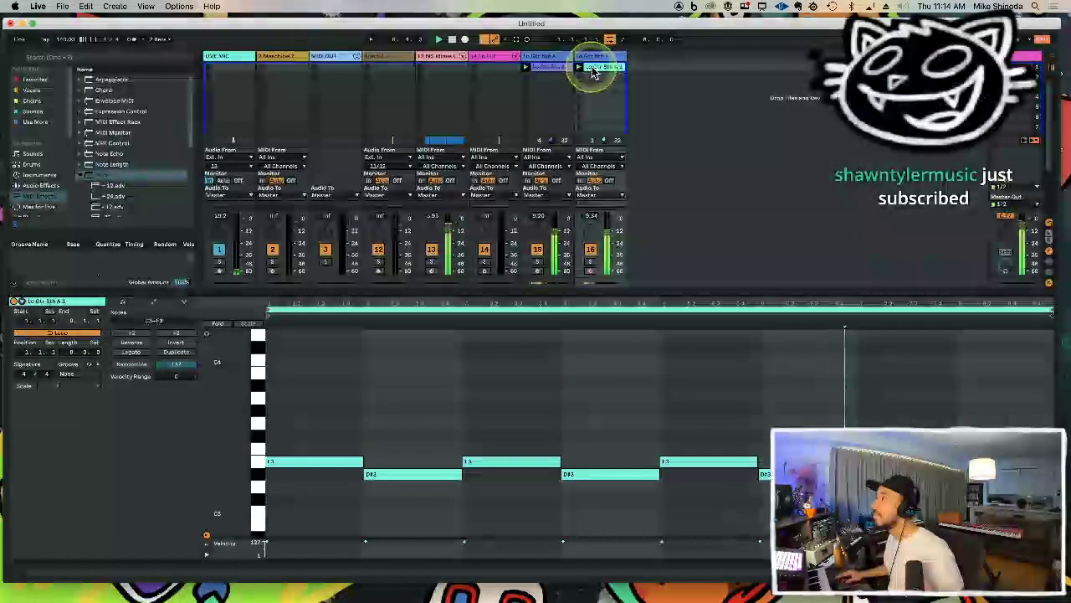
double_click(616, 293)
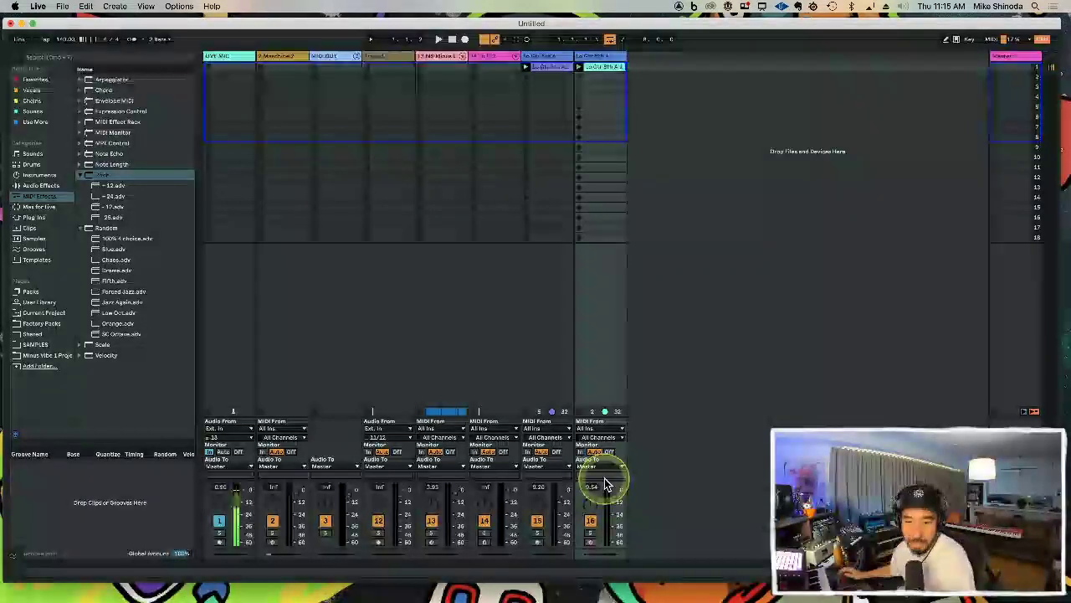
Step: Insert a new audio track after the second low guitar track and show it in the Arrangement View
click(589, 56)
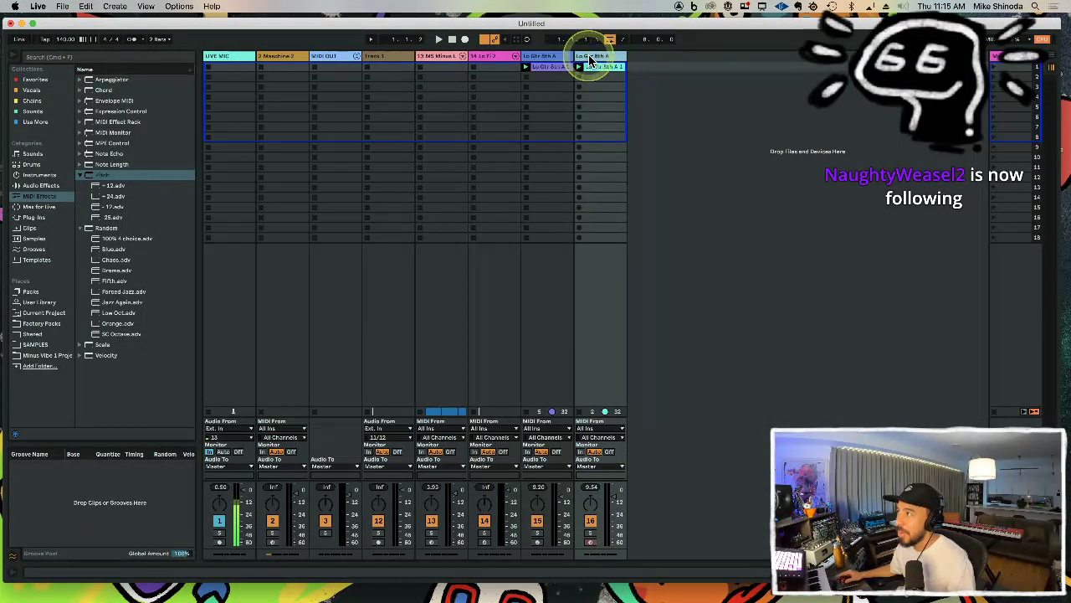
key(super+t)
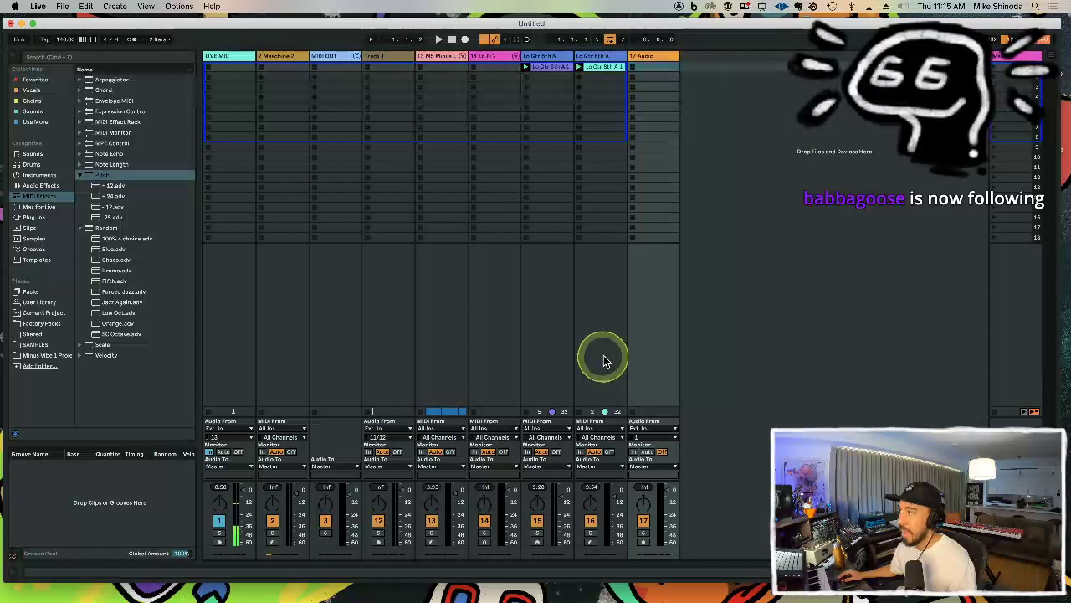
key(Tab)
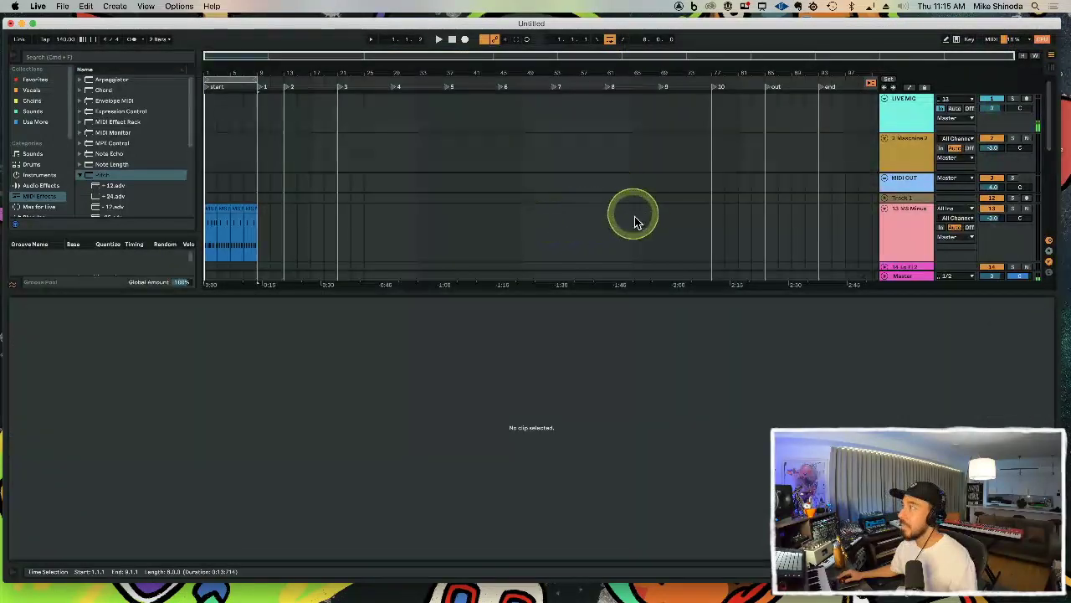
scroll(633, 202, down, 5)
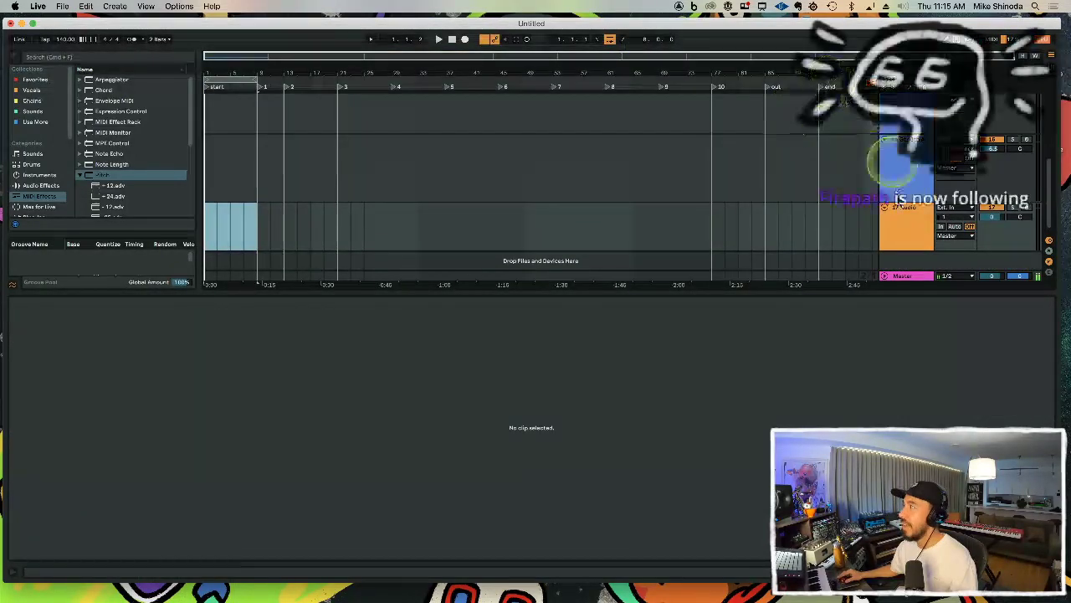
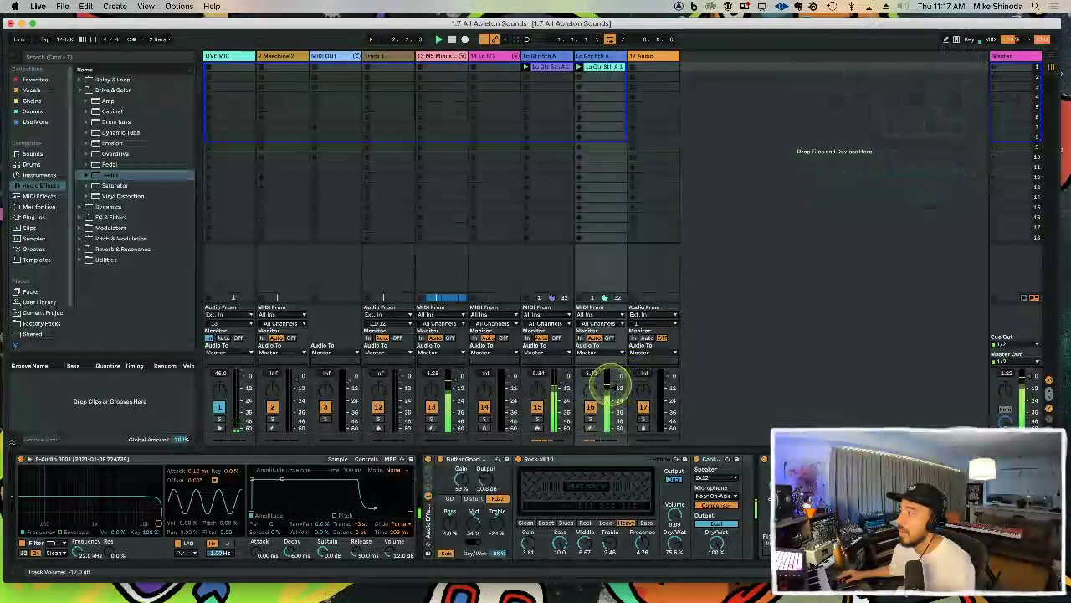
Step: Set the second low guitar track's volume to -11.3 dB and save the set
mouse_move(611, 385)
mouse_down()
mouse_move(618, 393)
mouse_move(620, 380)
mouse_up()
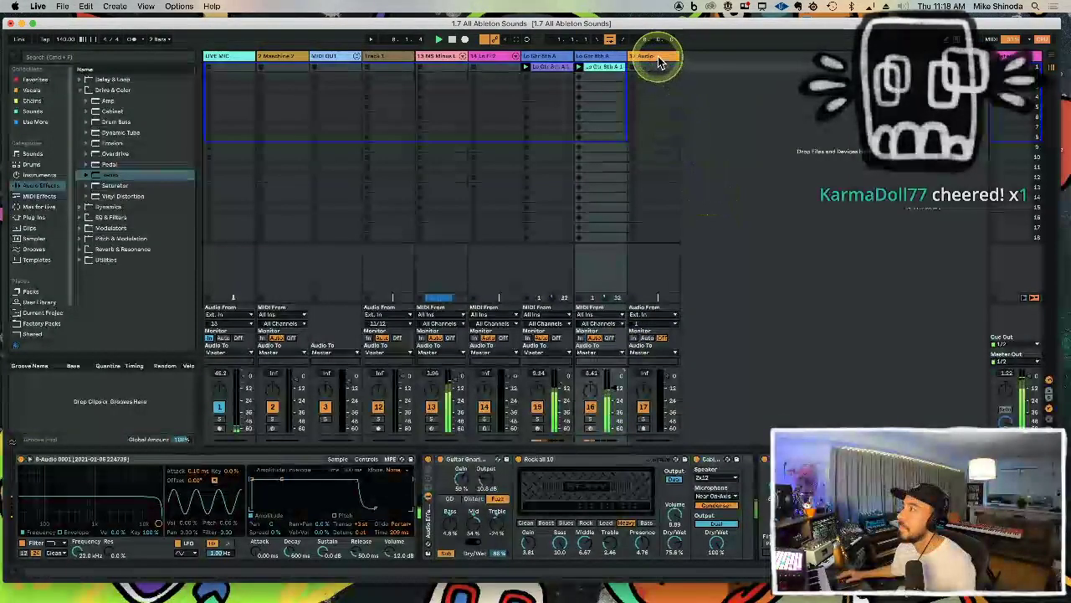
click(658, 57)
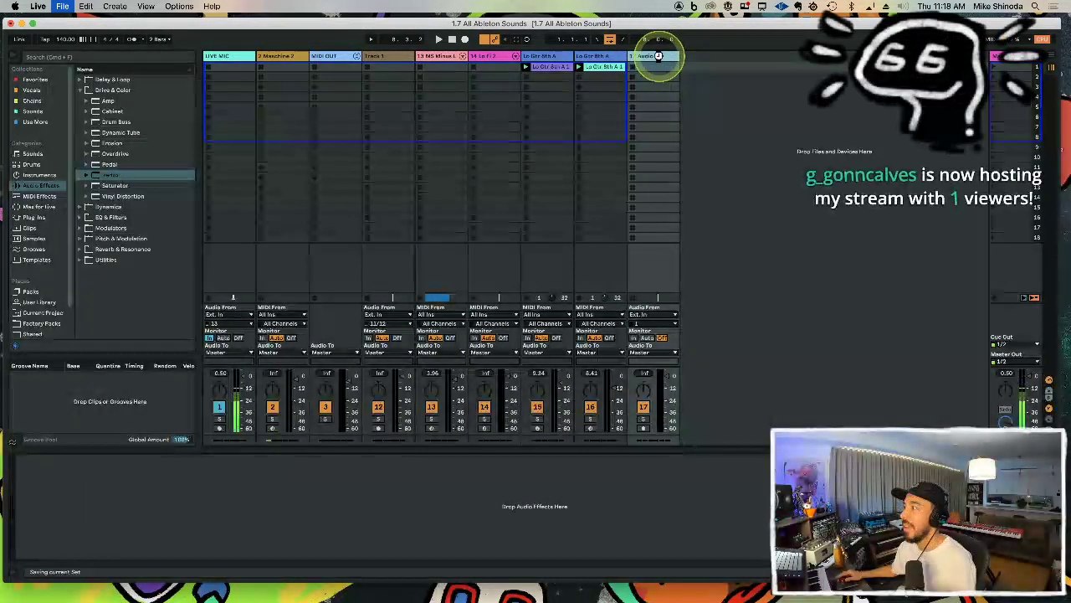
key(super+s)
Step: Set the new audio track's external input to channel 12 and arm the track for recording
click(652, 324)
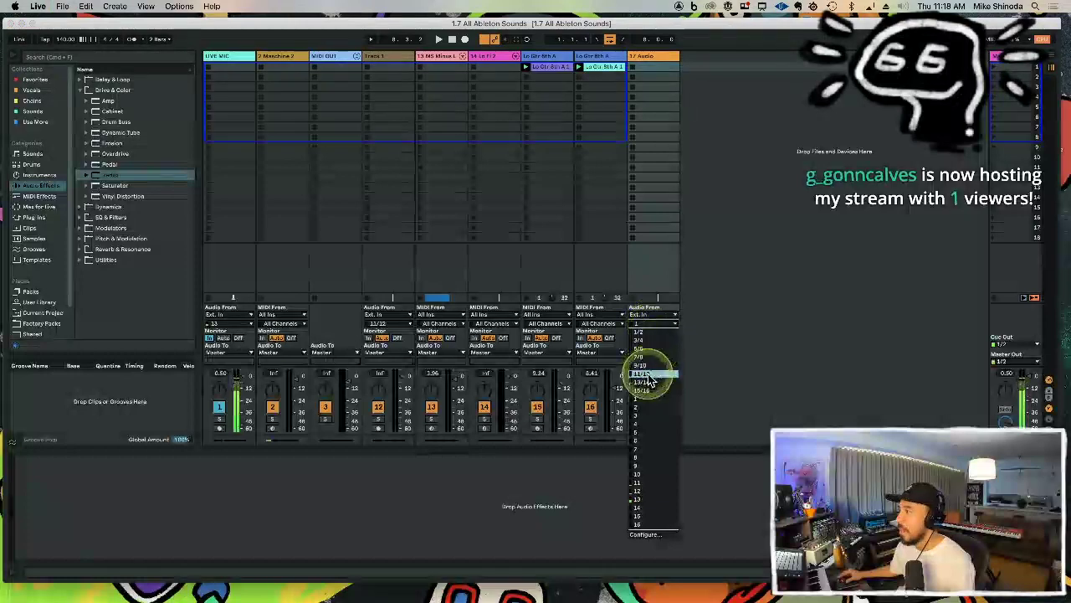
click(649, 493)
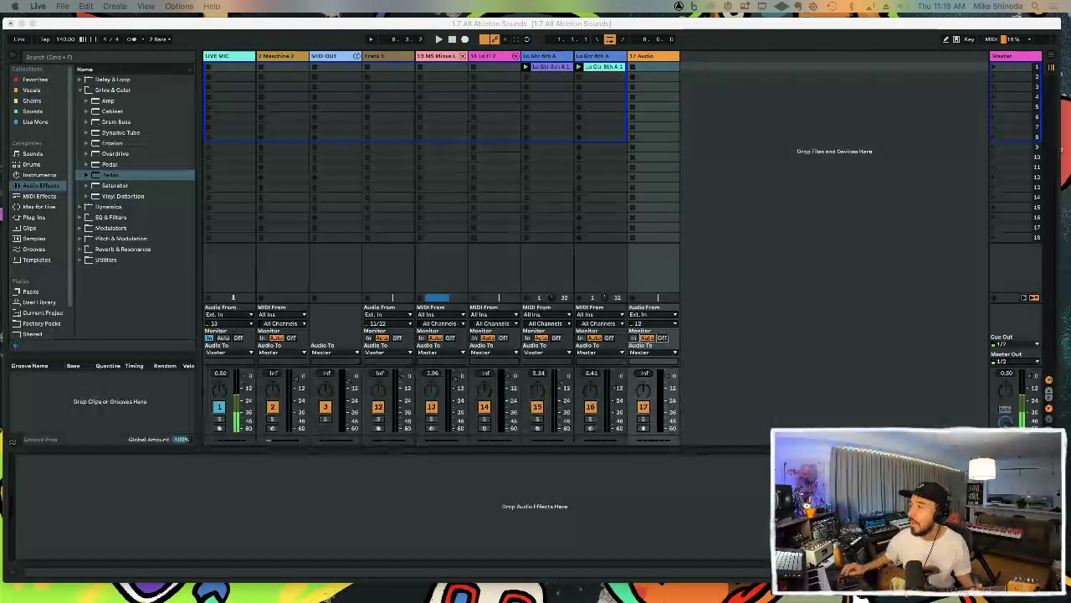
click(644, 429)
click(644, 429)
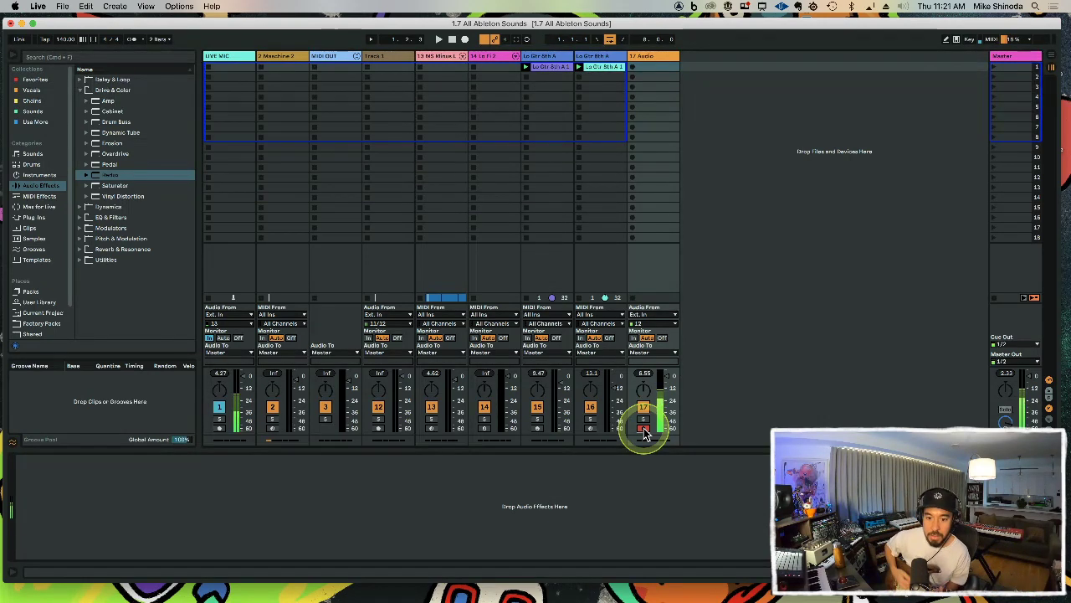
Step: Place the arrangement insert marker at 19.1.1 and stop both low guitar tracks' clips in the Session View
key(Tab)
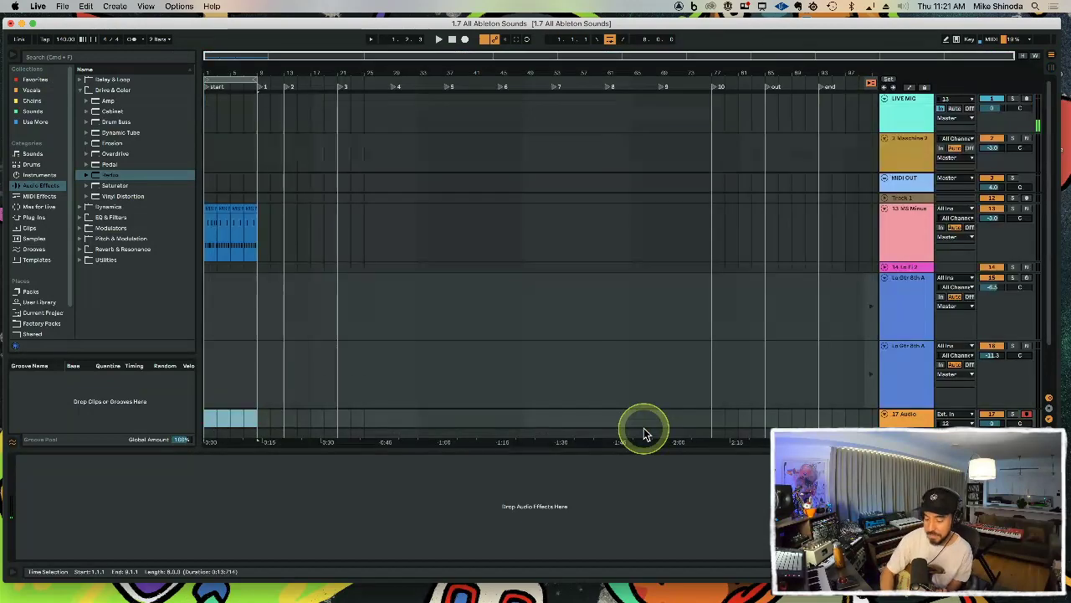
click(318, 306)
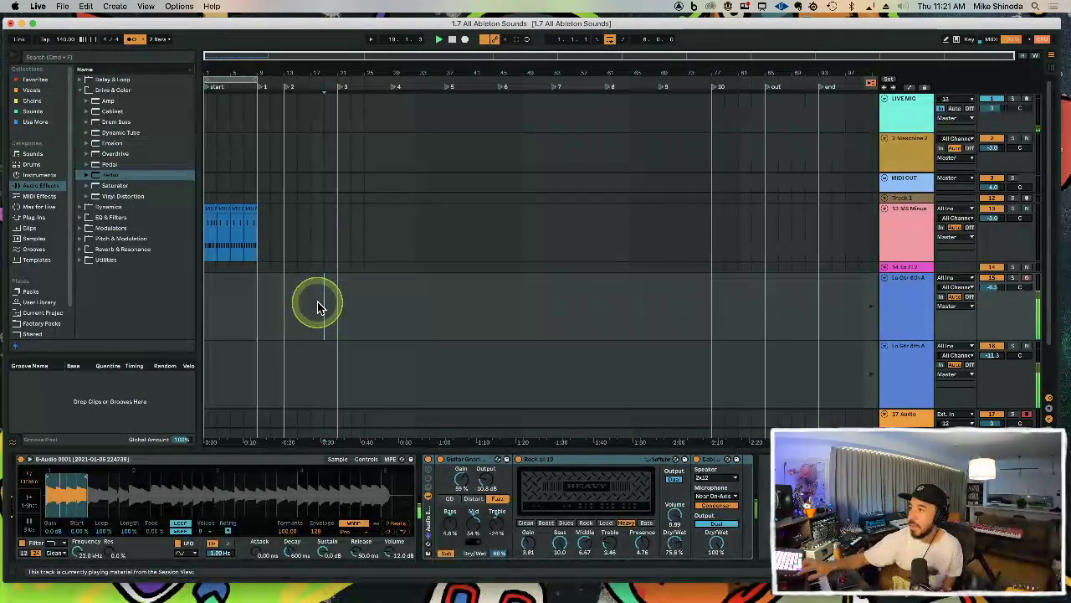
key(Tab)
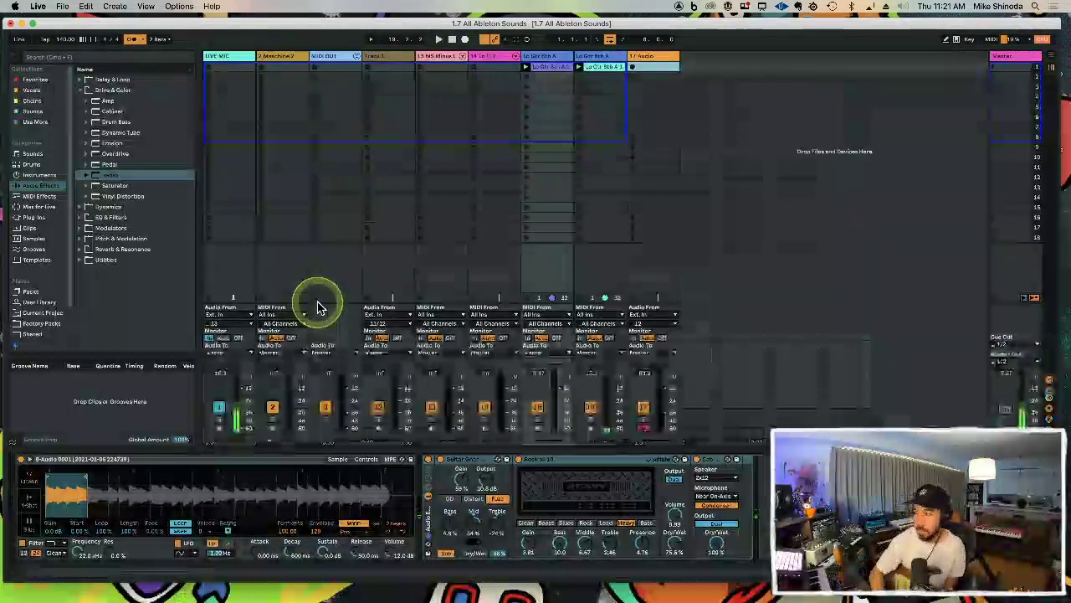
click(556, 354)
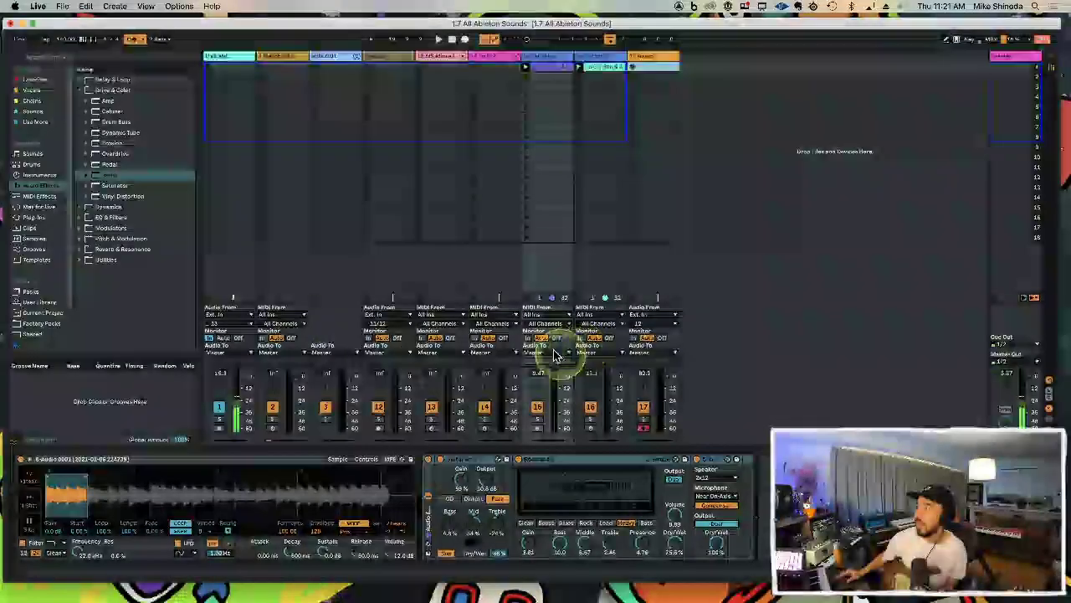
click(528, 298)
click(579, 299)
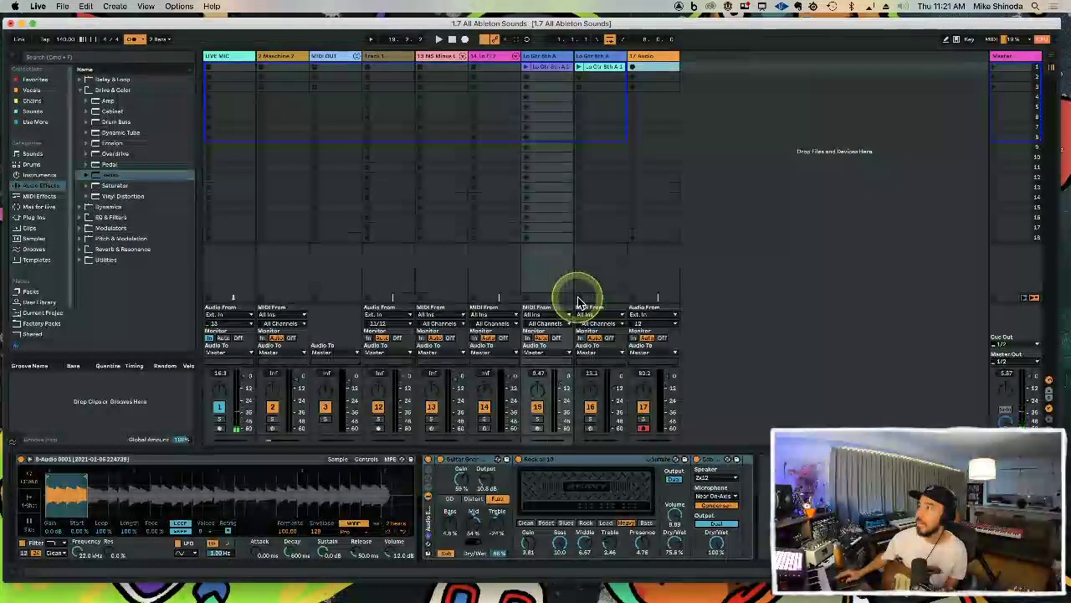
Step: Return to the Arrangement View and rename the new audio track as gtr oct
key(Tab)
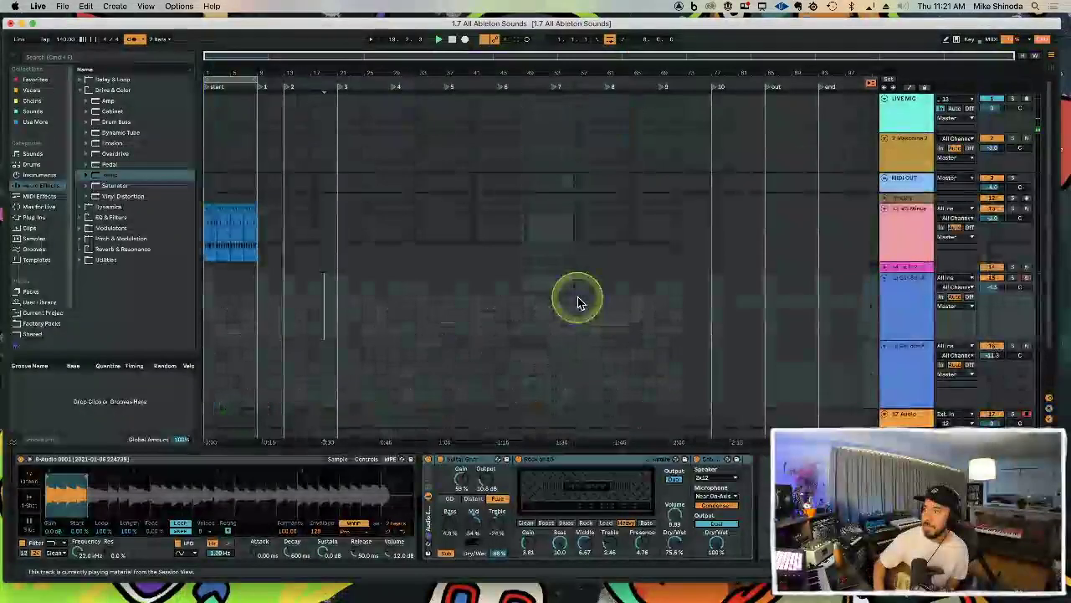
scroll(586, 297, down, 3)
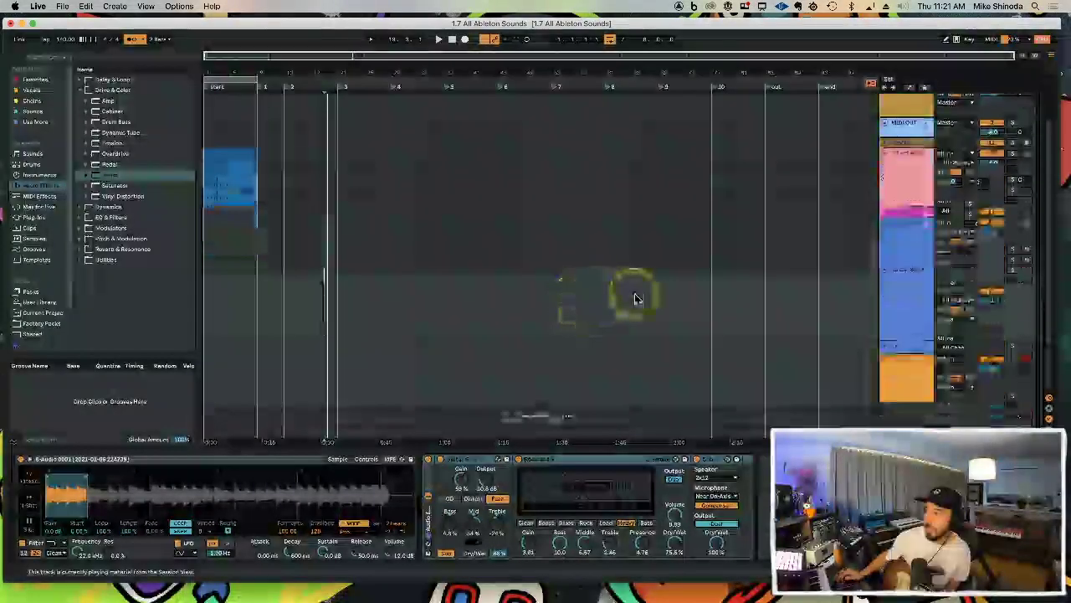
click(915, 377)
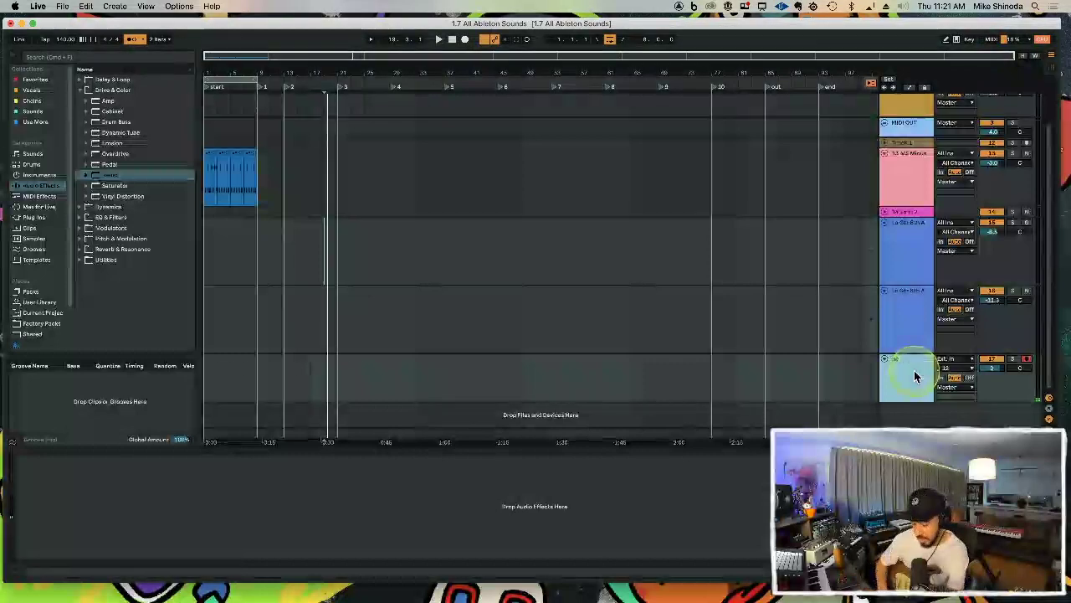
text(new gtr)
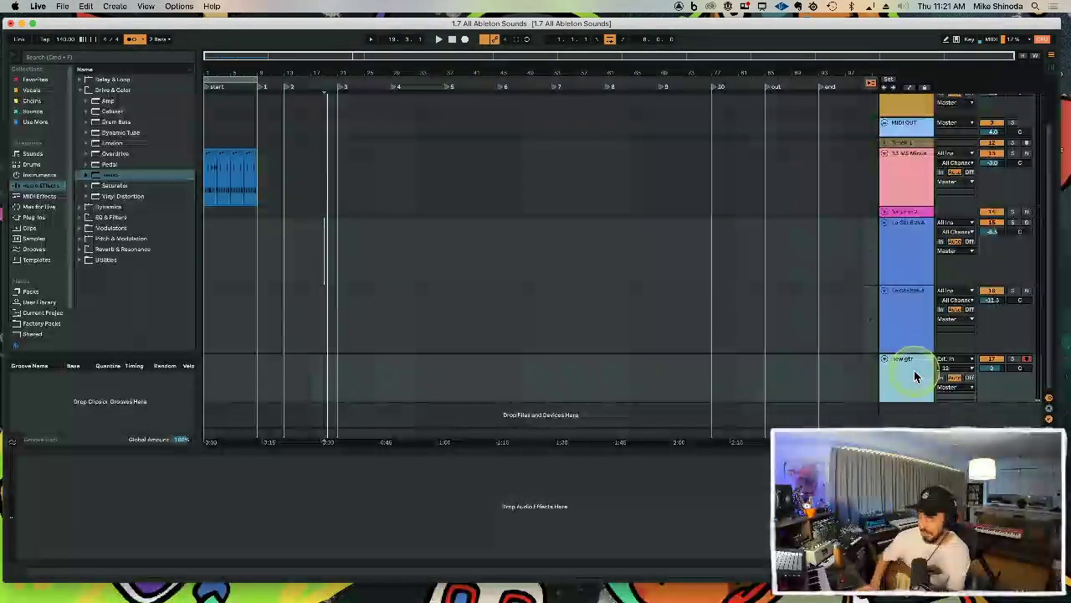
key(Return)
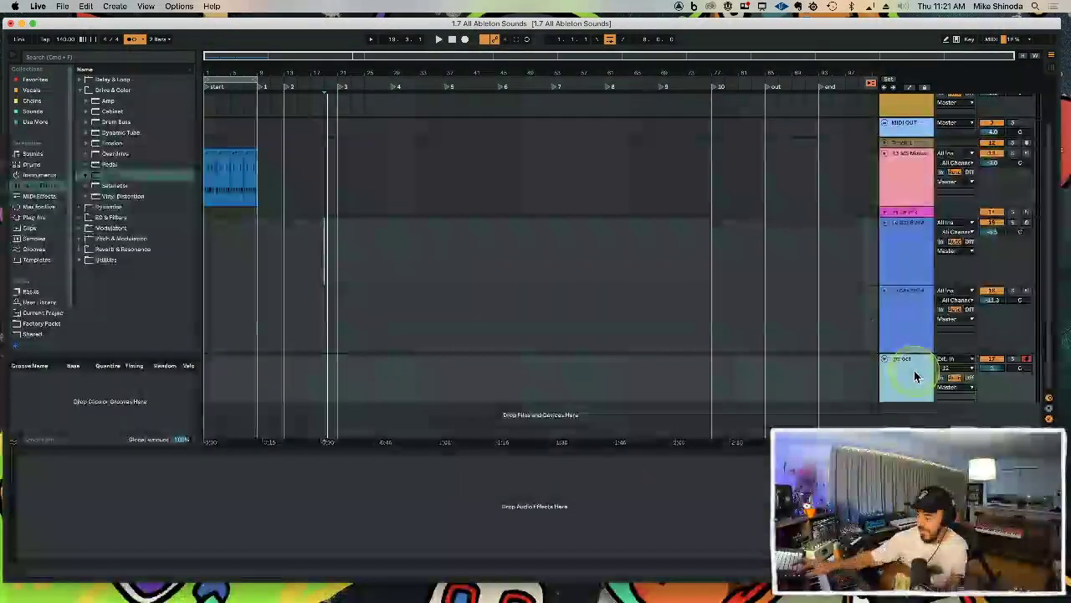
Step: Record a guitar take on the gtr oct track from bar 19 and play it back from 23.1.1
key(F9)
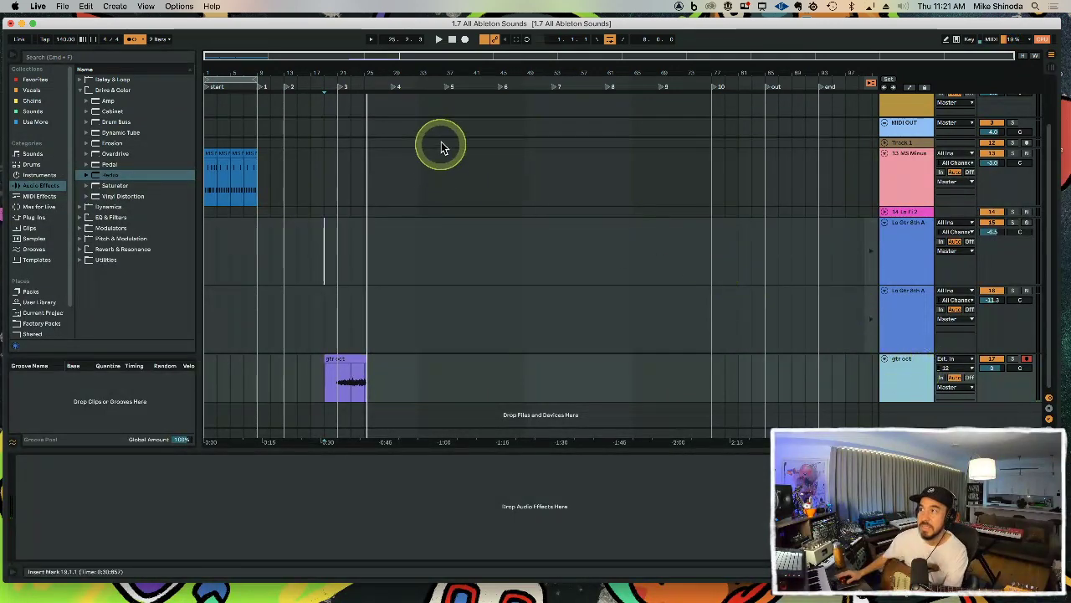
drag(371, 74, 435, 291)
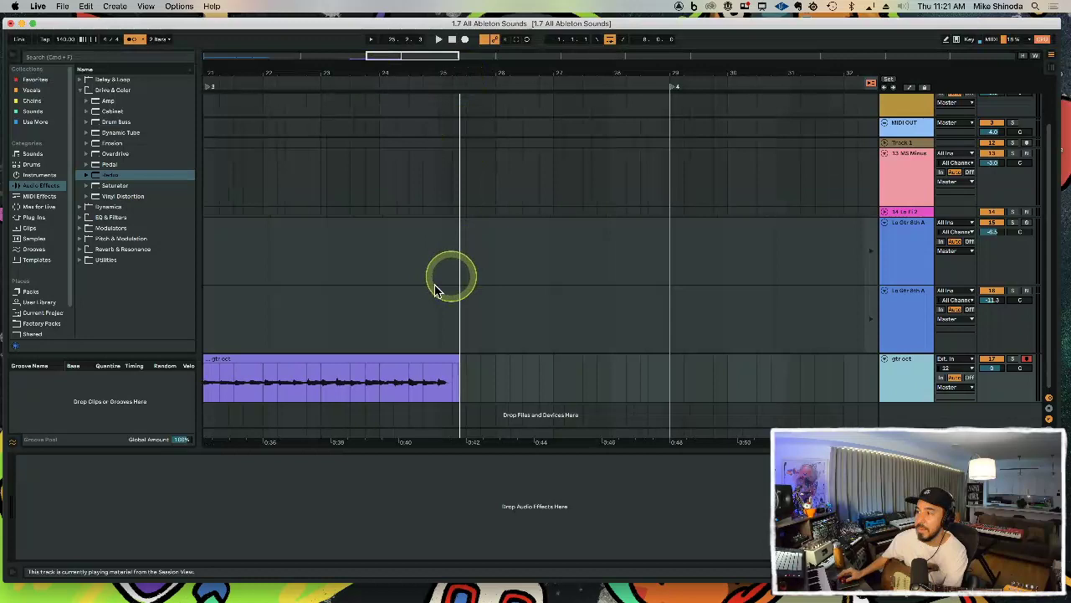
click(323, 387)
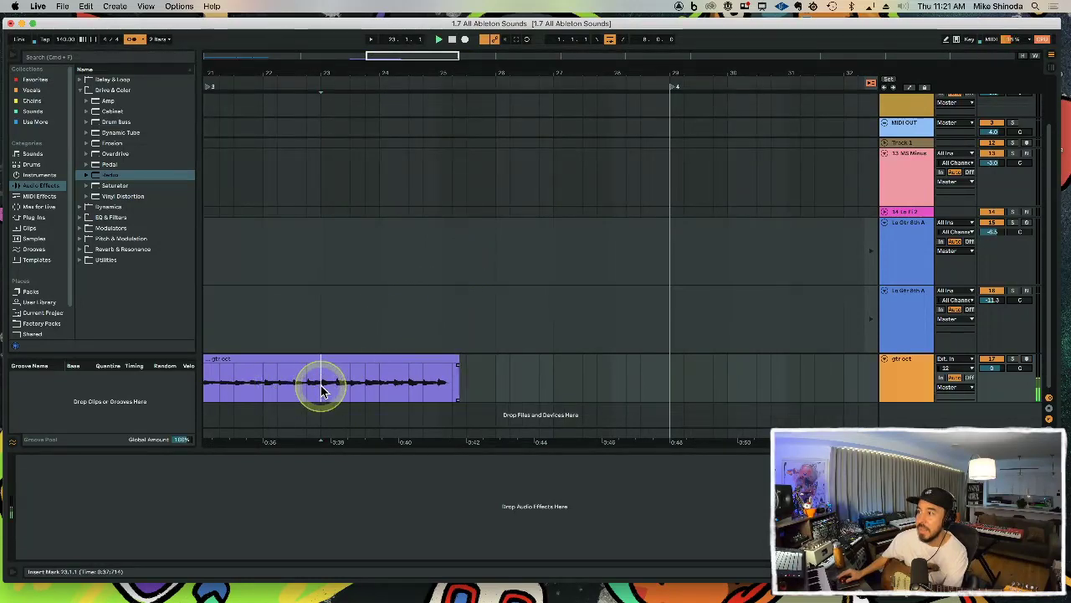
key(space)
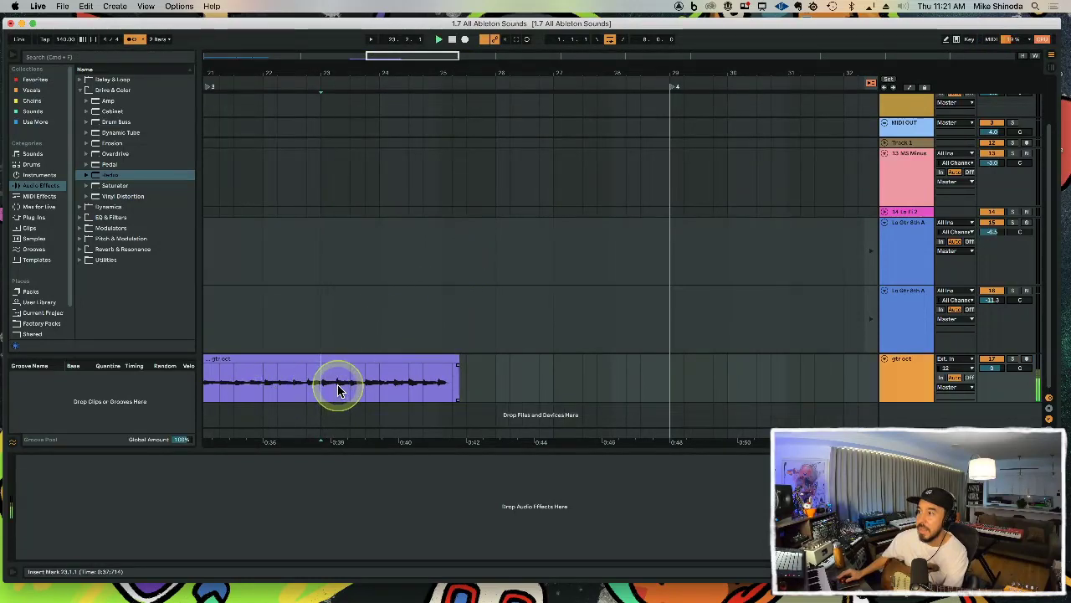
Step: Trim the gtr oct recording to the two bars from 23.1.1 to 25.1.1, splitting it and deleting the audio outside
shift+click(433, 384)
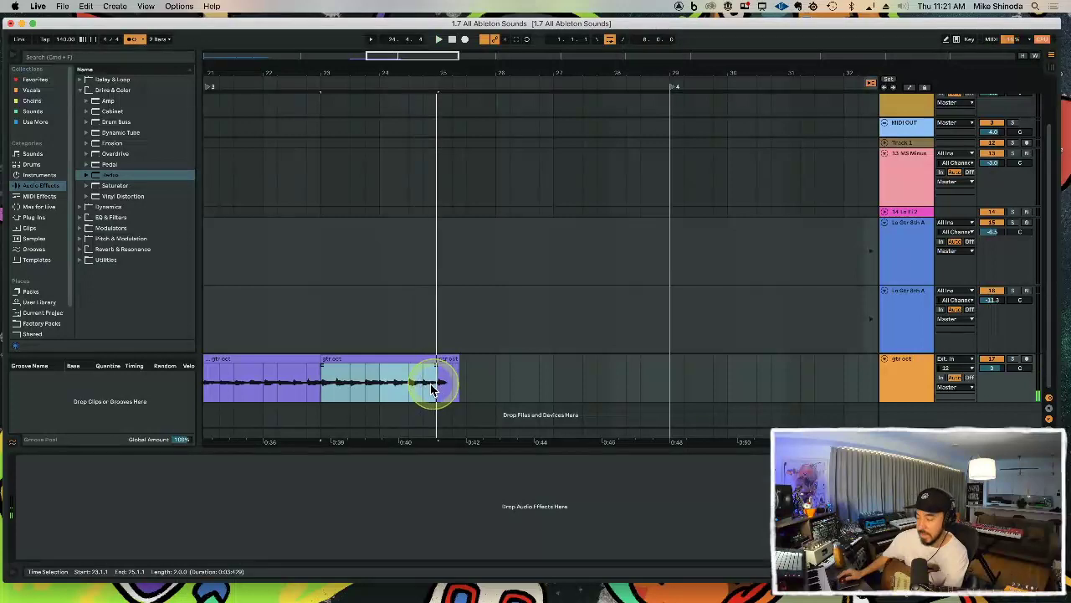
click(446, 359)
key(Delete)
click(311, 359)
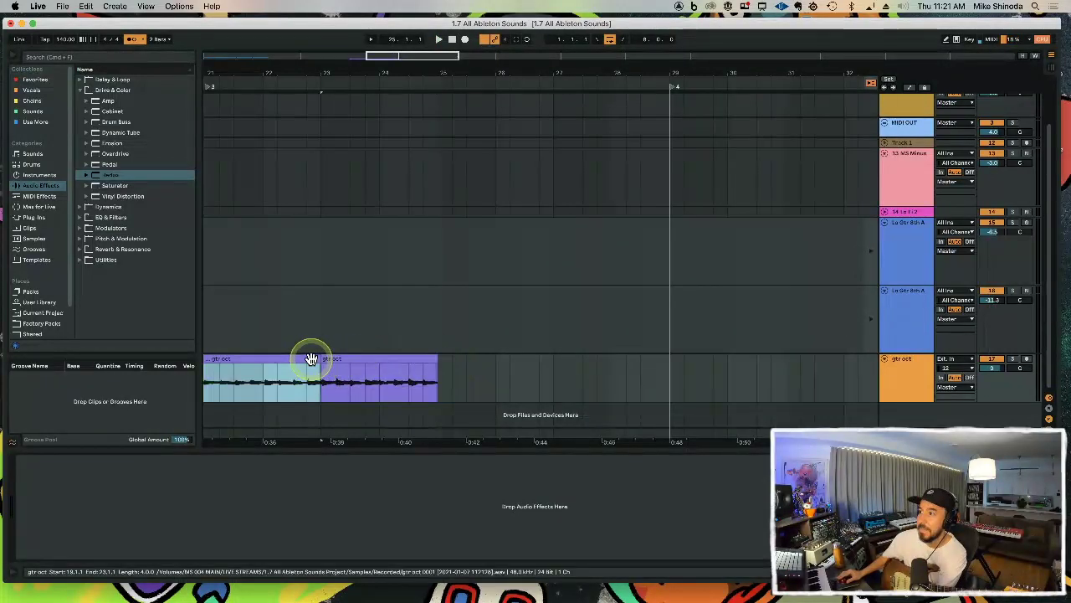
key(Delete)
Step: Open the trimmed clip's waveform and align its first two note attacks to 5.1.1 and 5.2.1 with warp markers
double_click(346, 358)
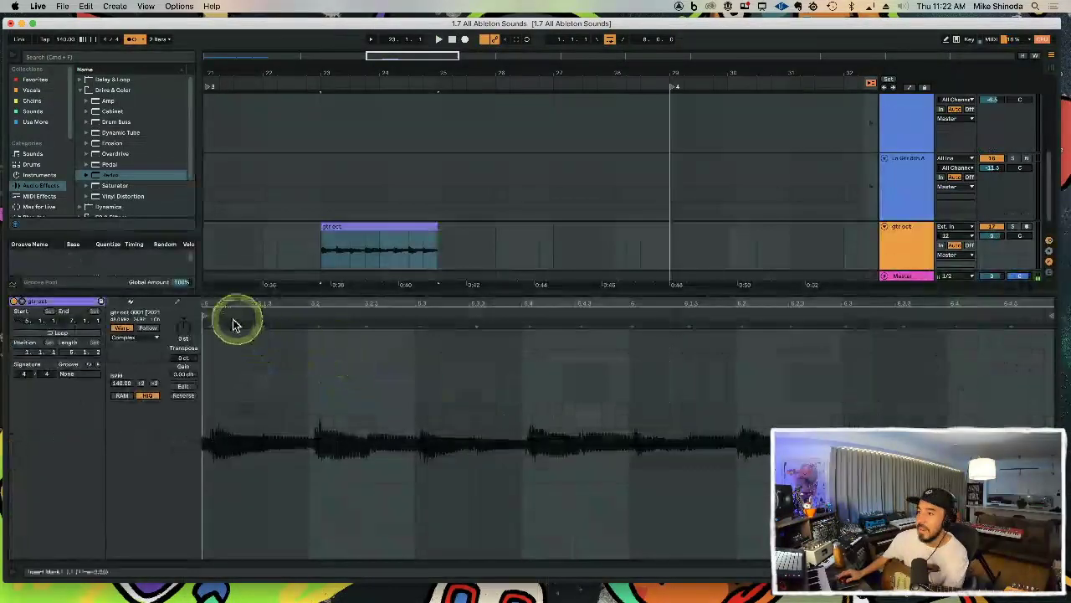
click(209, 324)
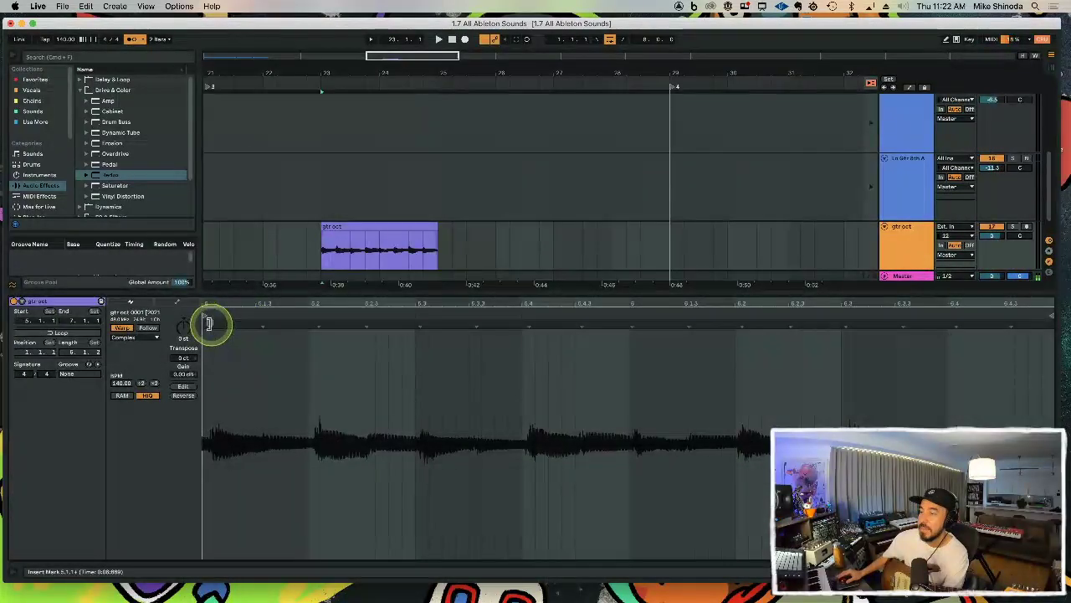
drag(209, 324, 203, 325)
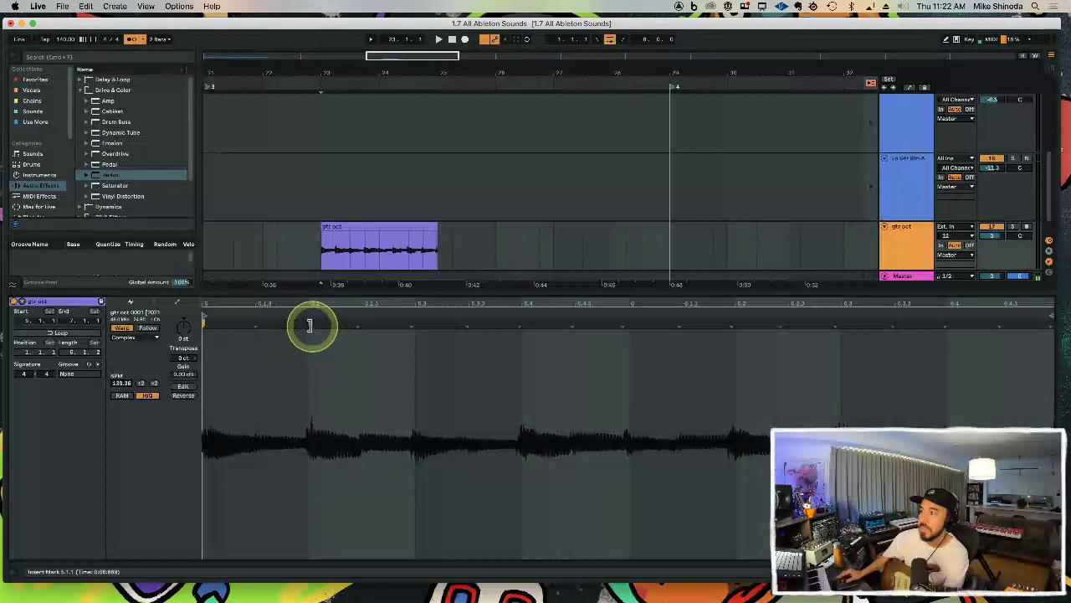
click(307, 439)
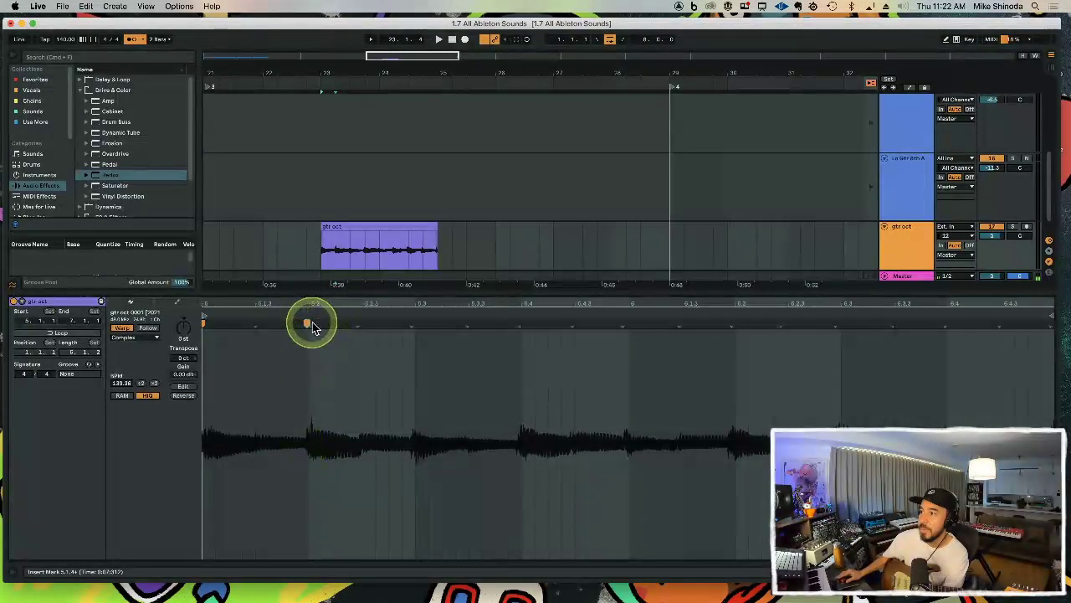
drag(308, 323, 311, 322)
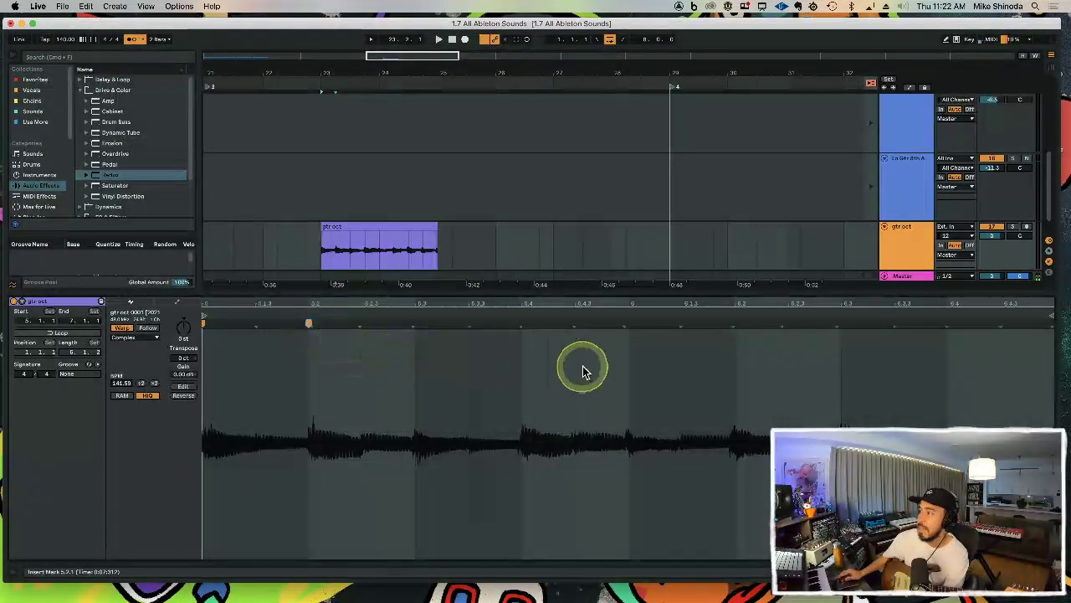
Step: Add warp markers that align the clip's next note attacks to 5.4.1, 6.1.1, 6.2.1 and 6.3.1
click(521, 326)
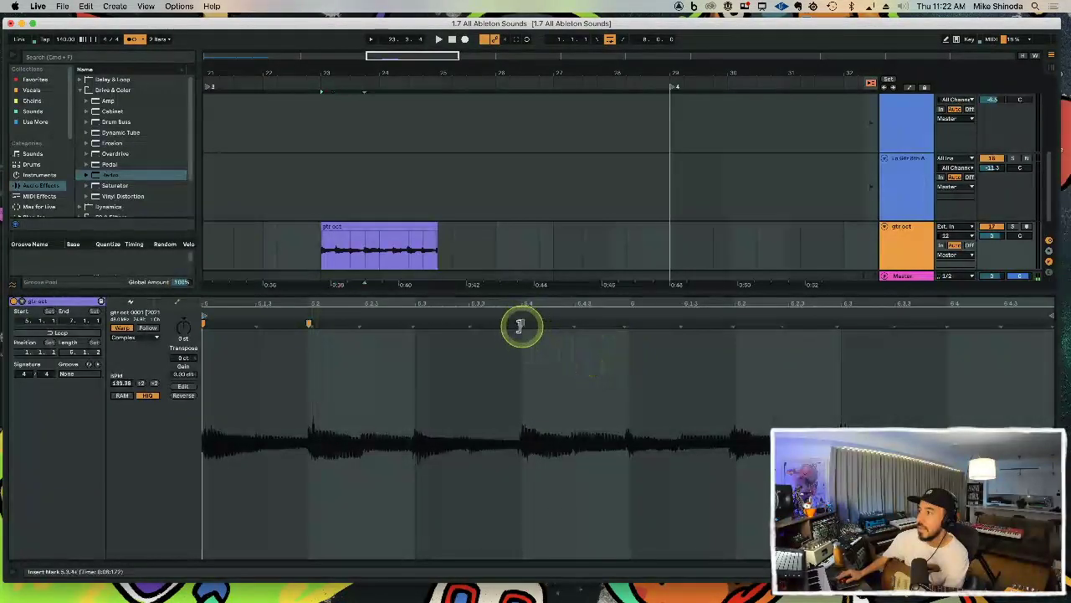
double_click(522, 325)
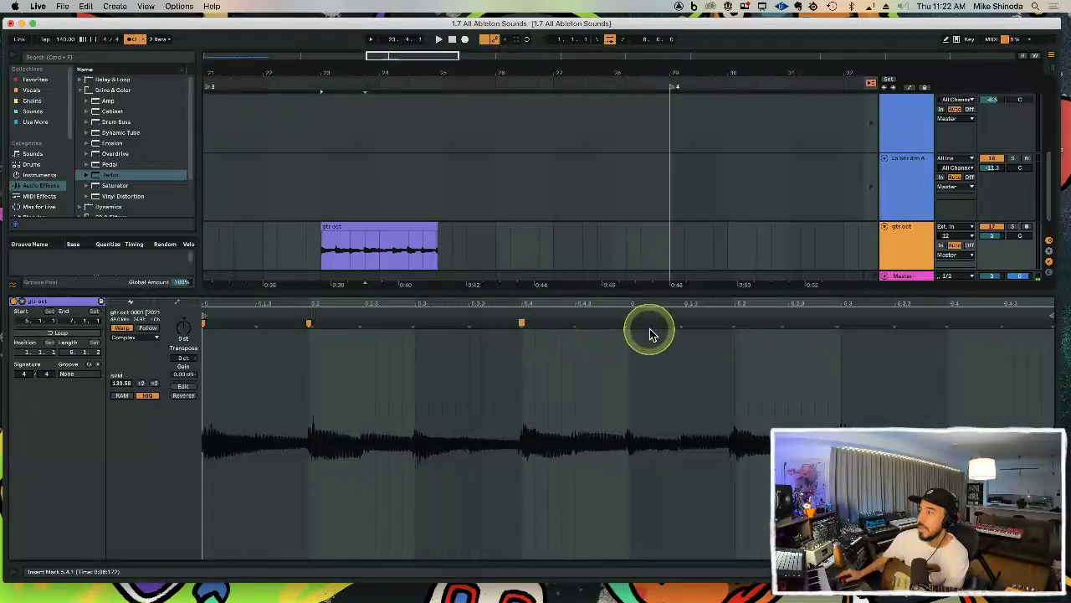
click(626, 325)
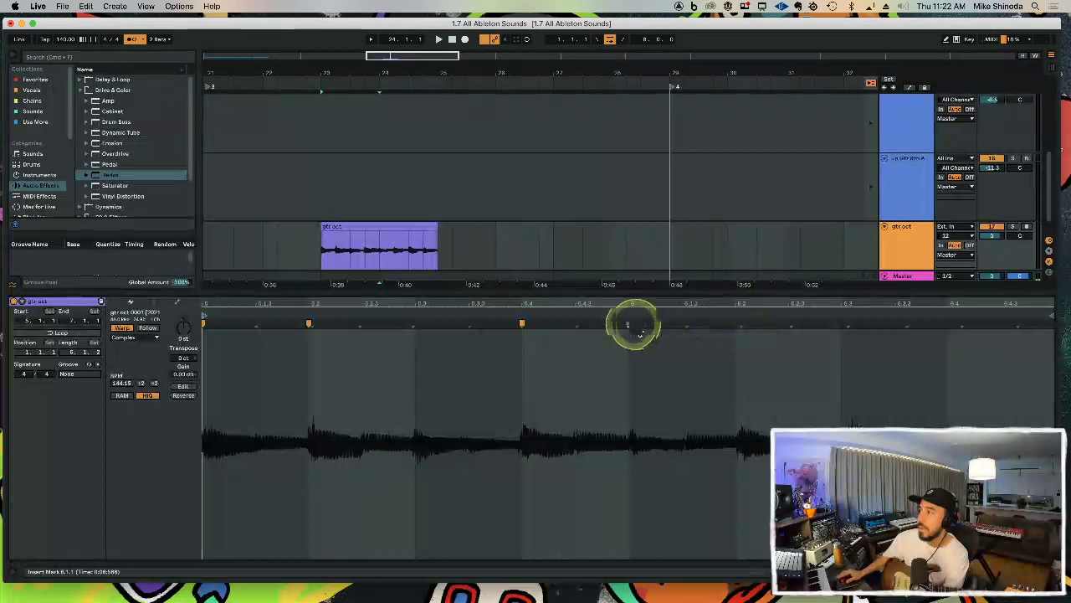
double_click(626, 325)
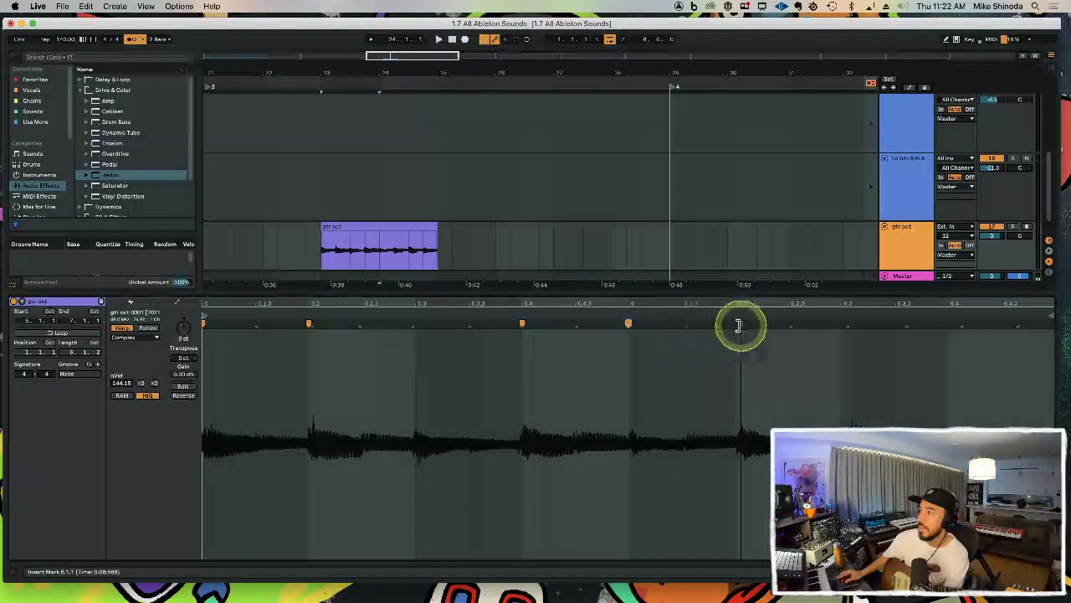
click(736, 432)
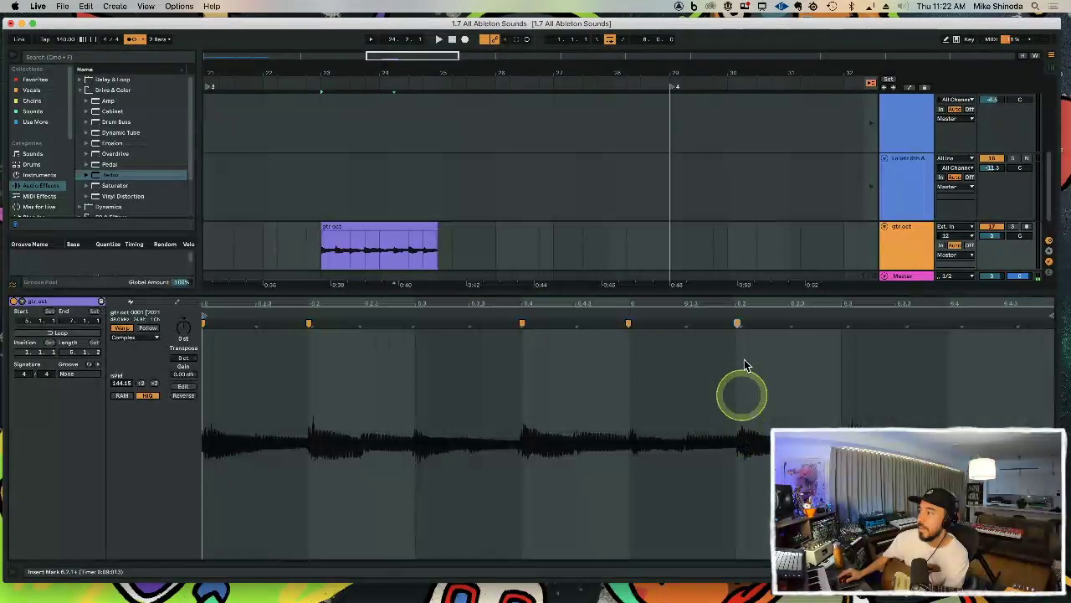
double_click(735, 324)
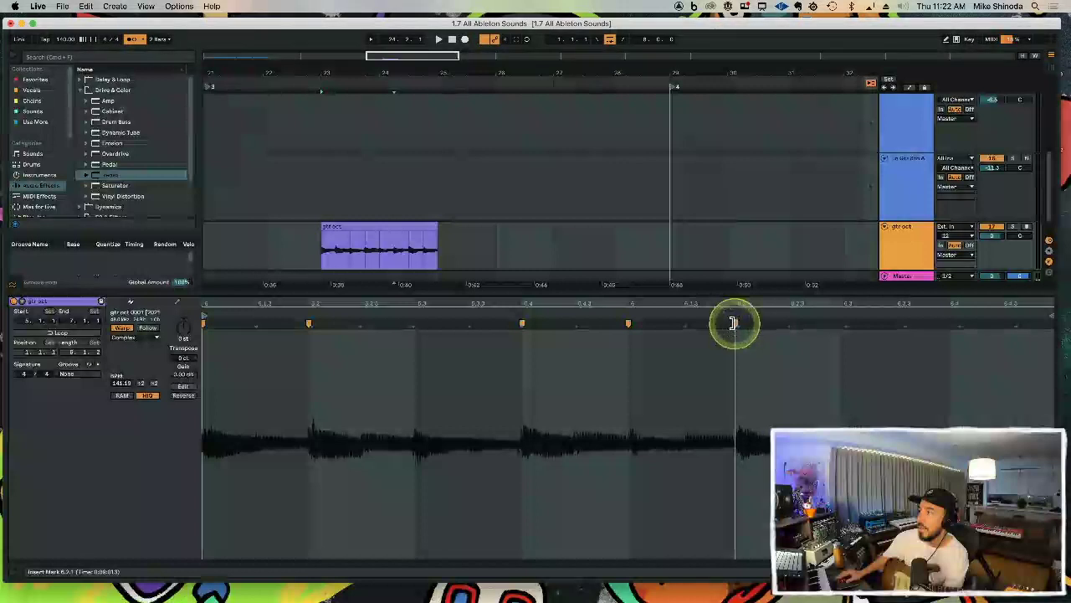
double_click(843, 325)
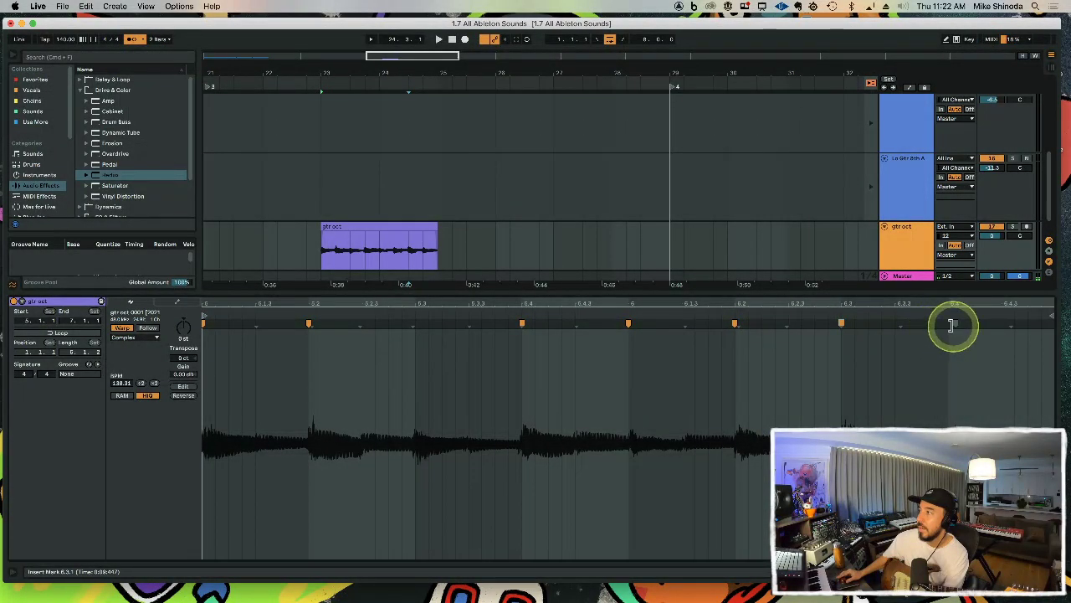
Step: Consolidate the warped two-bar guitar clip on the gtr oct track
click(428, 226)
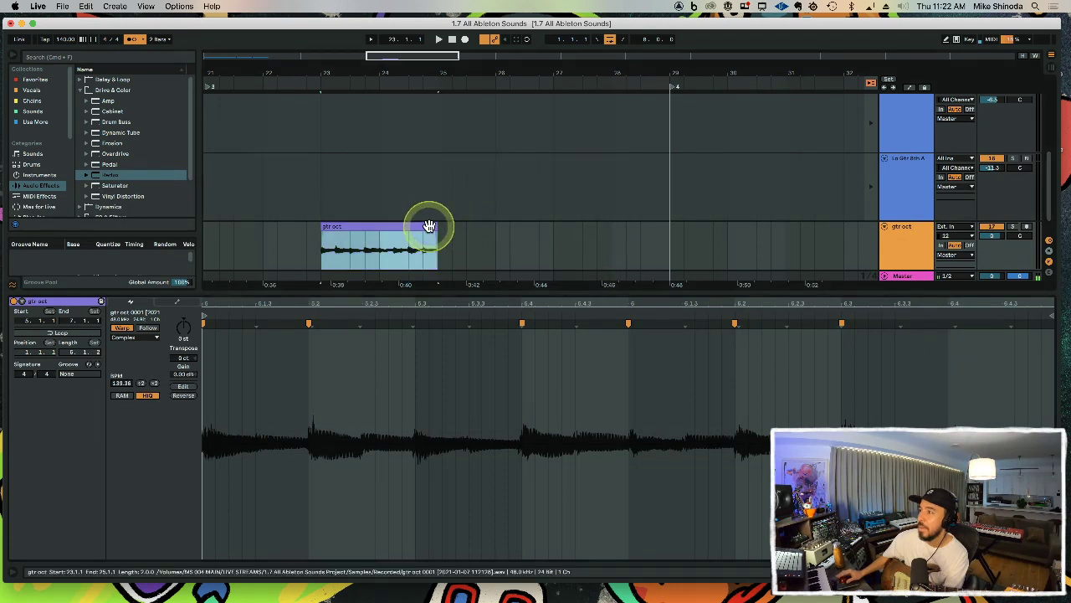
right_click(430, 226)
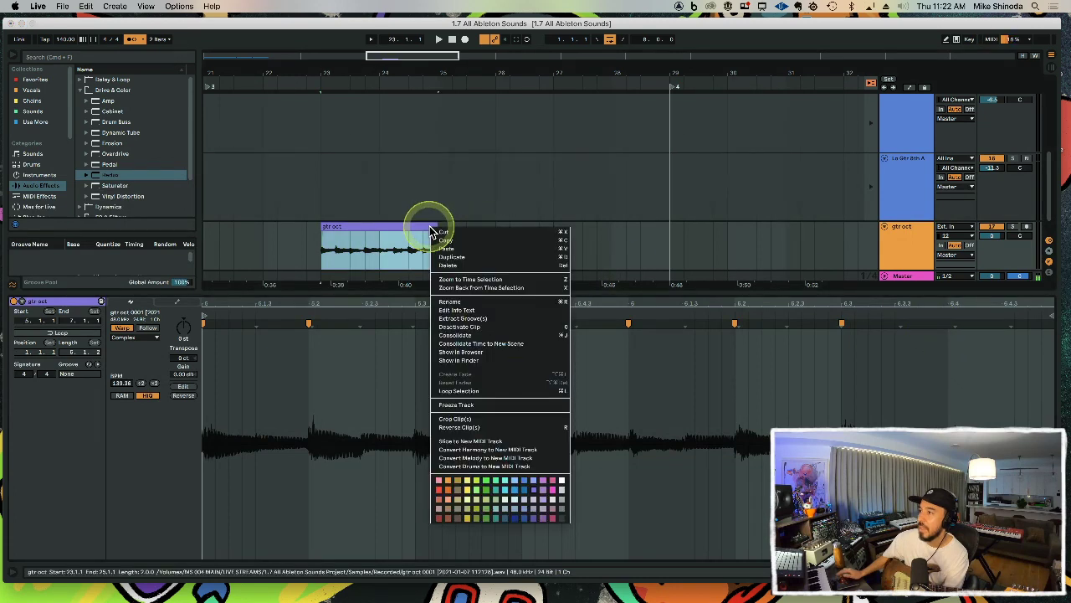
click(458, 337)
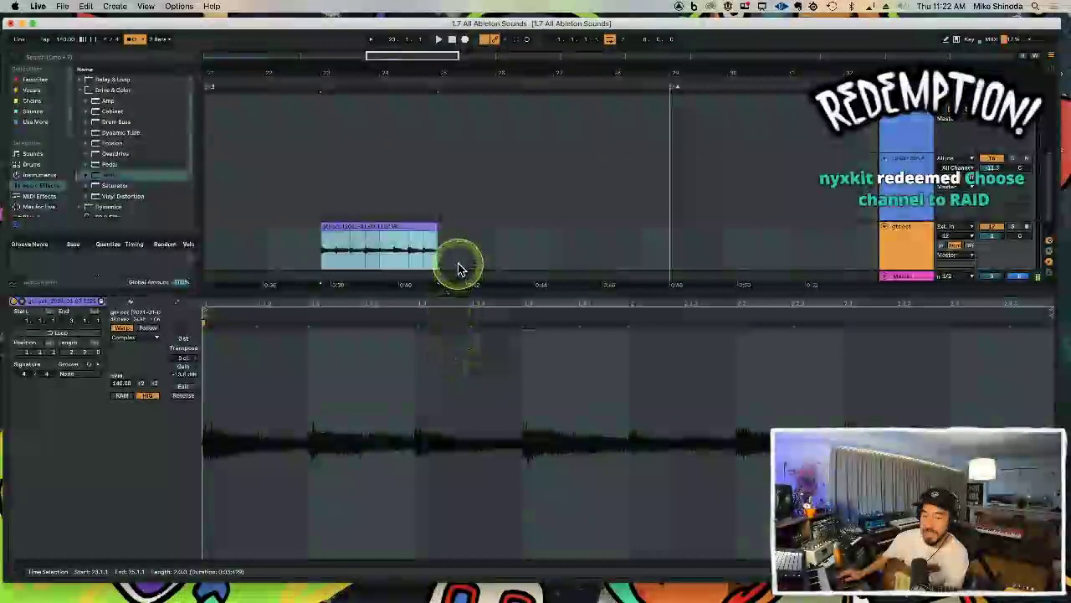
Step: Play back the consolidated guitar clip from 23.1.1 to check its timing
click(443, 303)
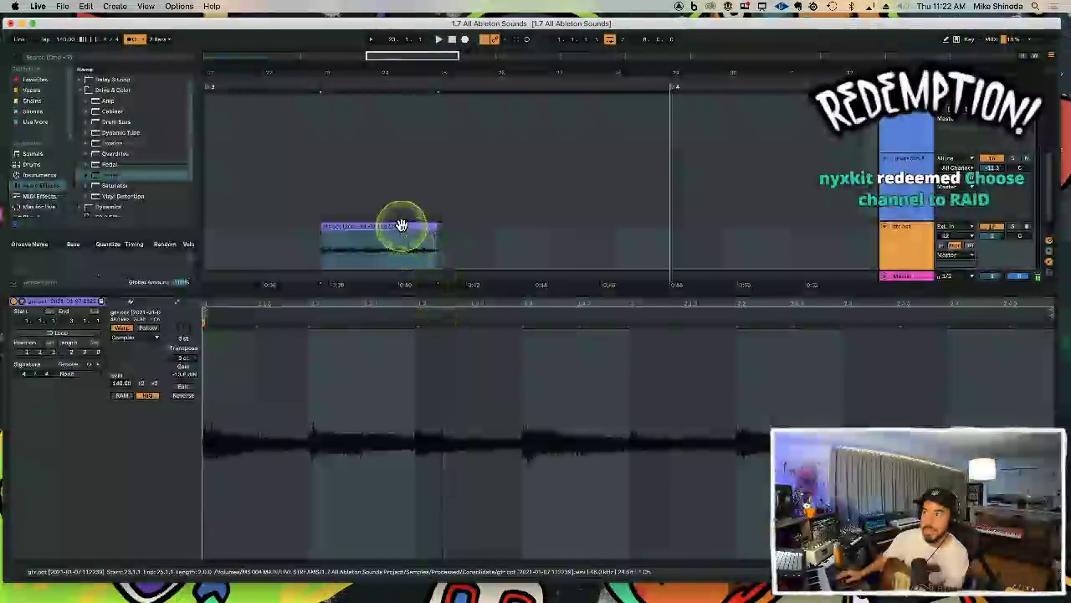
click(402, 225)
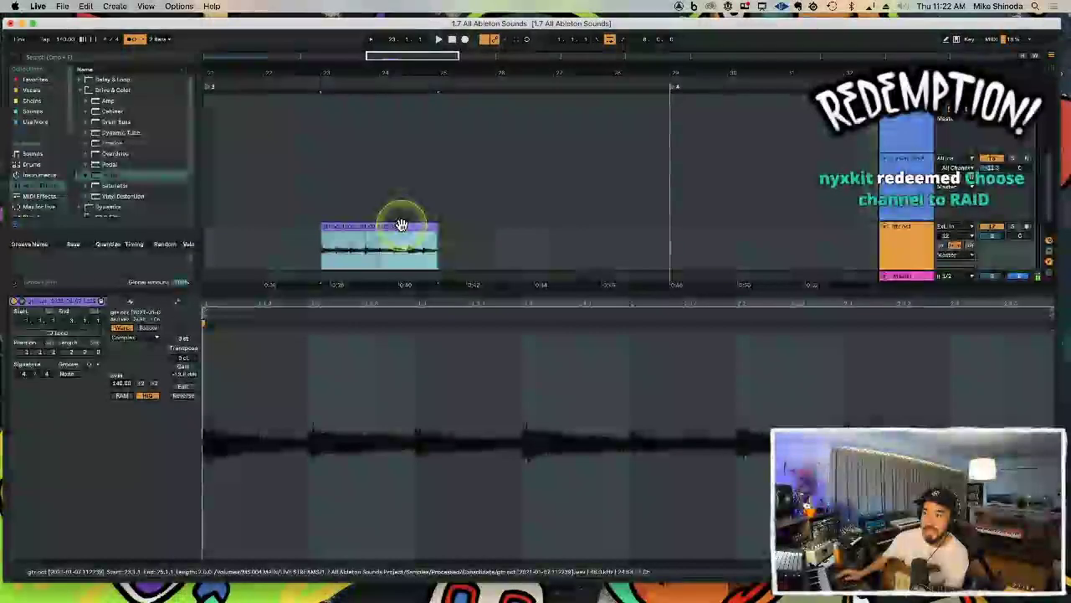
click(319, 298)
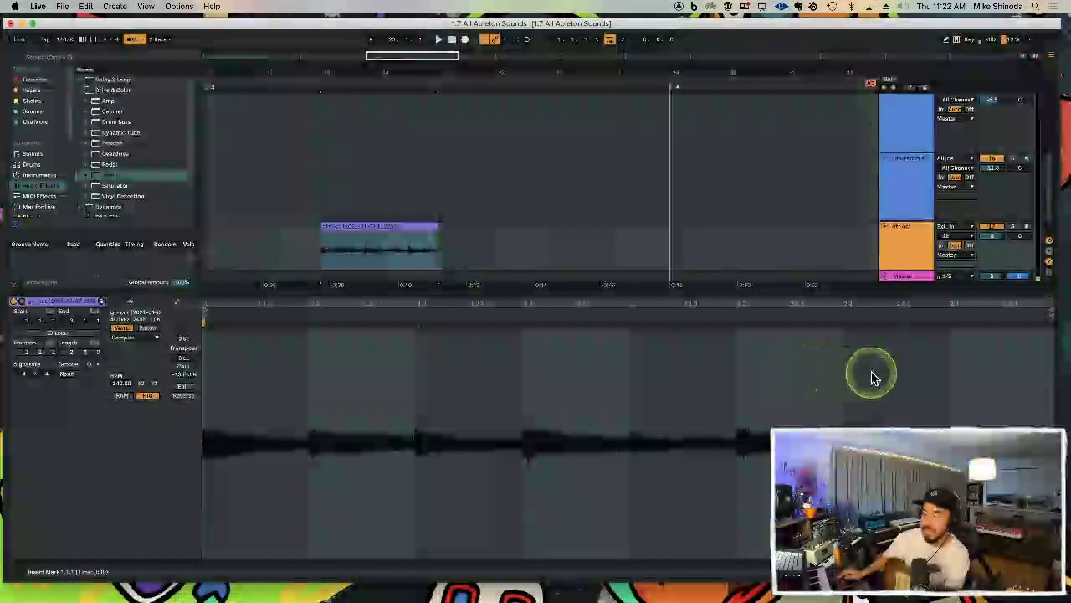
key(space)
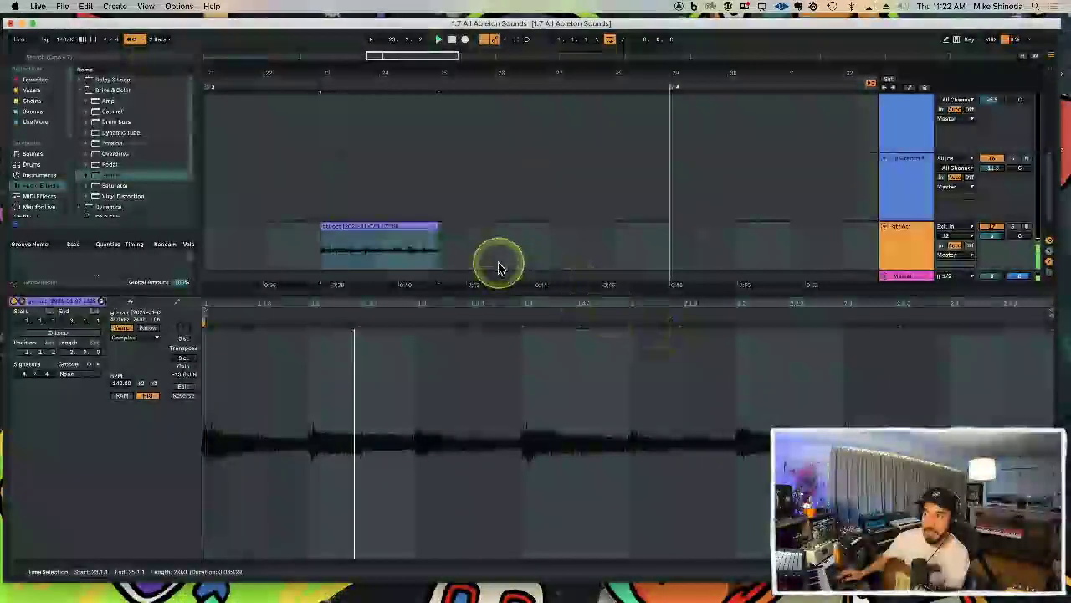
key(space)
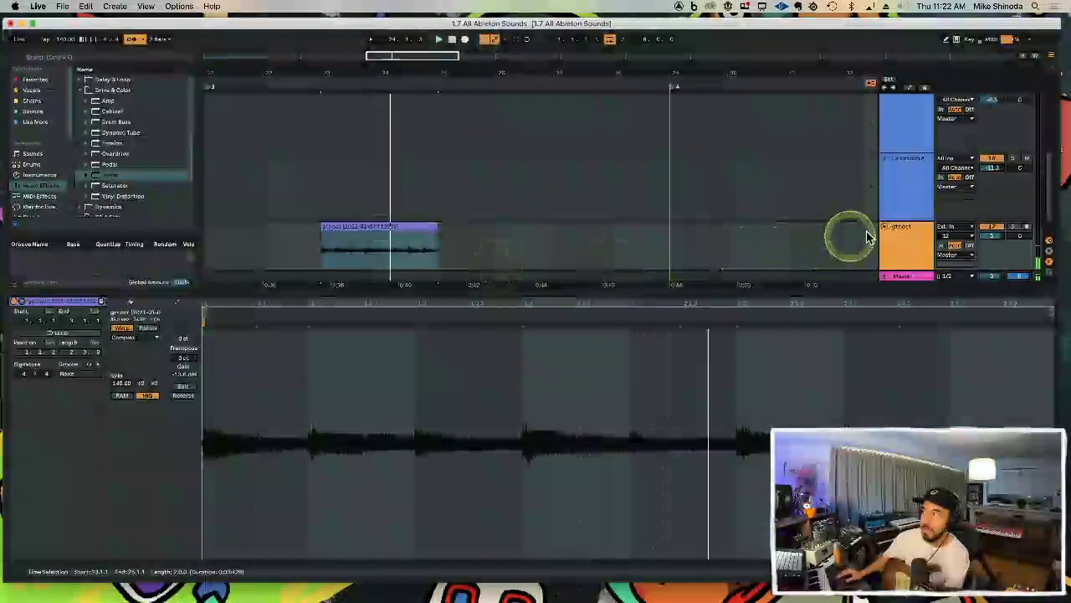
Step: Insert a new MIDI track below gtr oct and show its empty device chain
click(902, 245)
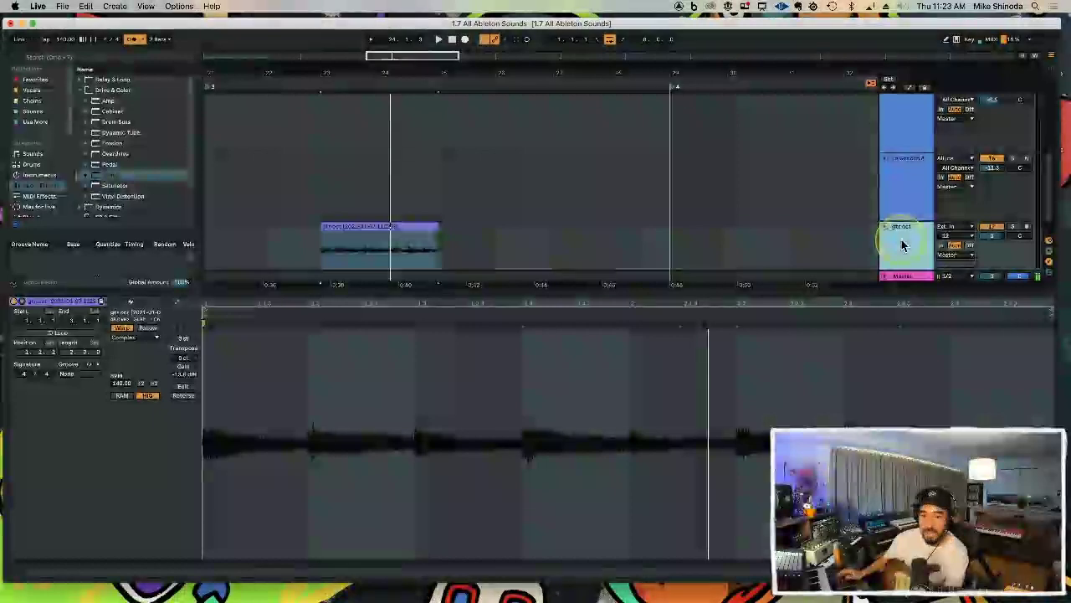
key(super+shift+t)
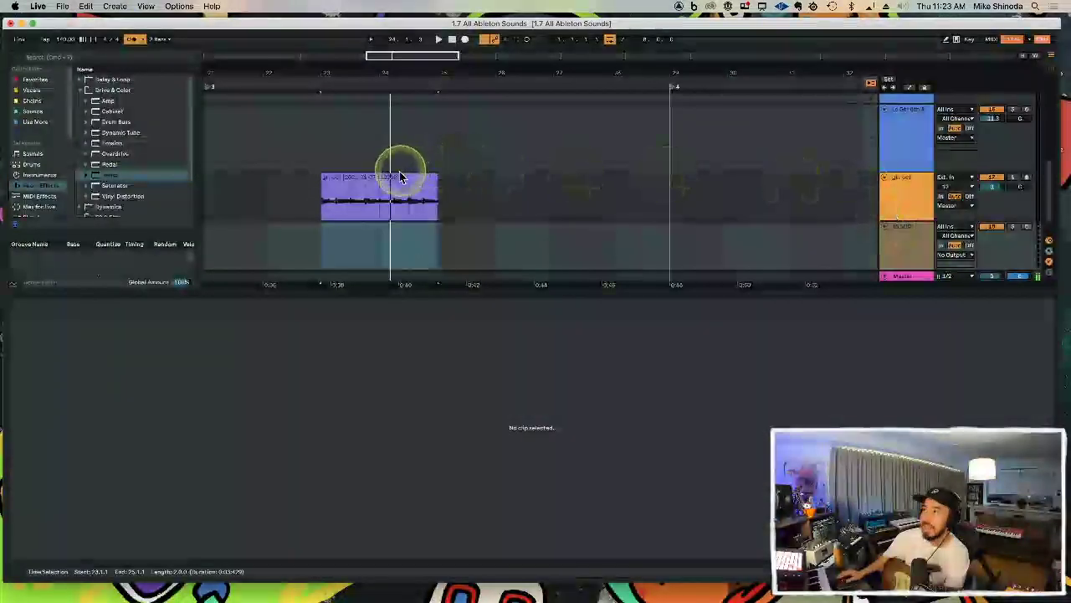
drag(386, 176, 371, 240)
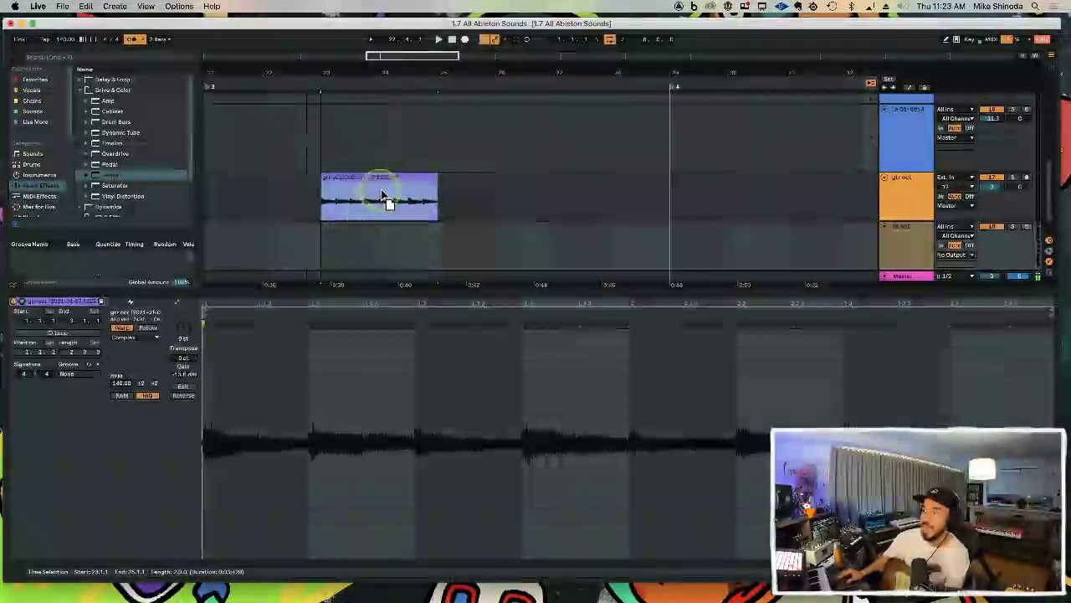
key(super+z)
click(386, 195)
click(904, 234)
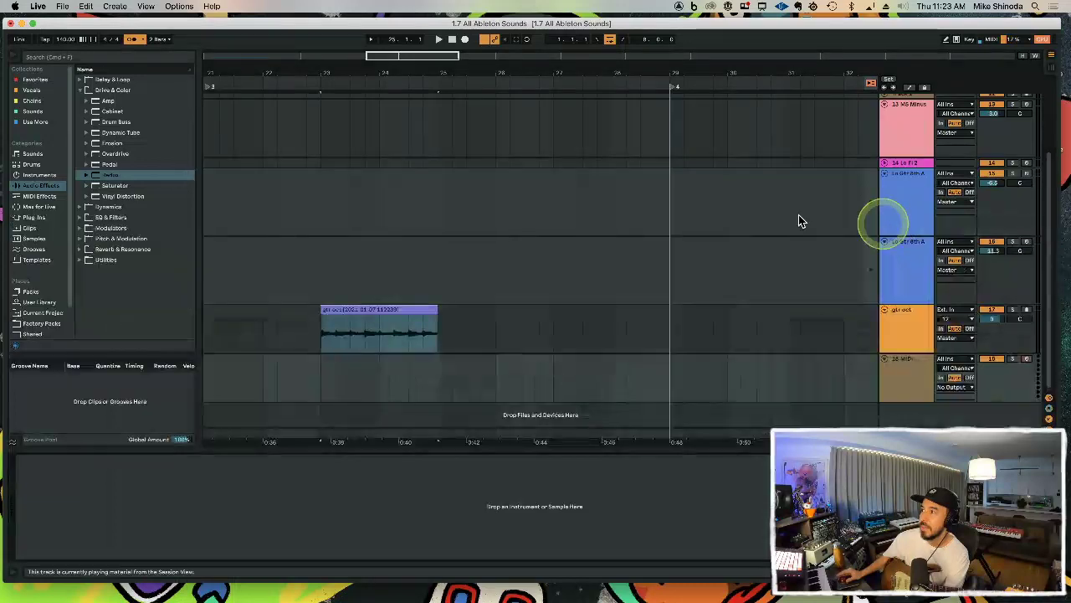
Step: Load the consolidated guitar clip into Simpler on the new MIDI track, enable warp and loop, and inspect the waveform closely
click(408, 311)
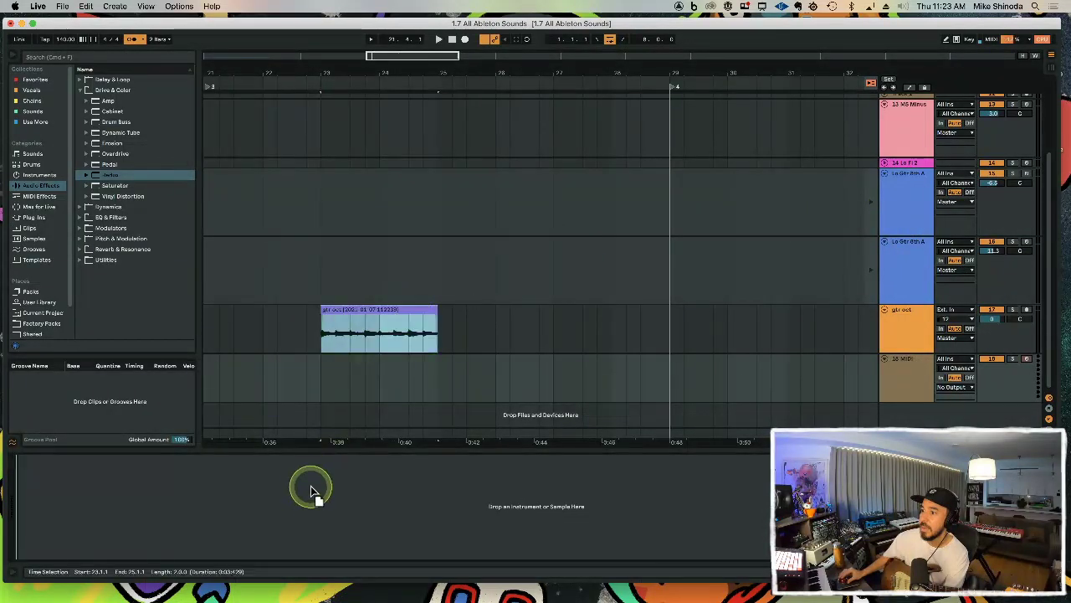
drag(311, 488, 312, 487)
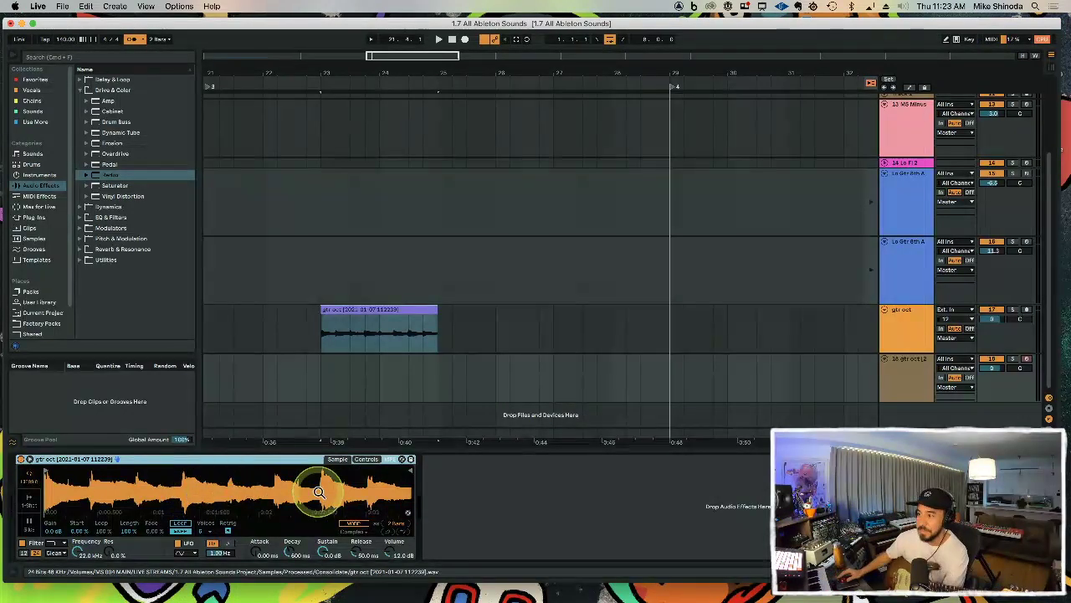
click(351, 525)
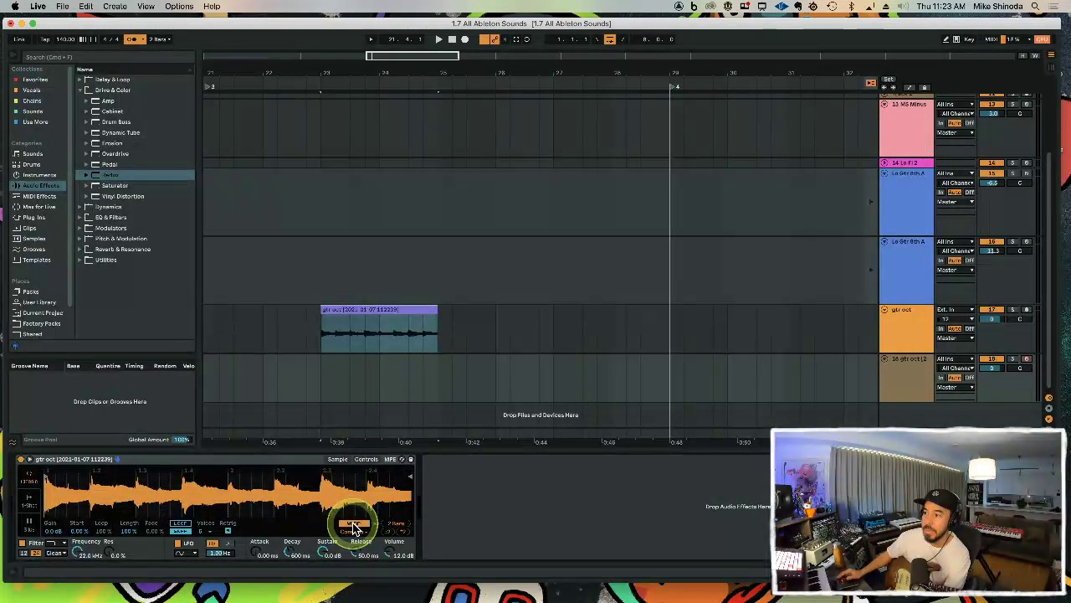
click(180, 526)
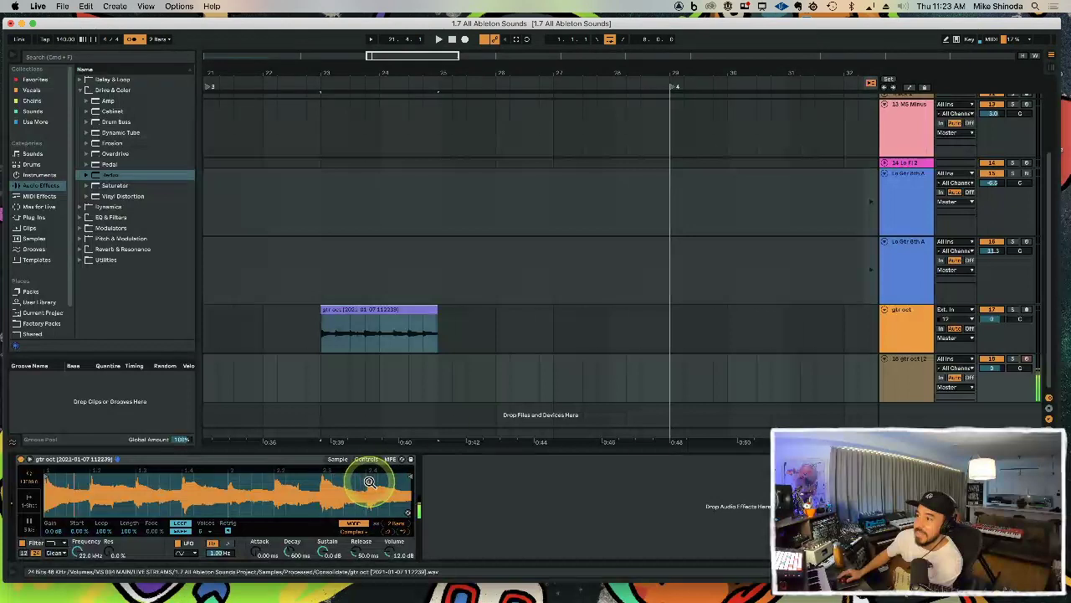
drag(369, 481, 353, 481)
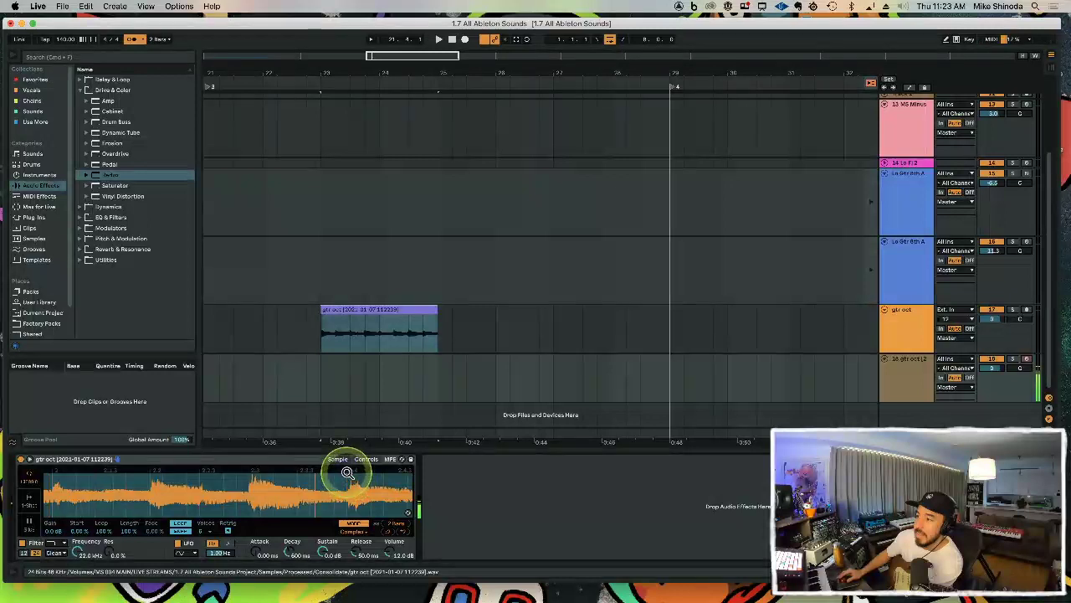
drag(349, 477, 347, 478)
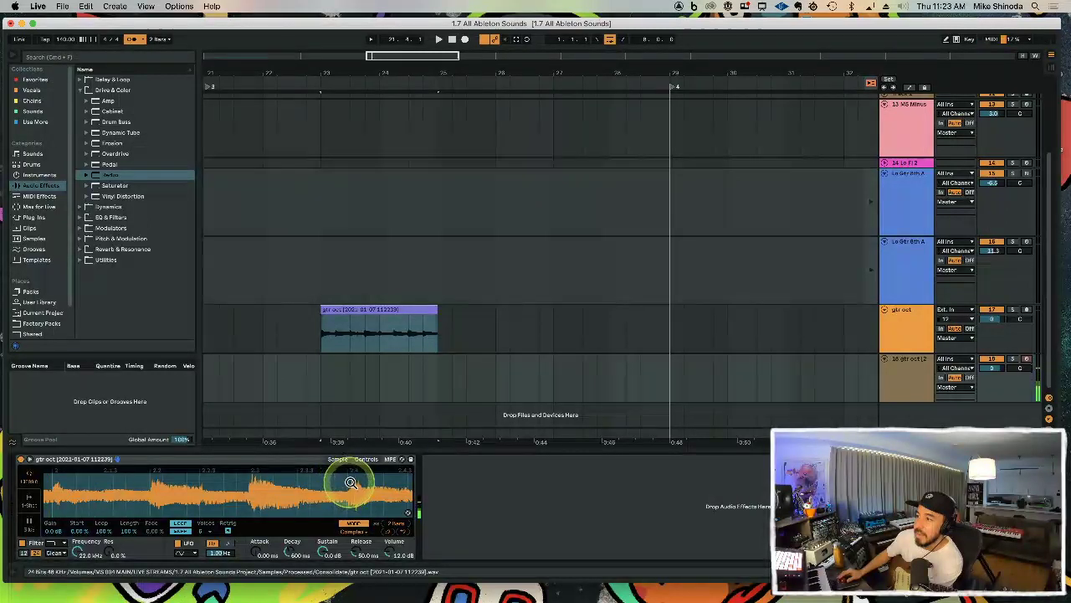
Step: Undo loading the guitar clip into Simpler, leaving the new MIDI track empty
click(410, 329)
click(403, 406)
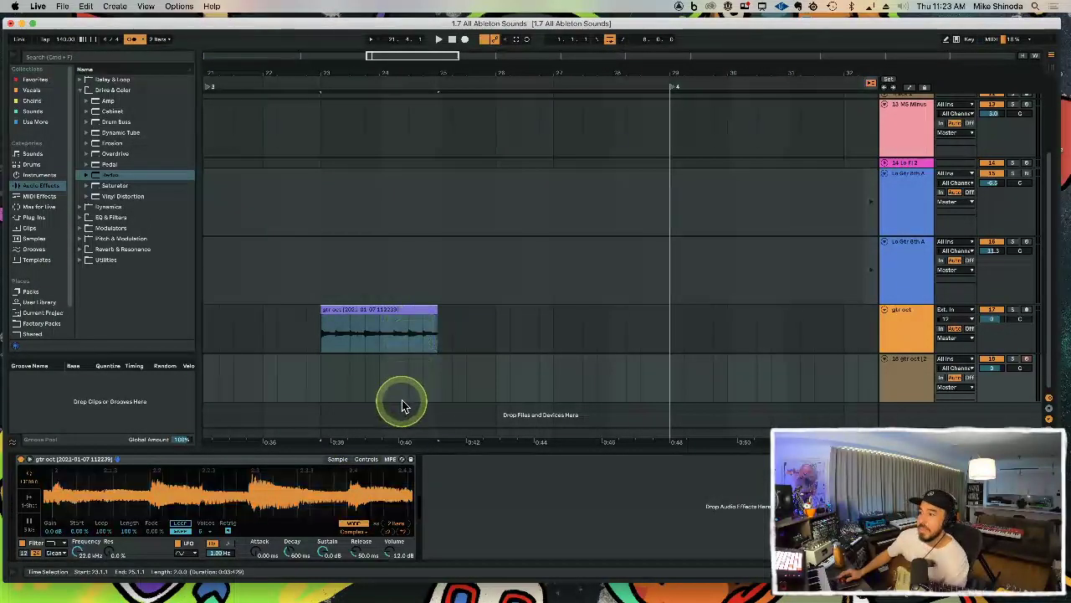
key(super+z)
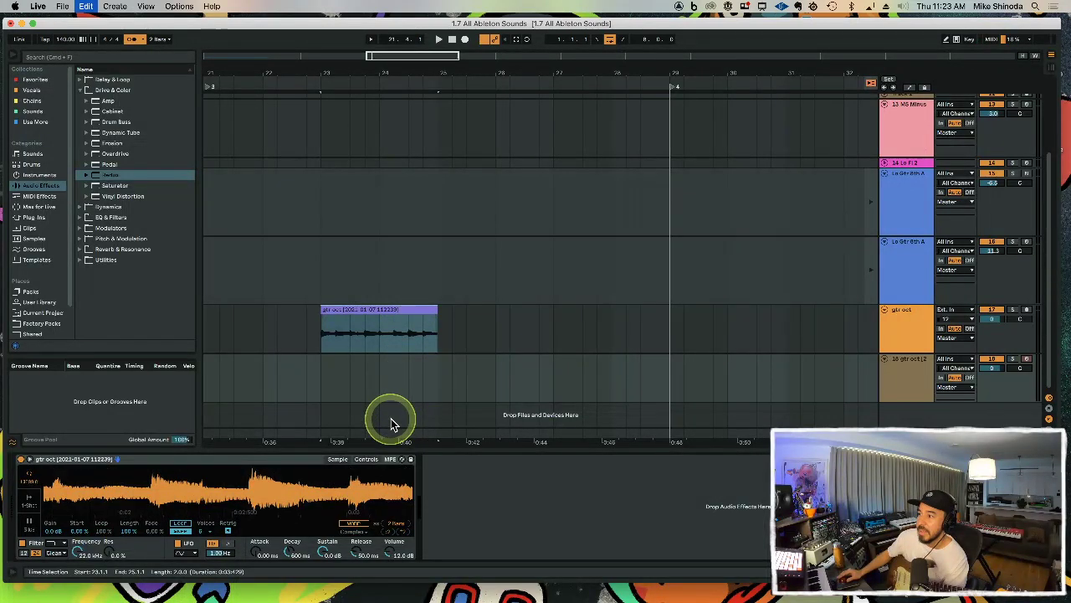
key(super+z)
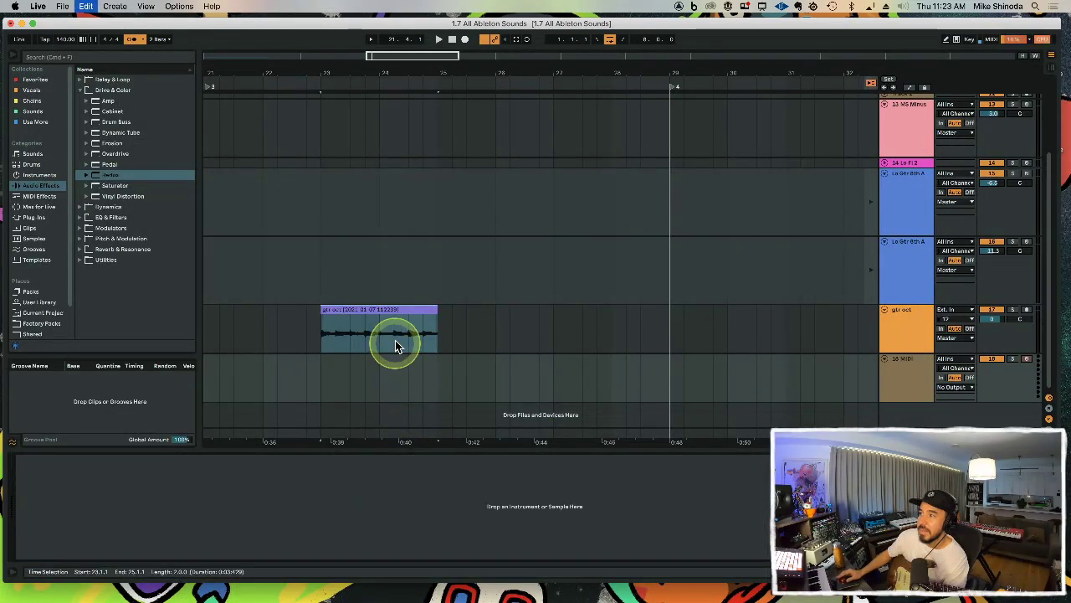
Step: Undo the new MIDI track and the clip consolidation, and open the gtr oct clip's warped waveform
key(super+z)
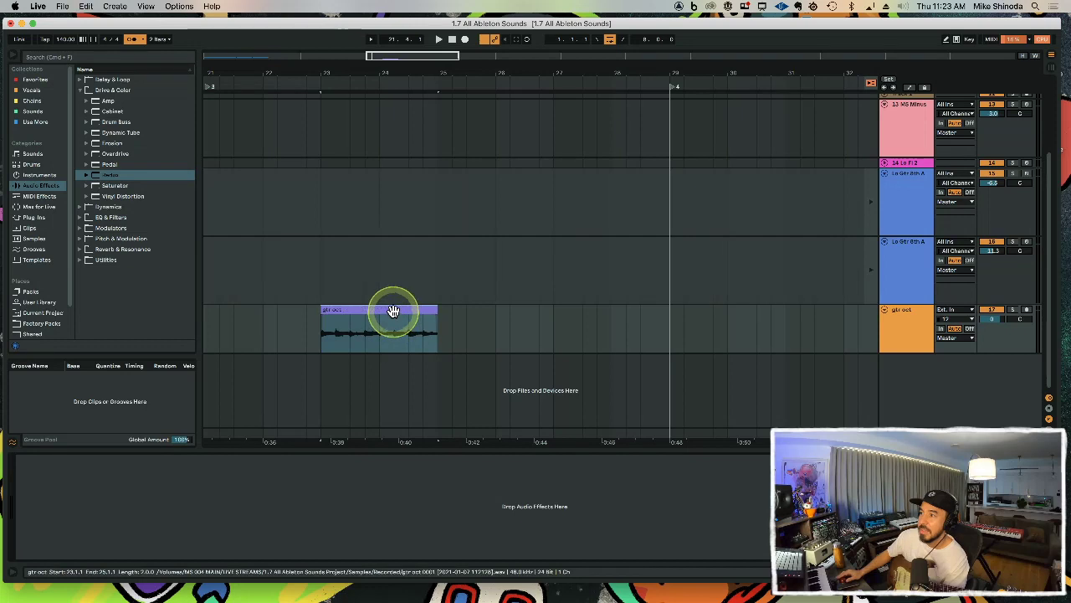
double_click(393, 312)
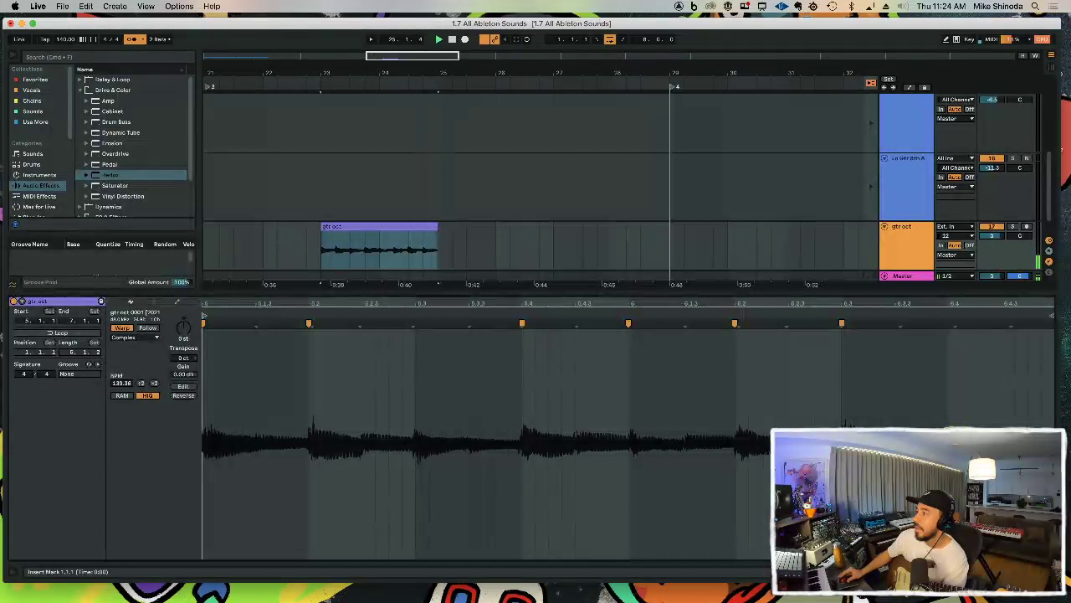
Step: Add warp markers to the end of the gtr oct clip, on the transient near 6.4 and just after 6.4.3
click(952, 327)
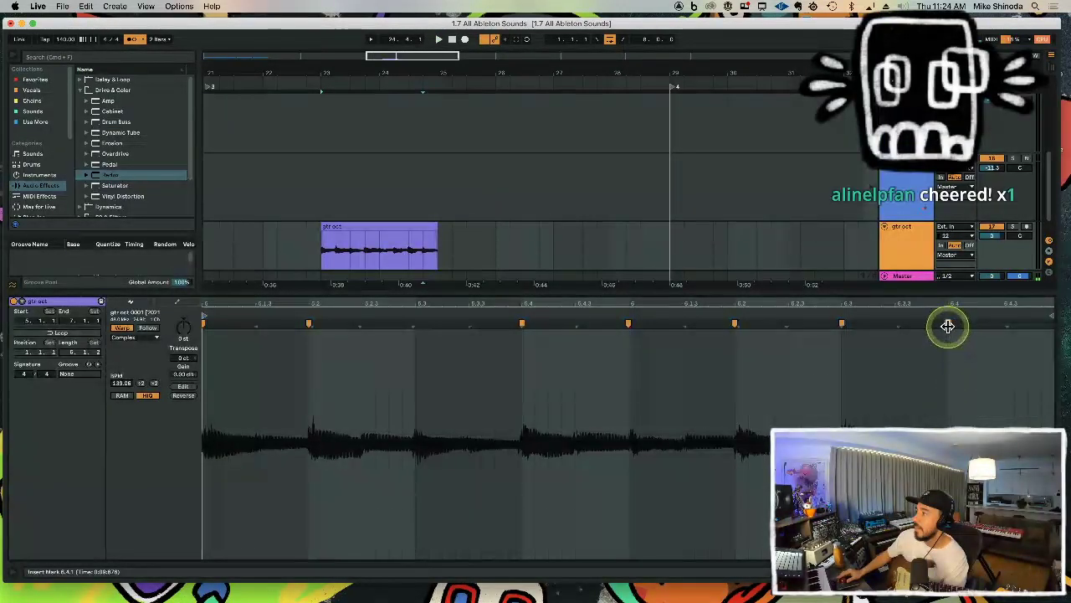
double_click(951, 327)
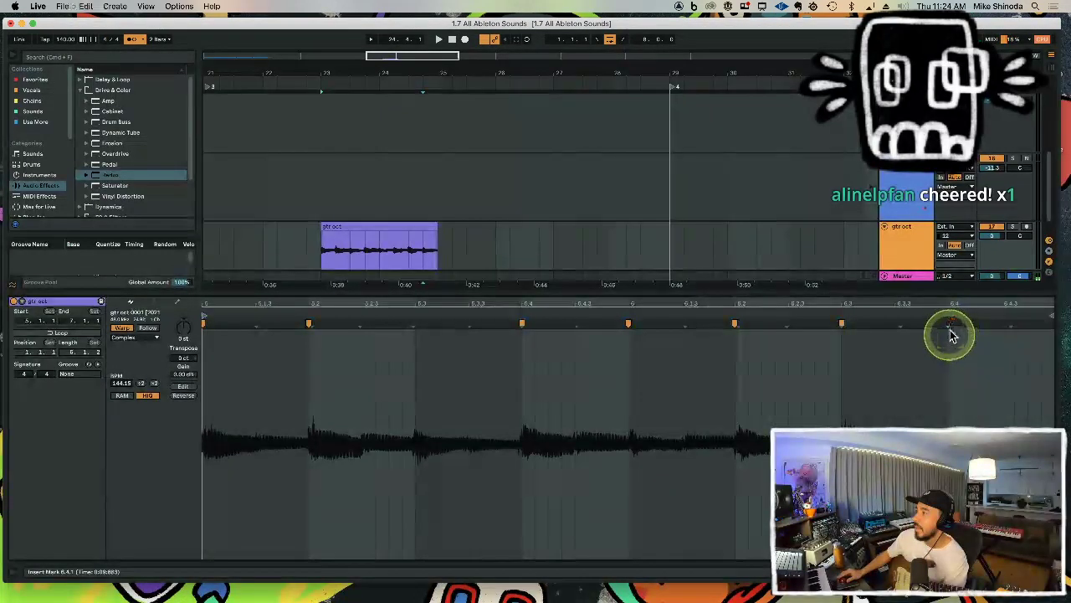
mouse_move(964, 304)
mouse_down()
mouse_move(955, 309)
mouse_move(959, 301)
mouse_up()
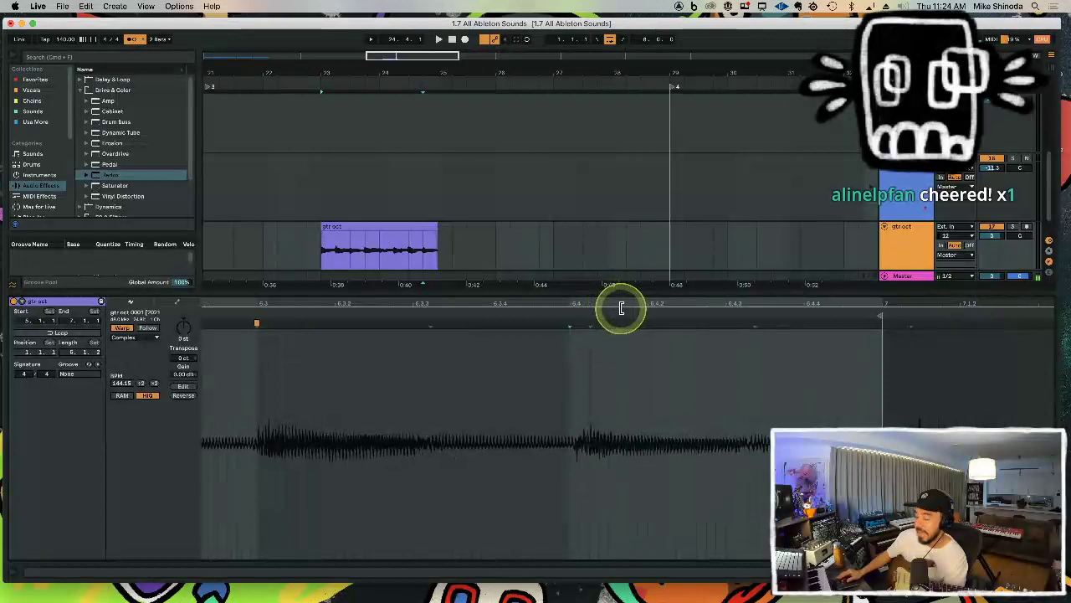
key(super+4)
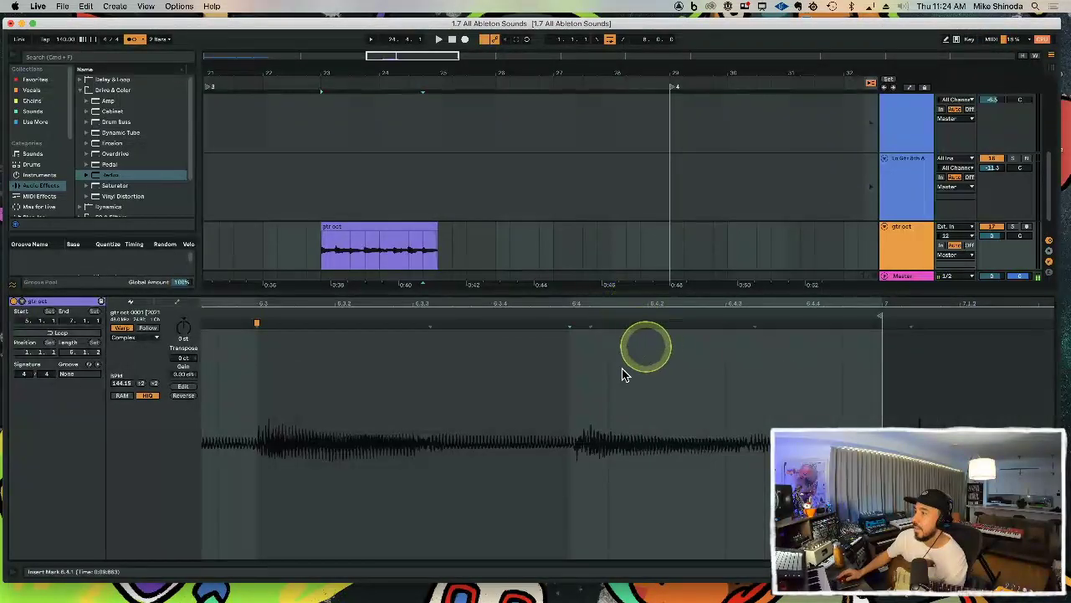
double_click(575, 425)
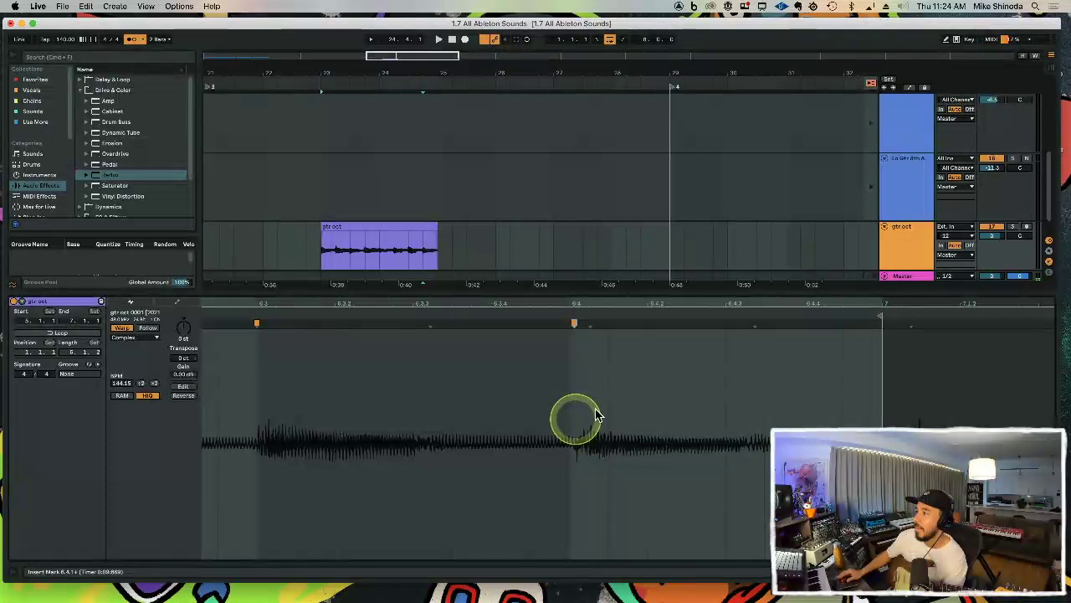
double_click(747, 404)
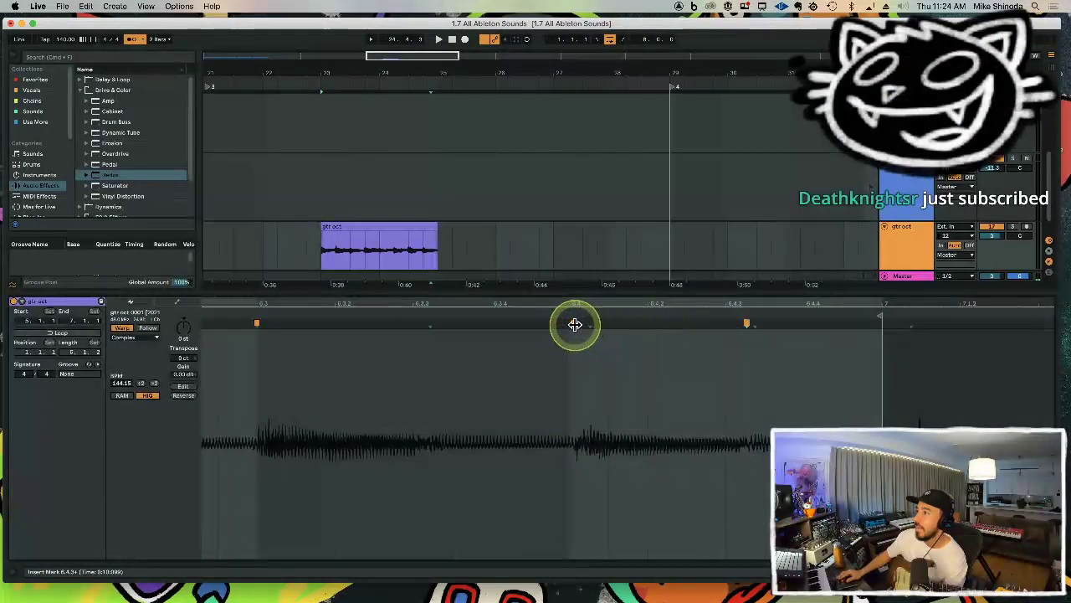
Step: Align the clip's last two warp markers to 6.4 and 6.4.3 and play back the corrected timing
drag(575, 324, 568, 322)
double_click(746, 323)
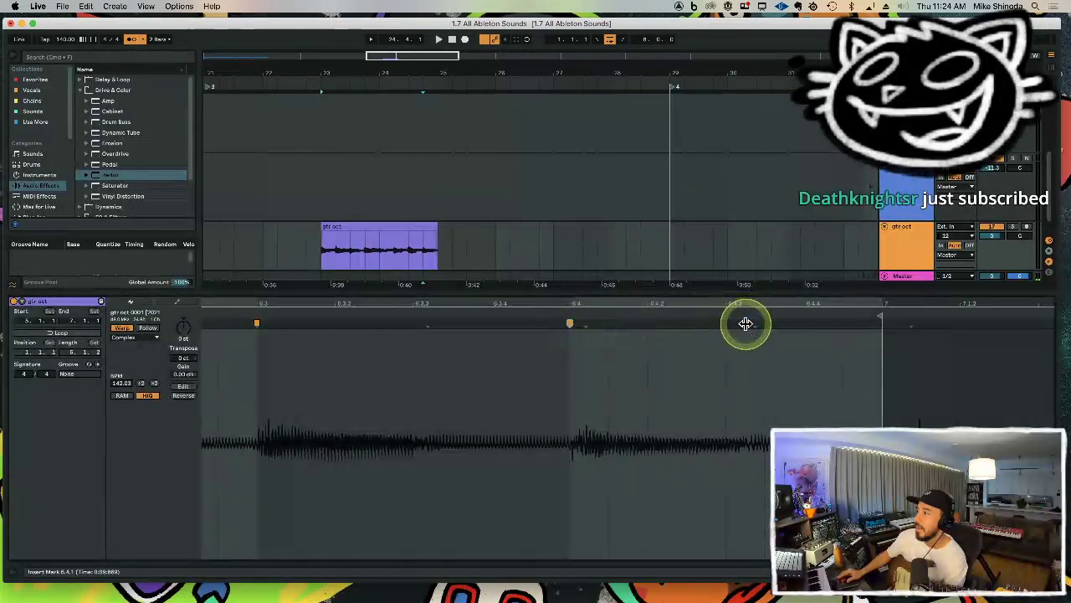
drag(745, 323, 729, 323)
key(space)
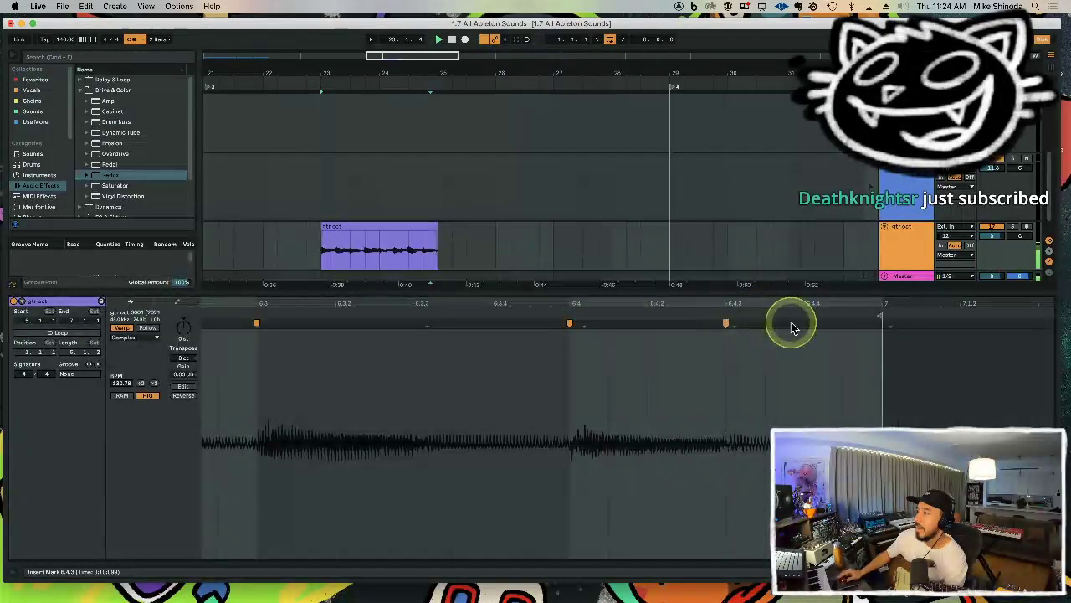
Step: Loop the two bars from 23.1.1 around the guitar clip, consolidate the clip and close its detail view
click(420, 228)
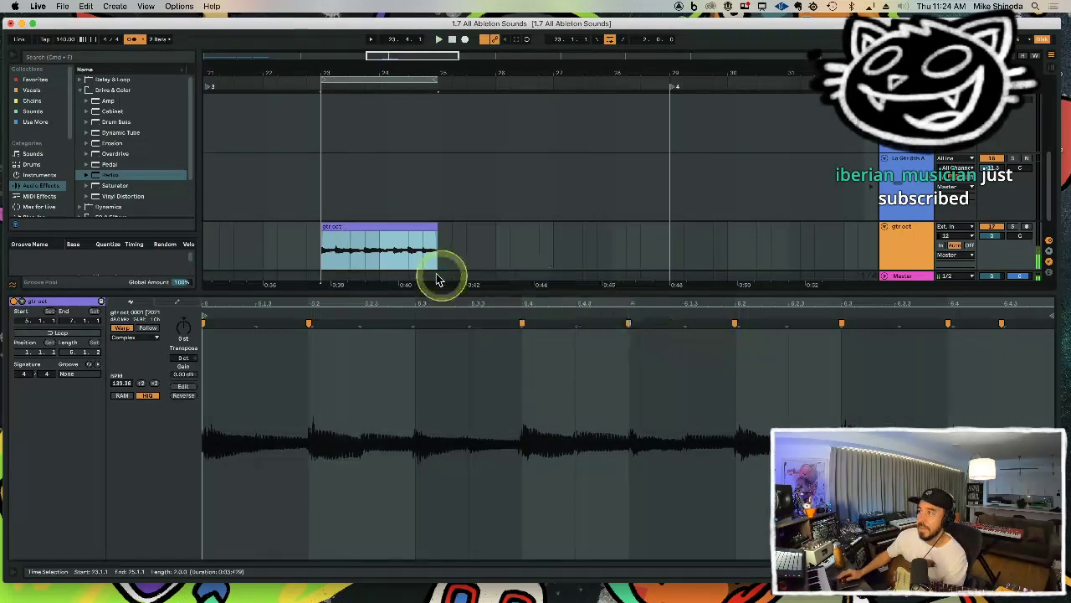
right_click(411, 227)
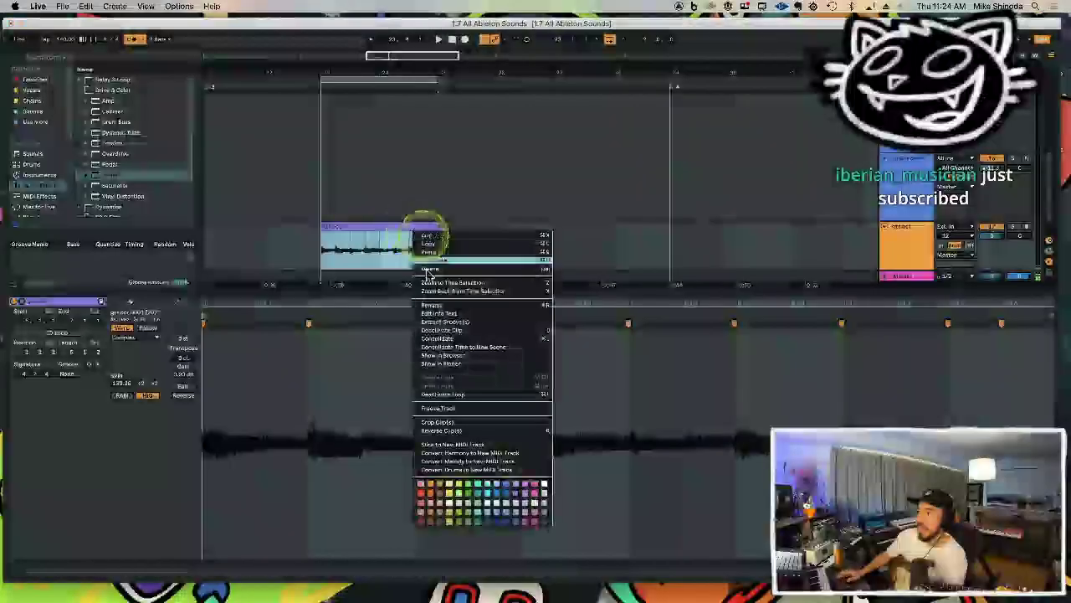
click(427, 343)
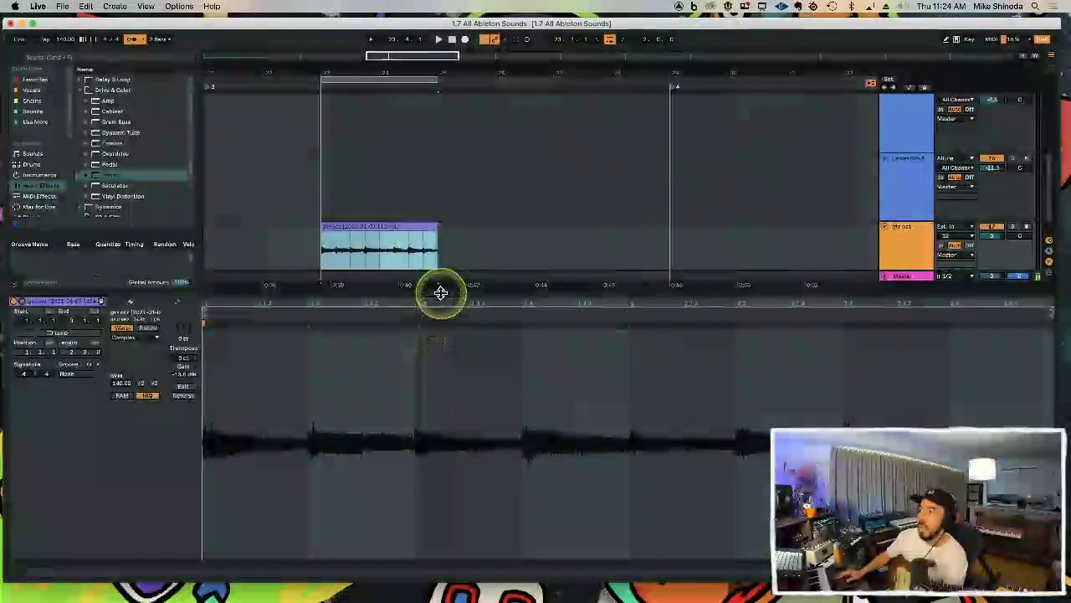
double_click(440, 293)
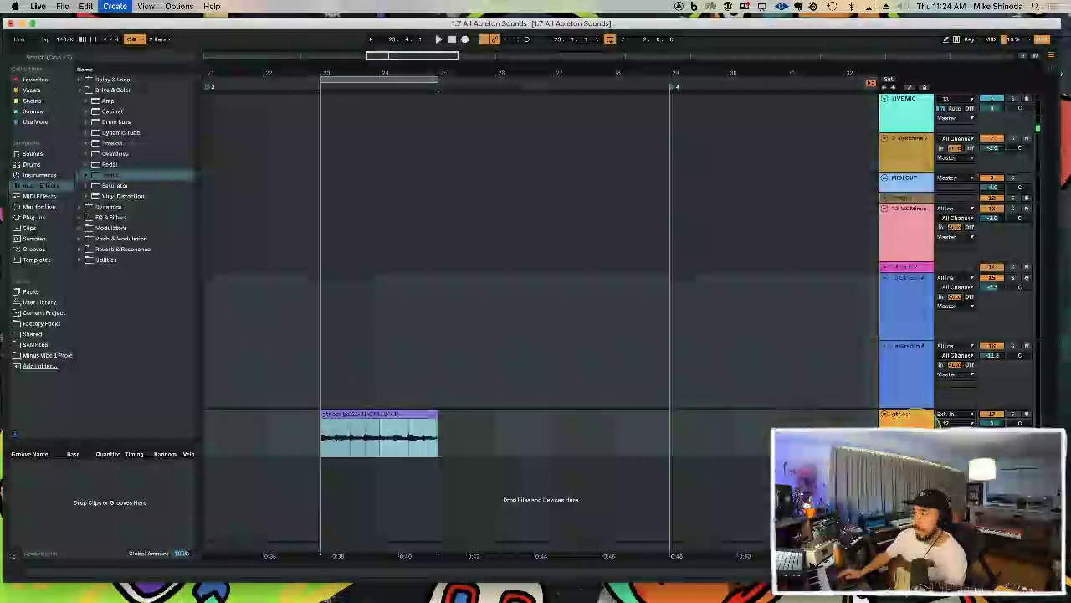
Step: Insert a new MIDI track below gtr oct, undoing and repeating the insertion
key(super+t)
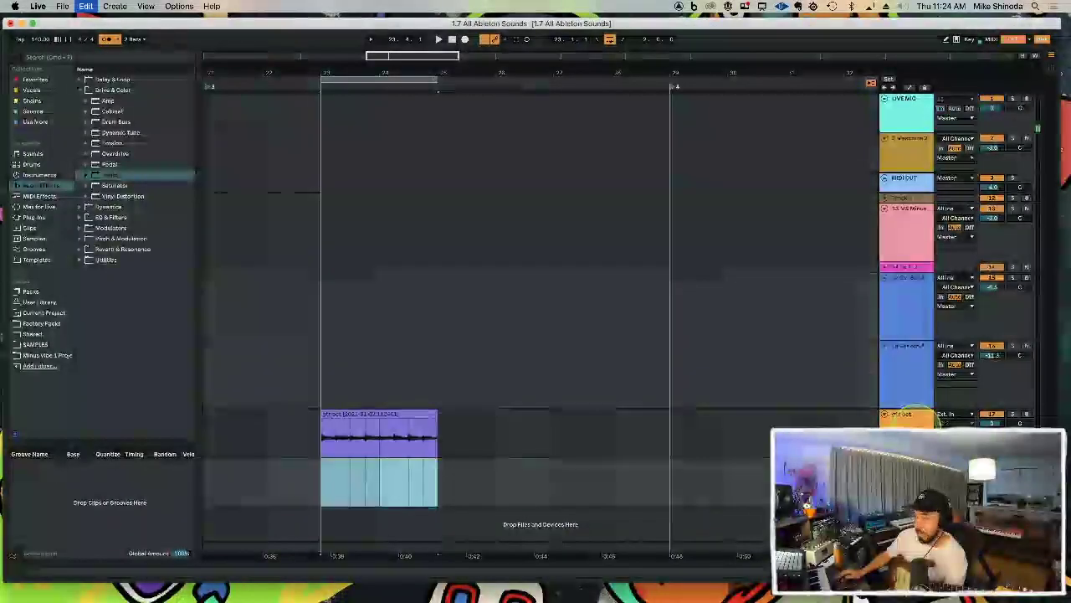
key(super+z)
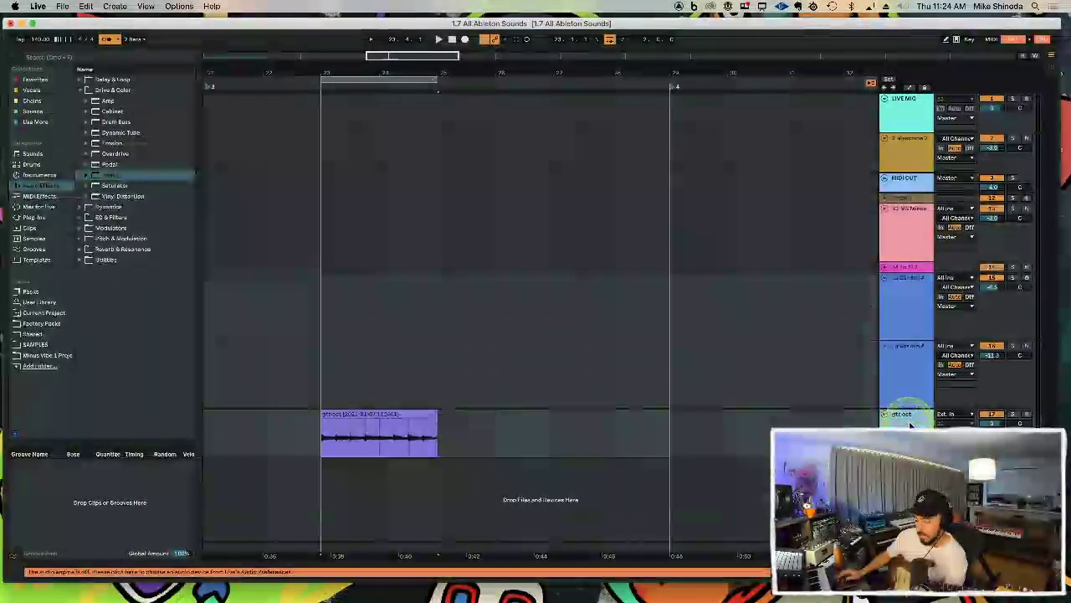
key(super+t)
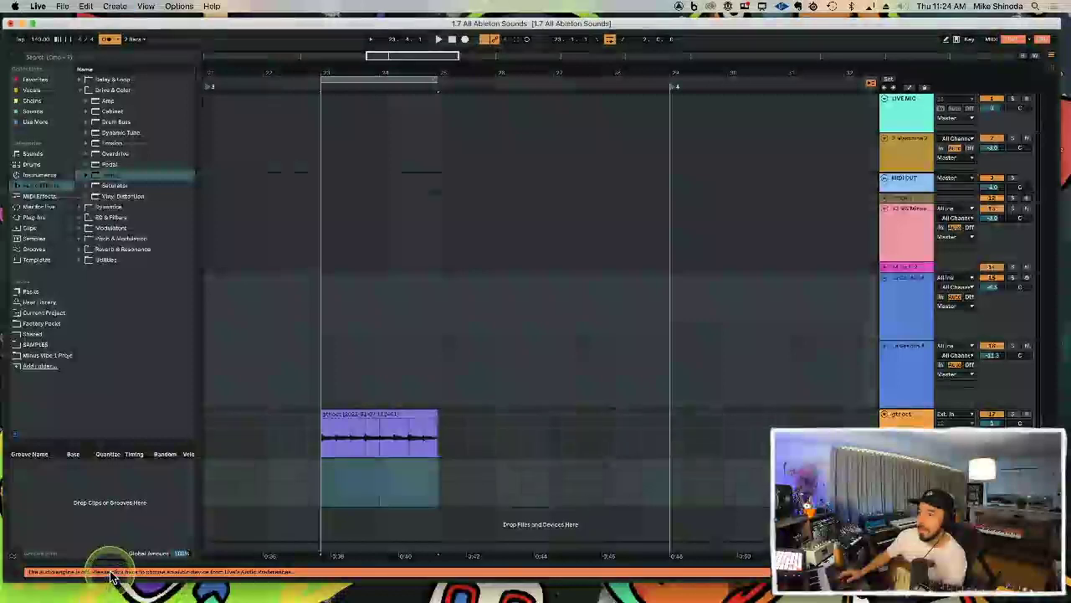
Step: Open the audio preferences and bring up the available audio input devices
key(super+comma)
click(561, 221)
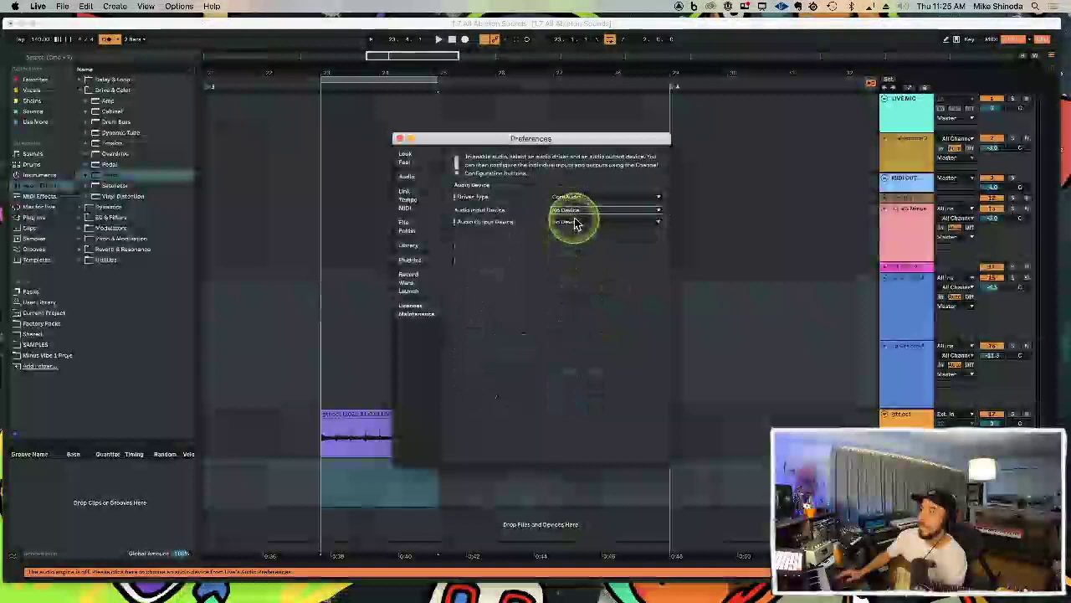
click(575, 211)
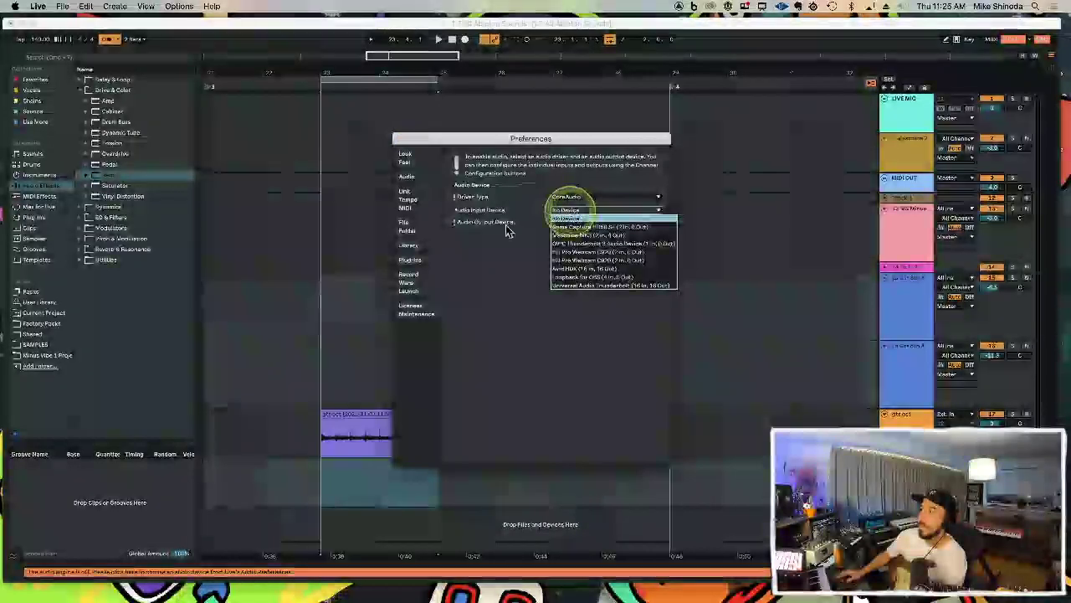
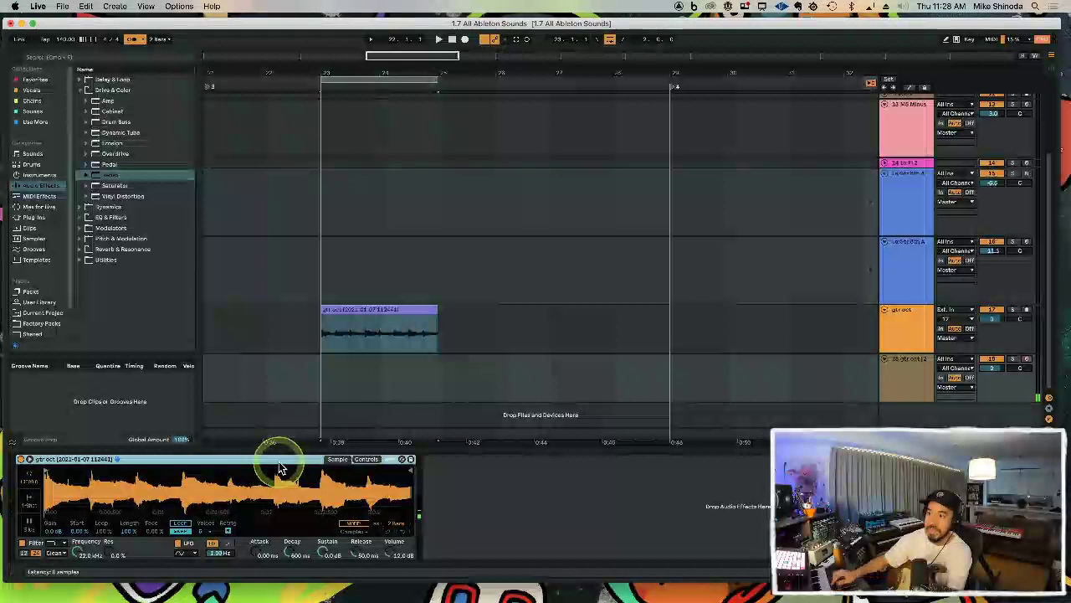
Step: Enable warp and loop for the guitar sample in Simpler and set its warp mode to Complex Pro
click(351, 523)
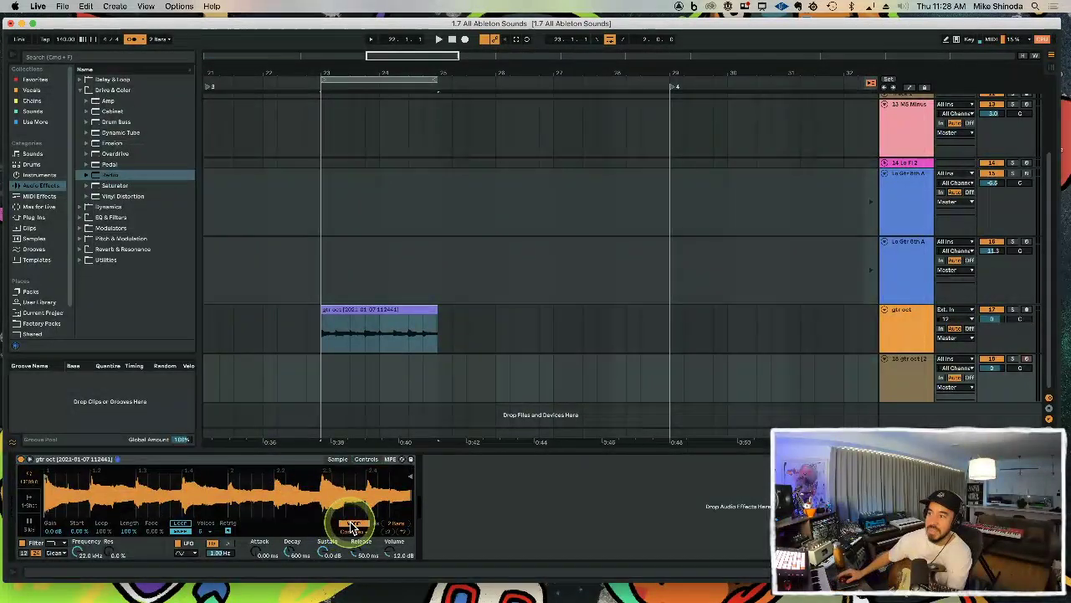
click(180, 525)
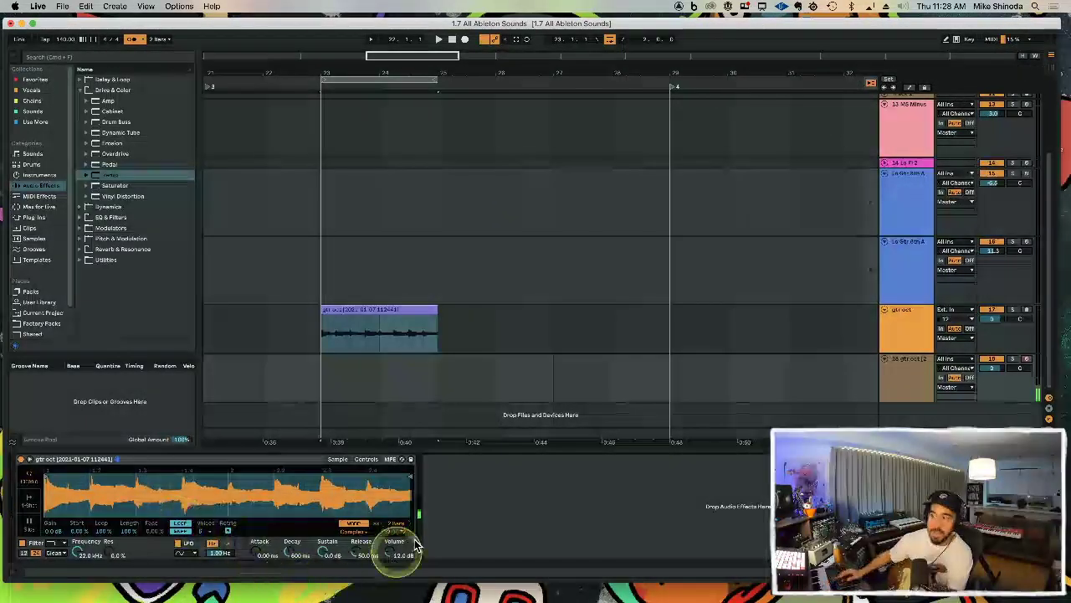
click(361, 533)
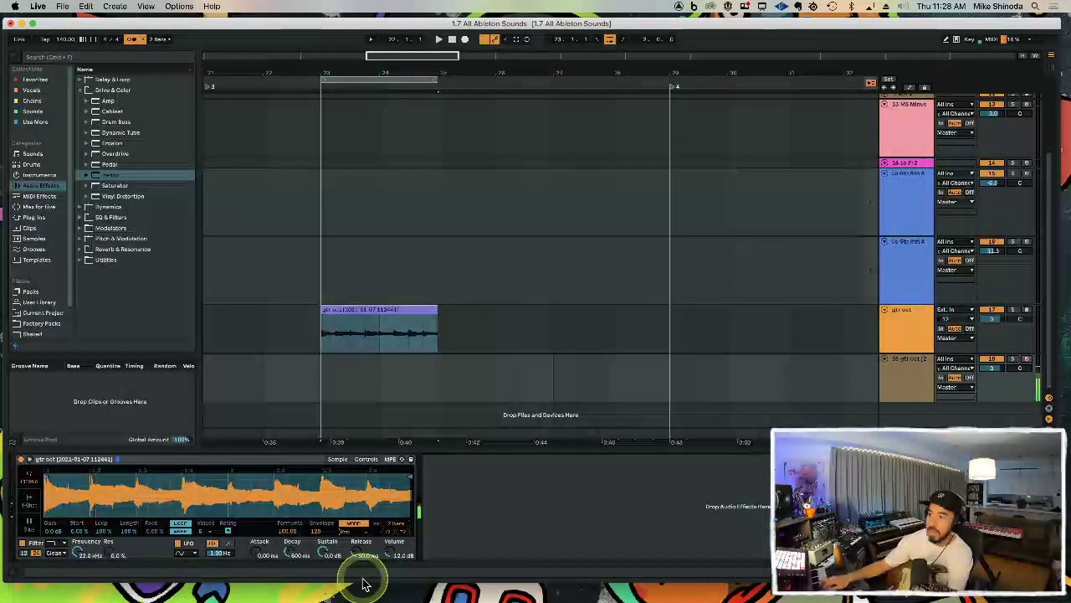
Step: Audition the Complex and Beats warp modes on the Simpler guitar sample and return to Complex Pro
click(352, 533)
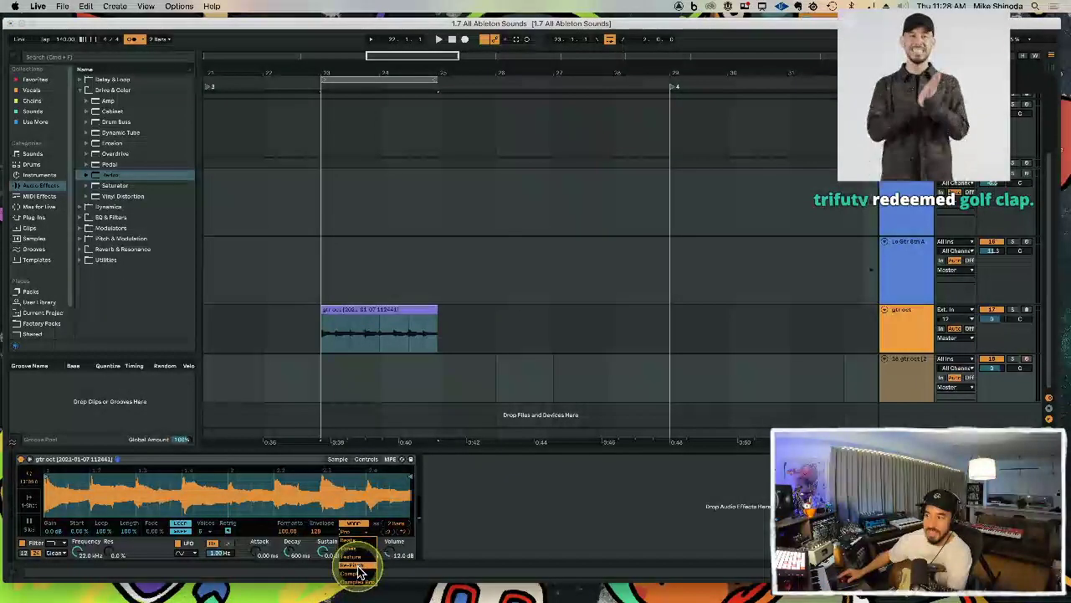
click(356, 573)
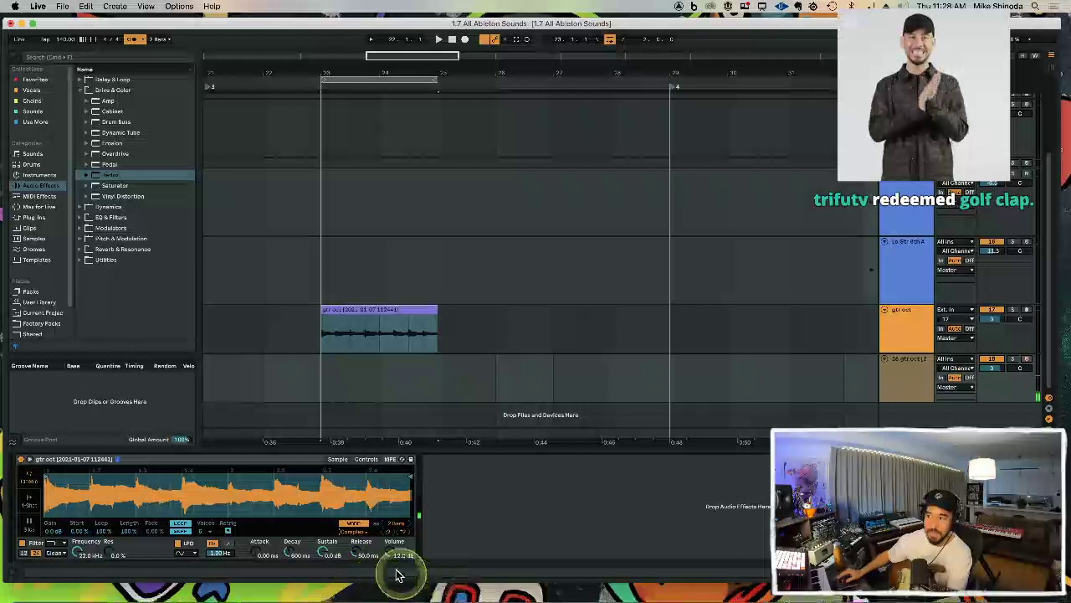
click(353, 532)
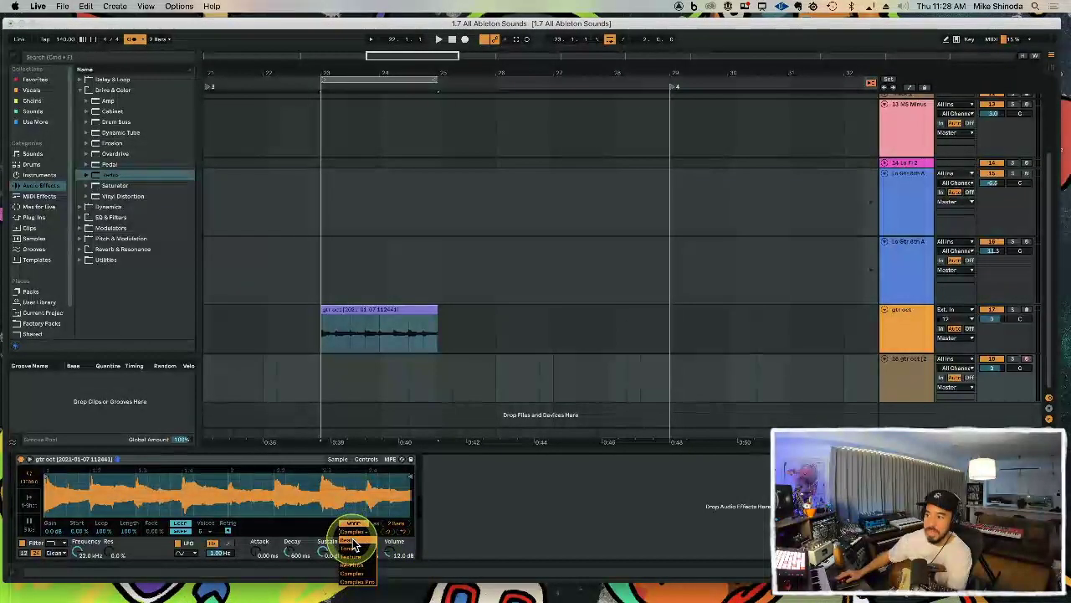
click(355, 544)
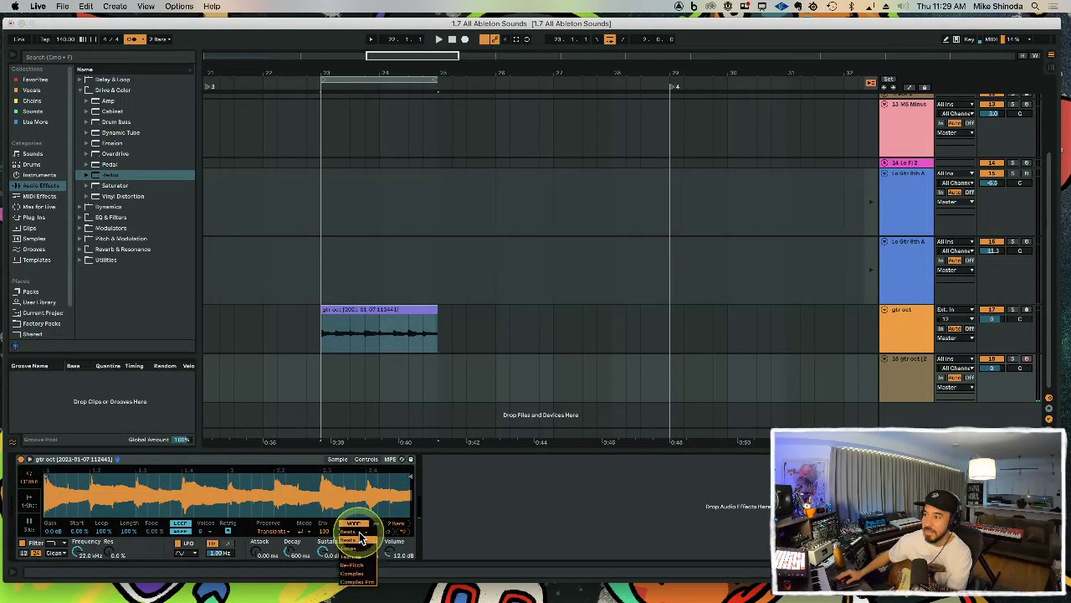
click(352, 582)
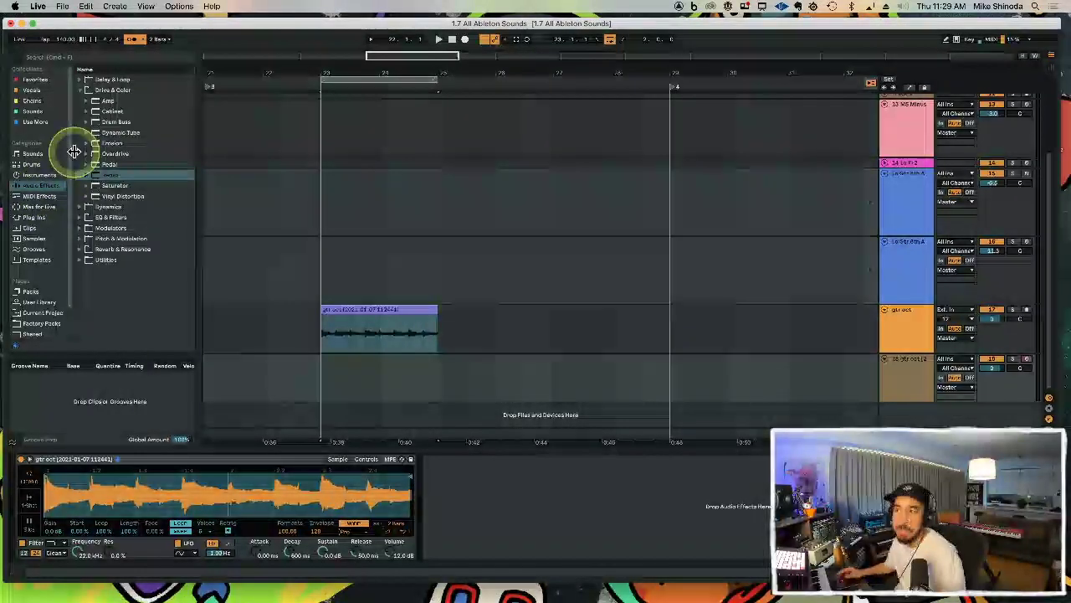
Step: Load the Hot Fuzz preset of the Pedal effect after Simpler on the guitar sample track
click(95, 166)
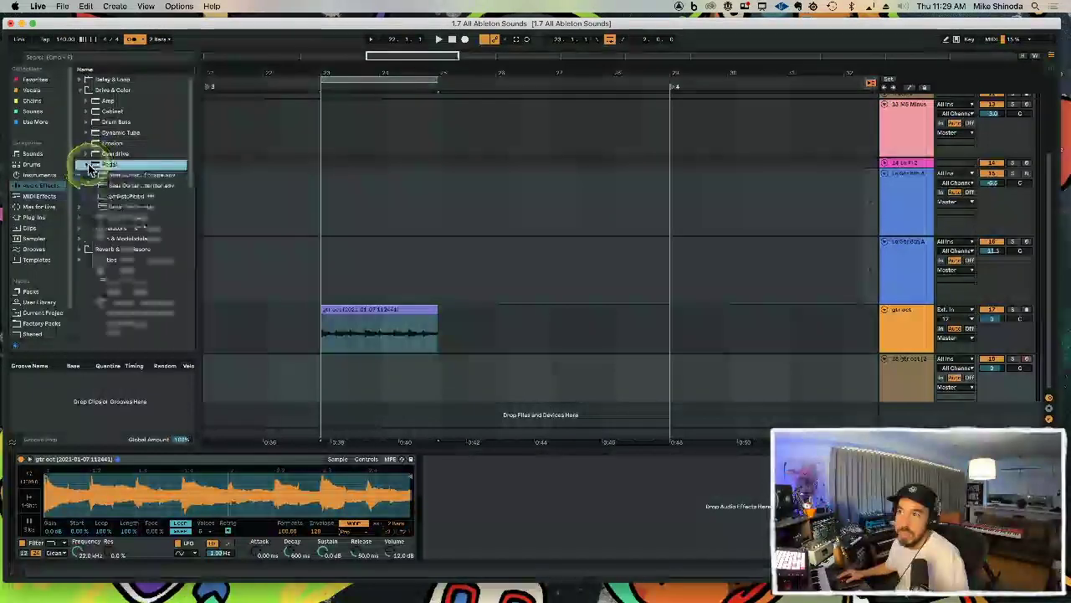
scroll(111, 188, down, 1)
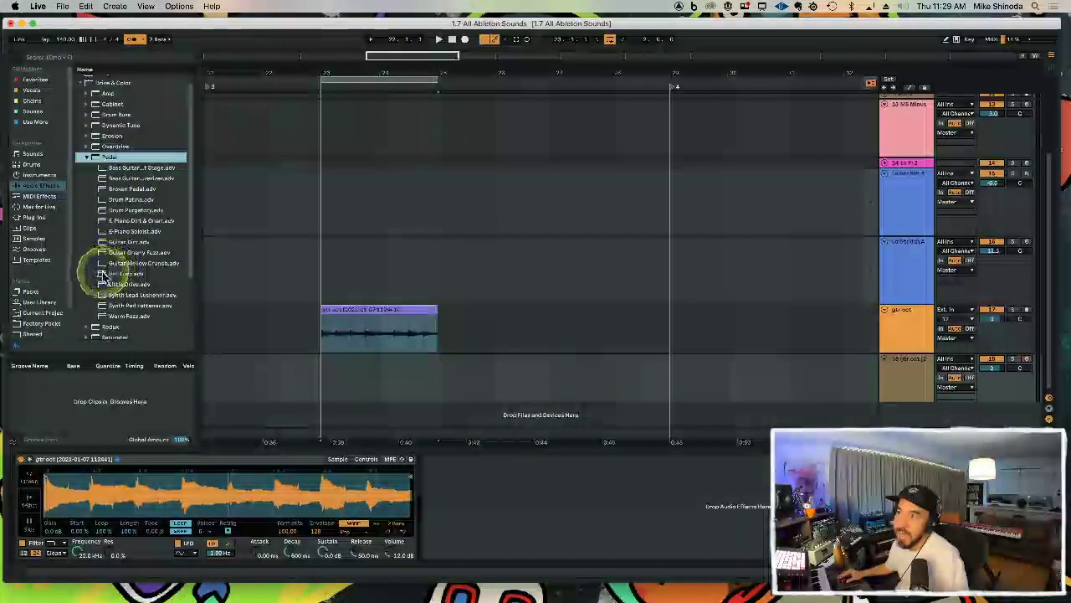
drag(117, 273, 434, 488)
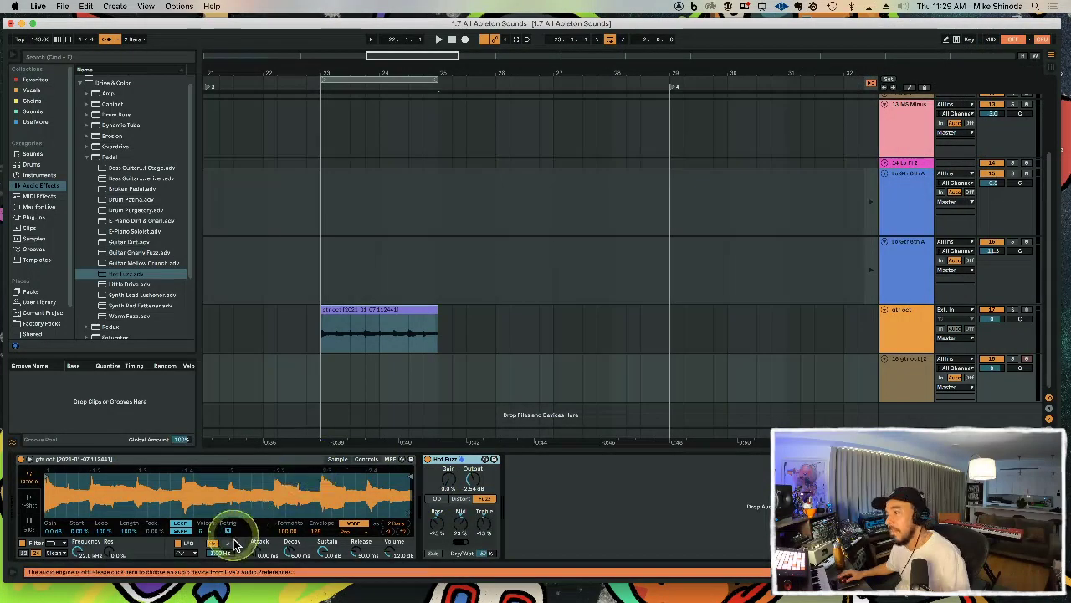
Step: Set both the audio output and input devices to Avid HDX in the audio preferences
click(222, 574)
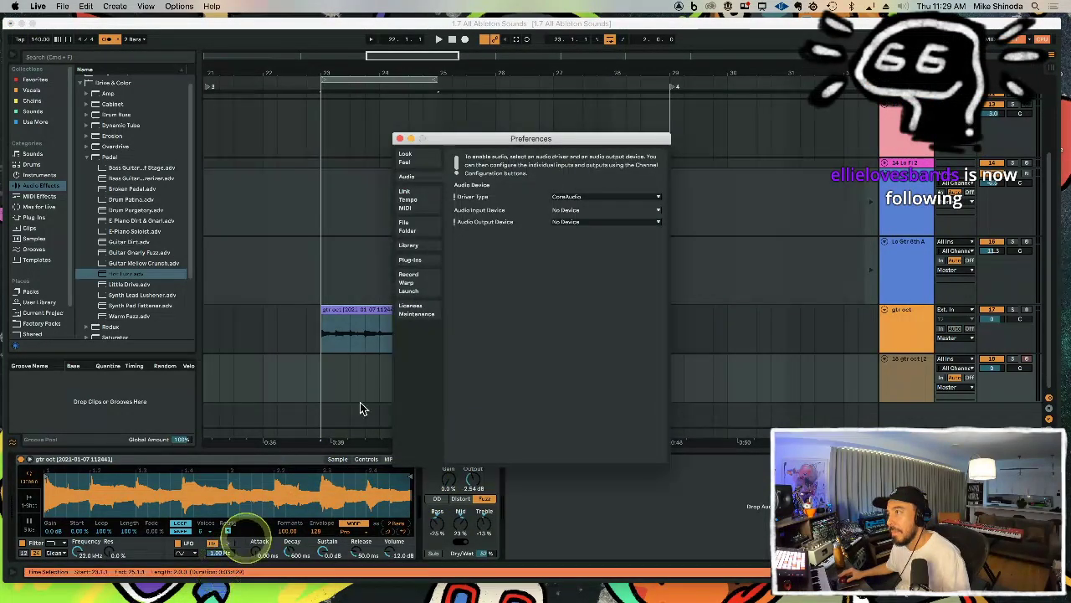
click(575, 222)
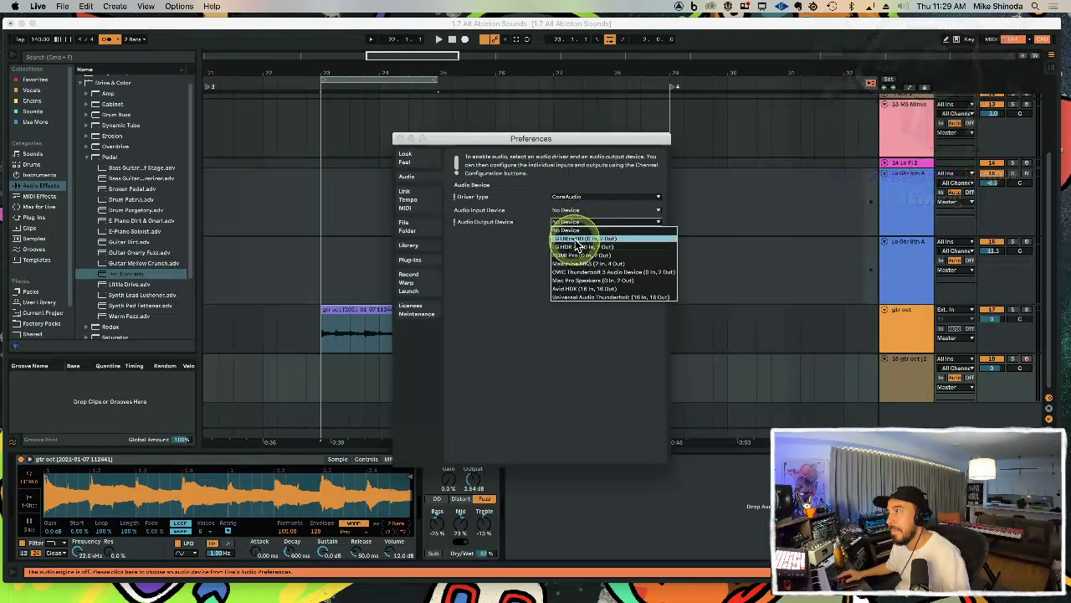
click(575, 289)
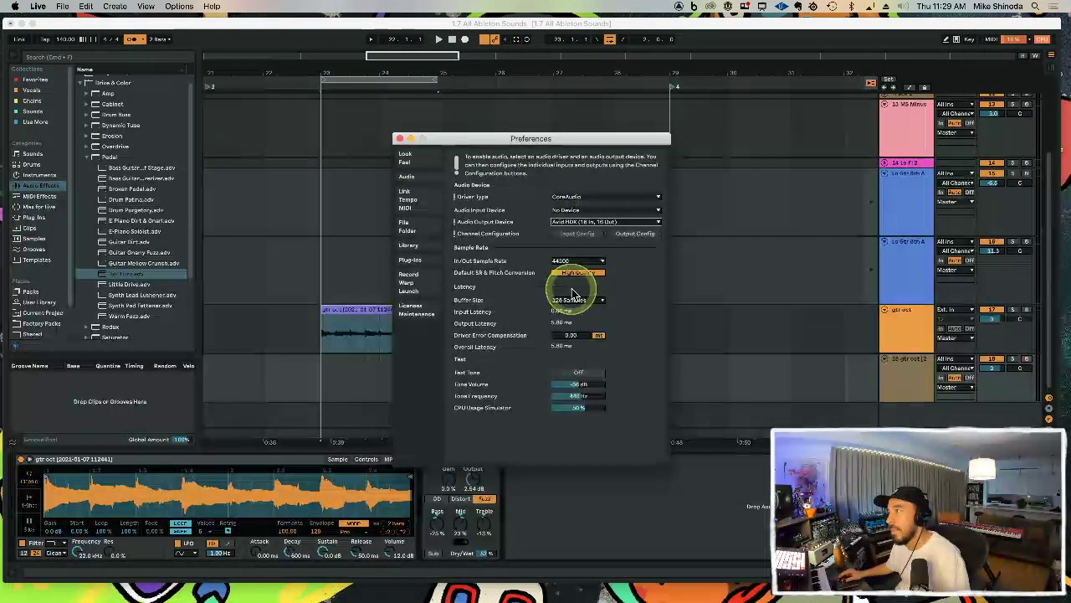
click(565, 210)
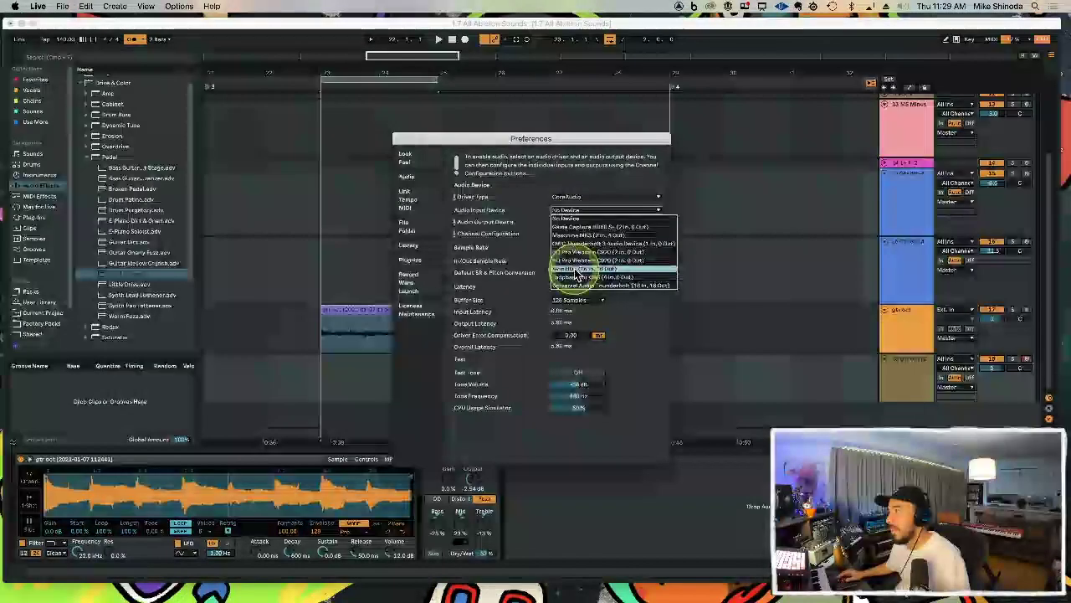
click(576, 269)
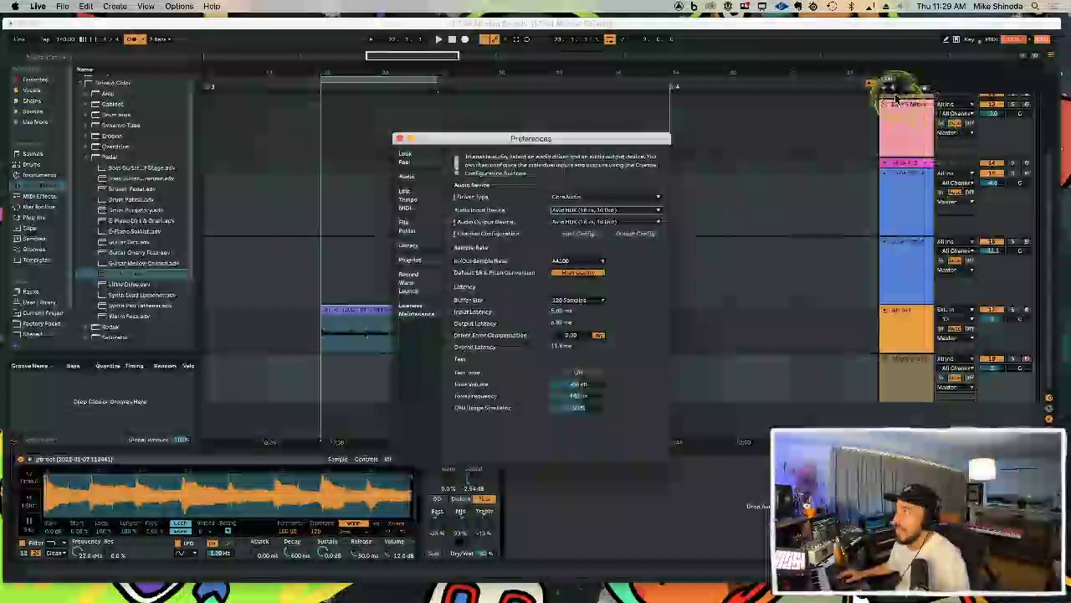
click(394, 138)
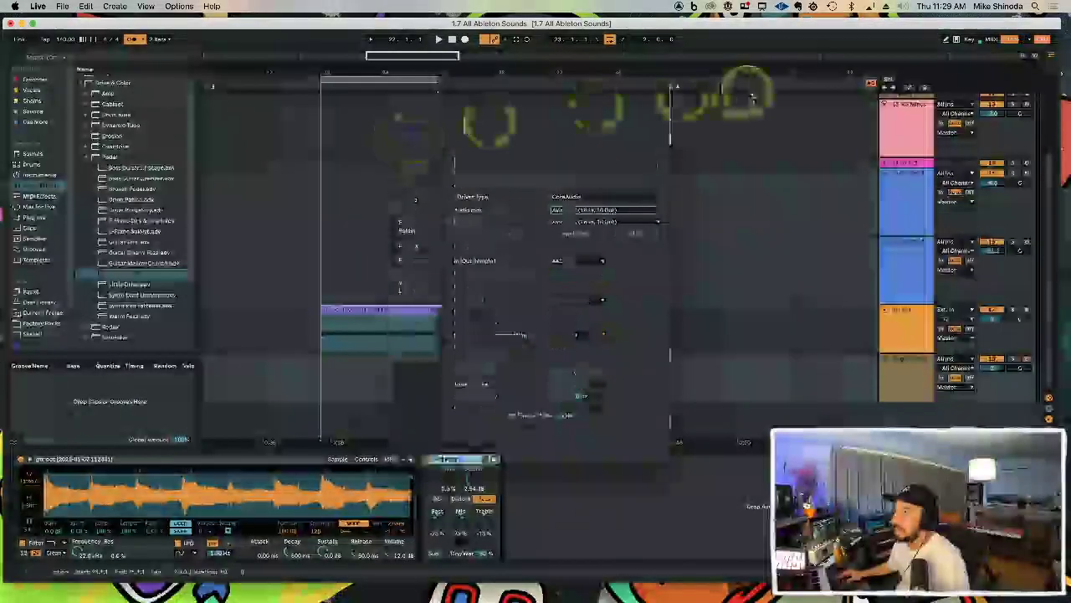
scroll(803, 159, up, 3)
scroll(909, 244, down, 1)
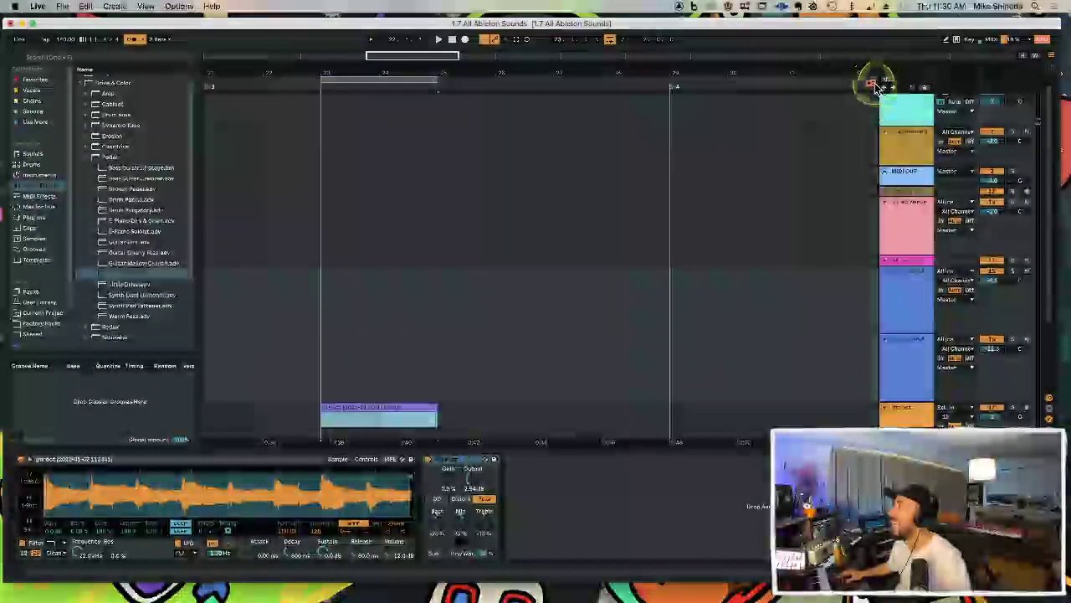
scroll(825, 285, down, 5)
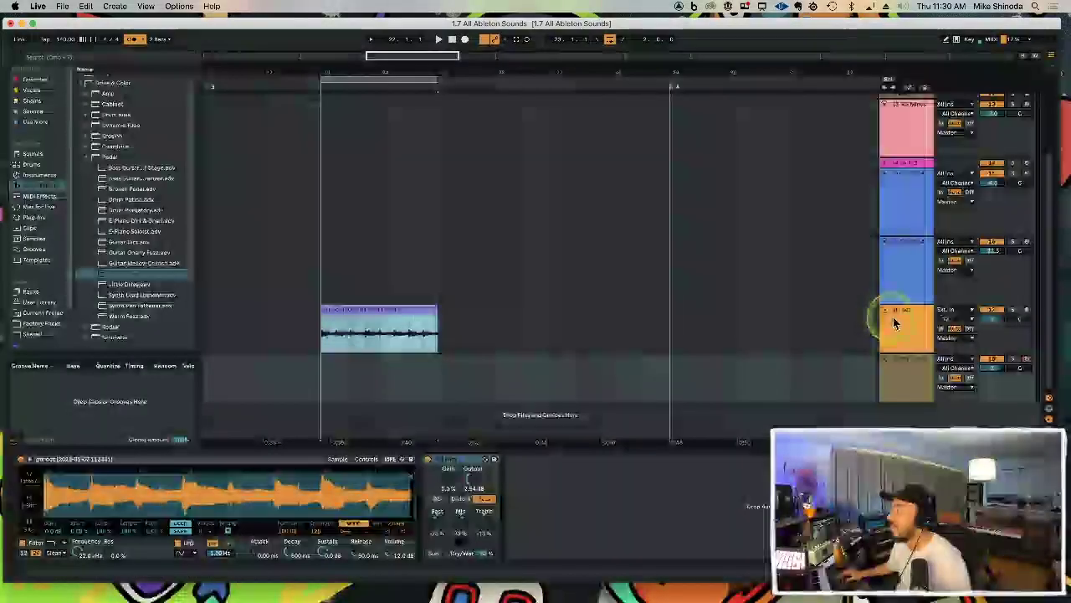
Step: Load the Blues Drive preset of the Amp effect after Hot Fuzz on the guitar sample track
click(88, 157)
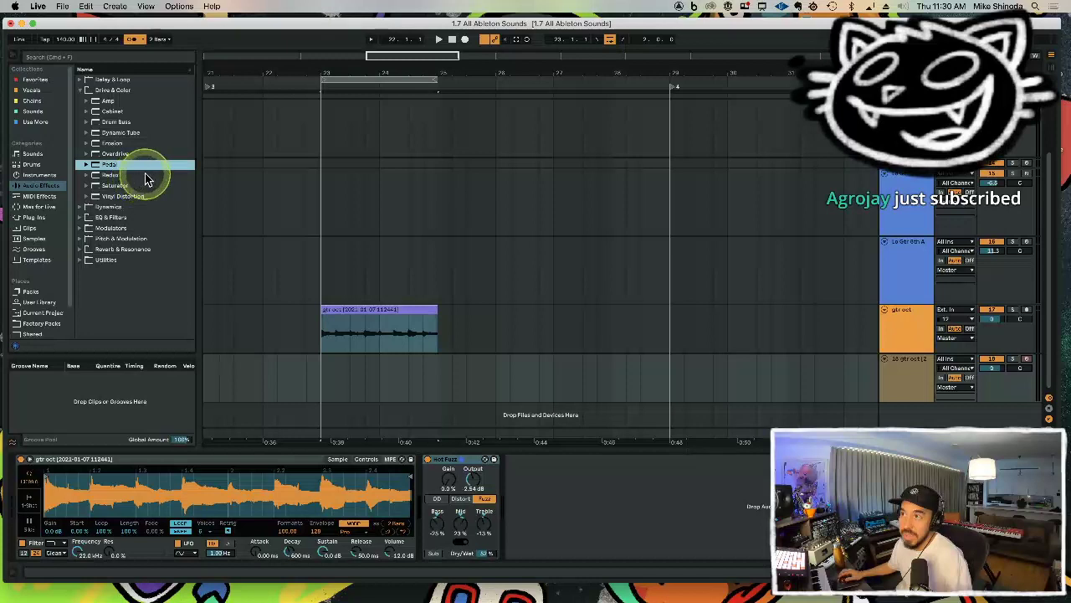
click(87, 101)
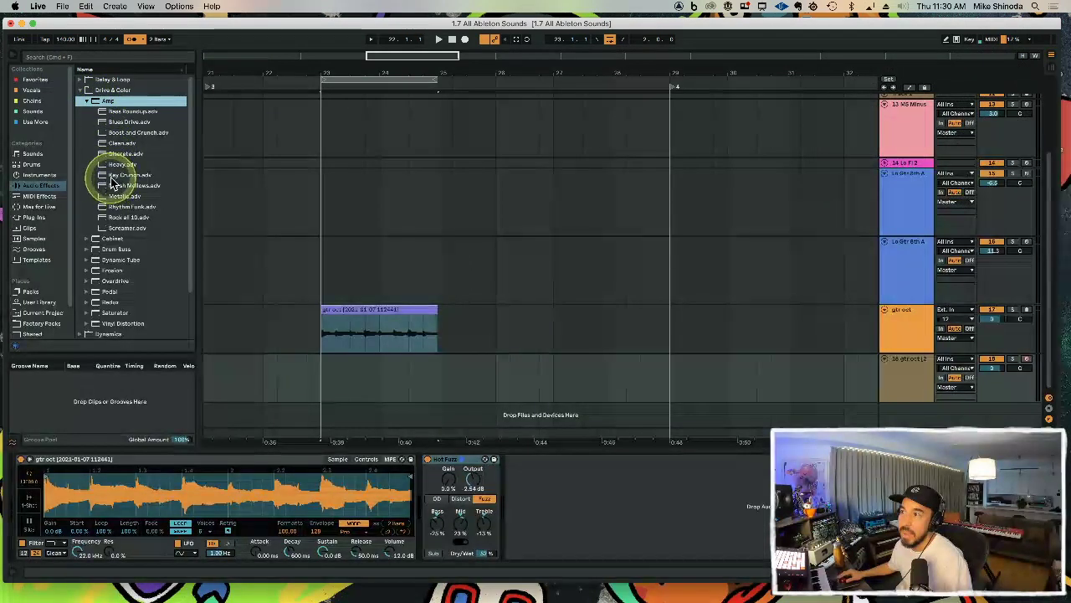
click(105, 156)
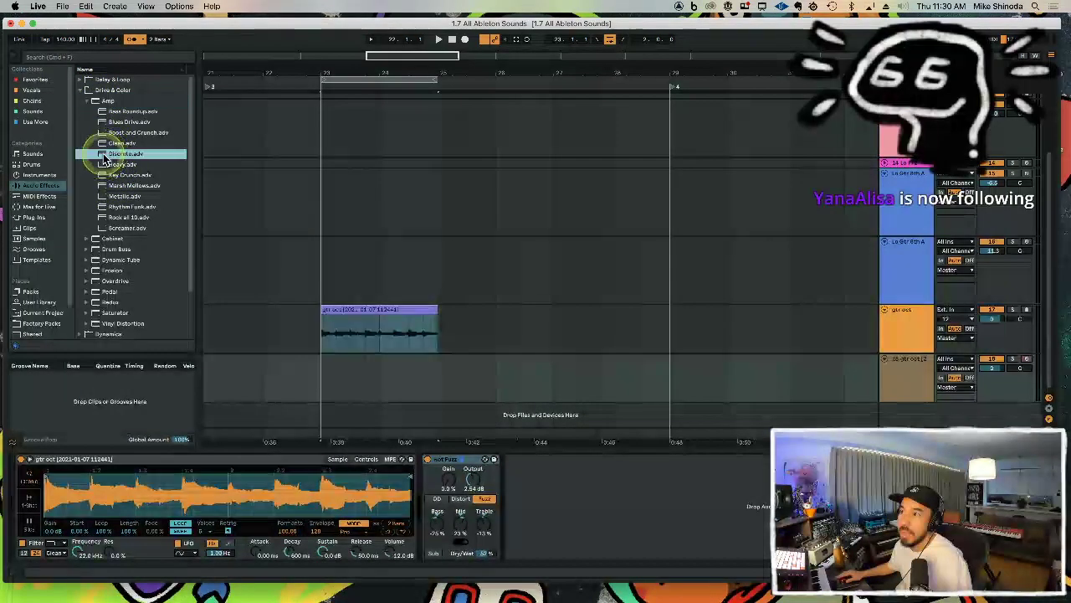
drag(105, 124, 526, 490)
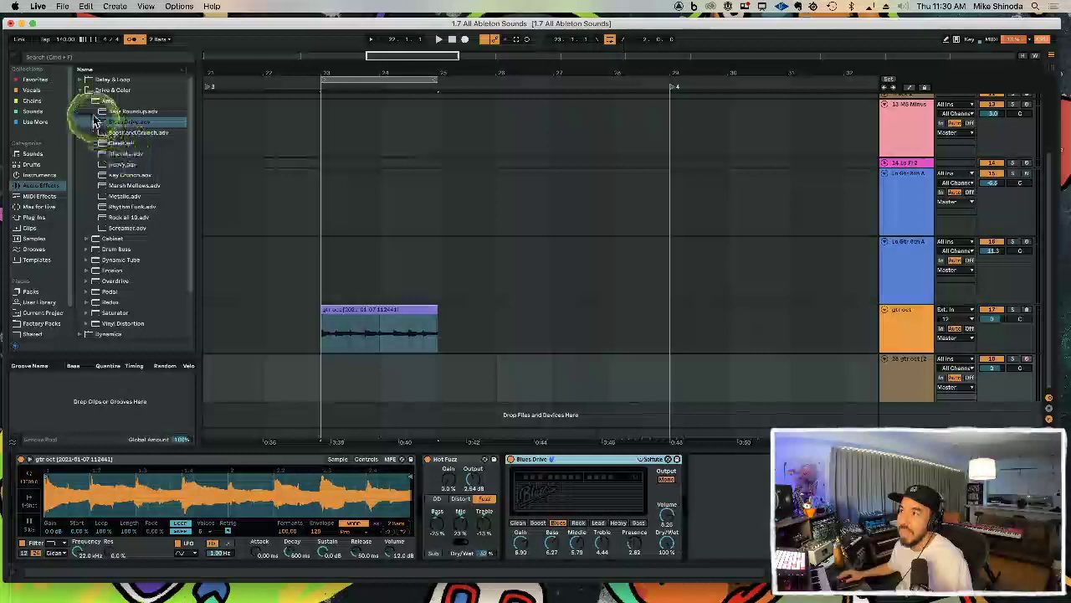
Step: Load the 4x10 Cab preset of the Cabinet effect after the Blues Drive amp
click(87, 101)
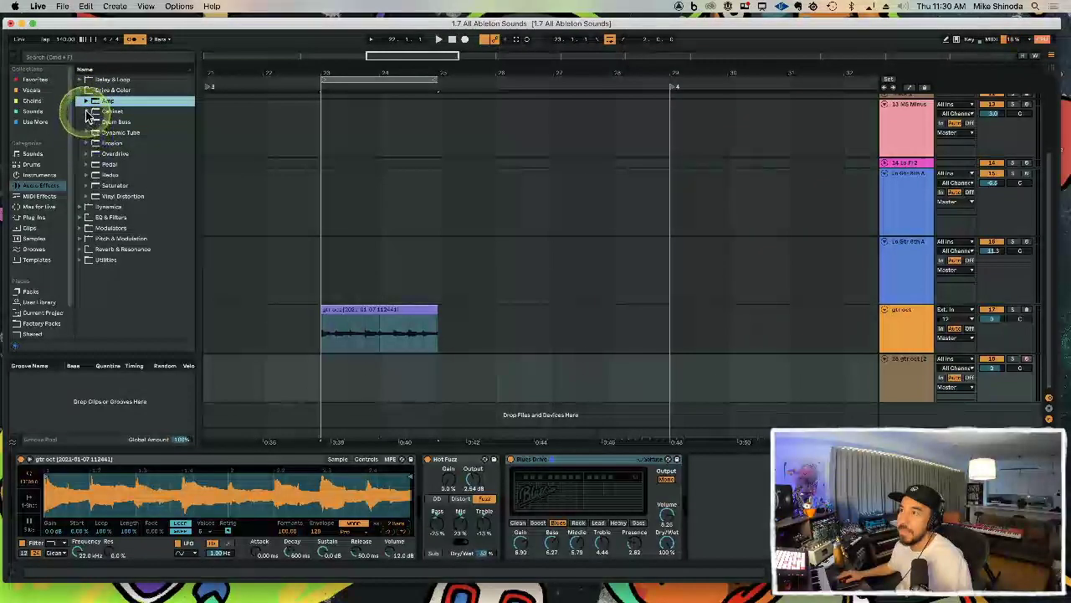
click(86, 112)
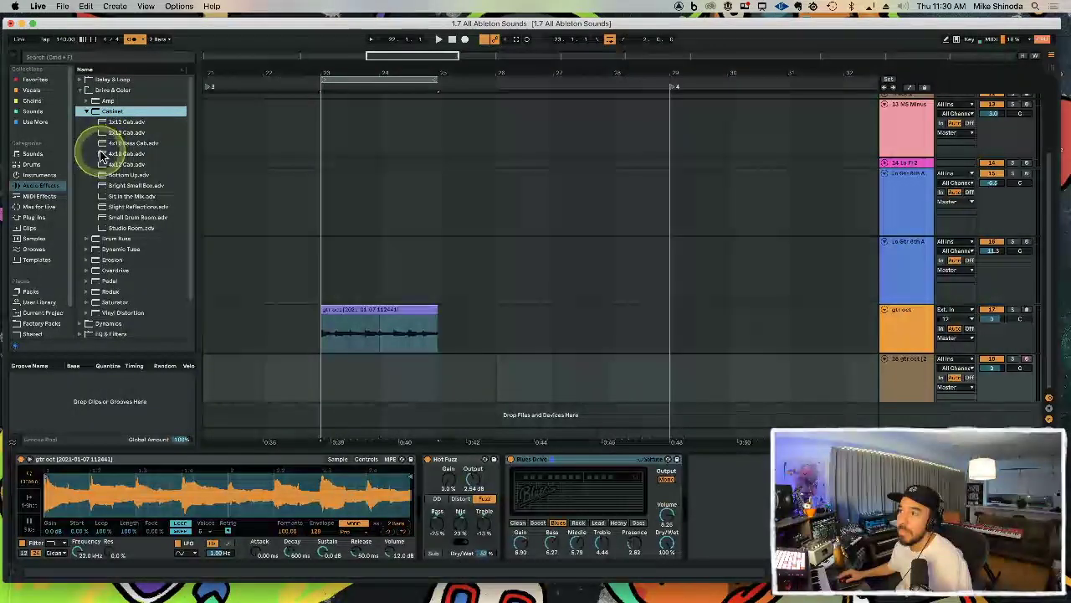
drag(100, 154, 742, 486)
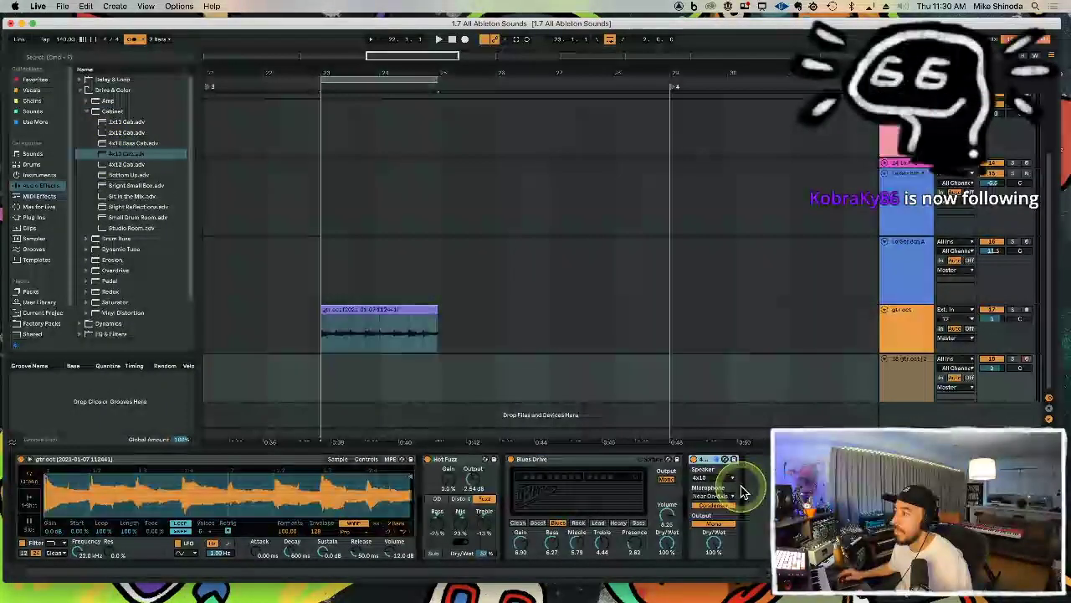
Step: Set the Hot Fuzz gain to 34% and switch the cabinet to the Near Off-Axis microphone position with Dual output
click(387, 349)
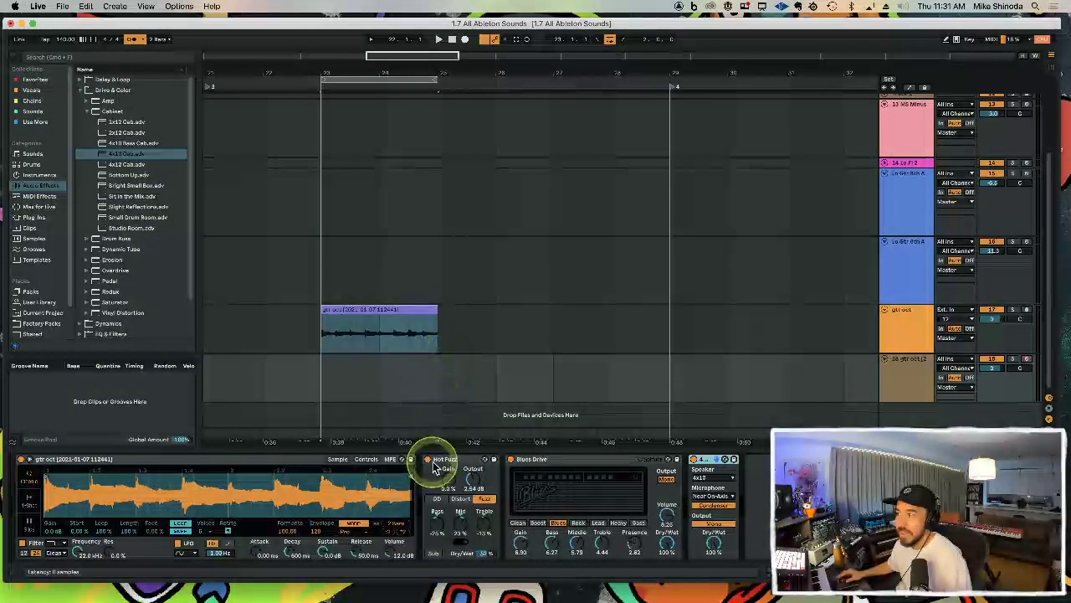
click(204, 531)
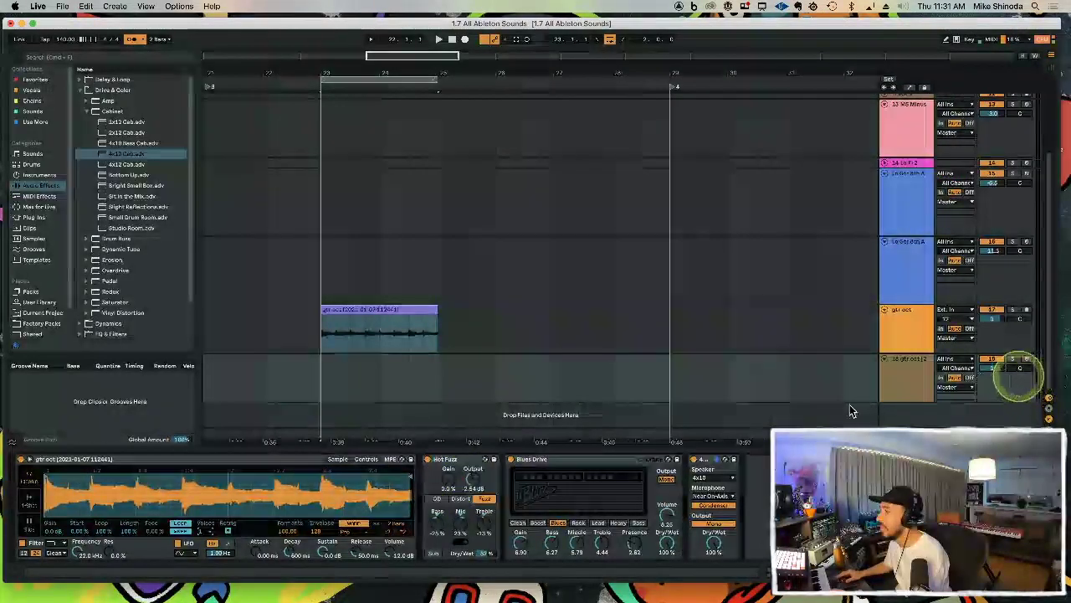
drag(447, 480, 446, 477)
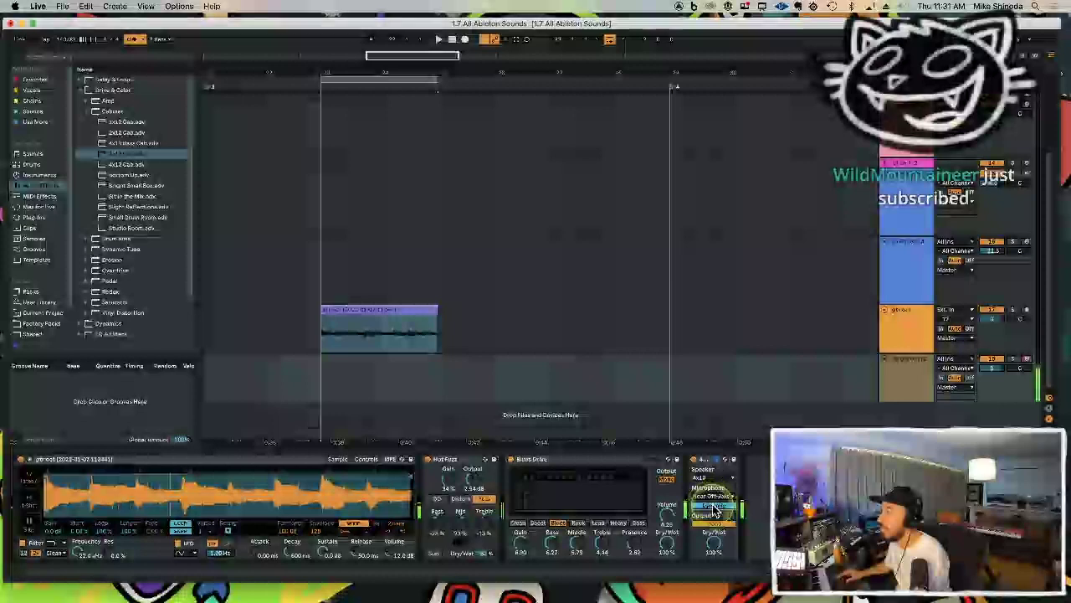
click(715, 525)
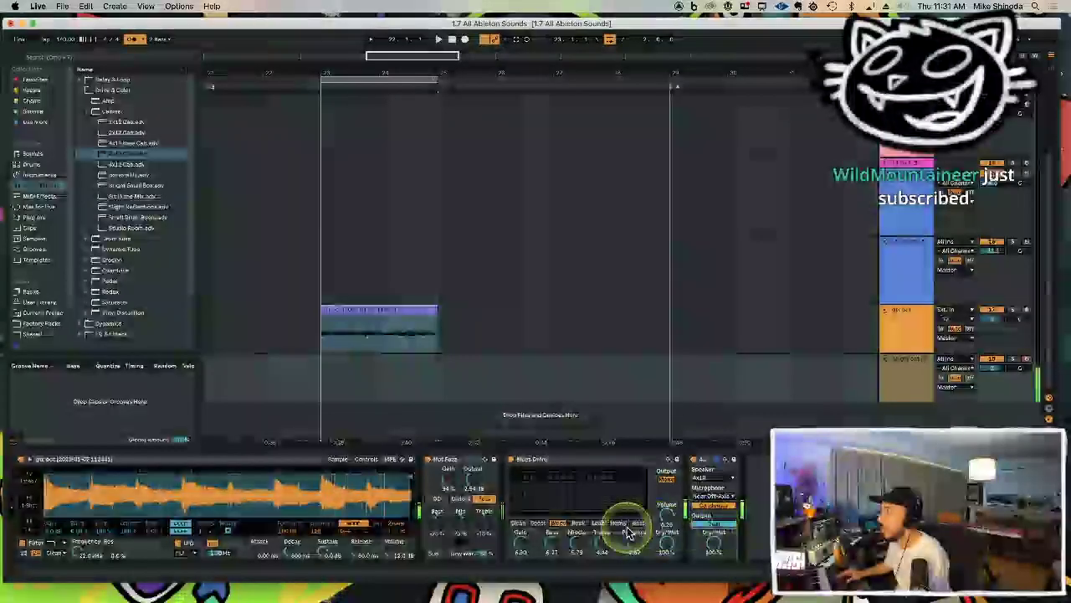
Step: Switch the amp to the Boost model with a volume of 7.06 and set the Hot Fuzz gain to 30%
click(540, 524)
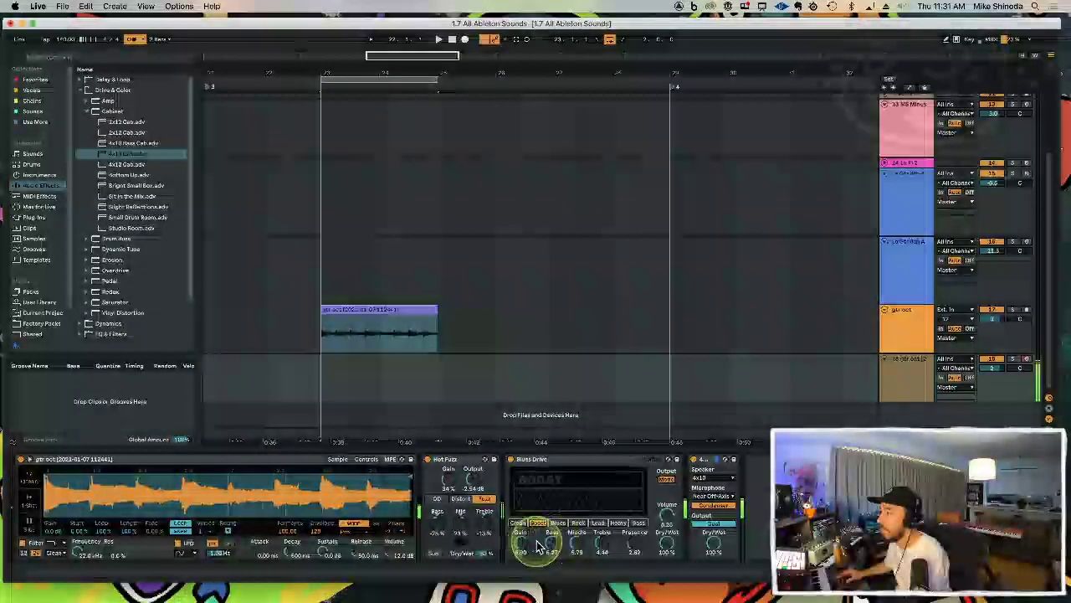
drag(663, 533, 602, 545)
drag(448, 482, 449, 481)
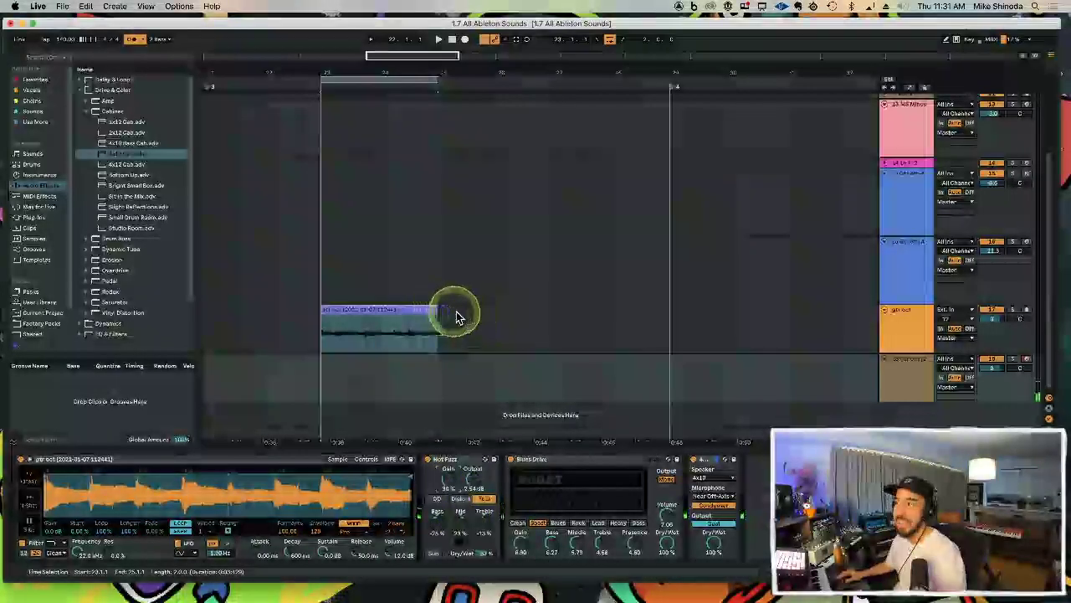
Step: Delete the original gtr oct audio track from the arrangement
click(900, 323)
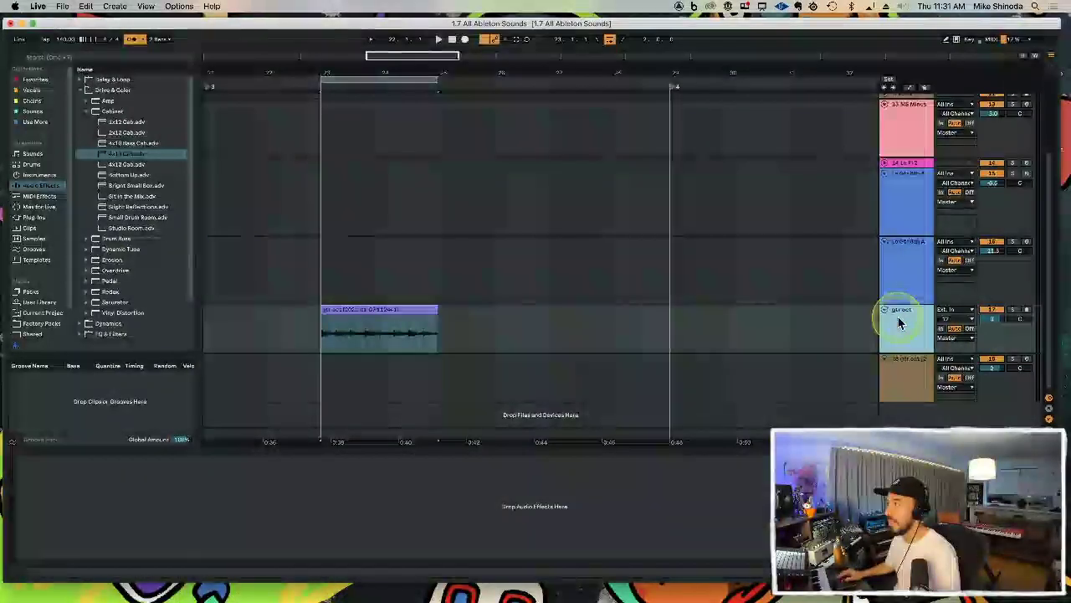
key(Delete)
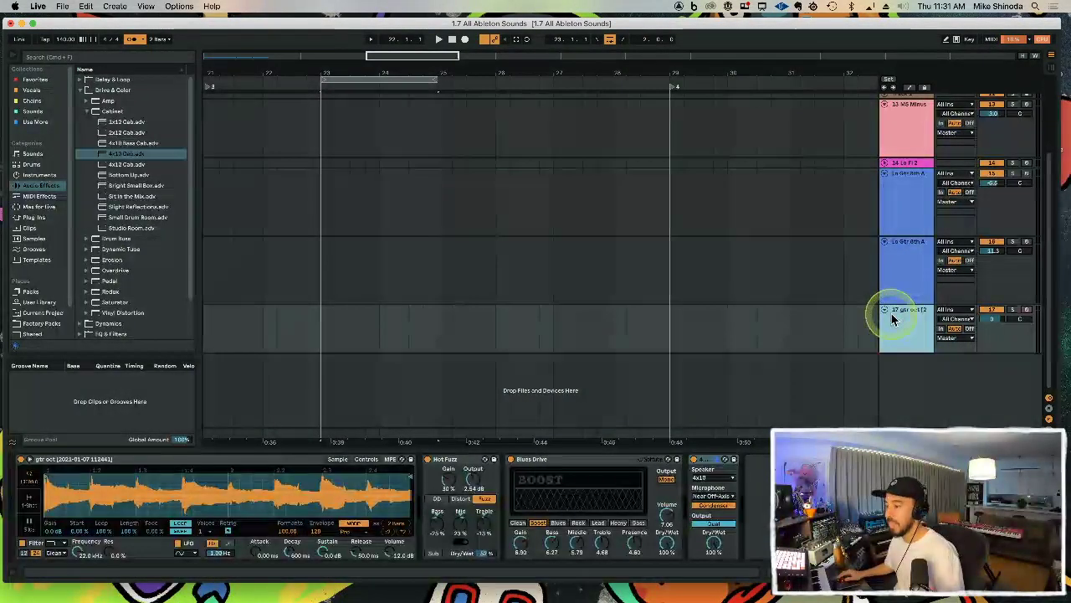
Step: Select the drum clips on the 13 MS Minus track and loop their eight bars from bar 1
drag(418, 67, 365, 69)
click(241, 122)
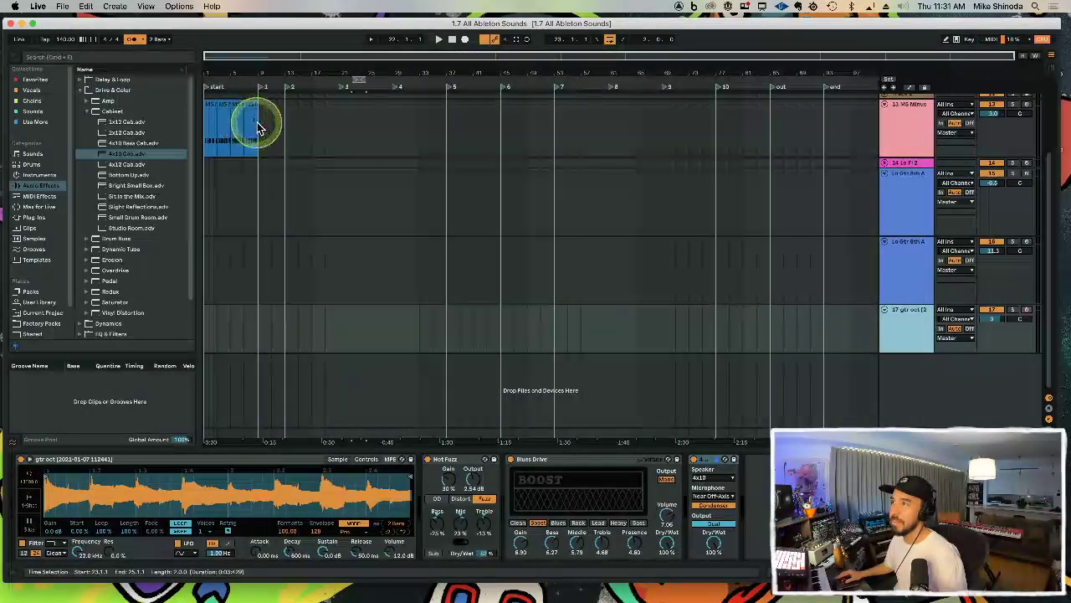
click(201, 120)
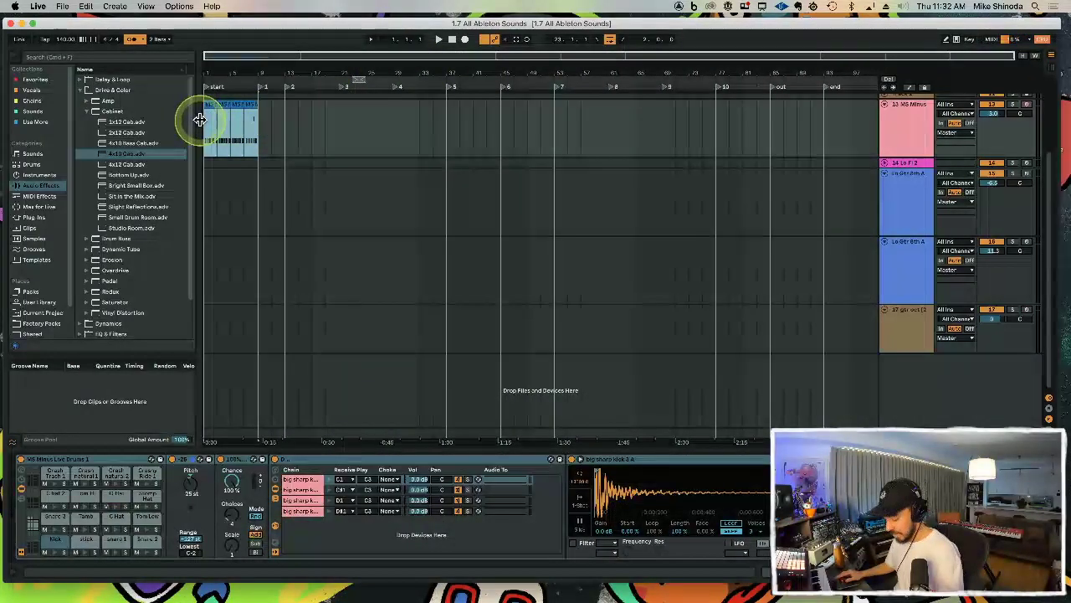
Step: Move the first Lo Gtr 8th A session clip to bar 1 of its arrangement track, and duplicate it and the drum clips to bar 9
key(Tab)
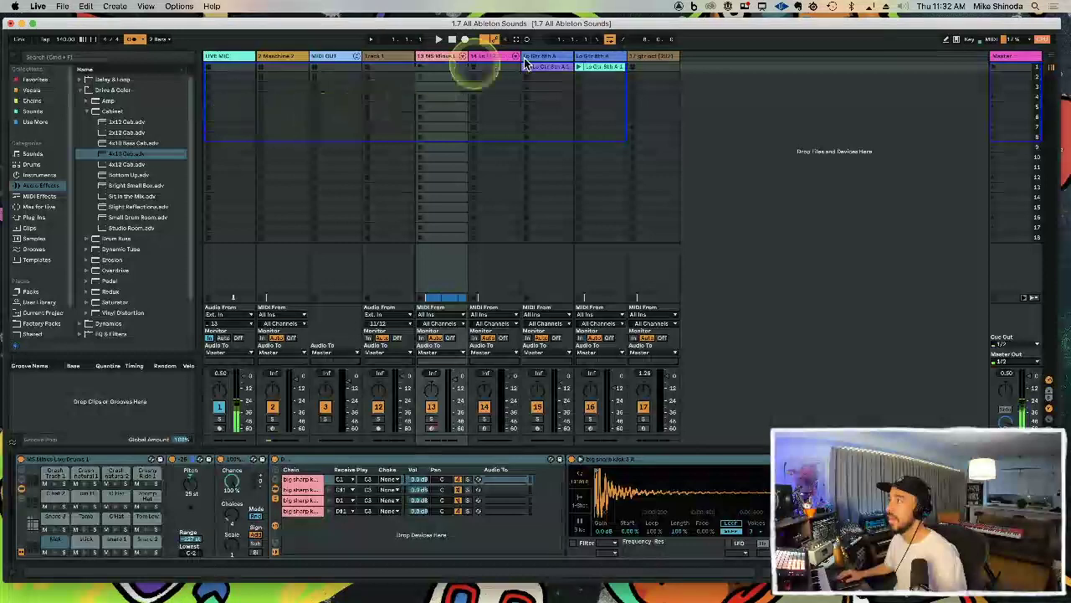
click(554, 67)
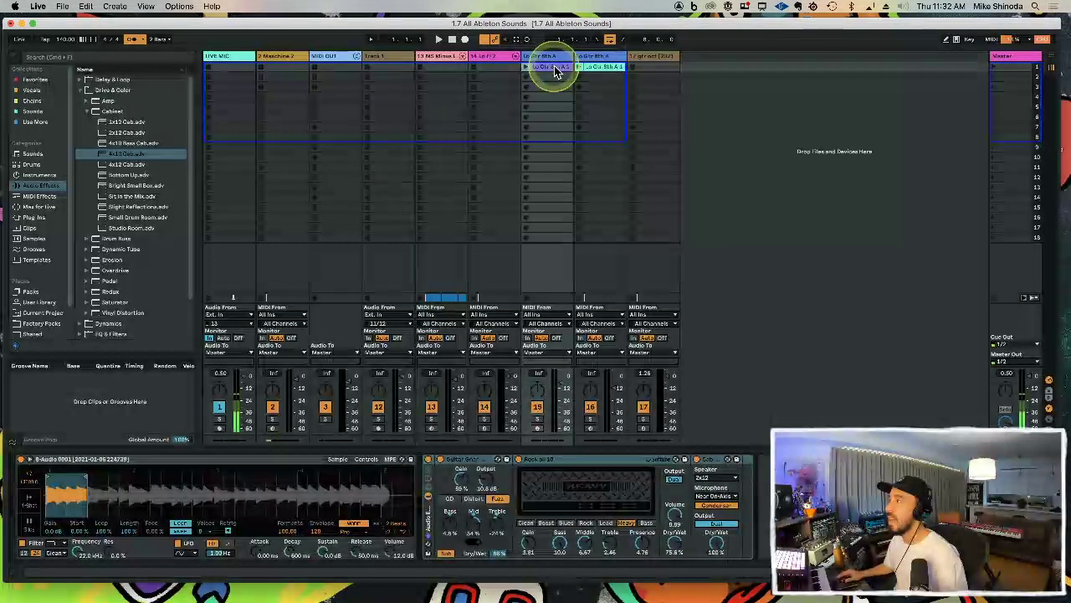
key(Delete)
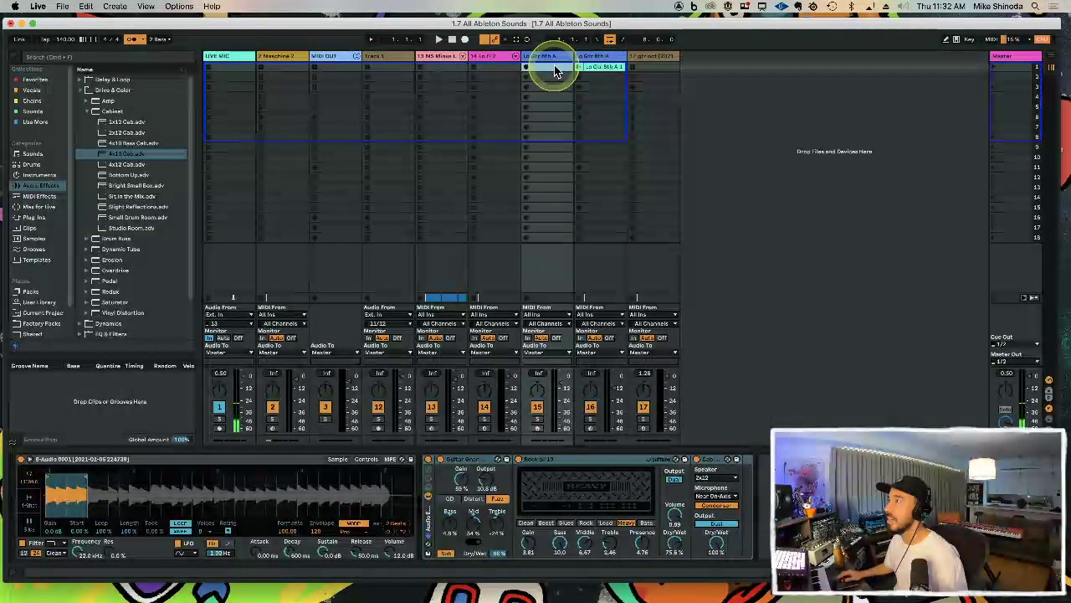
key(Tab)
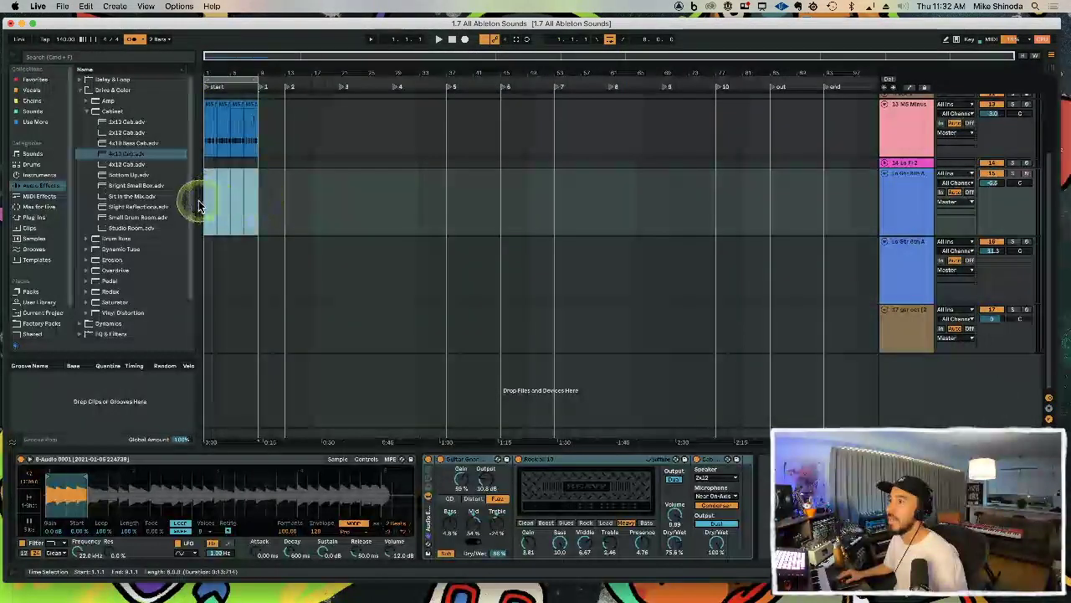
key(super+v)
key(super+d)
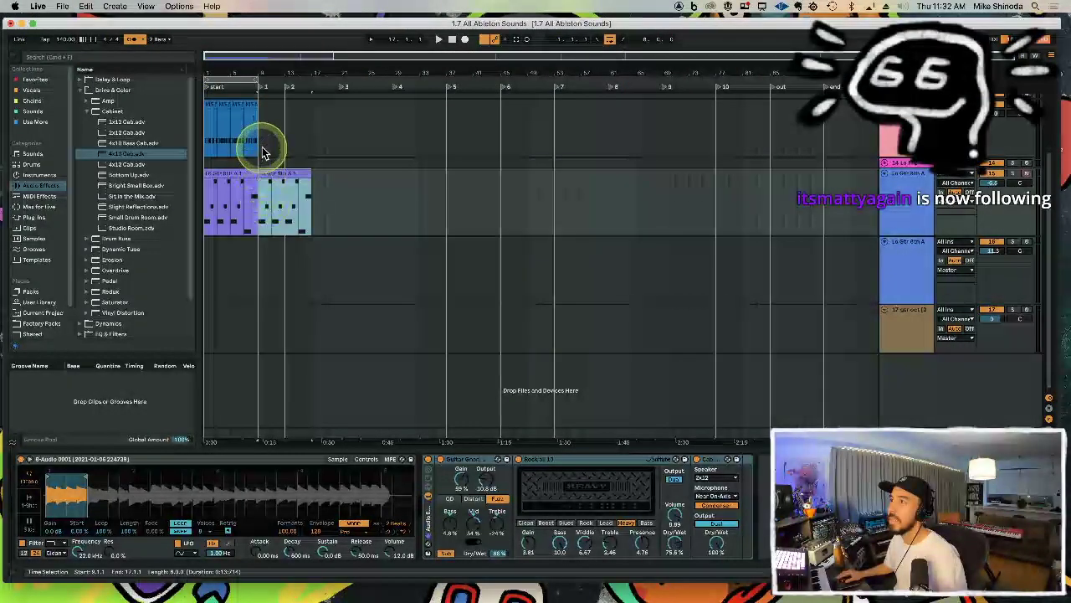
click(249, 149)
Step: Move the second Lo Gtr 8th A track's session clip to bar 9 of its arrangement track
key(Tab)
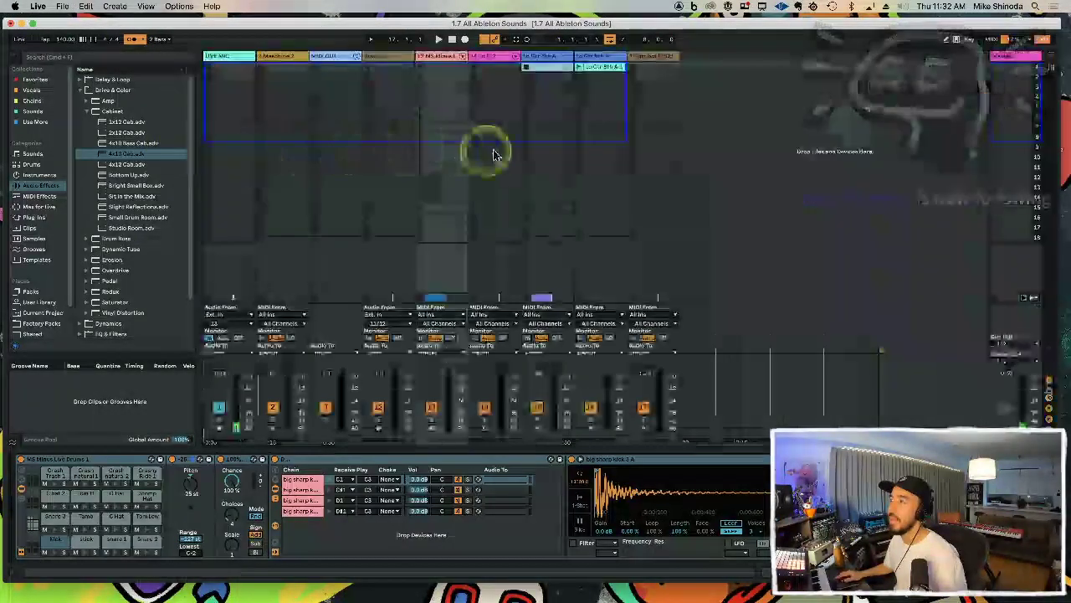
click(611, 71)
key(Tab)
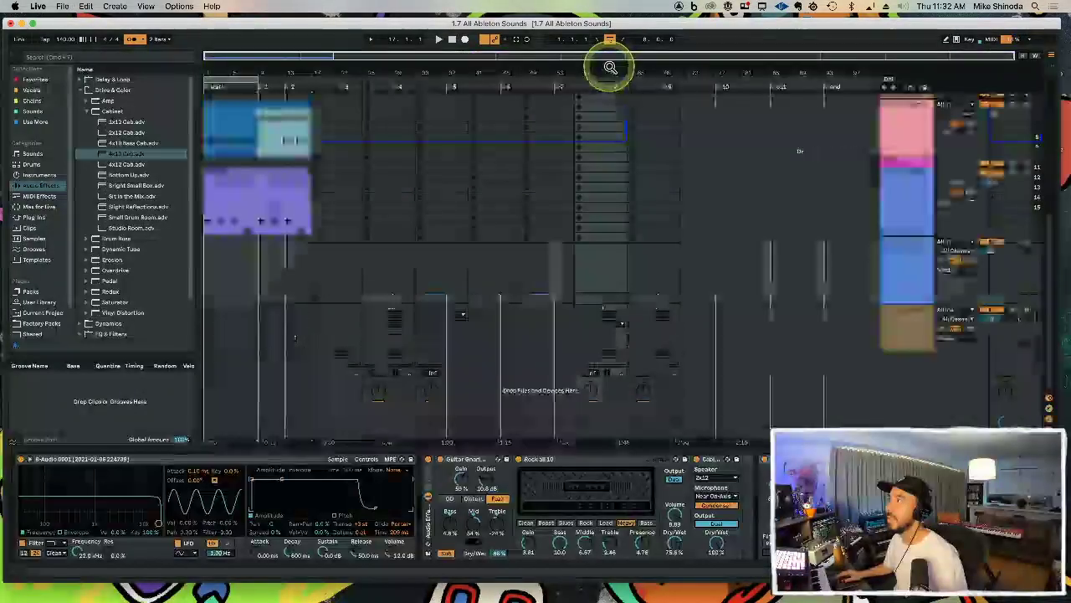
key(super+v)
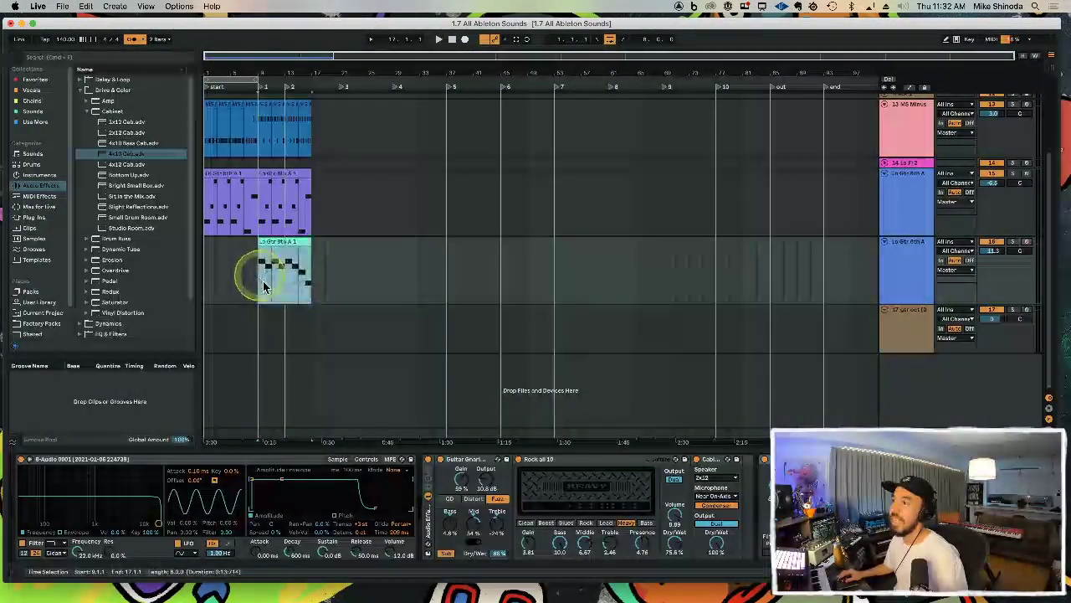
Step: Save the Live set and return to Session View
key(super+s)
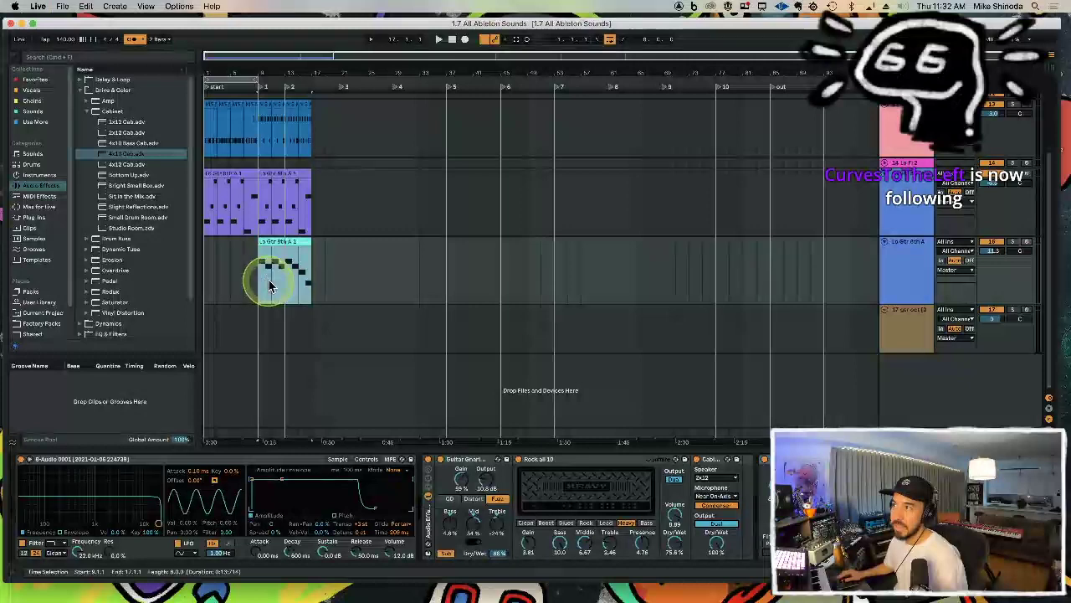
key(Tab)
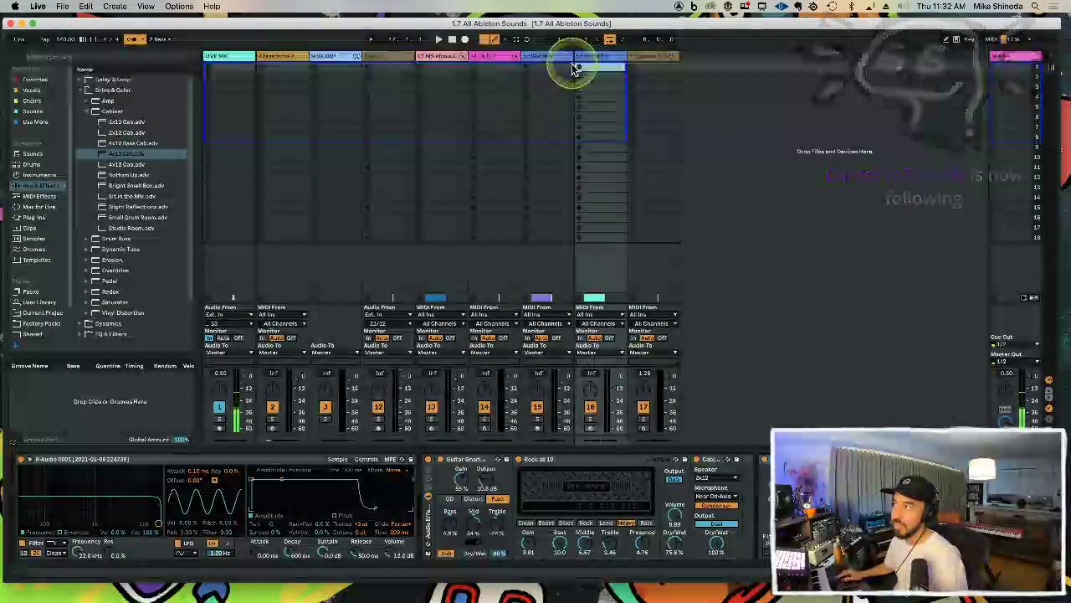
Step: Select the 17 gtr oct track, loop the arrangement's first 16 bars and play them
click(651, 58)
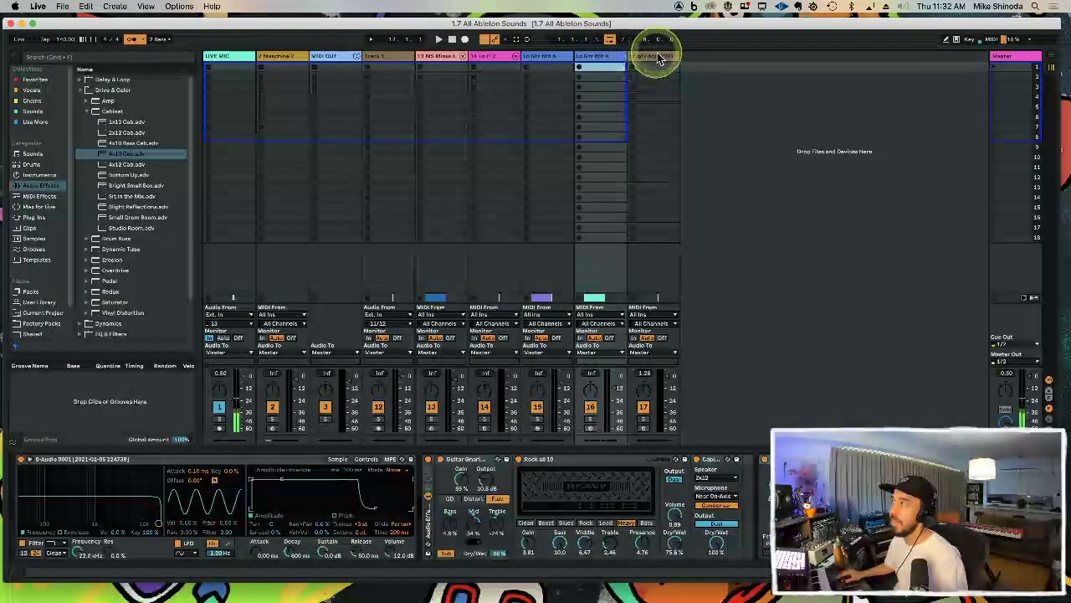
key(Tab)
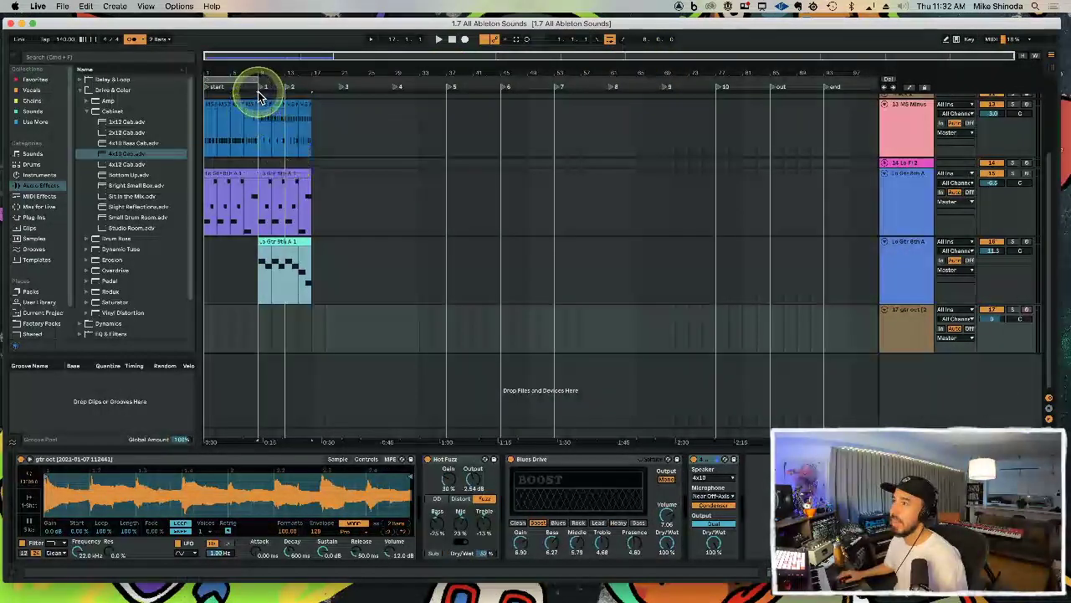
drag(259, 94, 360, 89)
key(space)
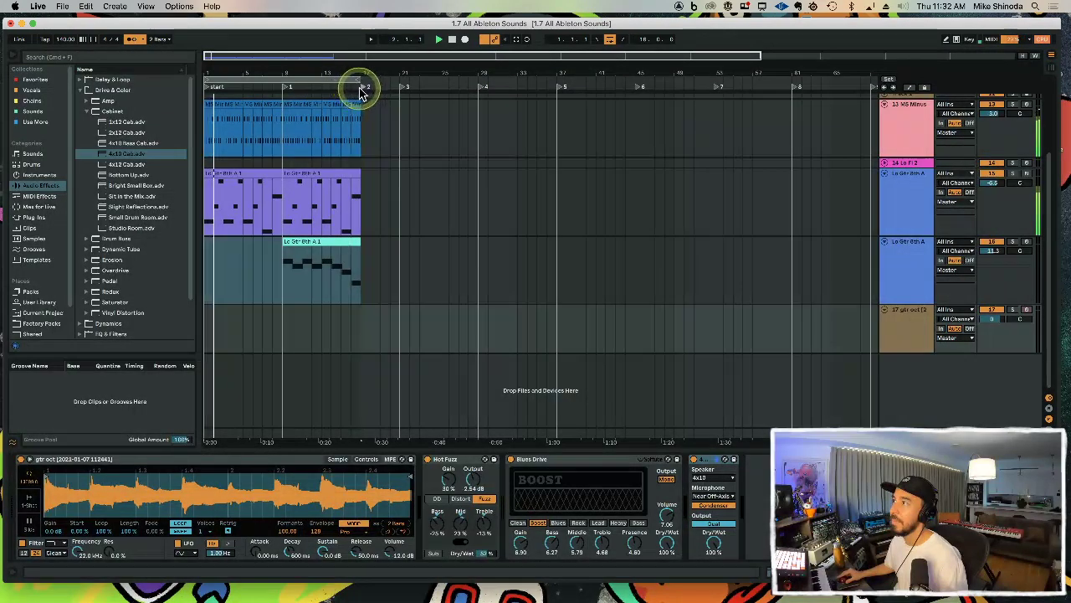
click(332, 225)
click(294, 333)
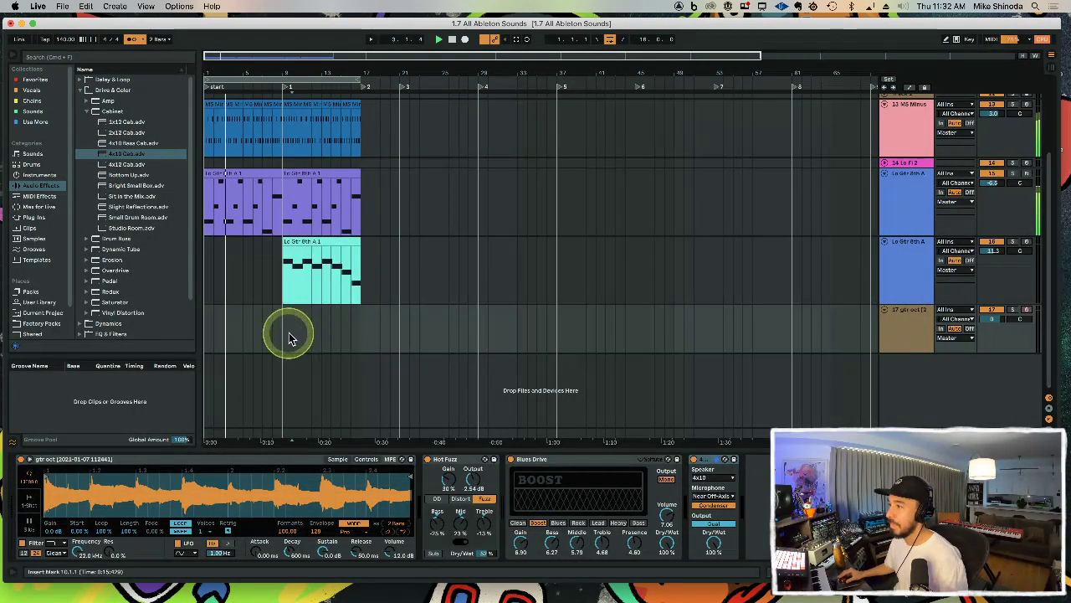
click(286, 334)
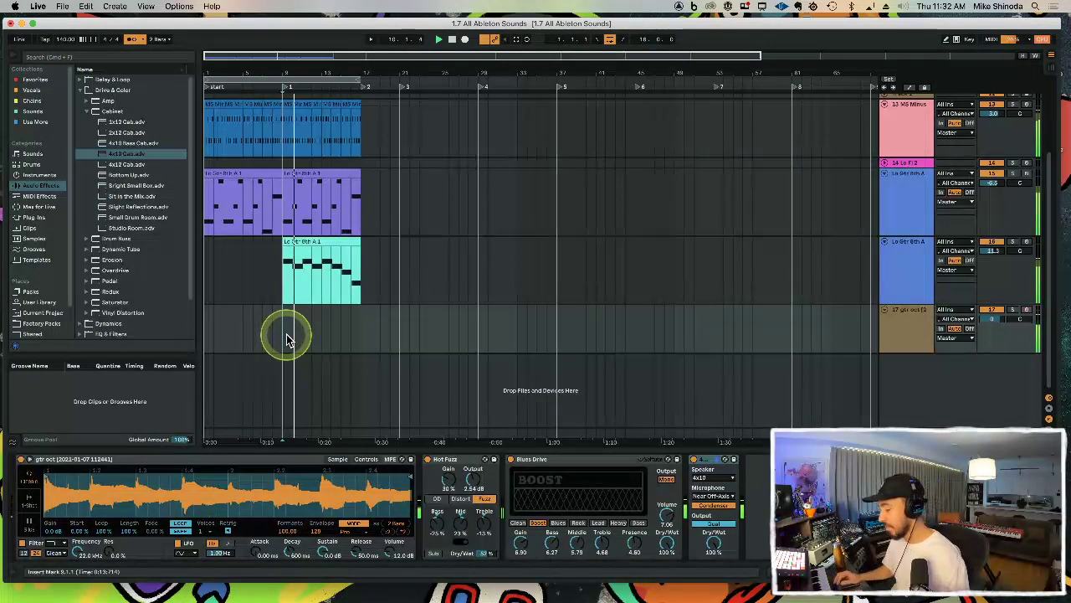
Step: Duplicate the drum clips and the first Lo Gtr 8th A clip from bar 9 to bar 17, and loop the eight new bars
click(308, 243)
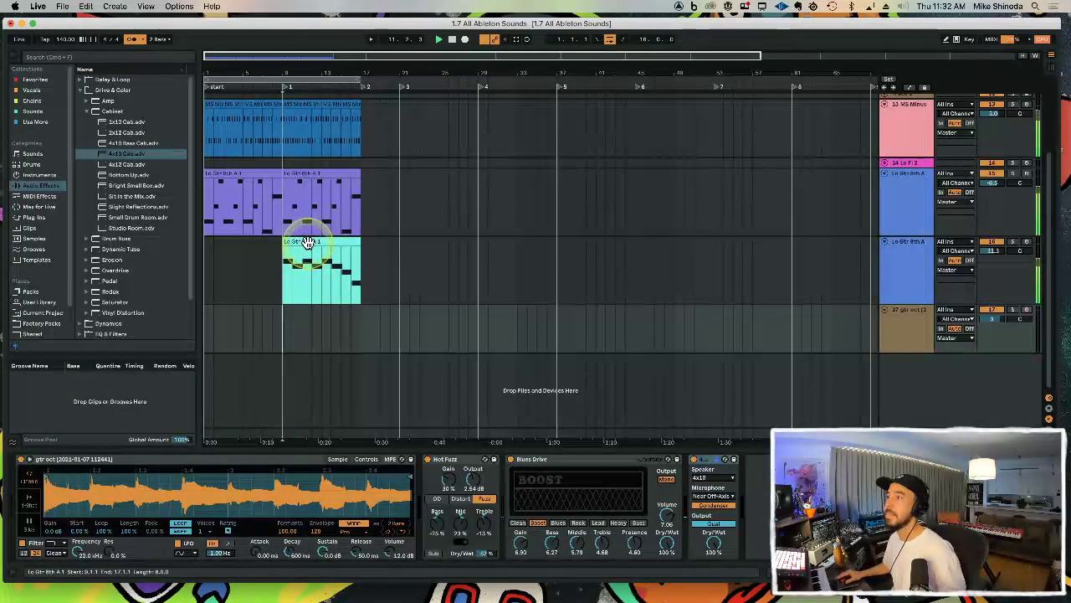
click(310, 173)
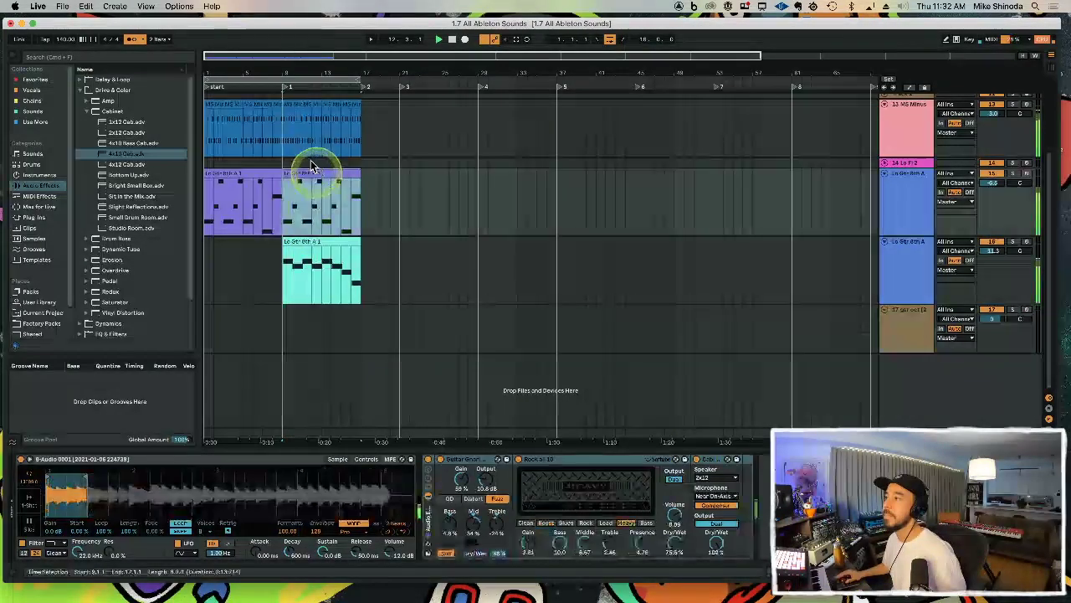
shift+click(284, 149)
key(super+d)
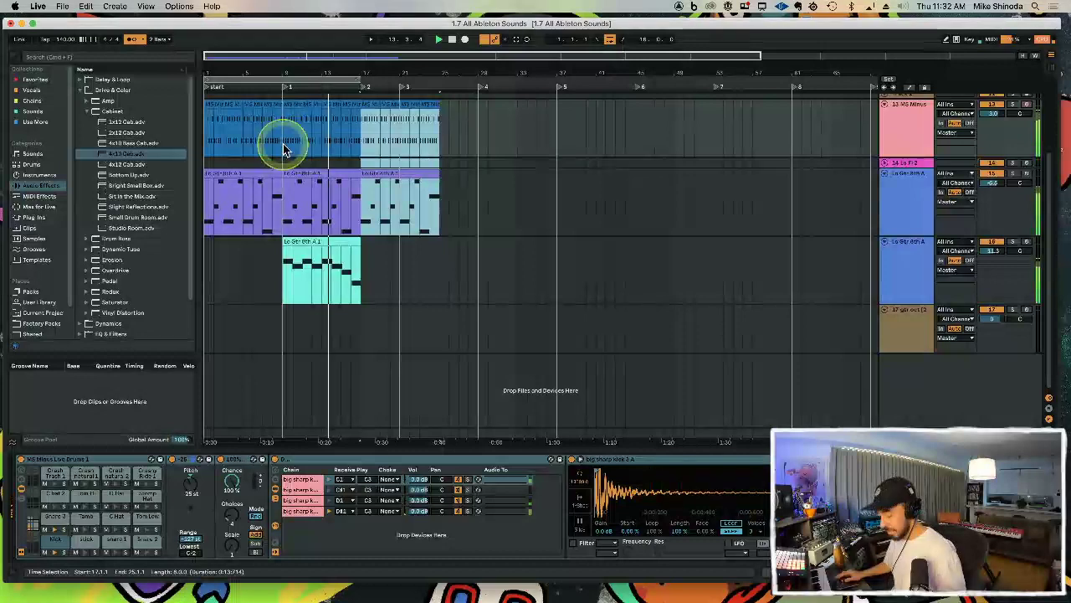
click(307, 173)
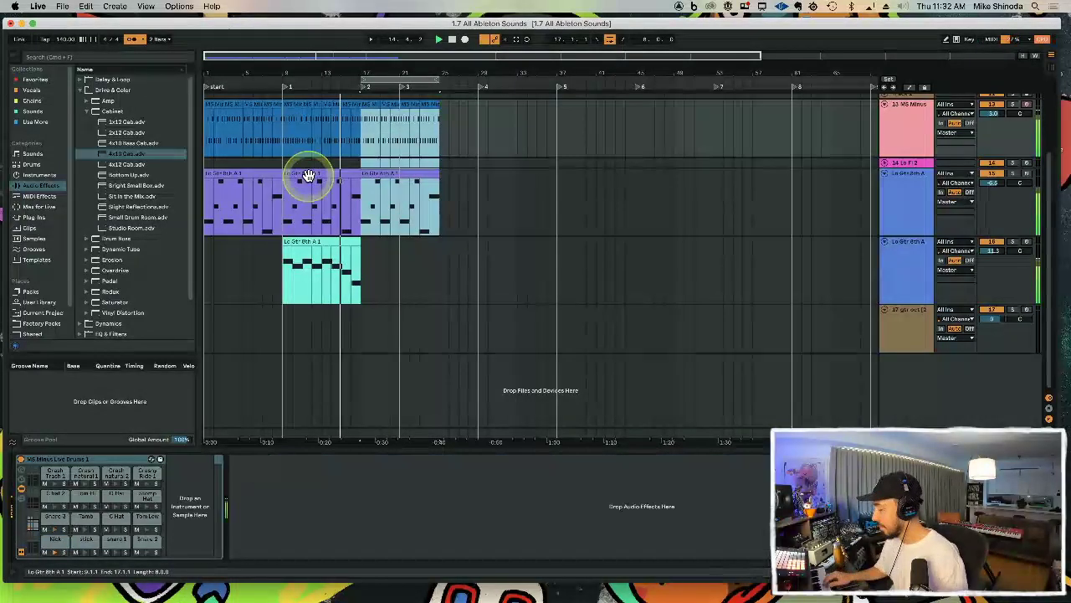
Step: Record an eight-bar MIDI part on the 17 gtr oct track from bar 17 over the looping drums and guitar
click(361, 331)
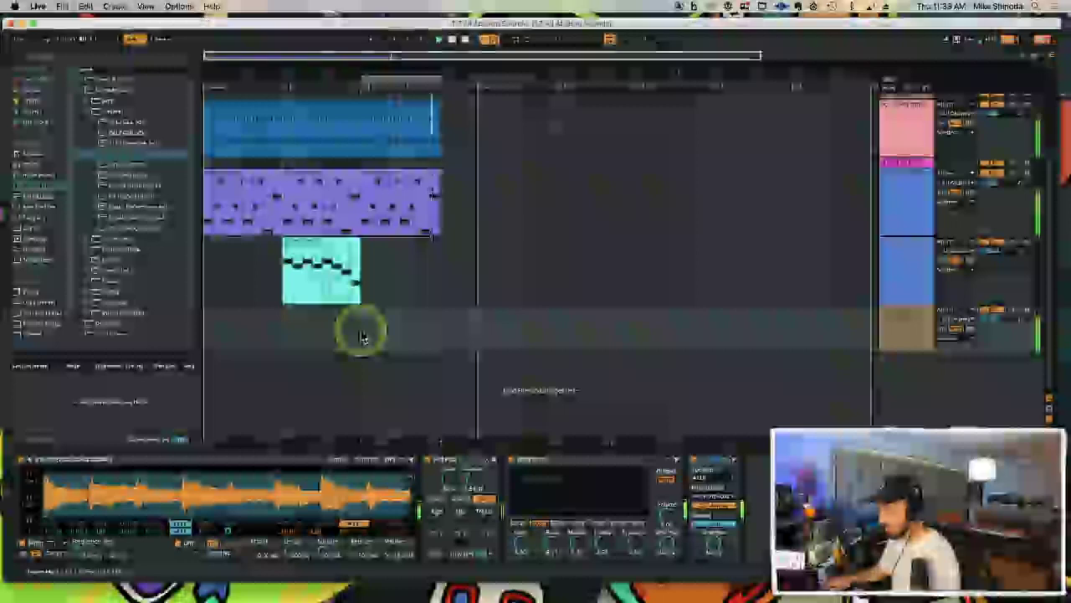
click(362, 337)
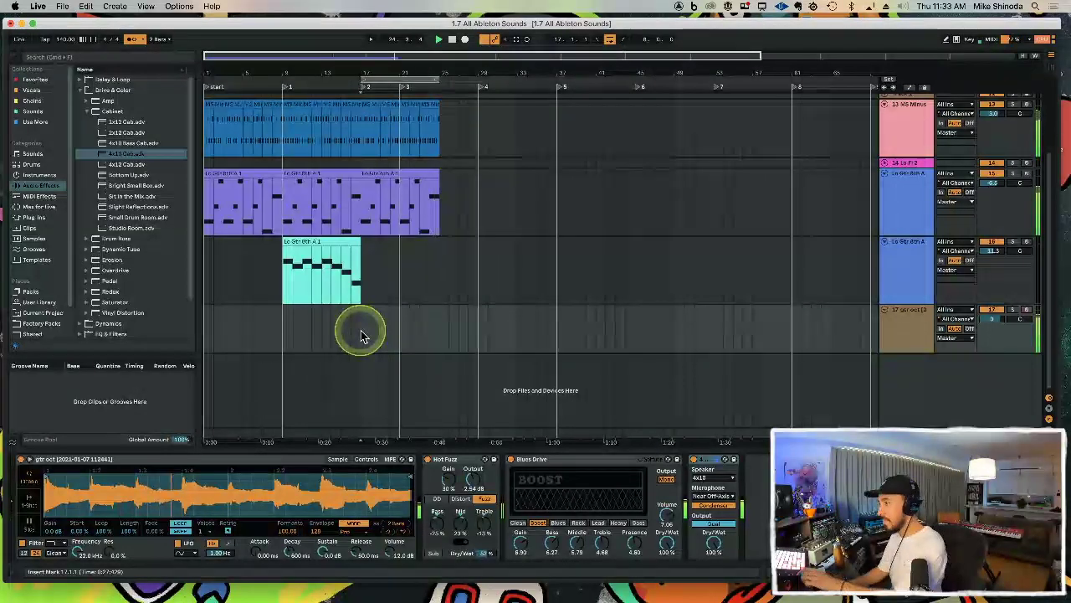
key(F9)
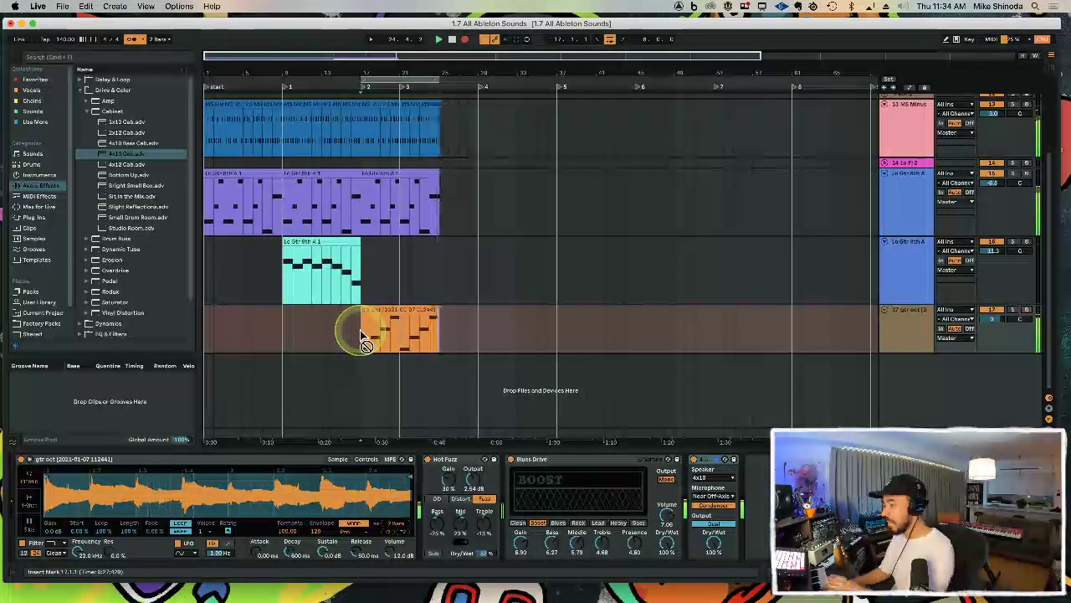
key(F9)
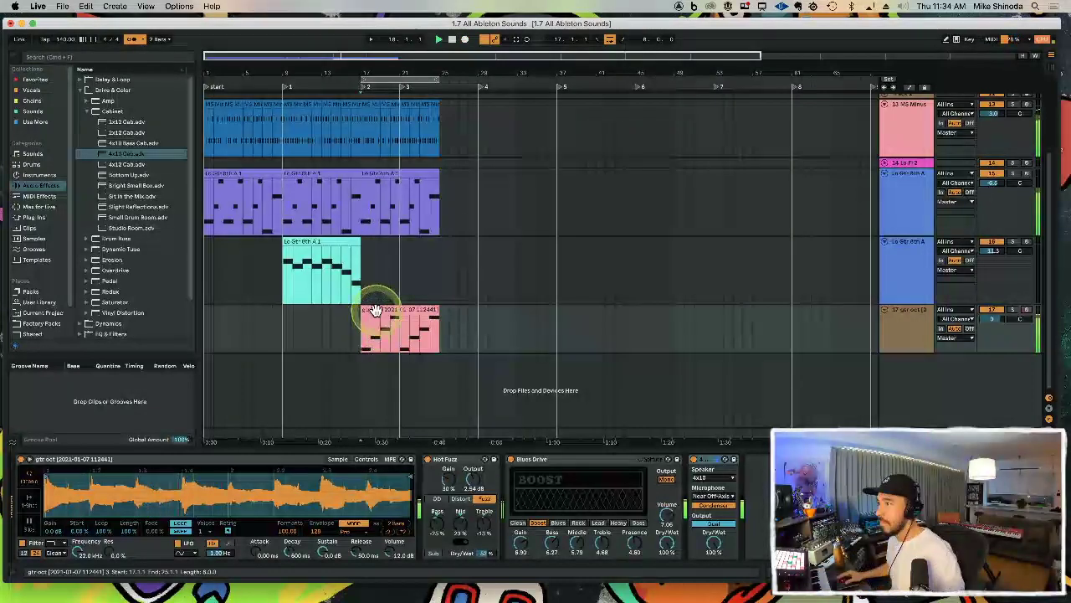
Step: Open the recorded gtr oct clip with all its notes selected, and duplicate the 17 gtr oct track with its clip
double_click(375, 310)
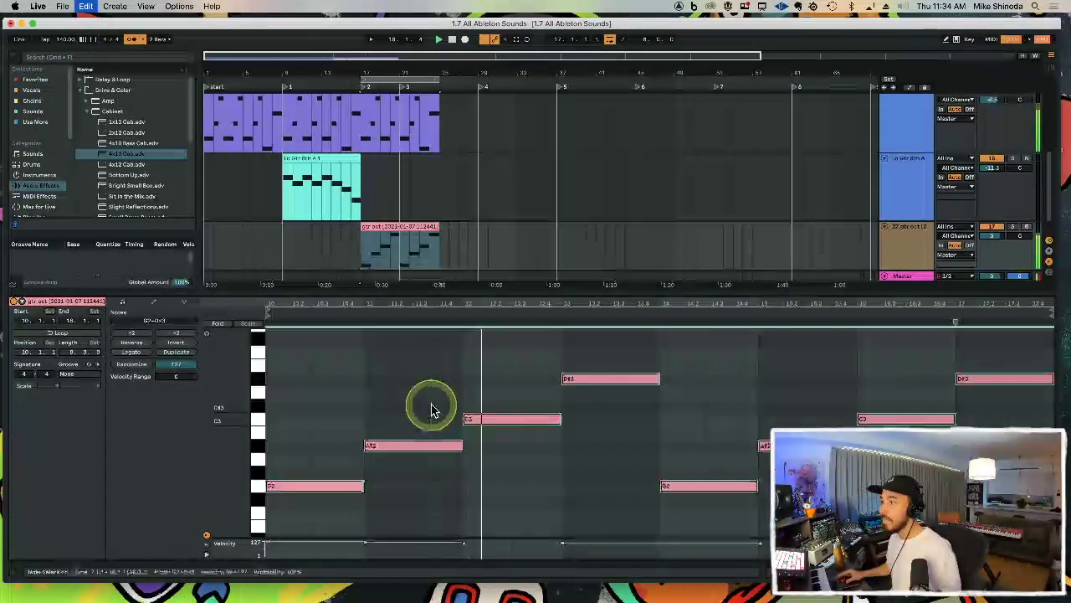
double_click(522, 293)
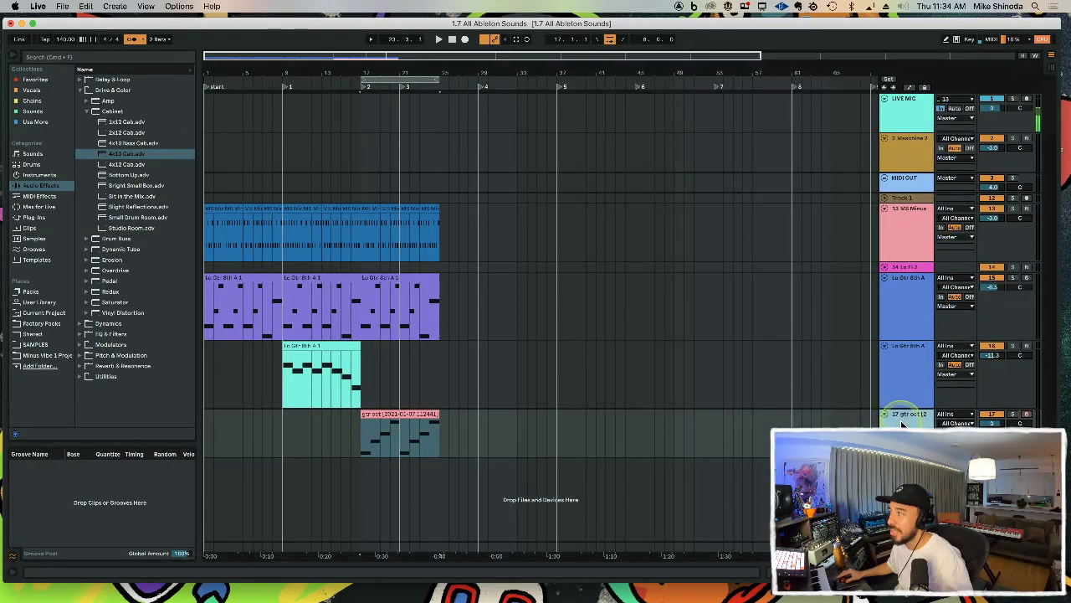
drag(902, 424, 902, 443)
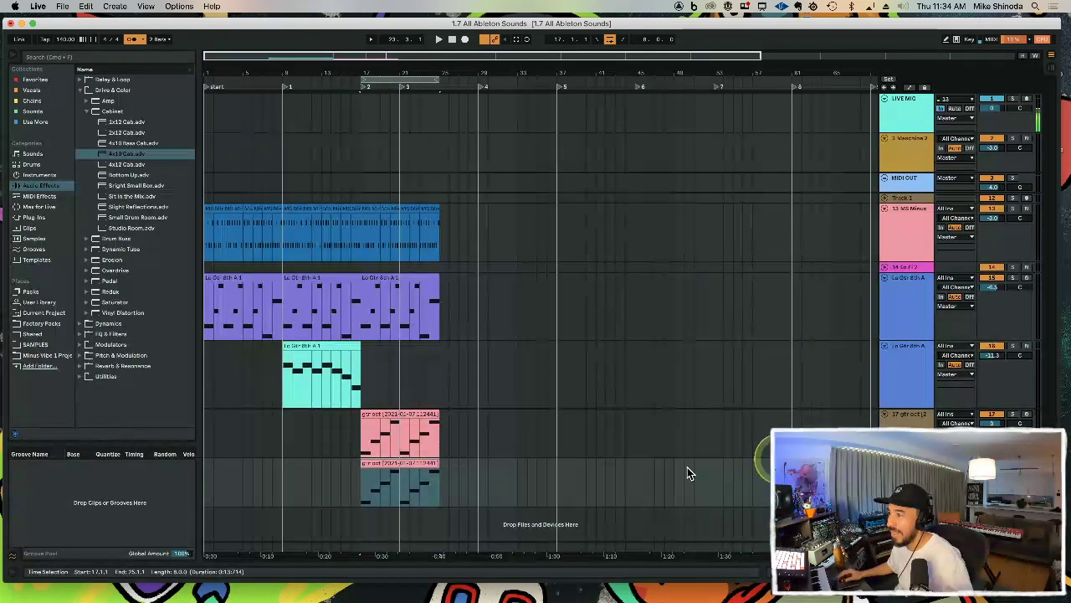
Step: Try panning the original gtr oct track to 50L and its duplicate to 50R, and play the looped section
click(397, 474)
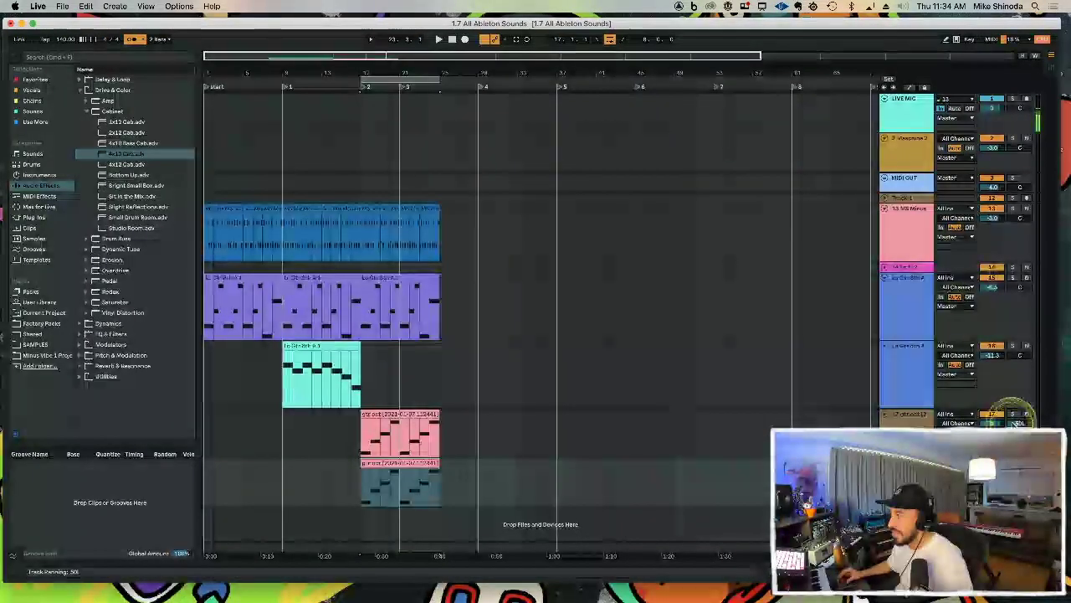
drag(1014, 423, 1013, 469)
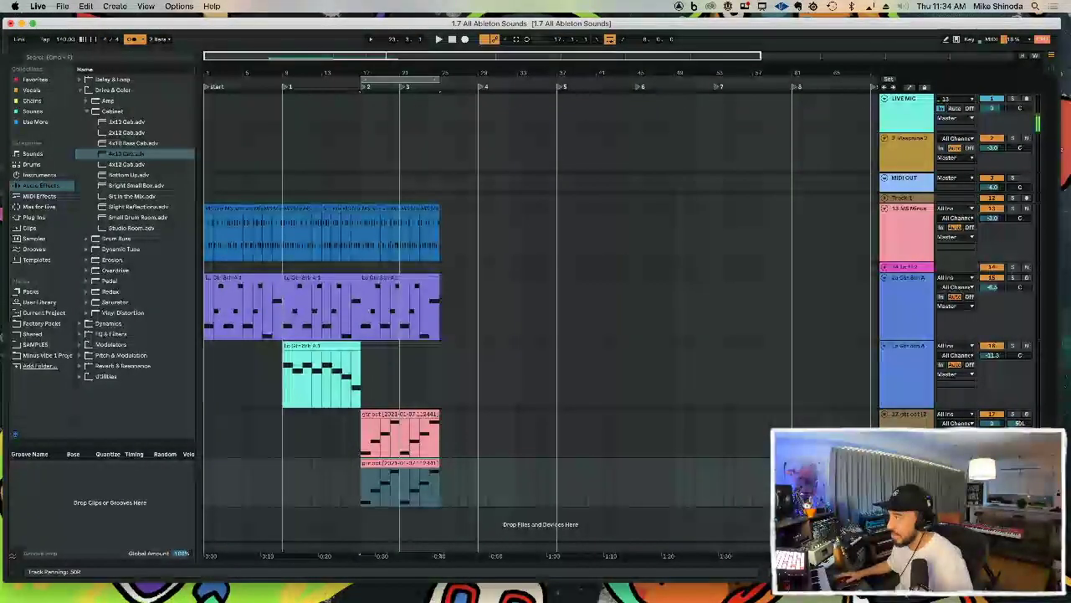
key(space)
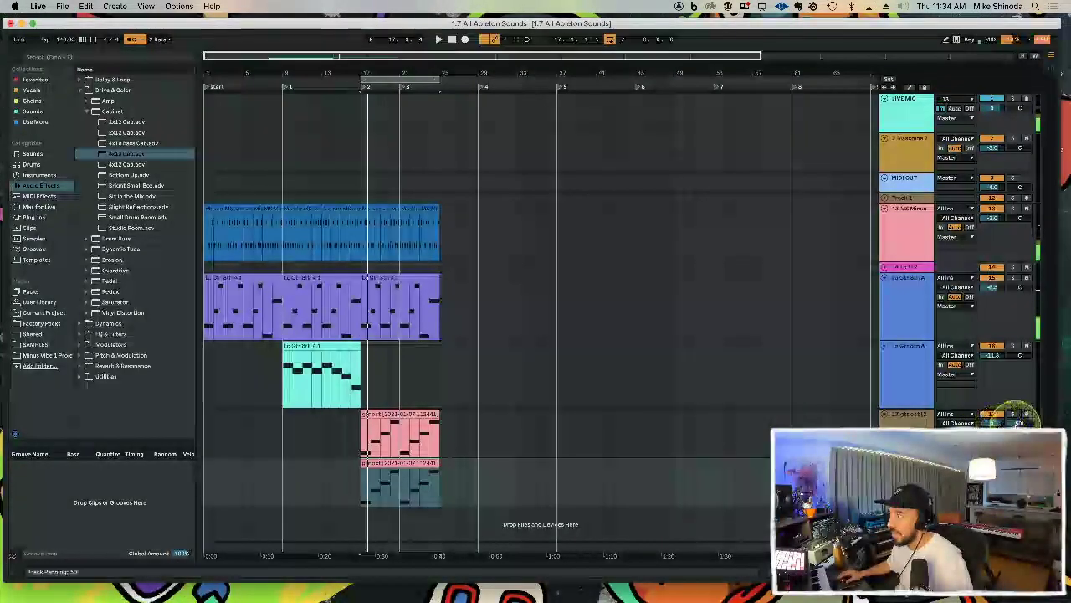
drag(1020, 423, 1019, 382)
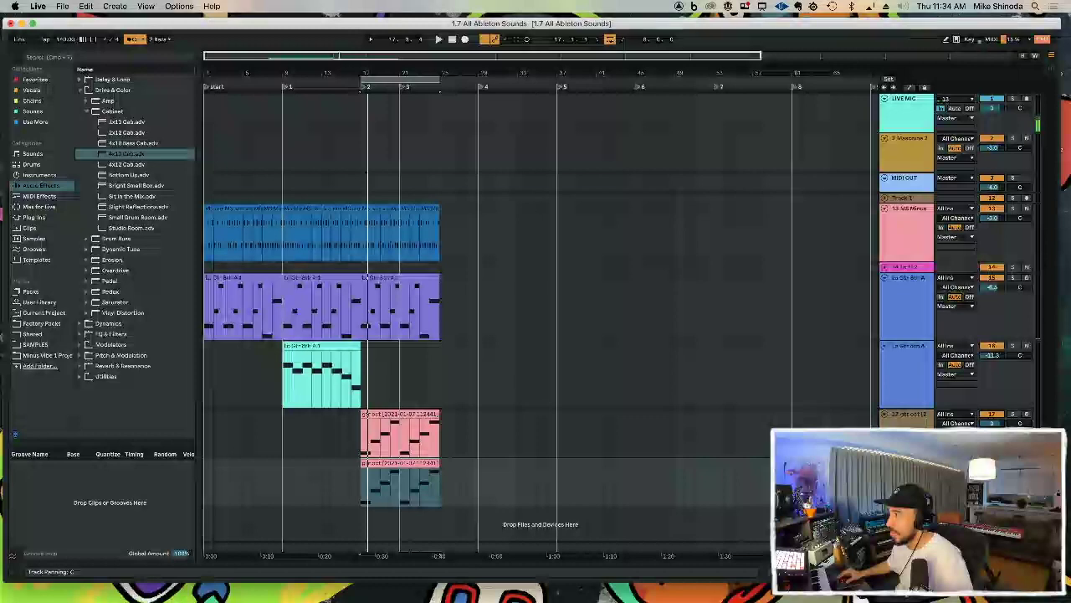
Step: Try starting the duplicated gtr oct track's Simpler sample from its second bar
double_click(908, 463)
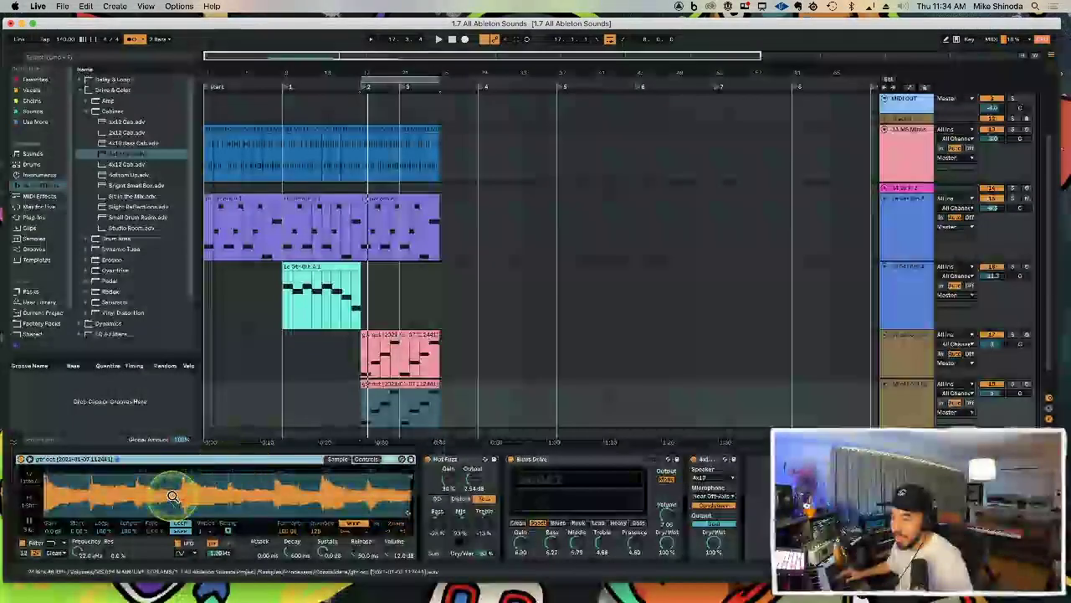
drag(81, 535, 77, 540)
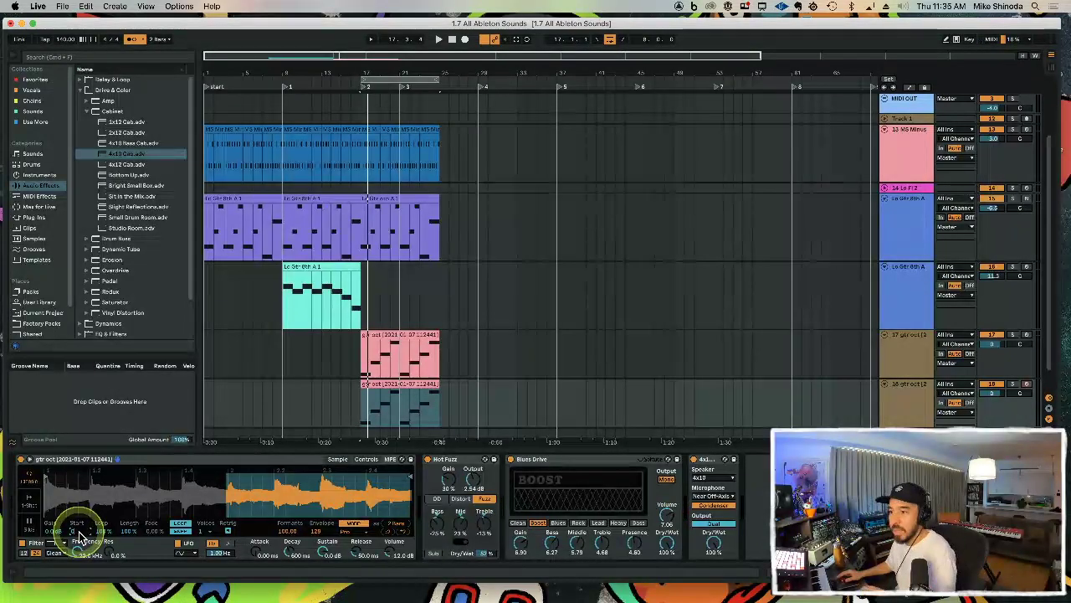
key(Return)
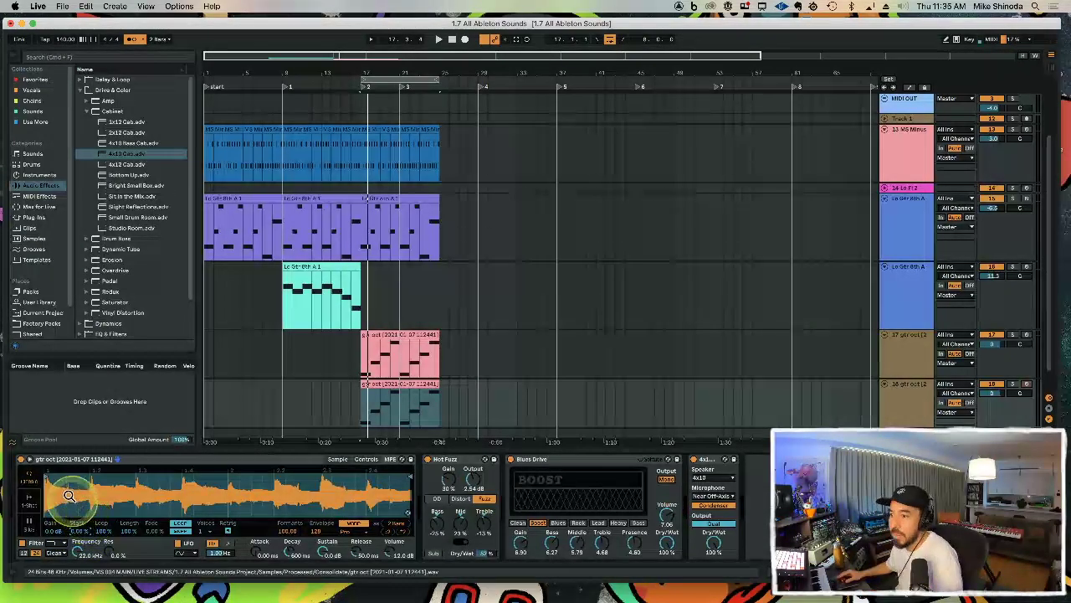
drag(47, 477, 234, 477)
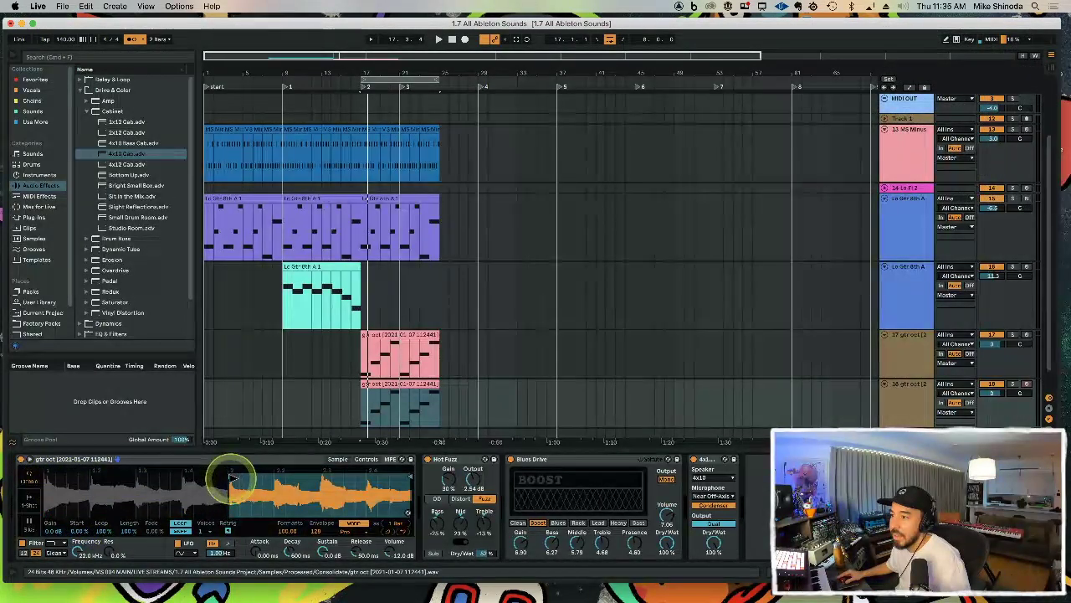
right_click(231, 480)
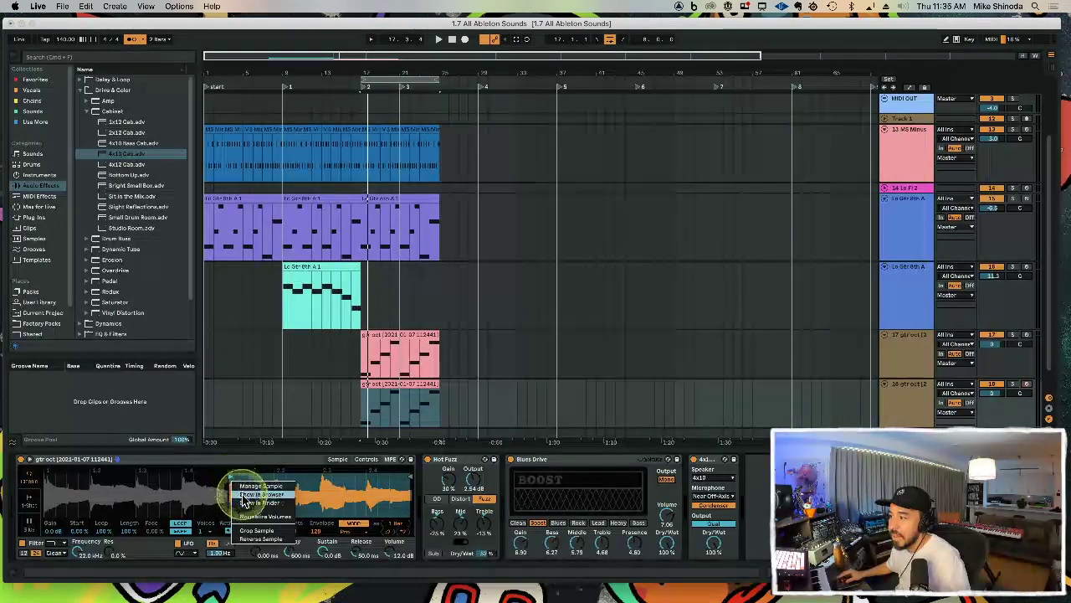
click(210, 495)
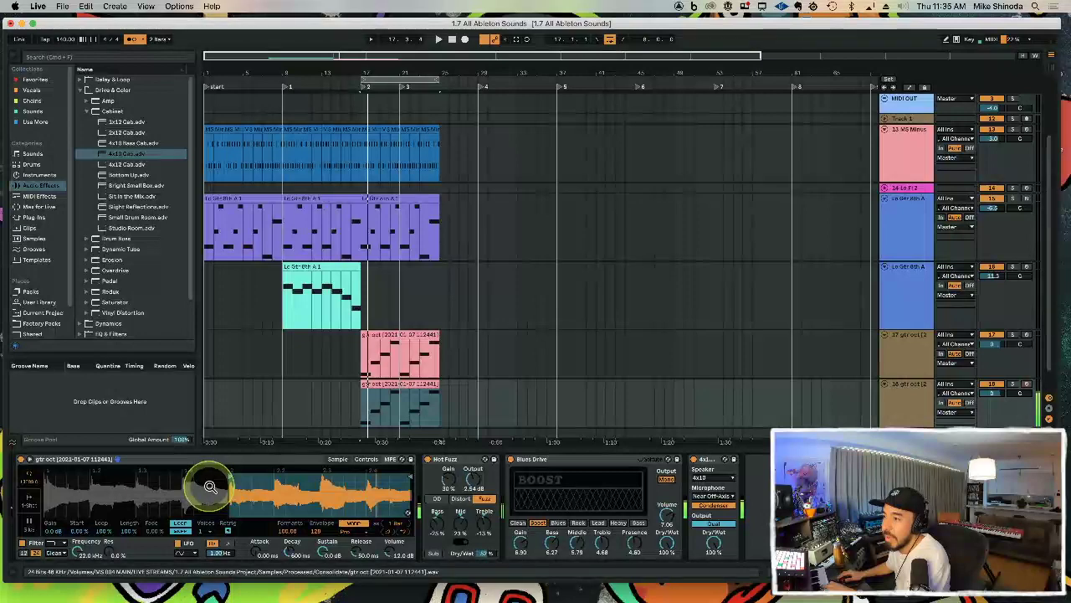
drag(231, 476, 16, 466)
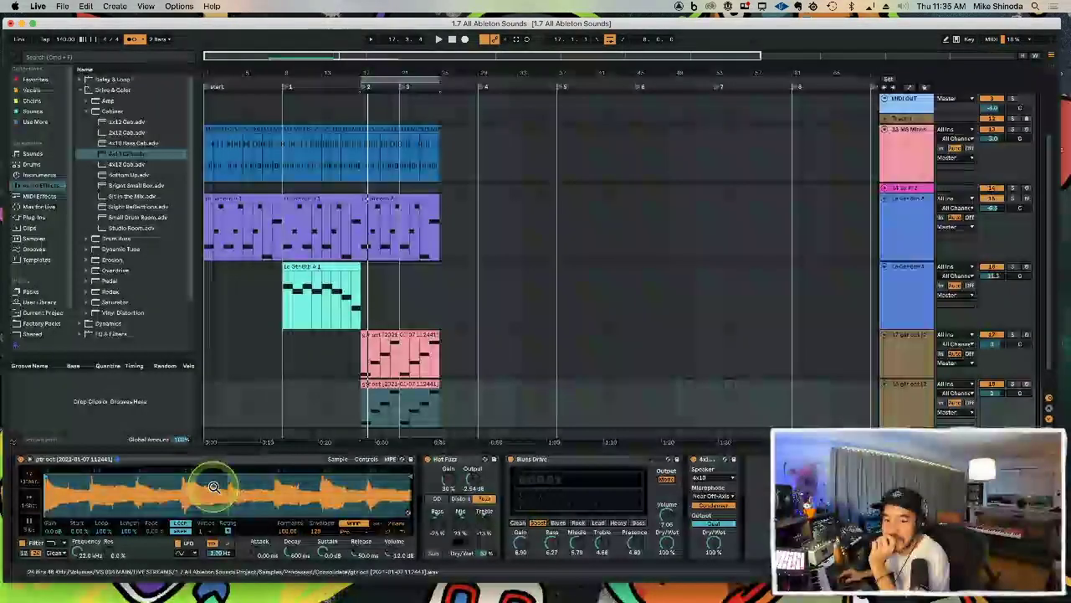
Step: Try Slice mode for the gtr oct sample in Simpler, return to Classic mode and look through the sample's options
click(32, 529)
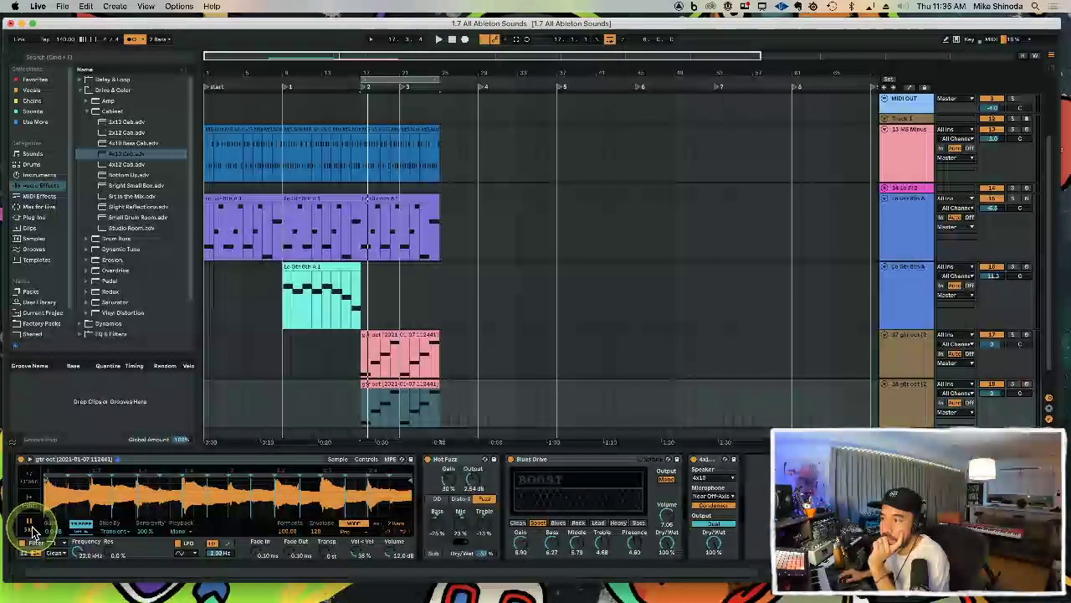
click(30, 480)
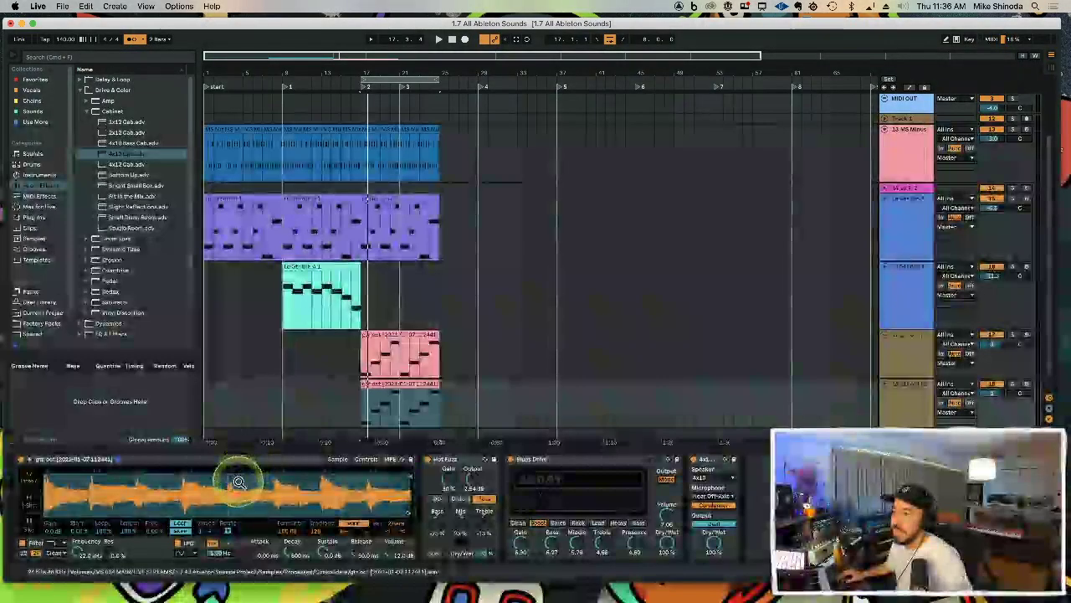
right_click(239, 484)
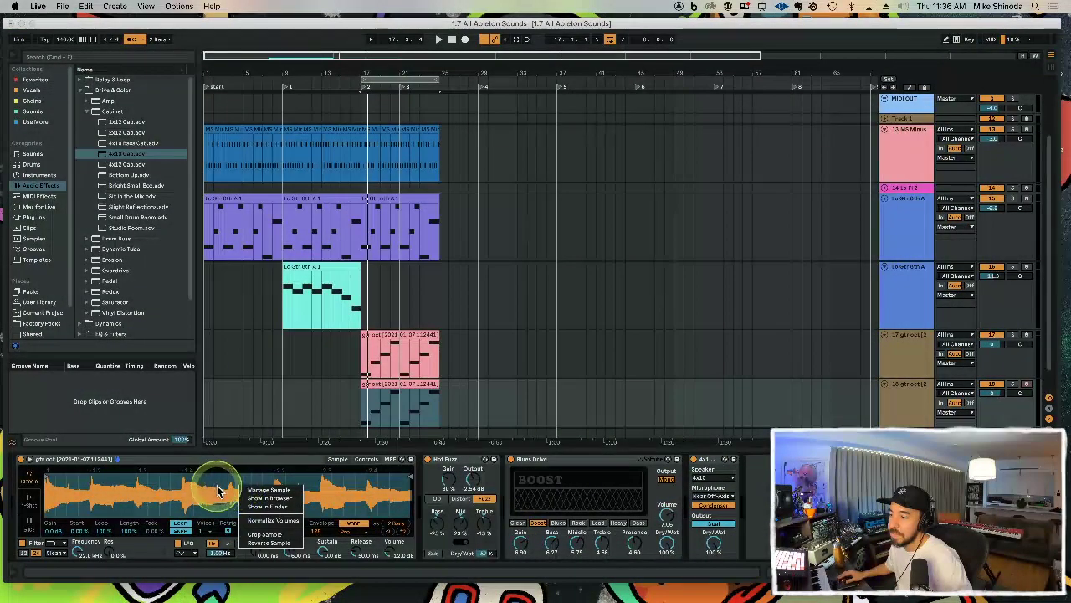
click(217, 486)
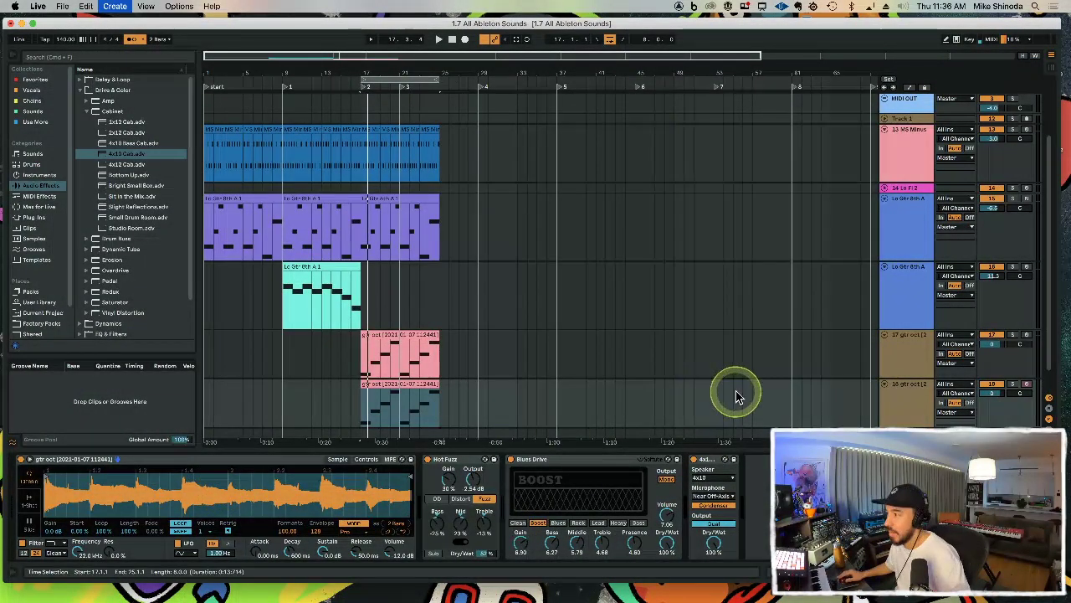
Step: Insert a new audio track below the duplicated gtr oct track and try to place its Simpler sample there
key(super+t)
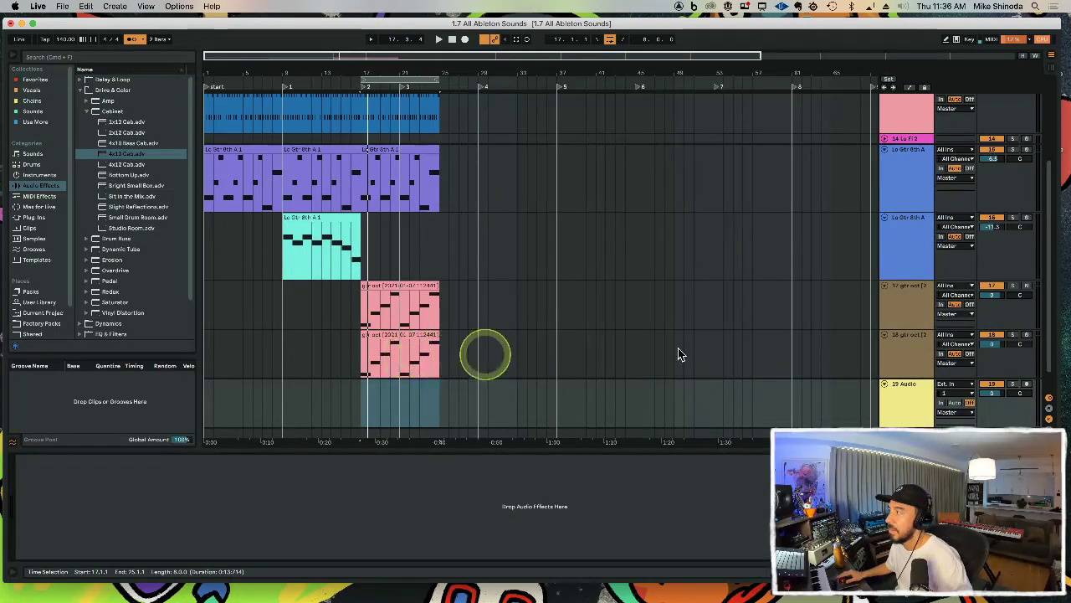
click(928, 360)
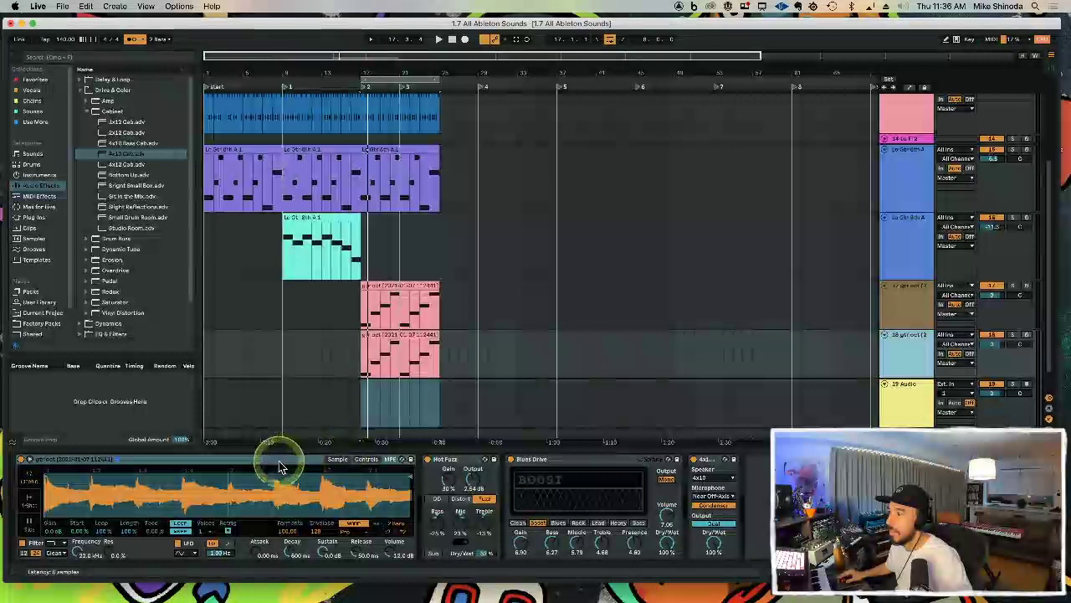
click(117, 461)
drag(117, 463, 143, 474)
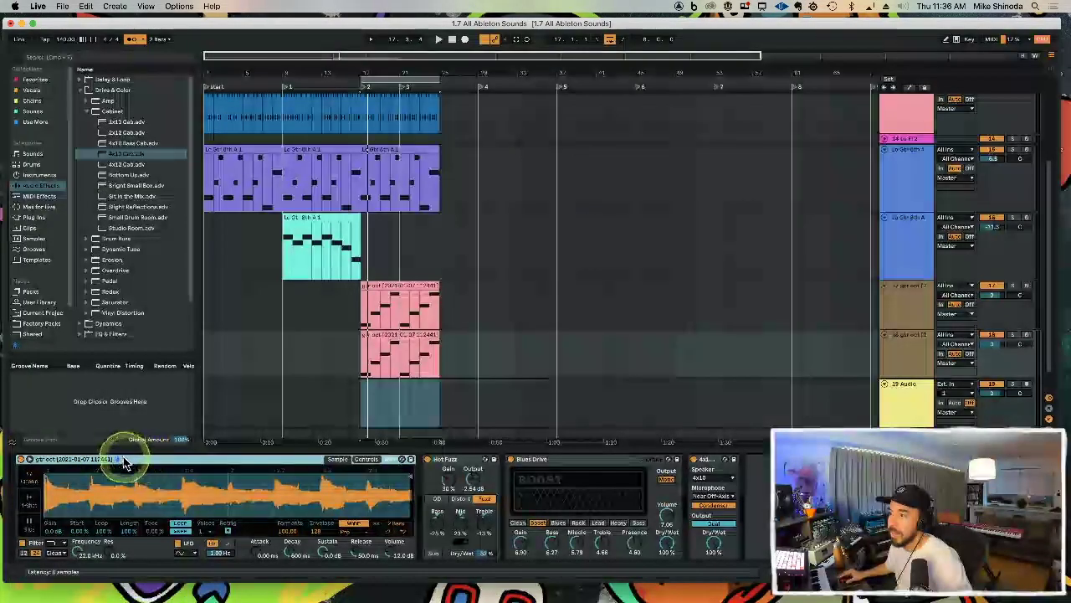
double_click(119, 461)
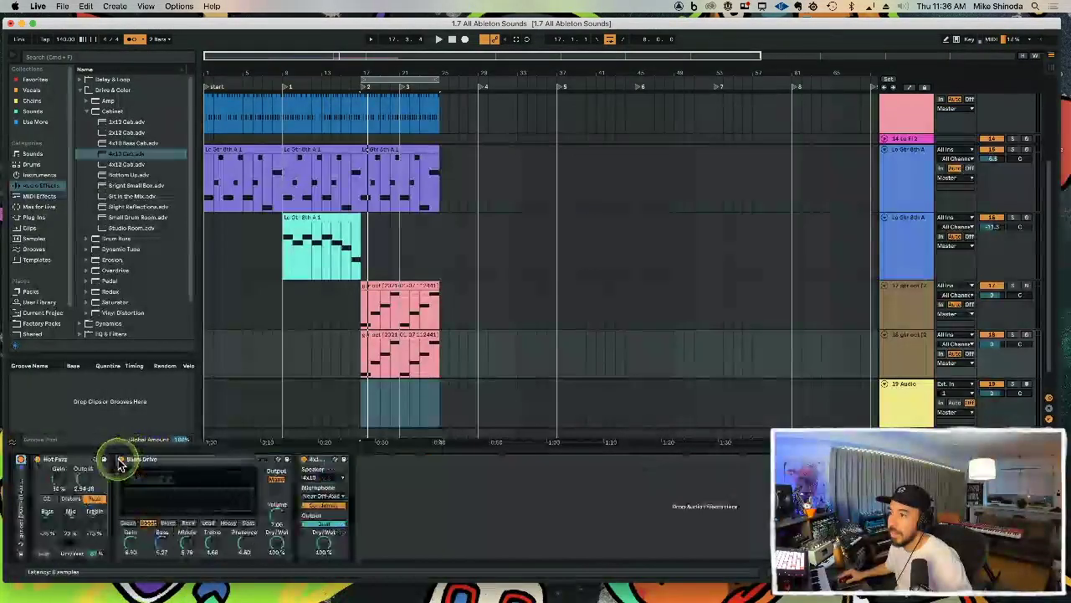
double_click(26, 477)
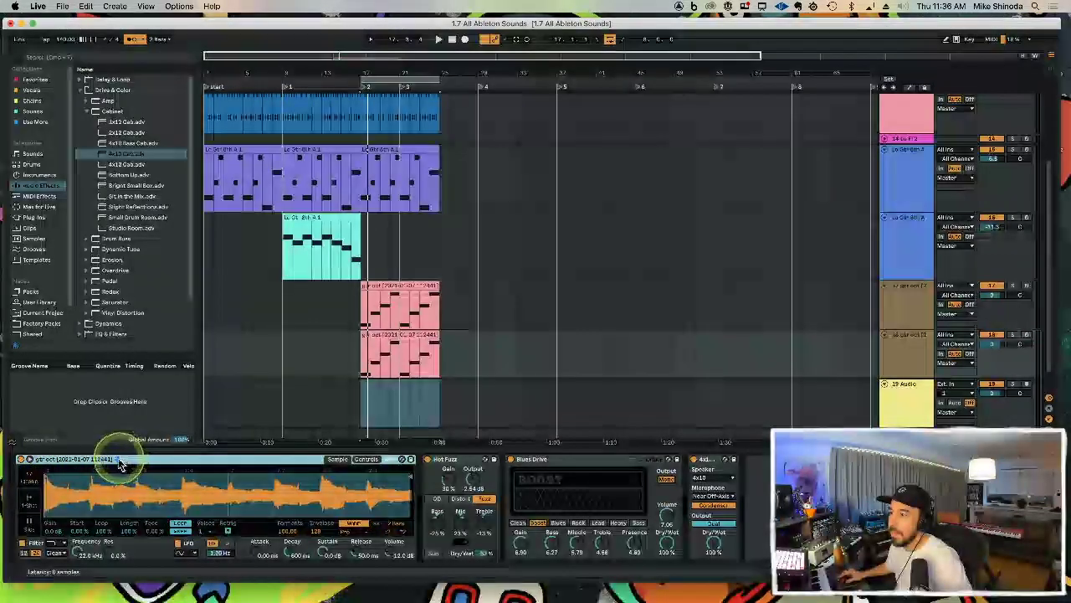
drag(119, 460, 275, 382)
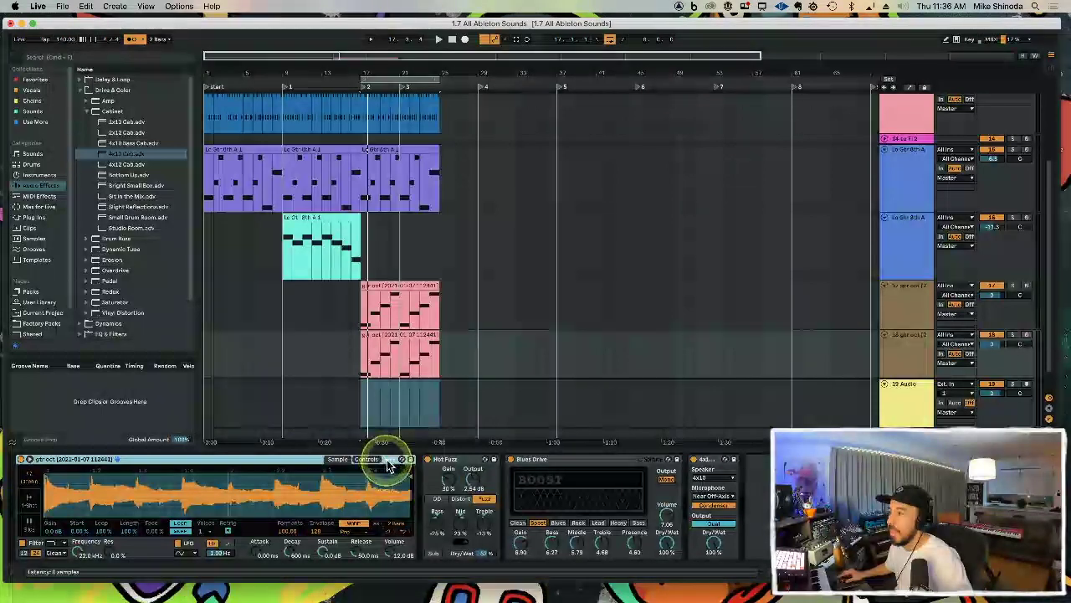
Step: Open Manage Sample for the duplicated track's gtr oct sample and examine the set's list of referenced files
right_click(367, 485)
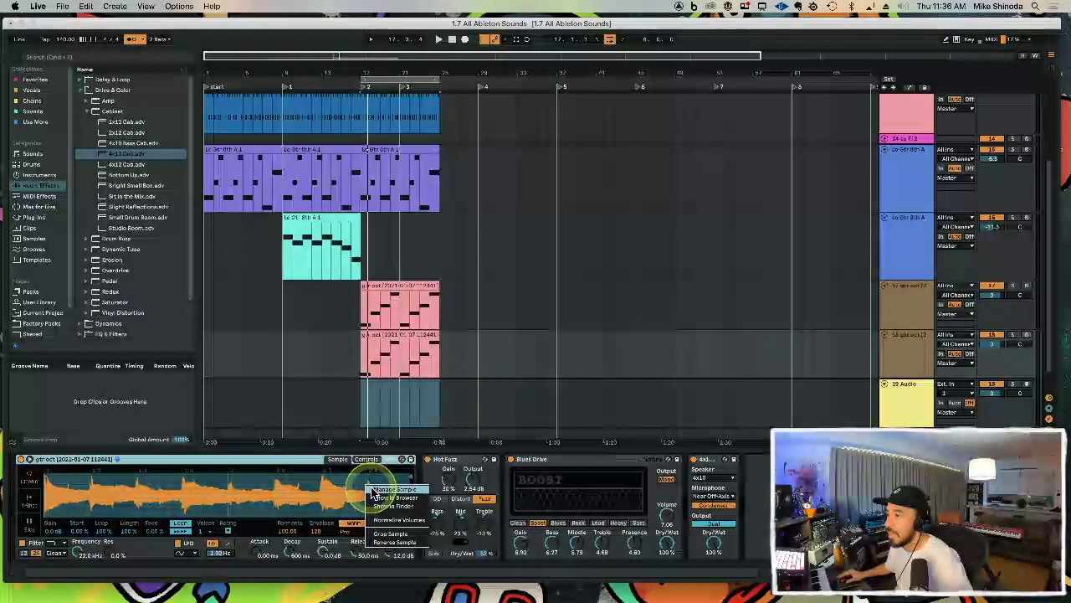
click(377, 490)
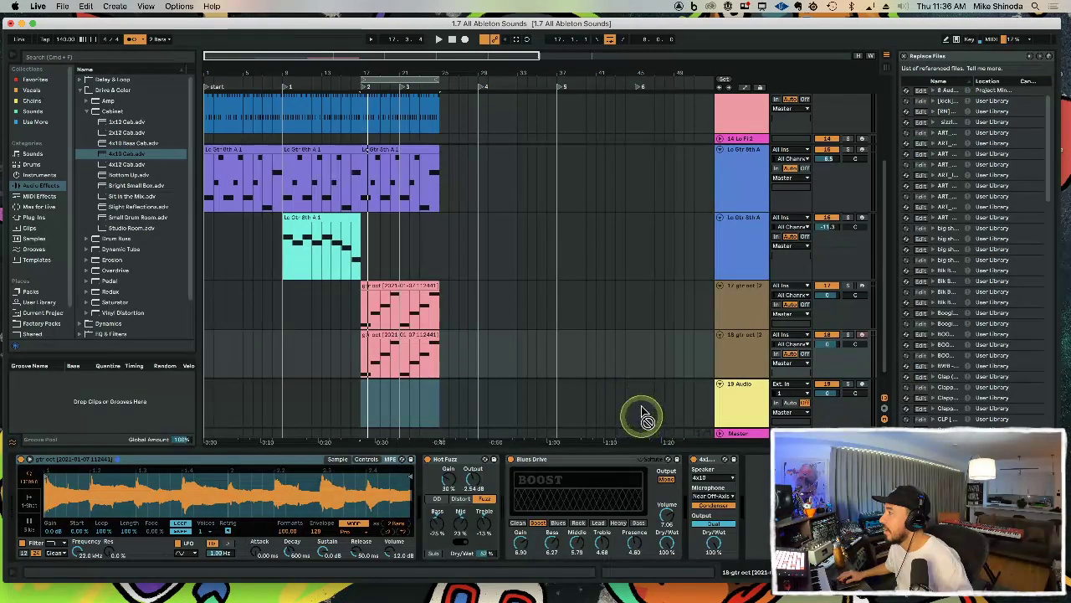
scroll(764, 400, down, 2)
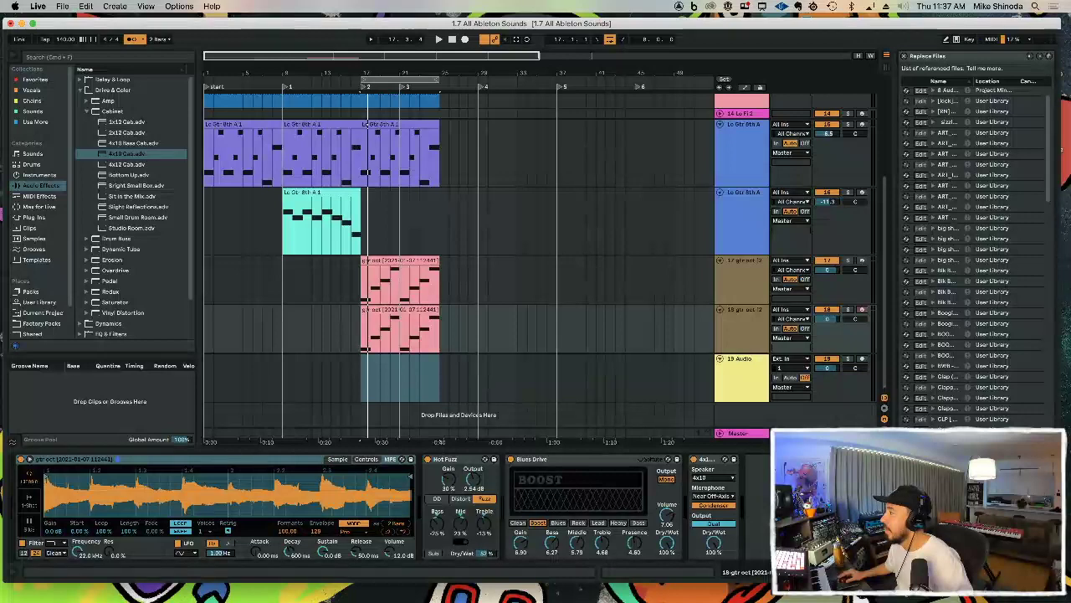
click(431, 431)
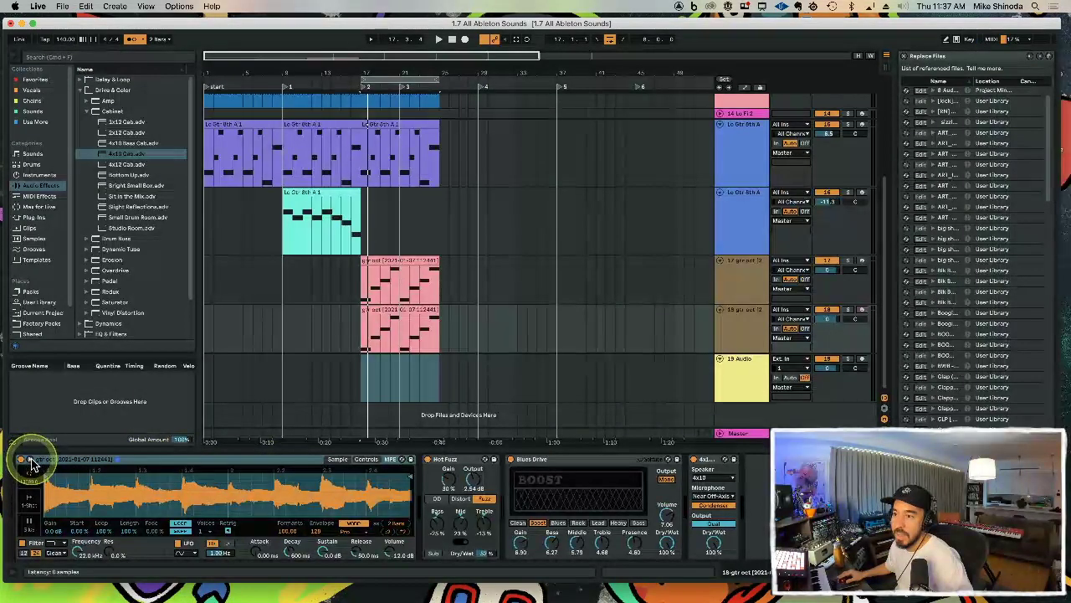
Step: Bring the track 18 sampler's guitar sample onto audio track 19 and rearrange it to start from its second bar, spanning bars 31 to 33
right_click(221, 490)
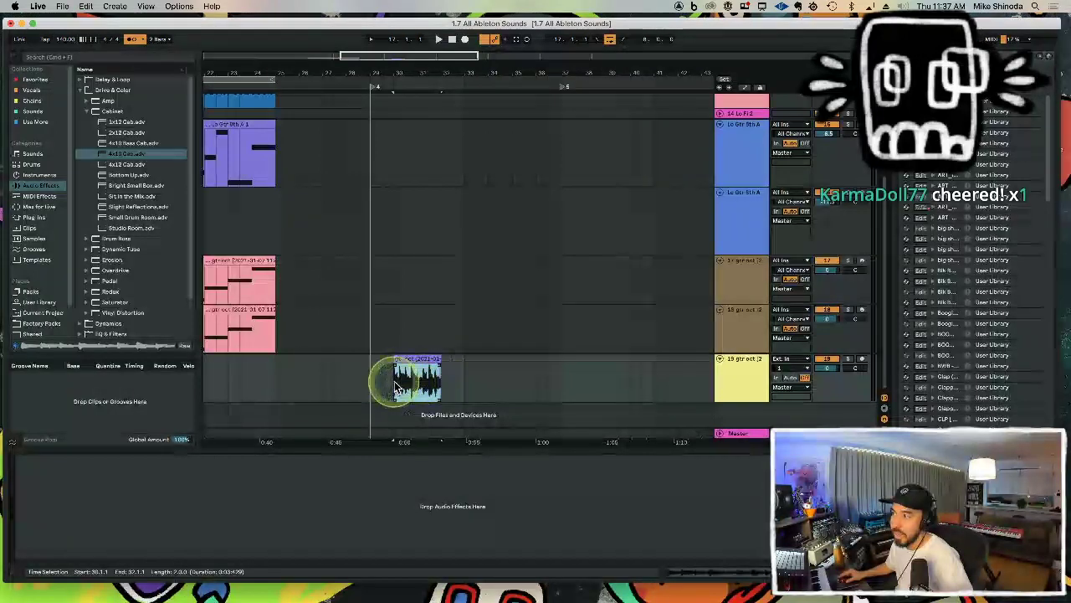
drag(393, 383, 420, 387)
key(Delete)
key(super+d)
shift+click(420, 387)
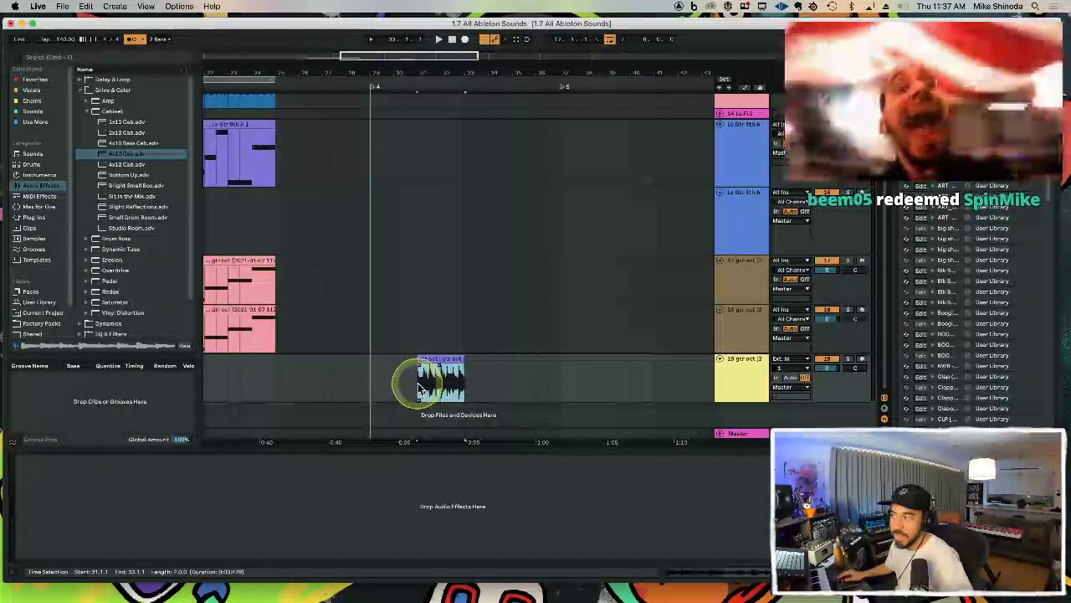
Step: Consolidate the rearranged guitar audio at bars 31 to 33 and load the resulting clip into the sampler on track 18
right_click(420, 387)
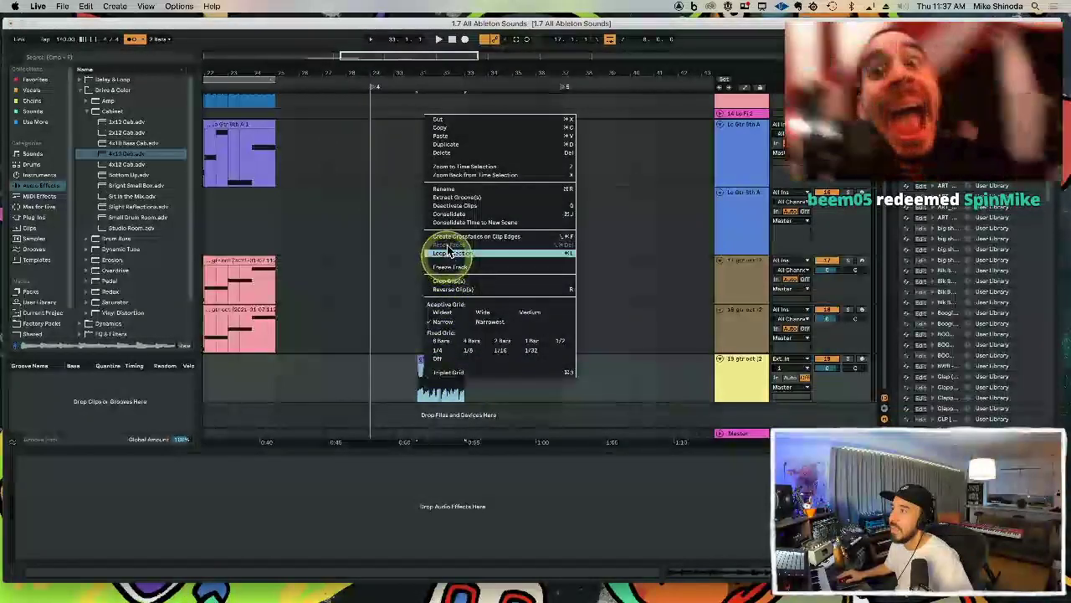
click(456, 216)
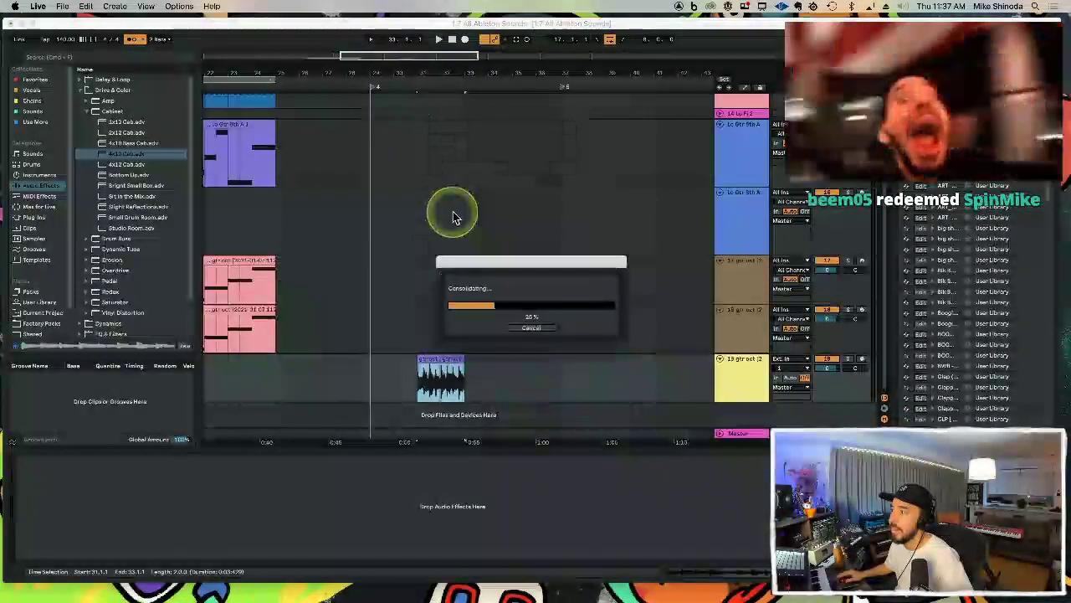
click(732, 326)
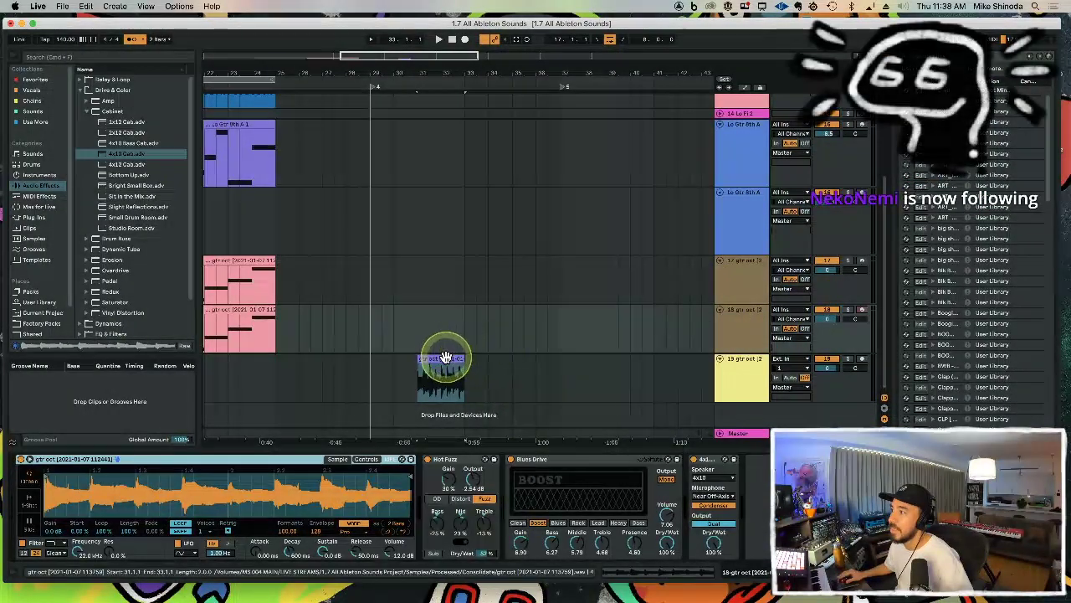
drag(445, 359, 280, 485)
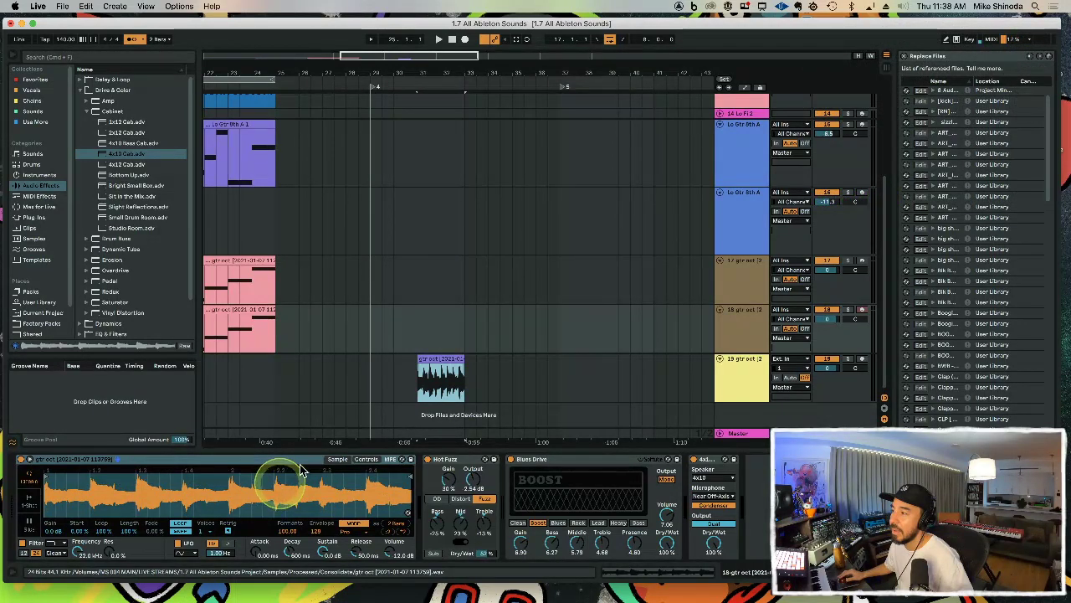
Step: Play the arrangement from bar 17 and pan octave guitar track 18 to 50R and track 17 to 50L
click(390, 378)
click(371, 328)
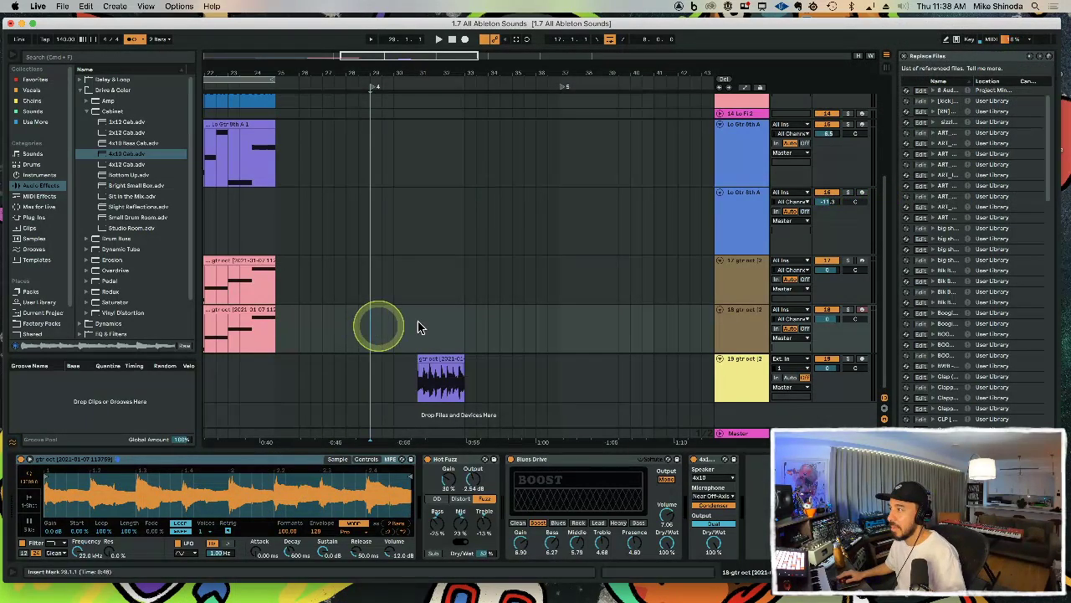
click(519, 389)
drag(308, 77, 495, 72)
click(295, 260)
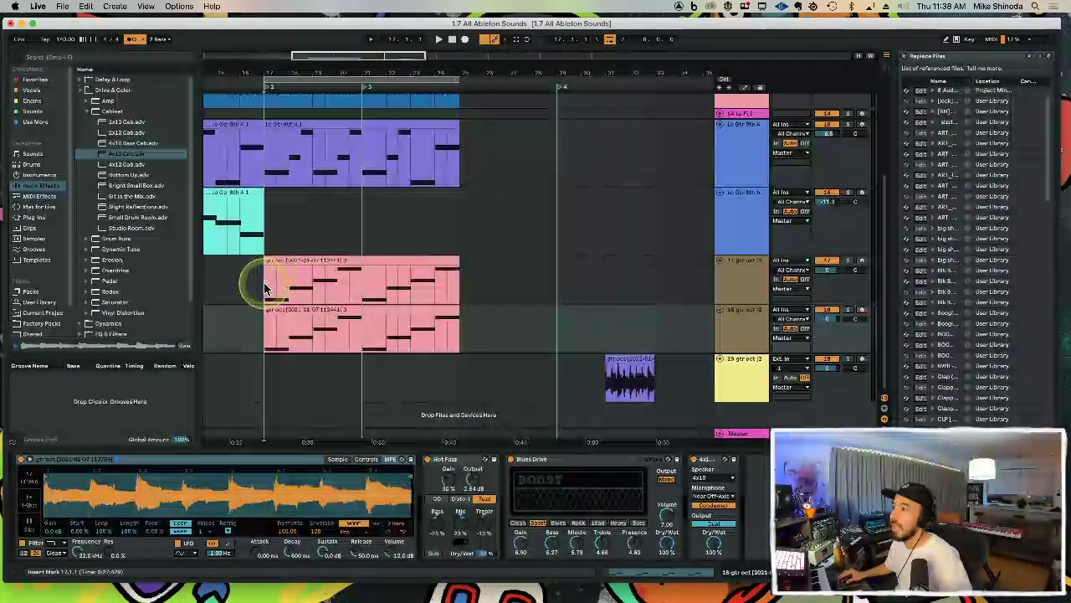
key(space)
mouse_move(855, 326)
mouse_down()
mouse_move(848, 306)
mouse_move(854, 327)
mouse_up()
drag(853, 270, 855, 272)
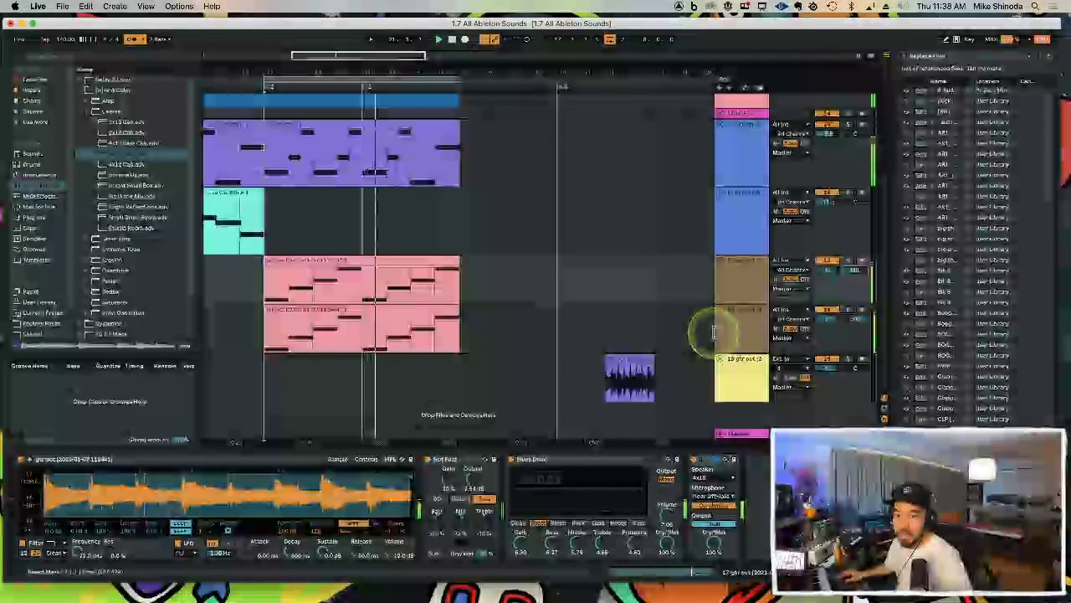
key(space)
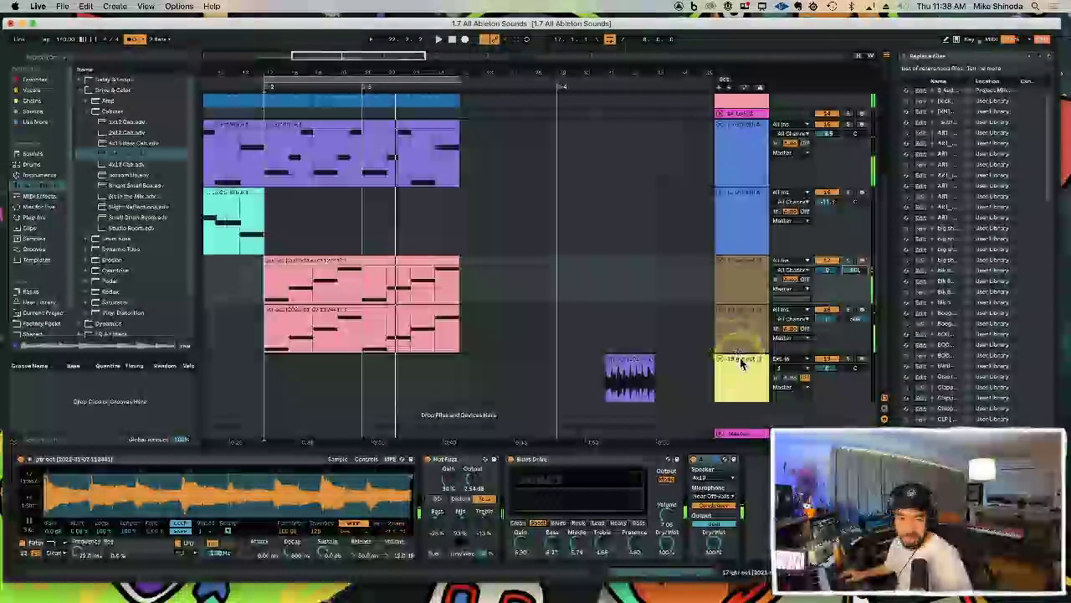
Step: Delete the temporary audio track 19 holding the consolidated guitar clip
click(741, 376)
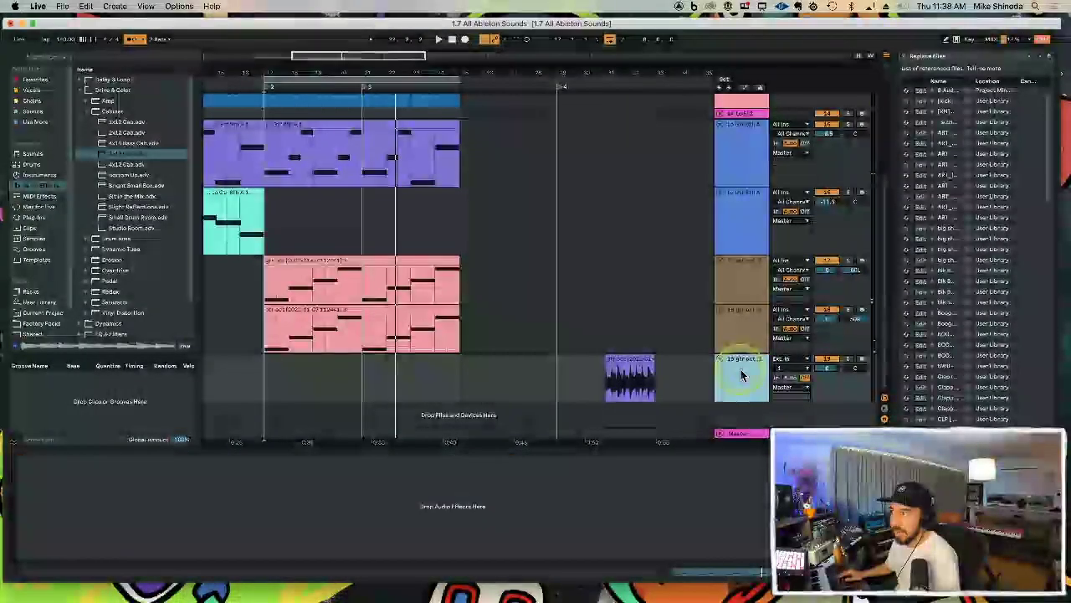
key(Delete)
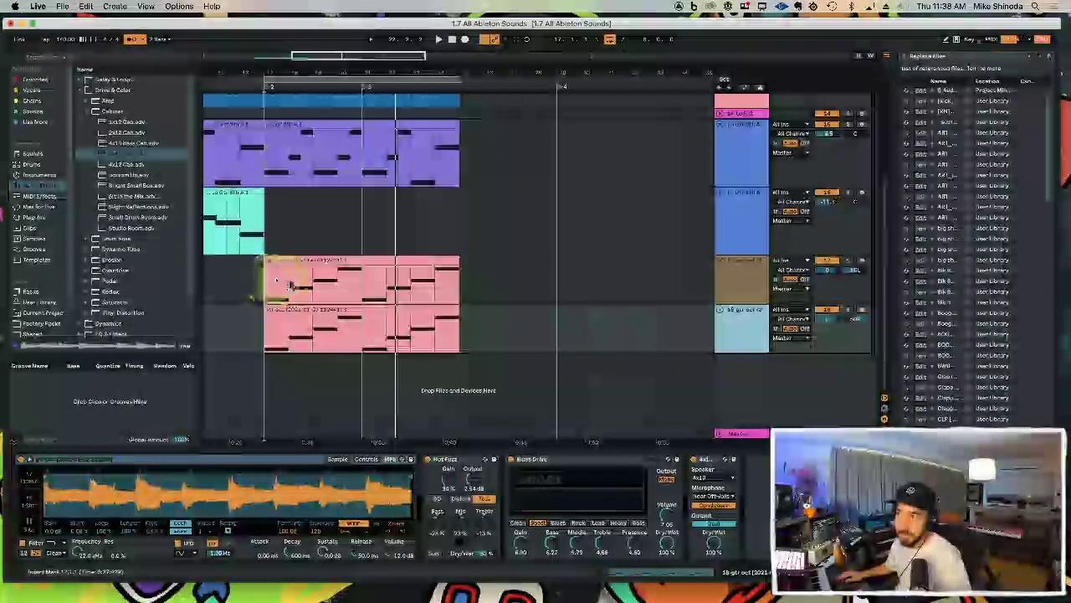
click(289, 337)
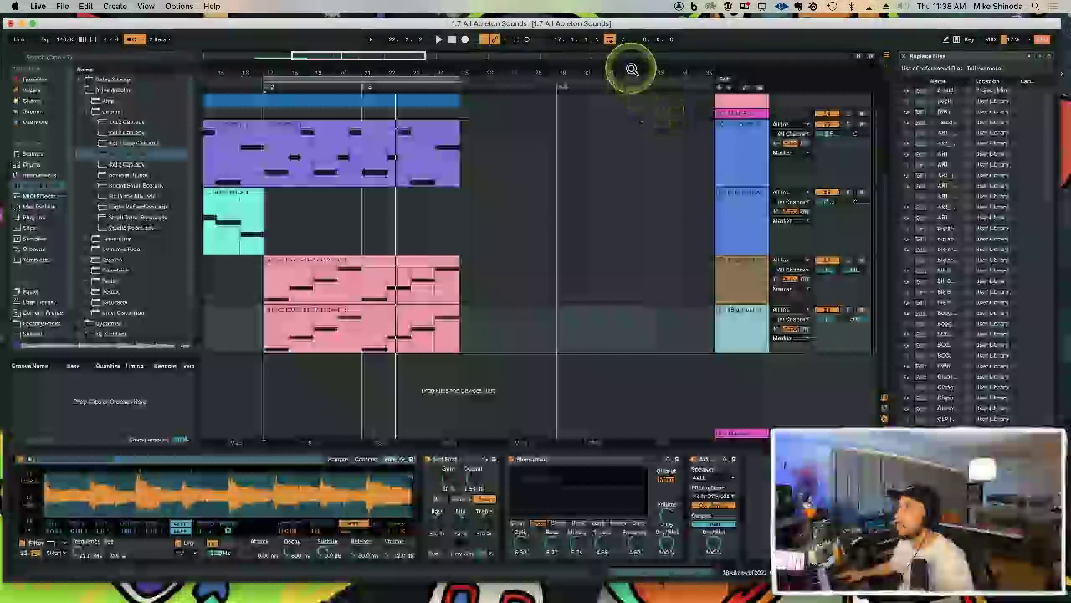
Step: Play from just before marker 2 and lower track 16's volume to -13.3 dB and octave guitar tracks 17 and 18 to -6.0 dB
drag(632, 69, 364, 283)
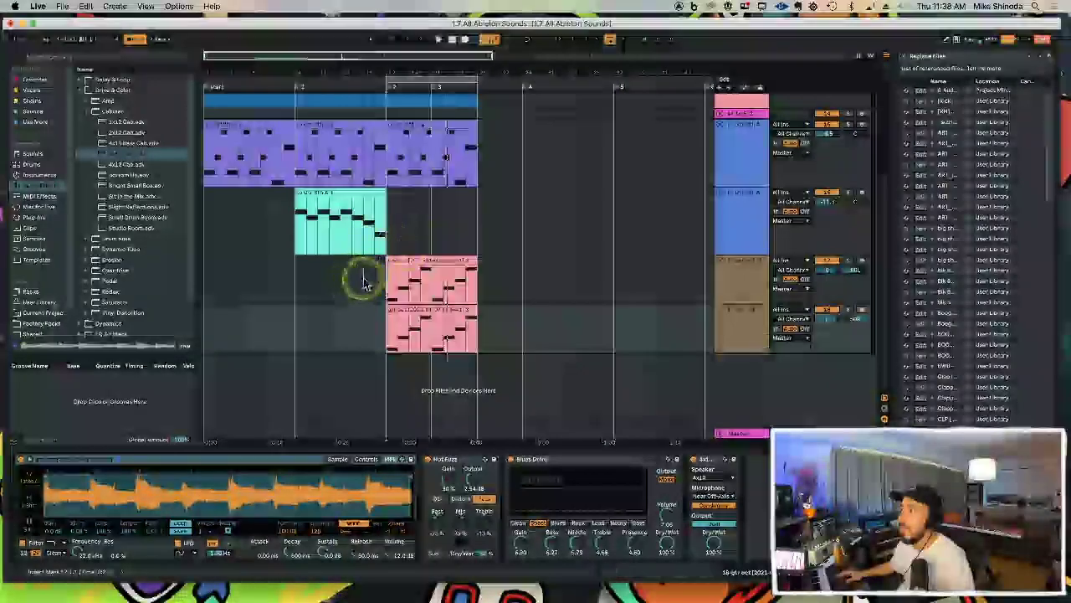
click(364, 283)
key(space)
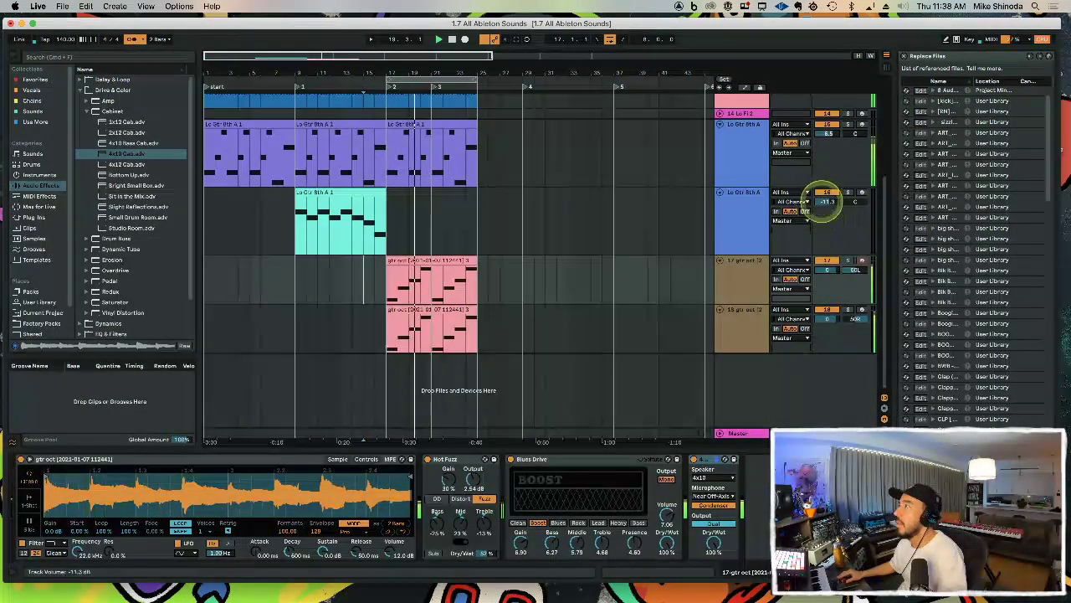
drag(822, 209, 822, 212)
drag(827, 270, 828, 273)
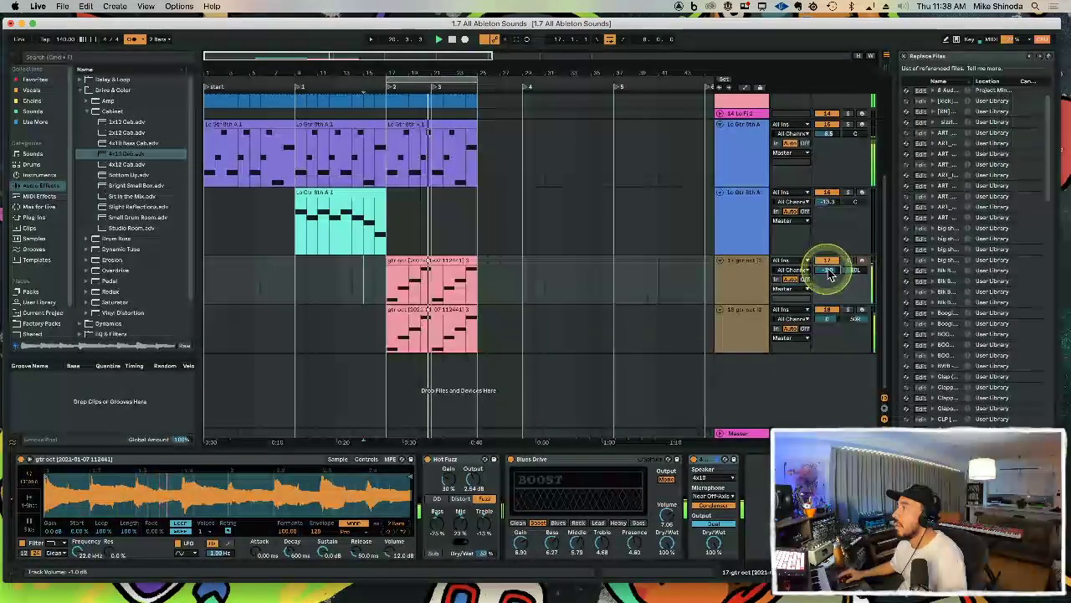
drag(822, 322, 823, 325)
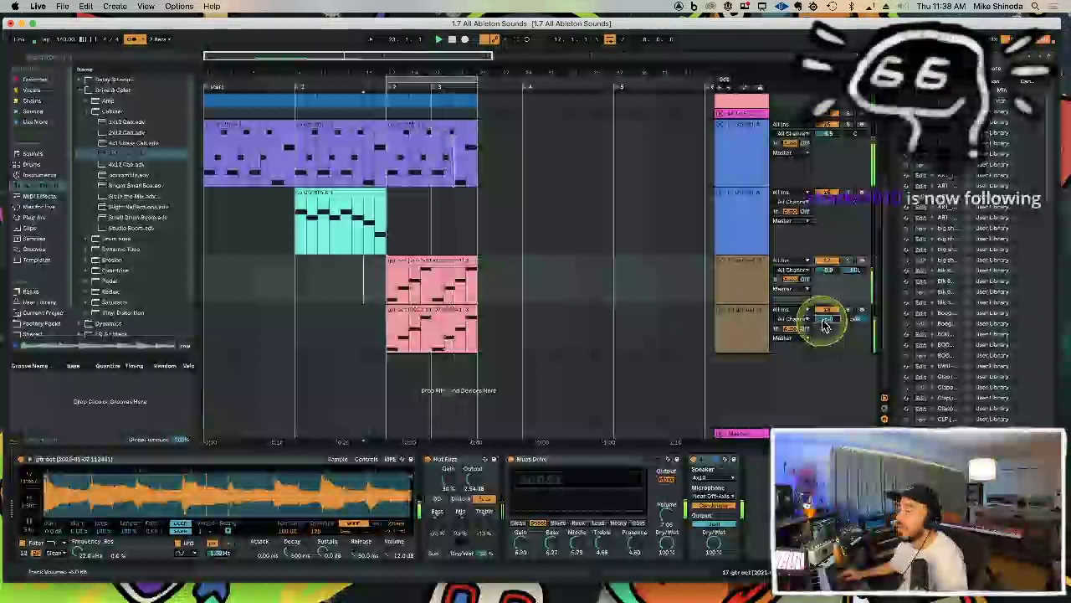
Step: Copy the Redux effect from guitar track 16 to the end of the device chains on tracks 17 and 18
click(748, 209)
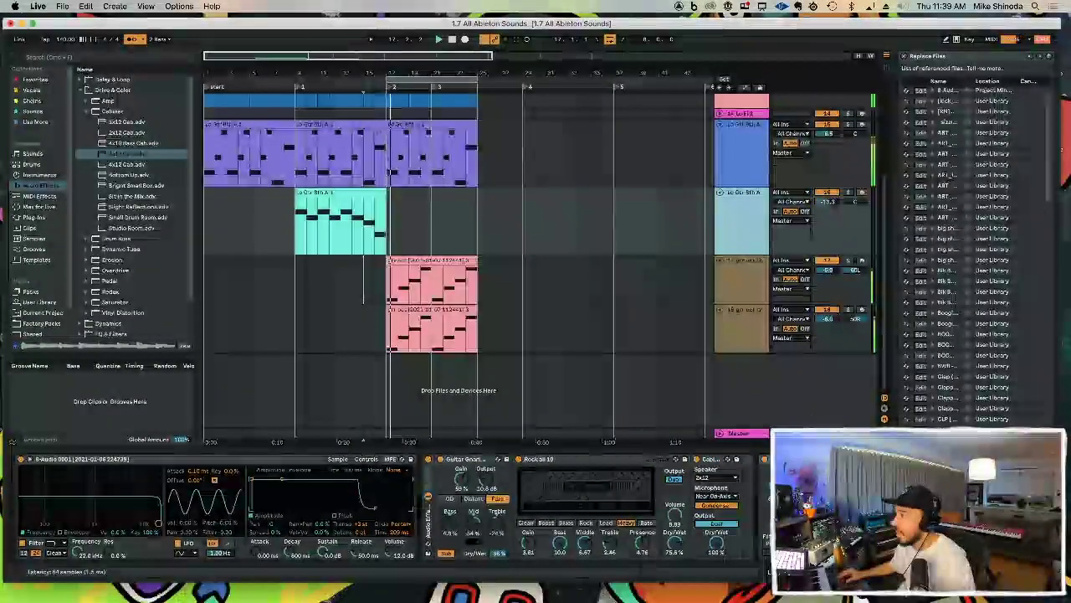
click(799, 460)
click(736, 275)
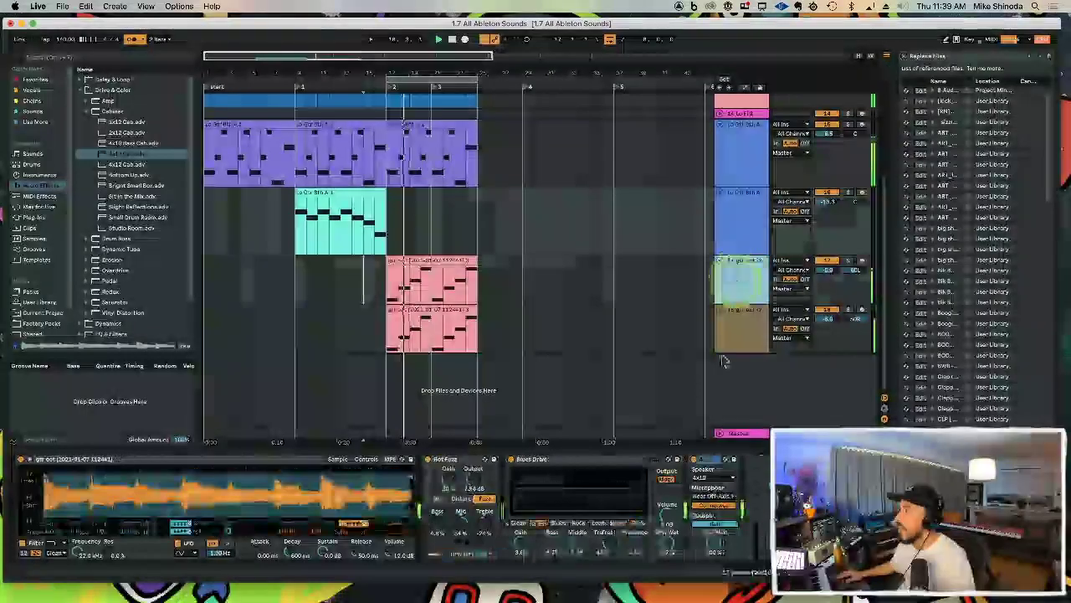
click(739, 482)
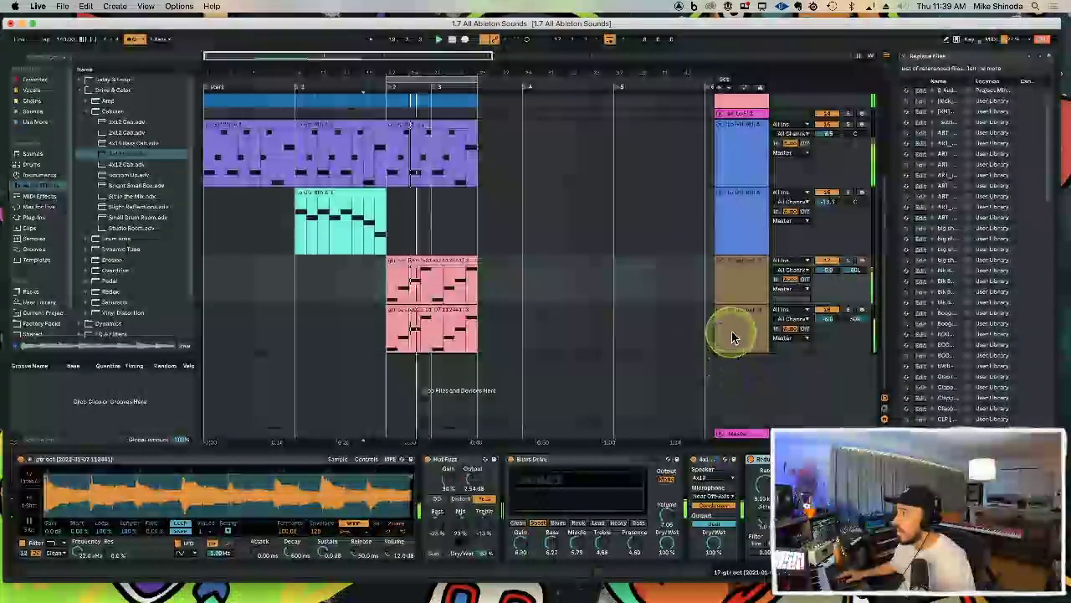
click(729, 329)
key(super+v)
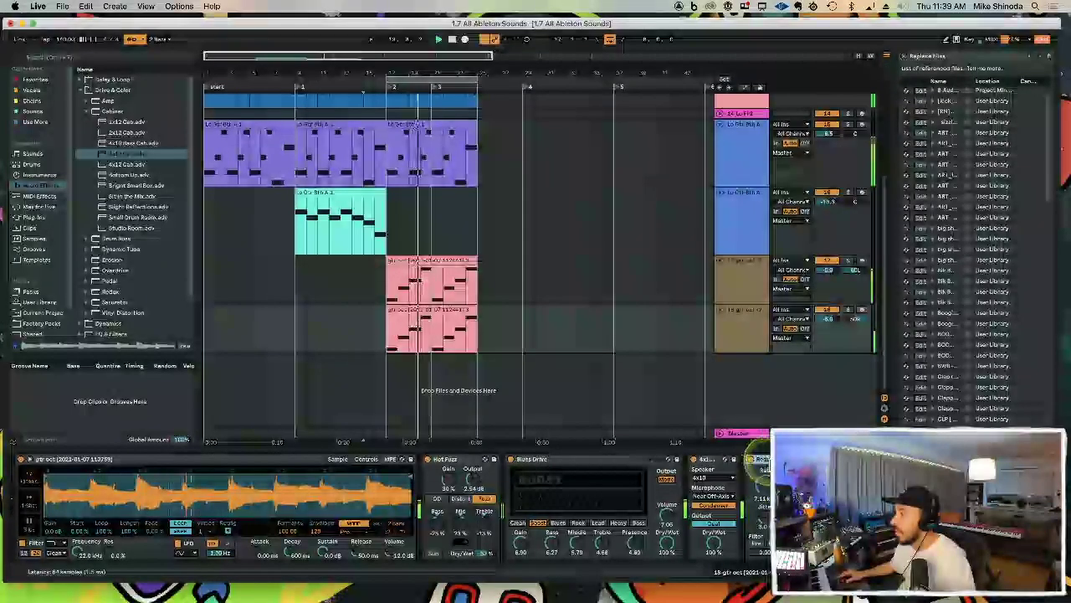
Step: Compare octave guitar tracks 17 and 18 with and without Redux during playback, undoing the effect's removal
click(746, 287)
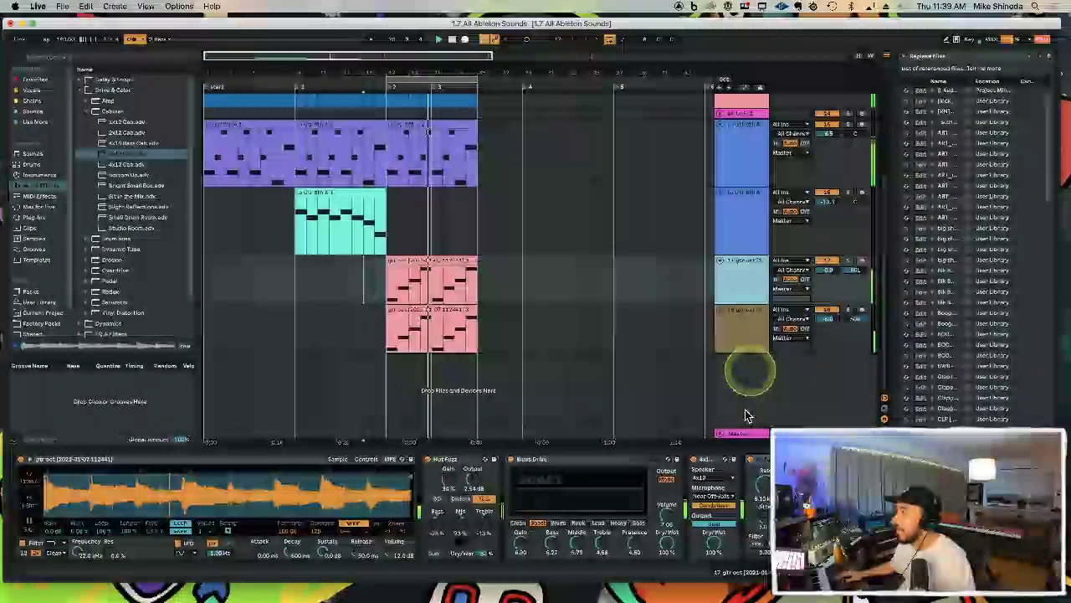
click(764, 461)
key(super+c)
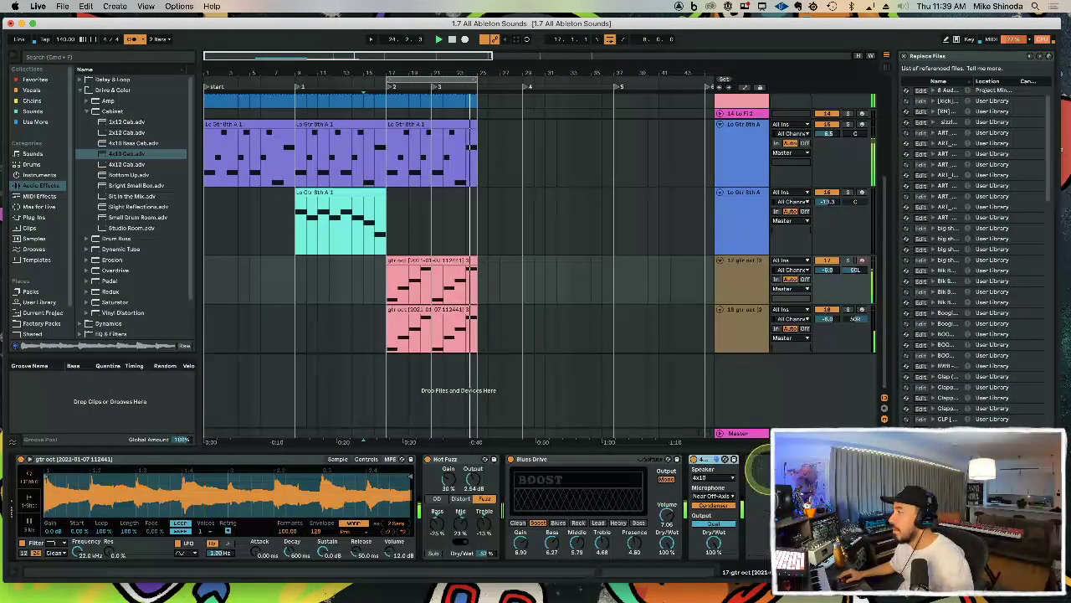
key(super+z)
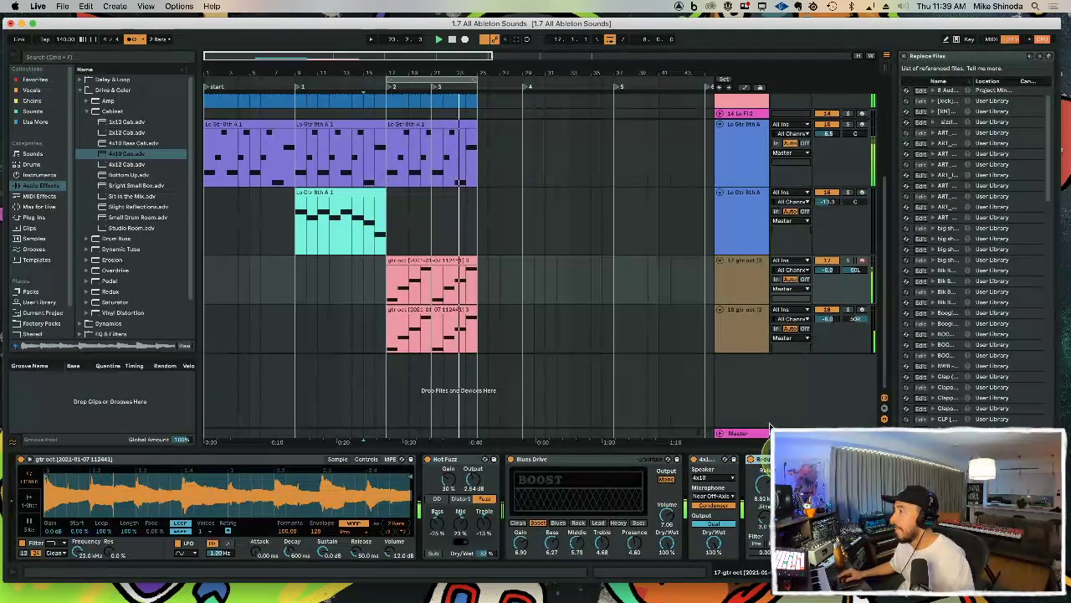
click(748, 342)
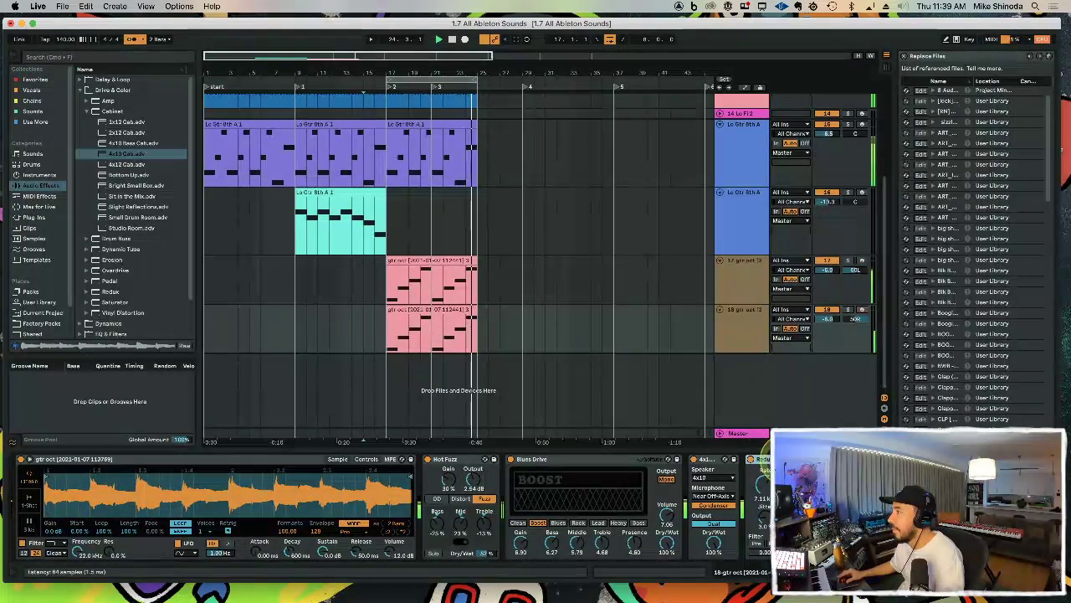
key(Delete)
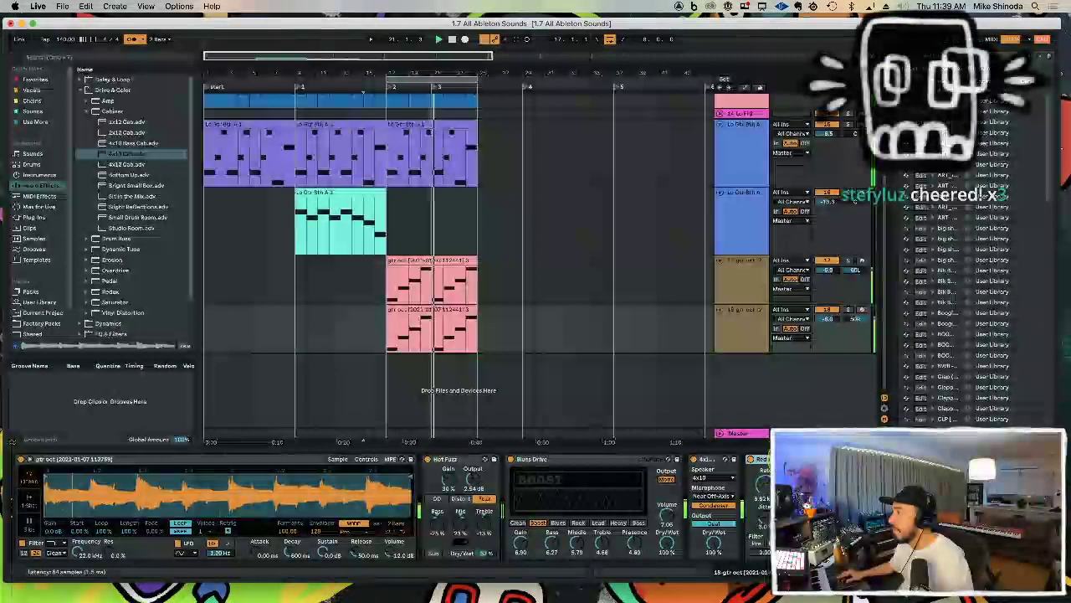
click(746, 293)
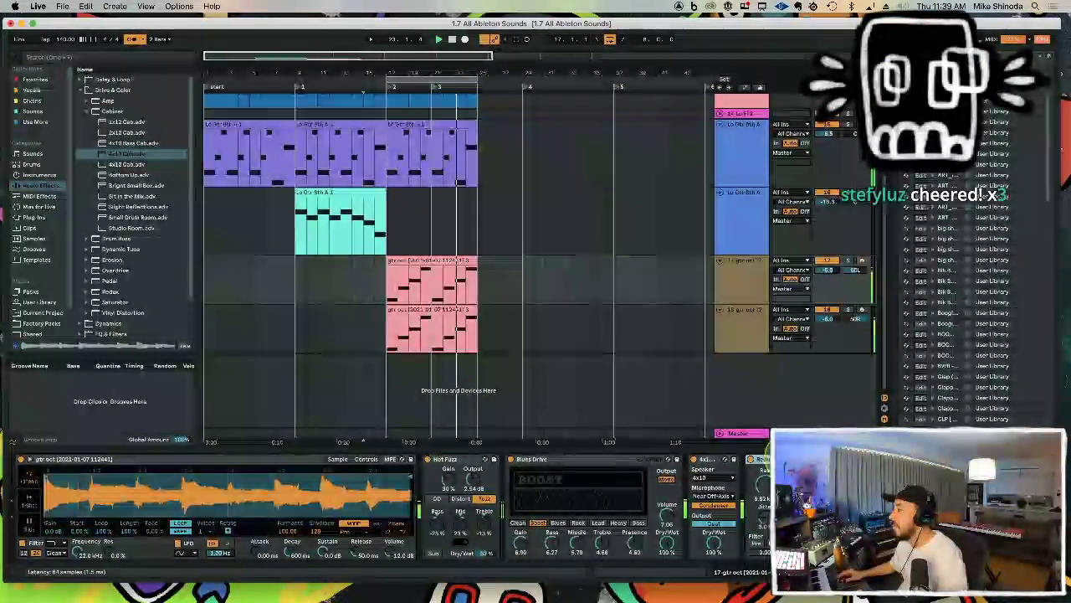
click(706, 459)
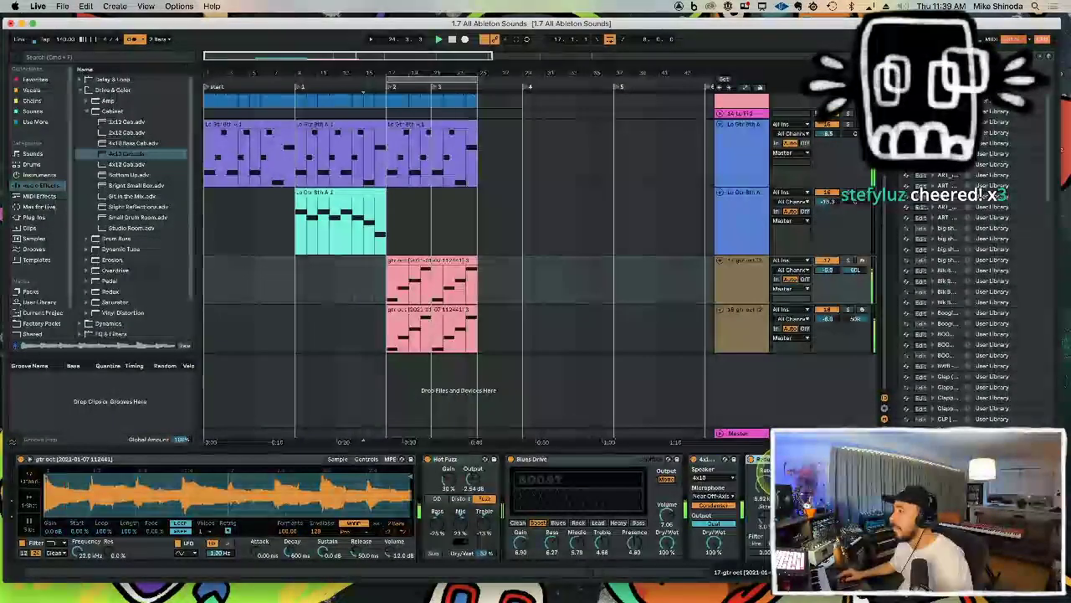
Step: Play from bar 13 and extend the loop back to the start of the song so it covers bars 1 to 25
click(497, 313)
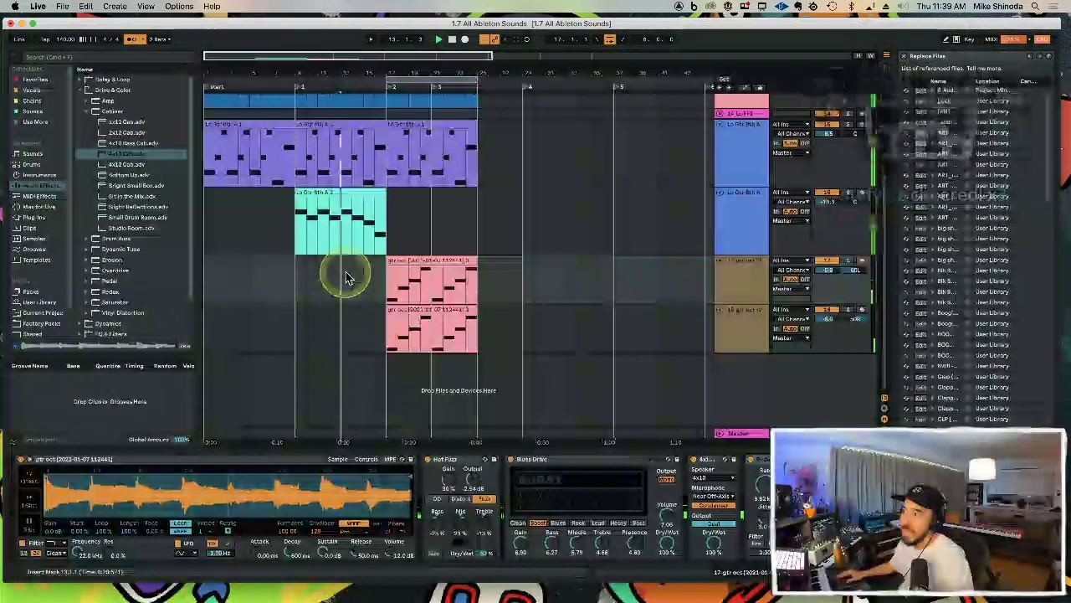
click(348, 278)
key(space)
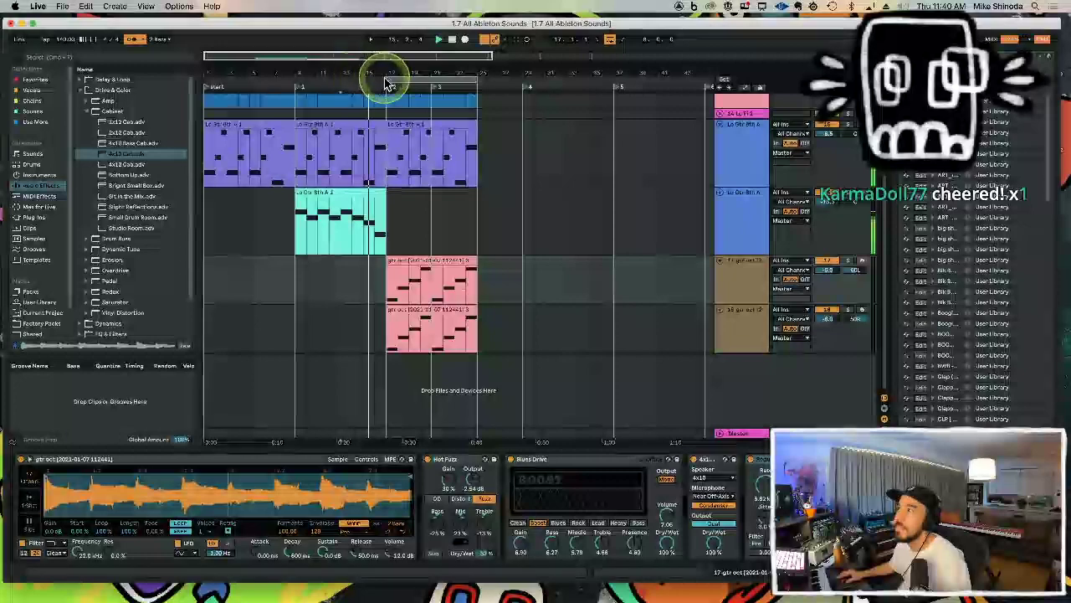
drag(387, 80, 193, 73)
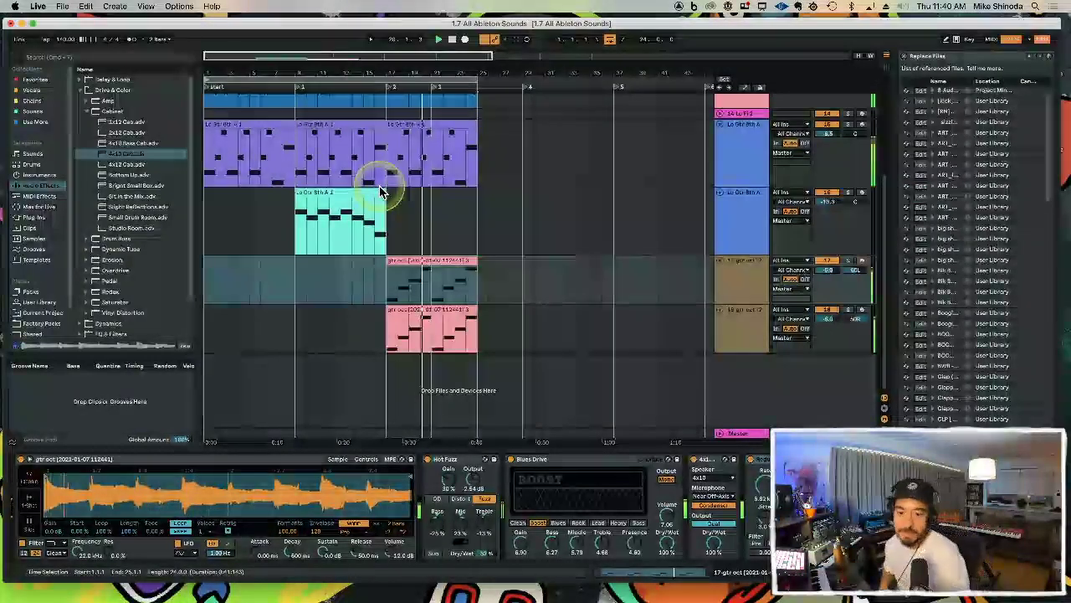
Step: Examine the device chains of the drum track 13 and octave guitar track 17
scroll(394, 215, up, 5)
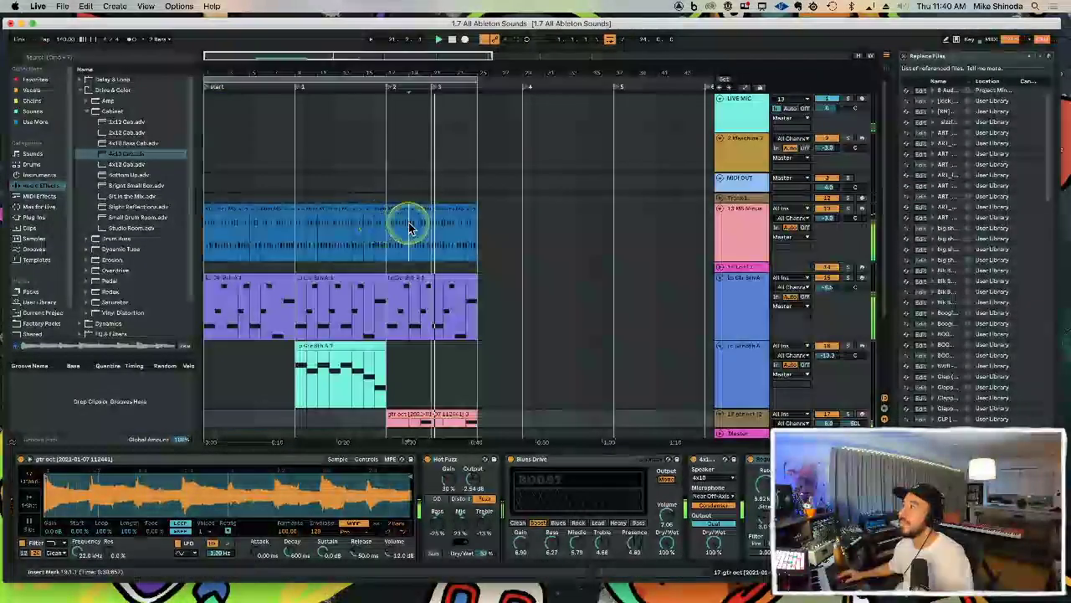
click(410, 224)
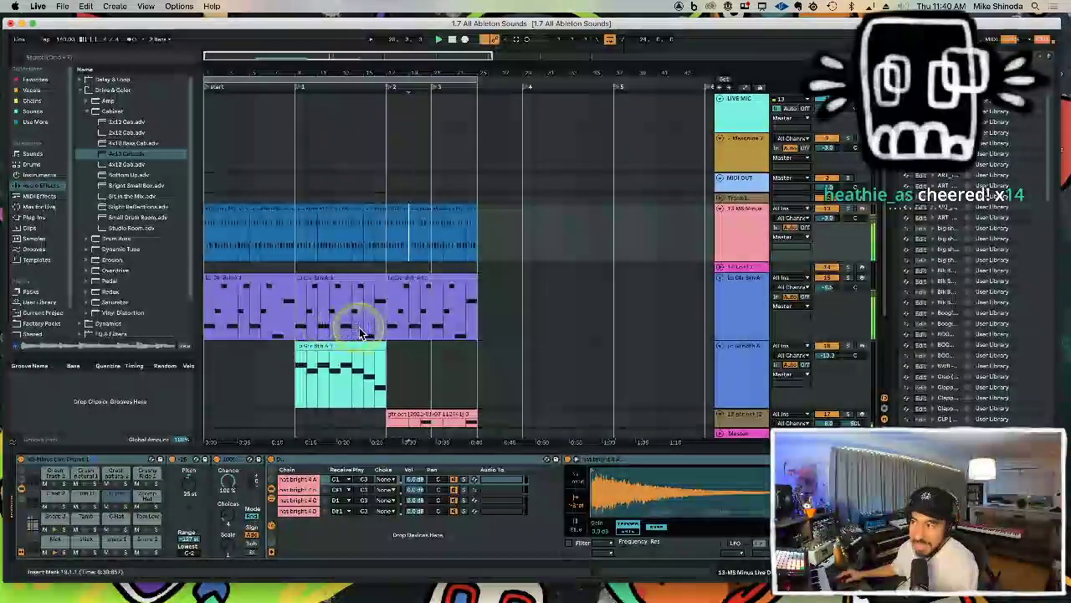
scroll(464, 327, down, 3)
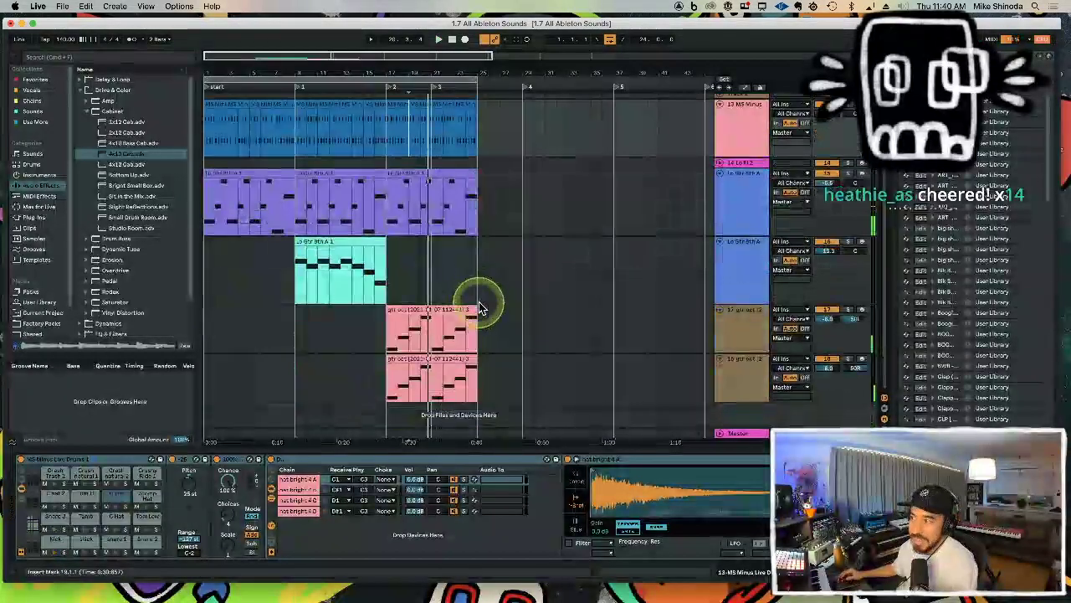
click(743, 324)
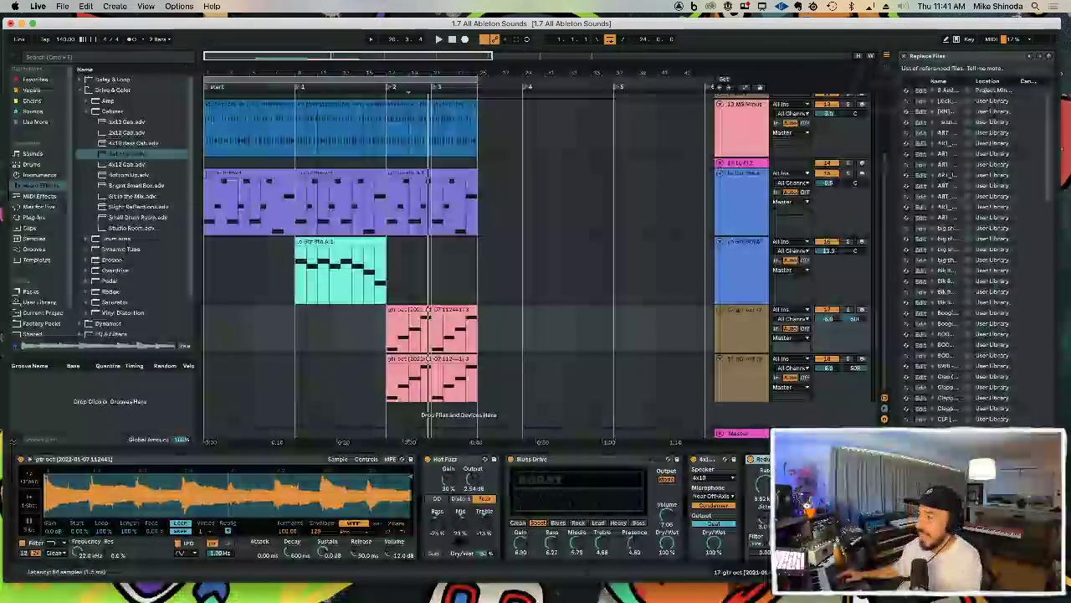
Step: Remove the Redux effect from octave guitar tracks 17 and 18
click(734, 335)
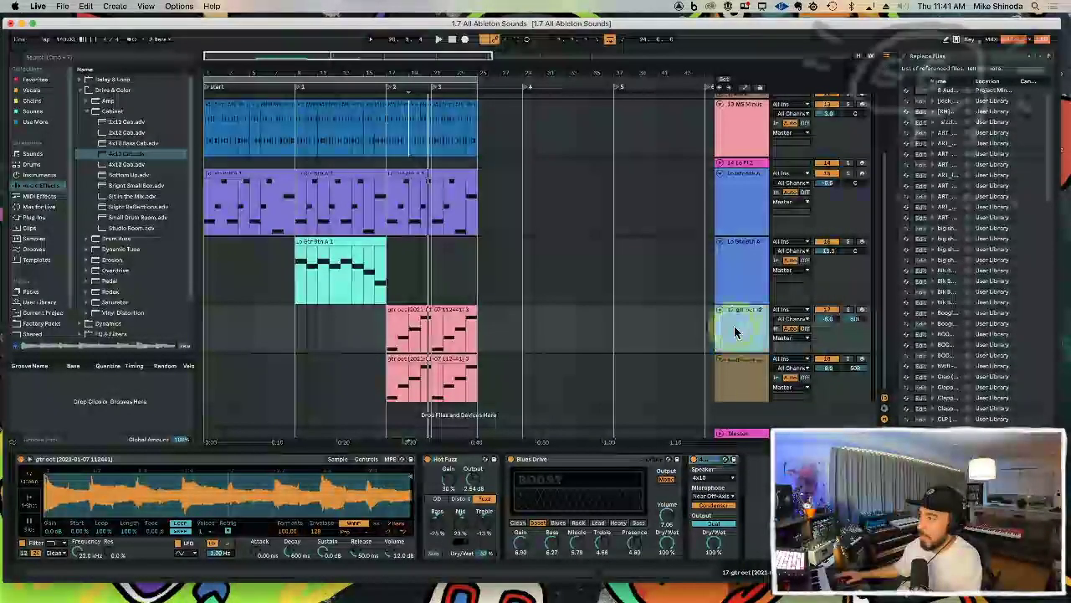
click(750, 382)
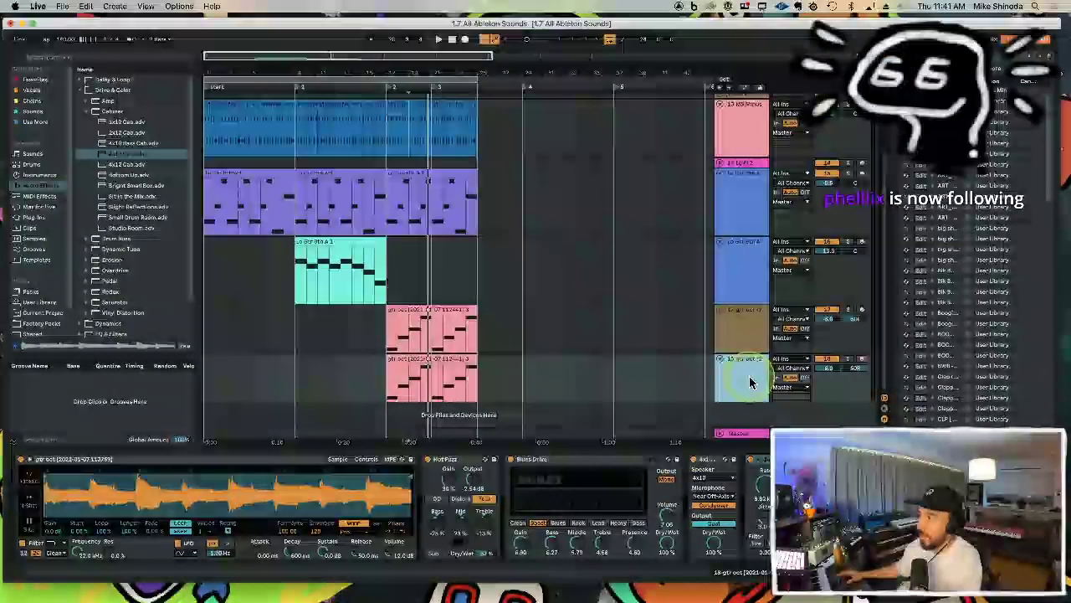
click(760, 459)
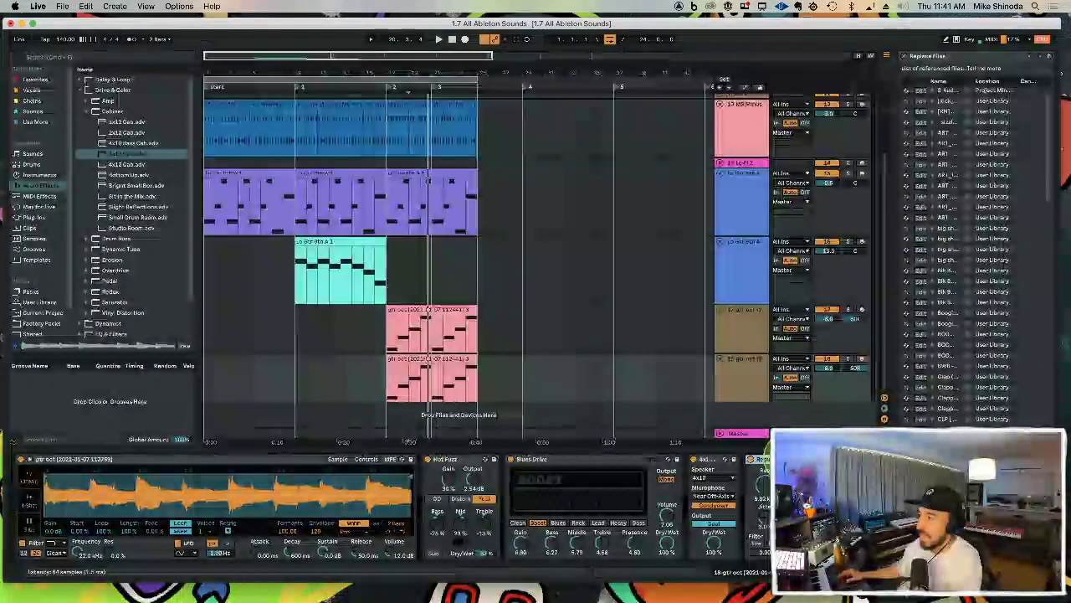
key(Delete)
click(376, 244)
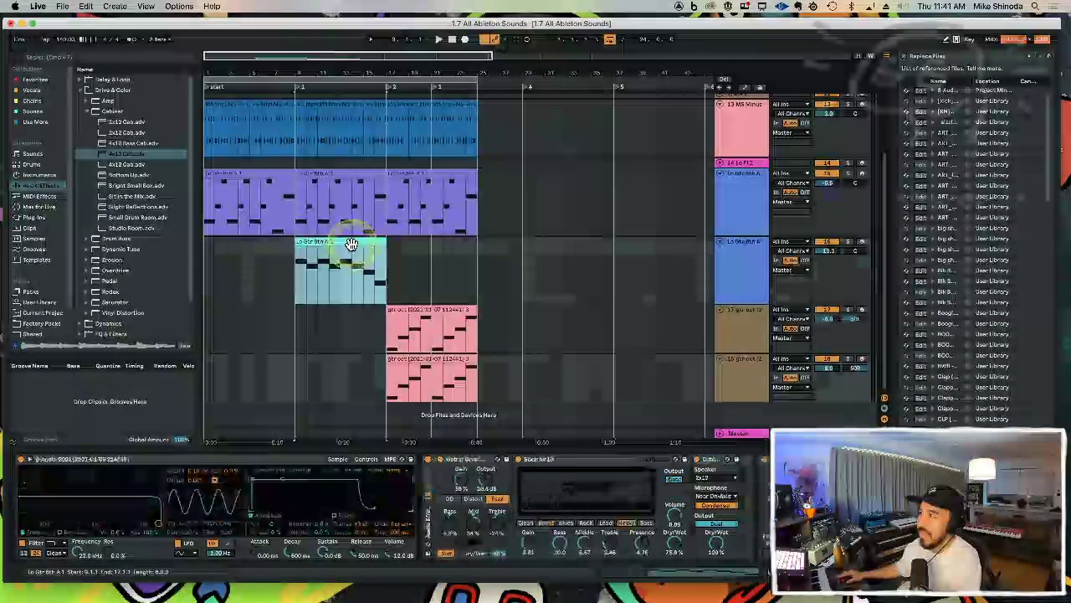
Step: Insert an audio track below track 18 with external input 12 and Auto monitoring, then arm it to record from bar 33
click(725, 380)
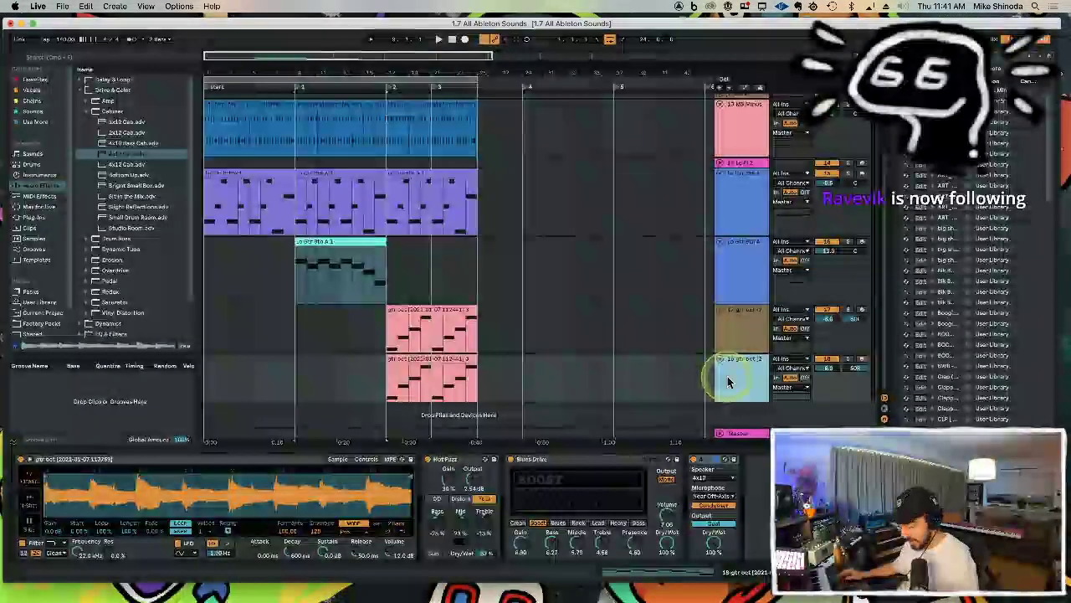
key(super+t)
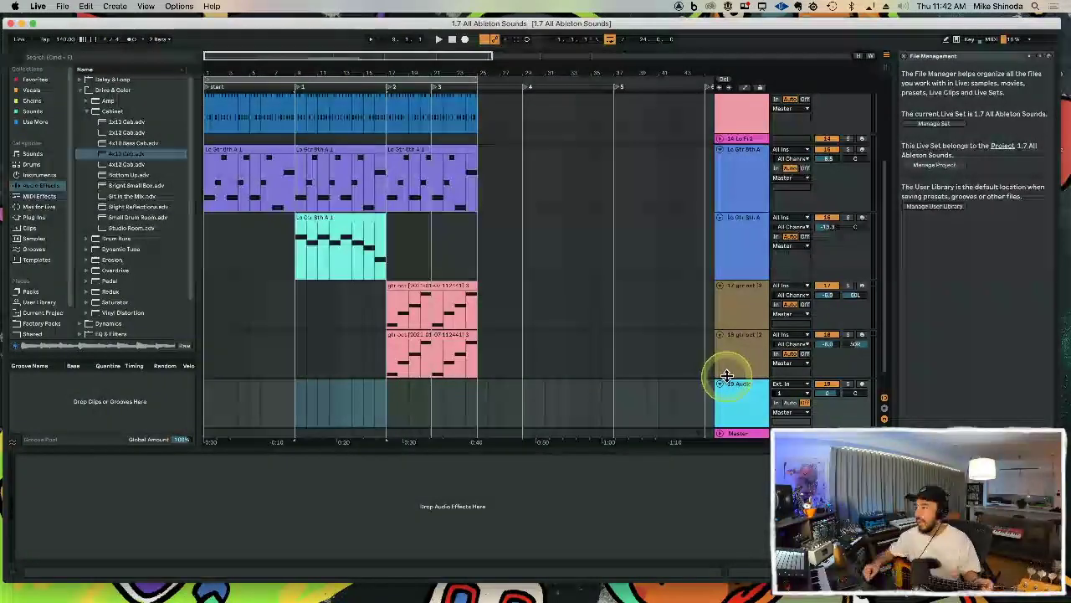
click(799, 391)
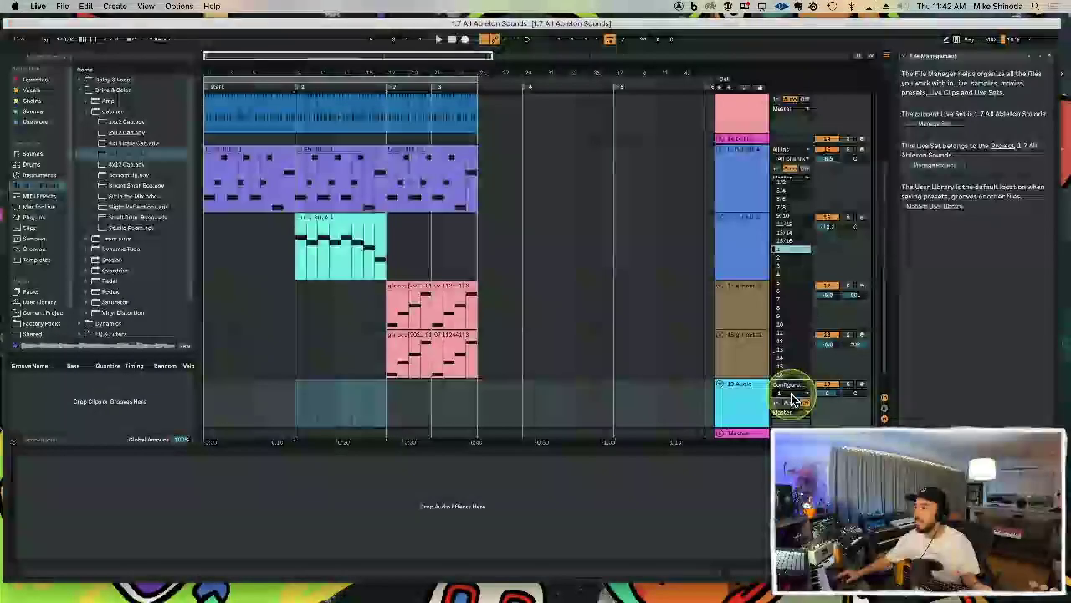
click(785, 343)
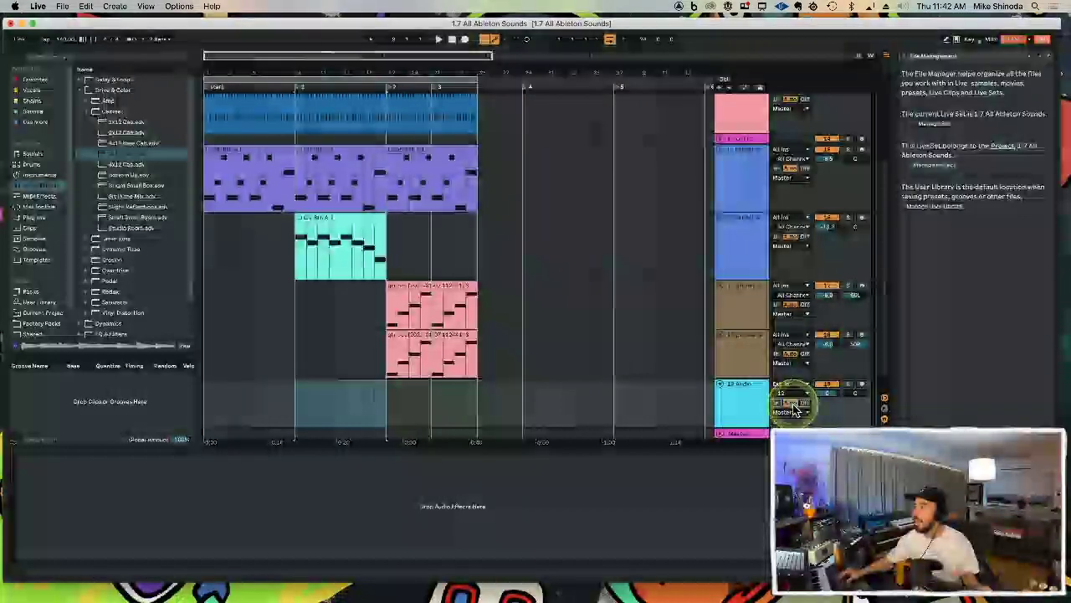
click(863, 385)
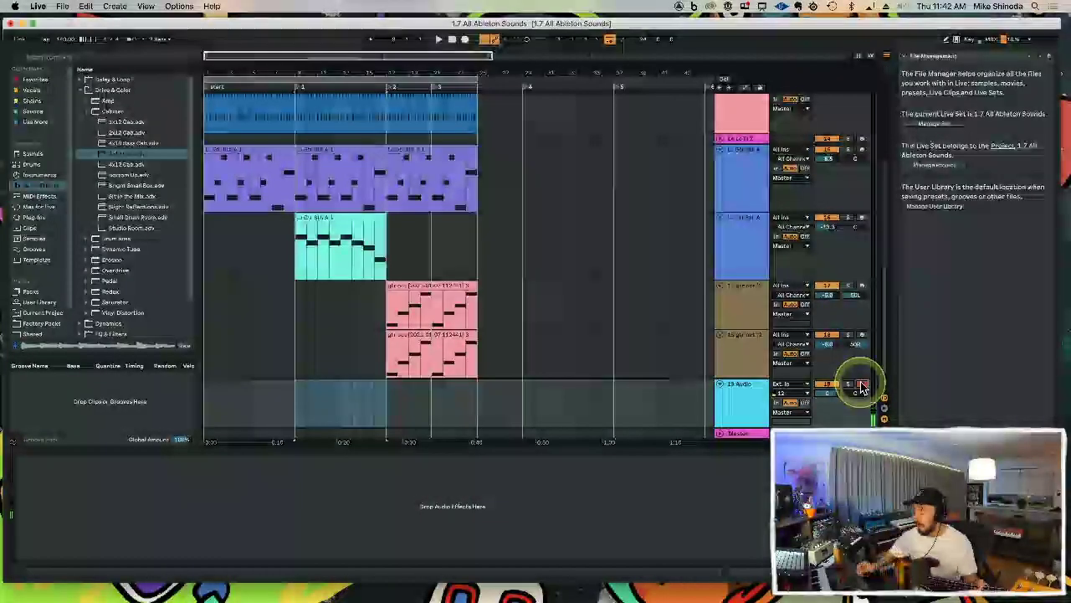
click(563, 402)
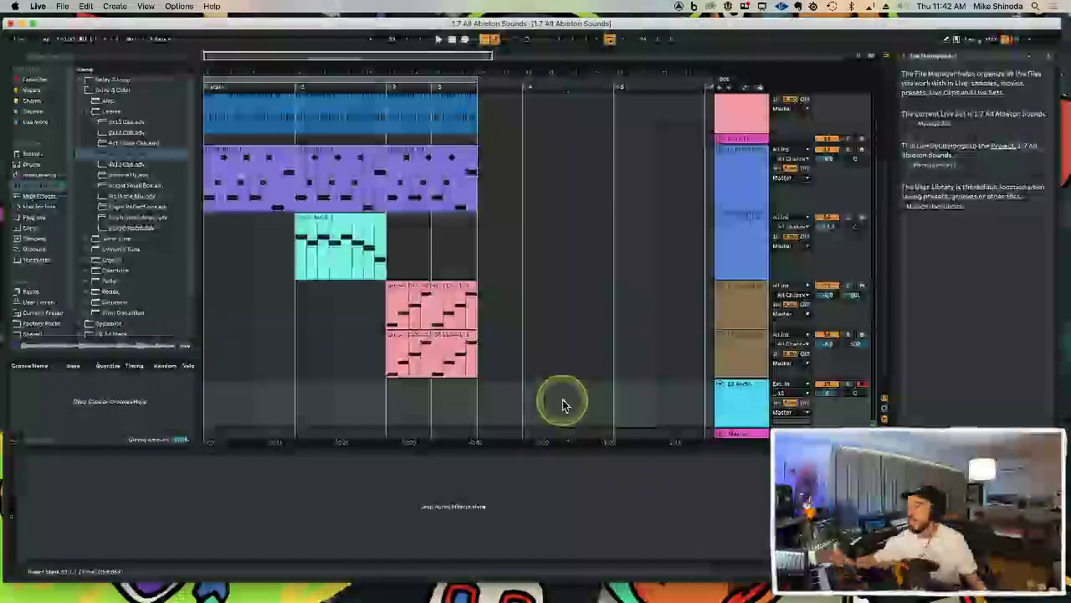
key(F9)
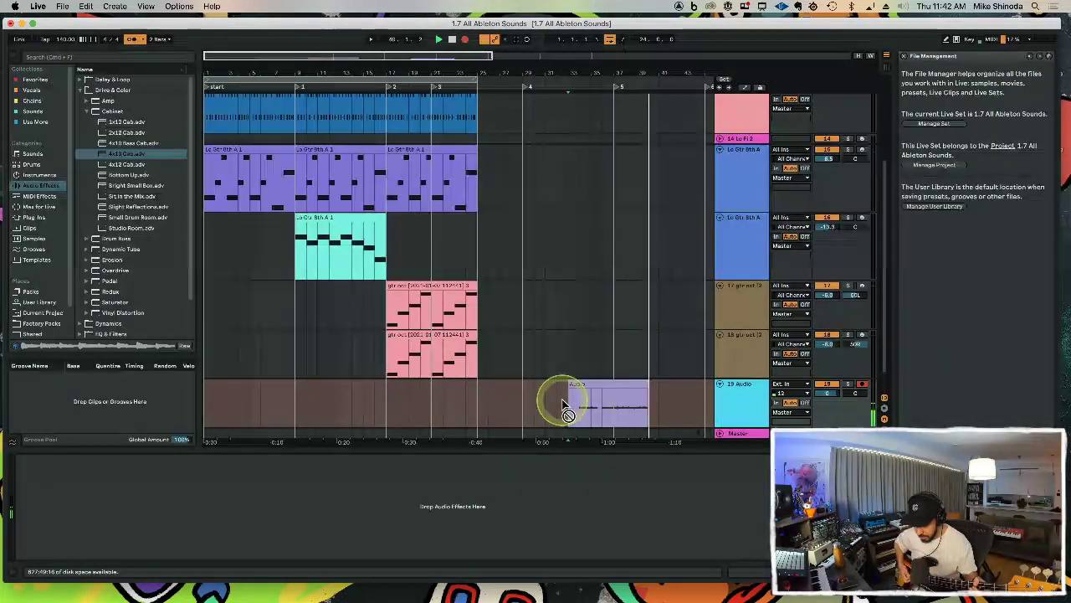
key(space)
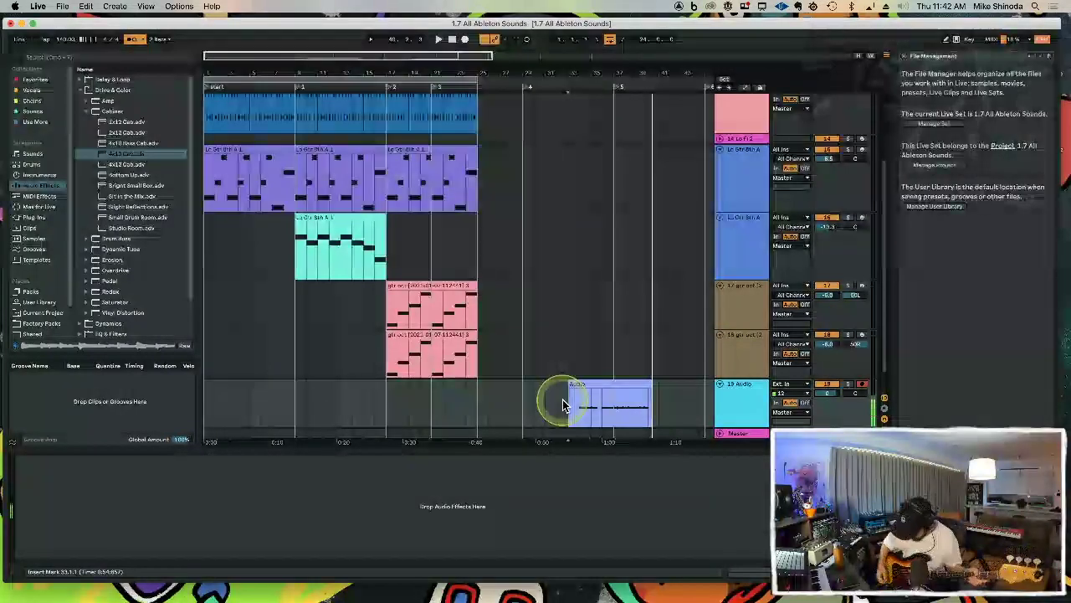
key(Delete)
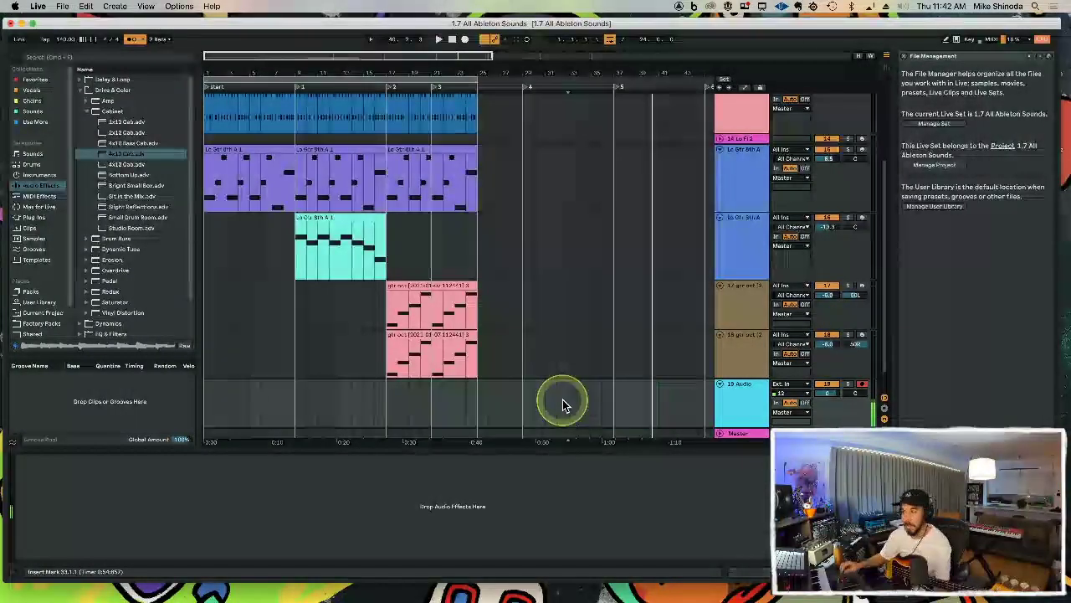
Step: Record a new take on track 19 from bar 33 and audition it from bar 36
key(F9)
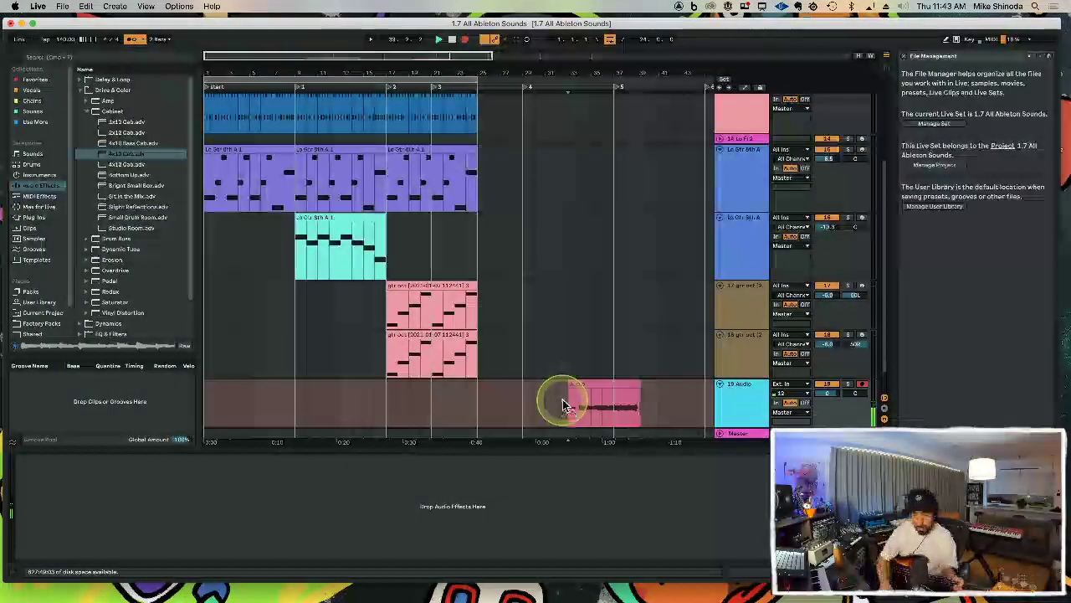
key(space)
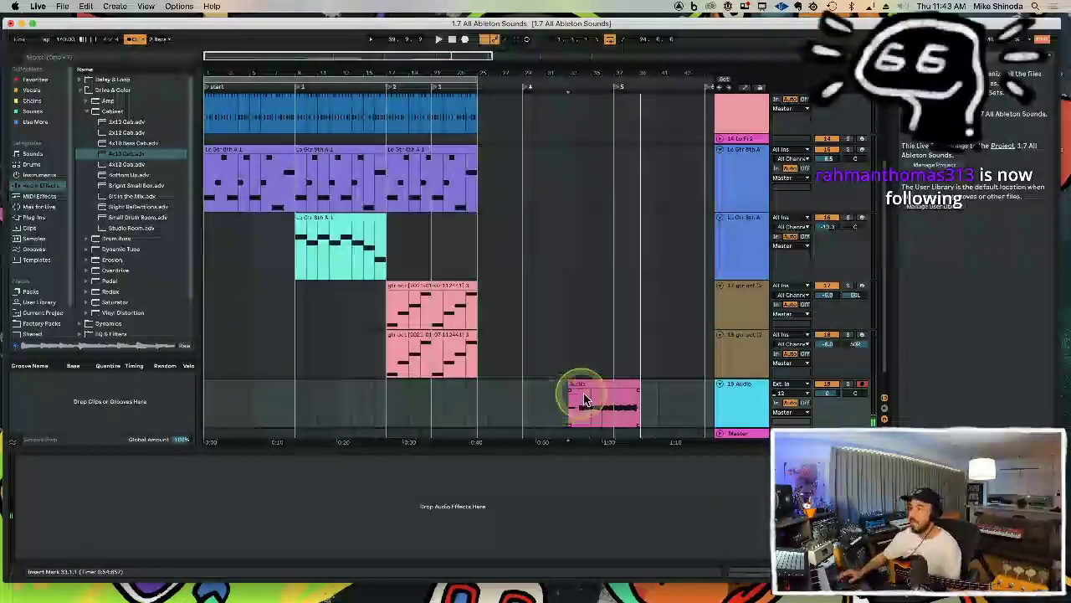
double_click(592, 380)
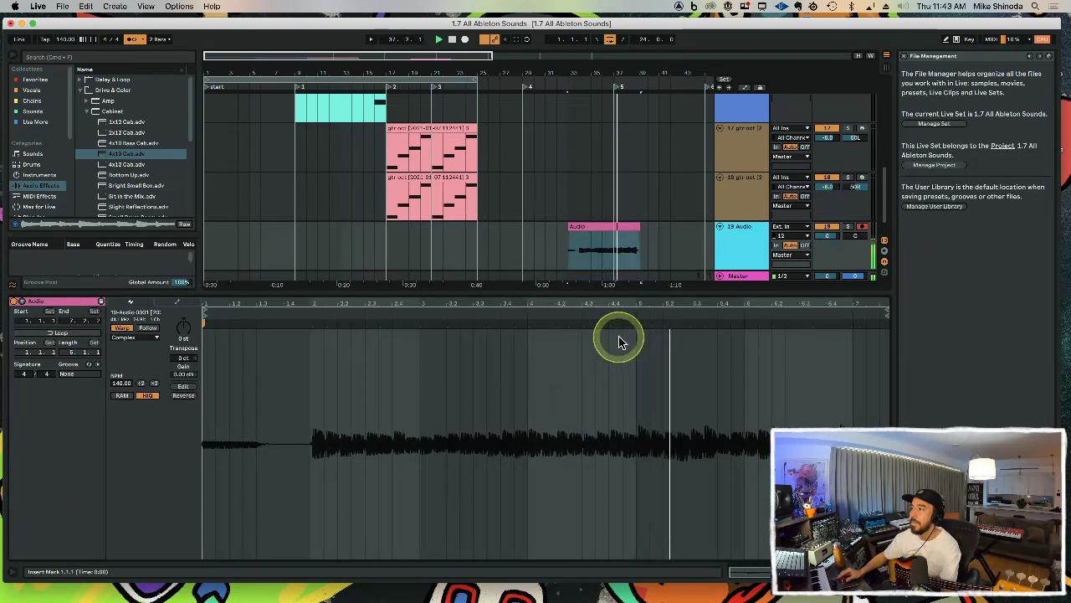
click(612, 267)
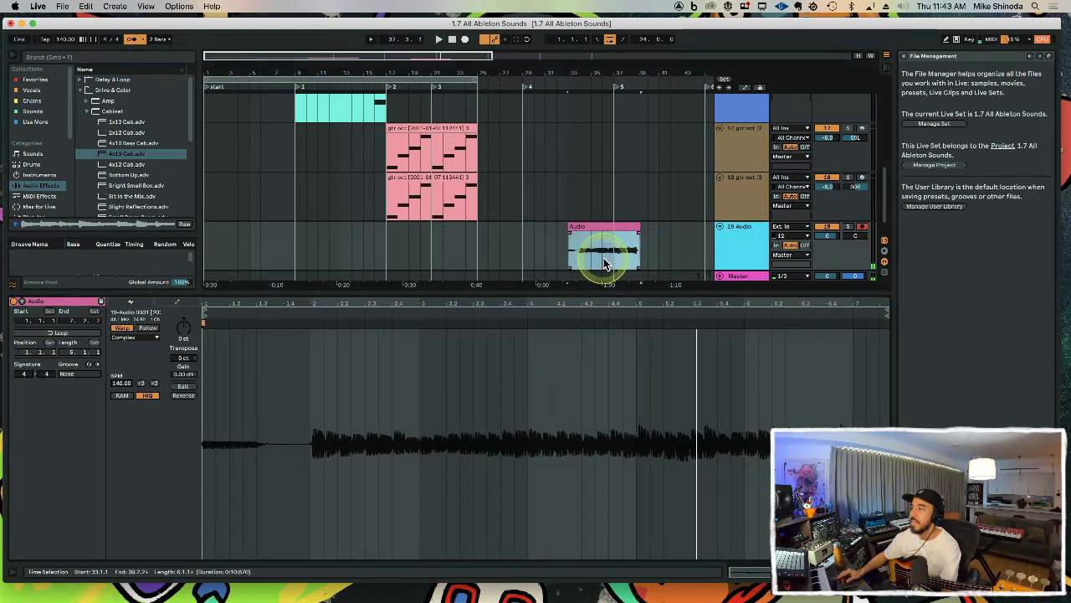
click(604, 251)
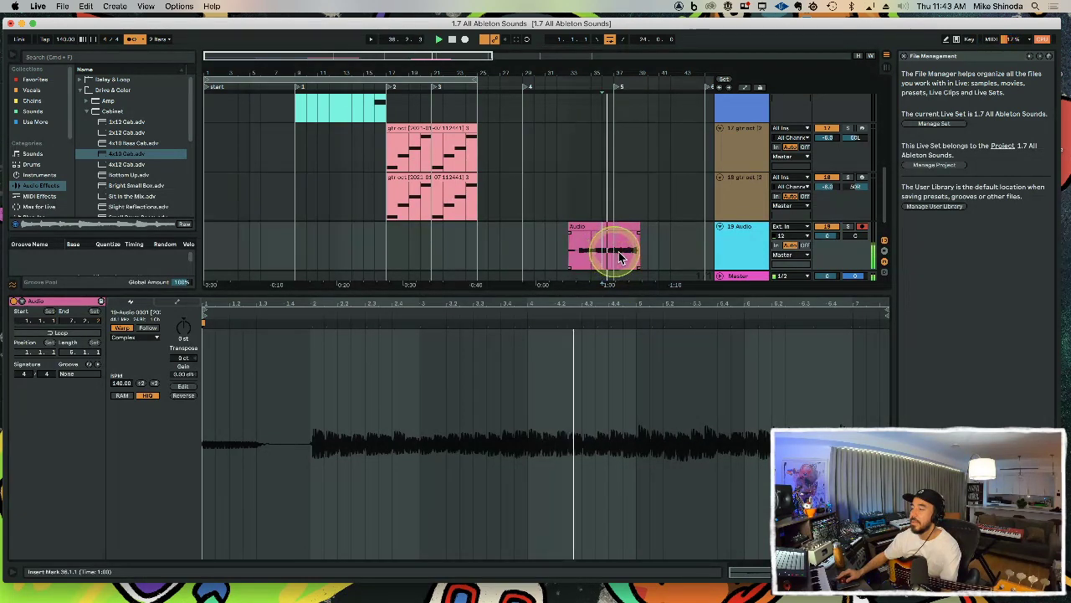
key(space)
Step: Loop the bar from 36 to 37 of the recorded take and play it
shift+click(616, 256)
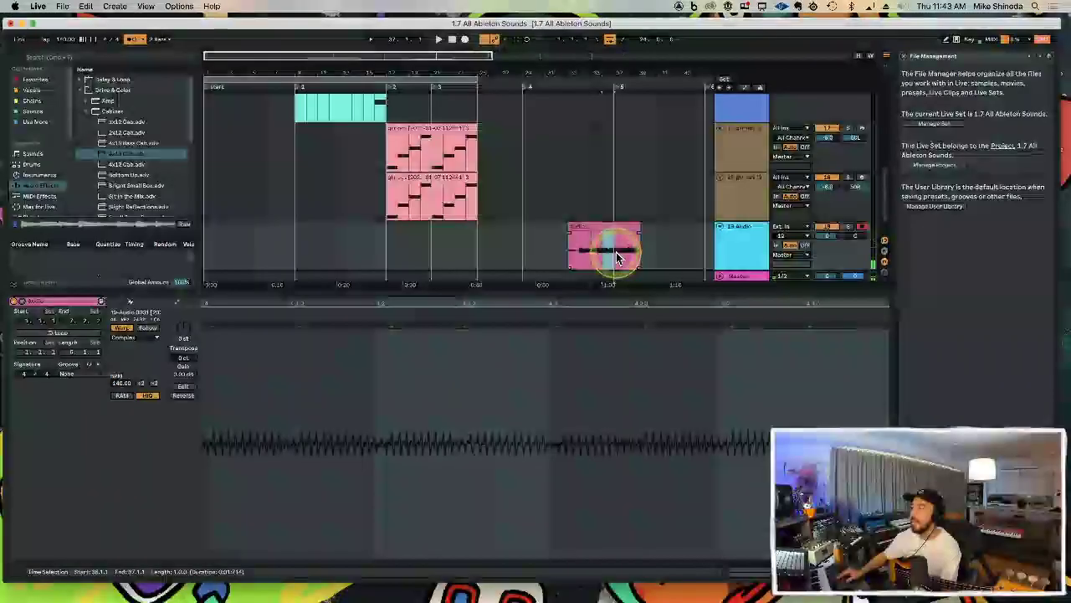
key(super+l)
key(space)
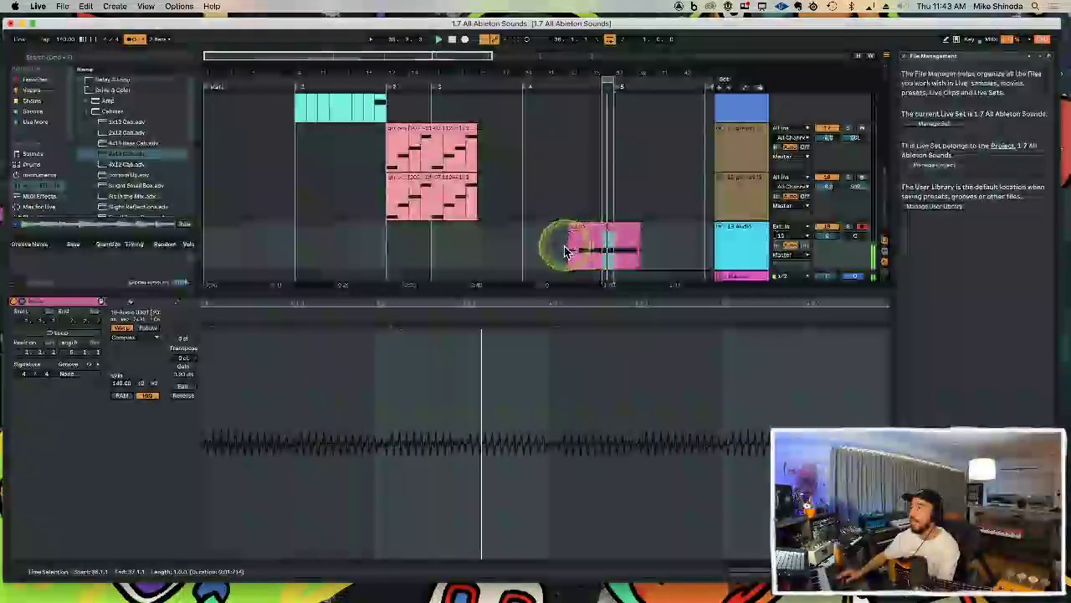
Step: Trim the take on track 19 to the looped bar by deleting the audio before bar 36 and after bar 37
drag(565, 247, 602, 249)
key(Delete)
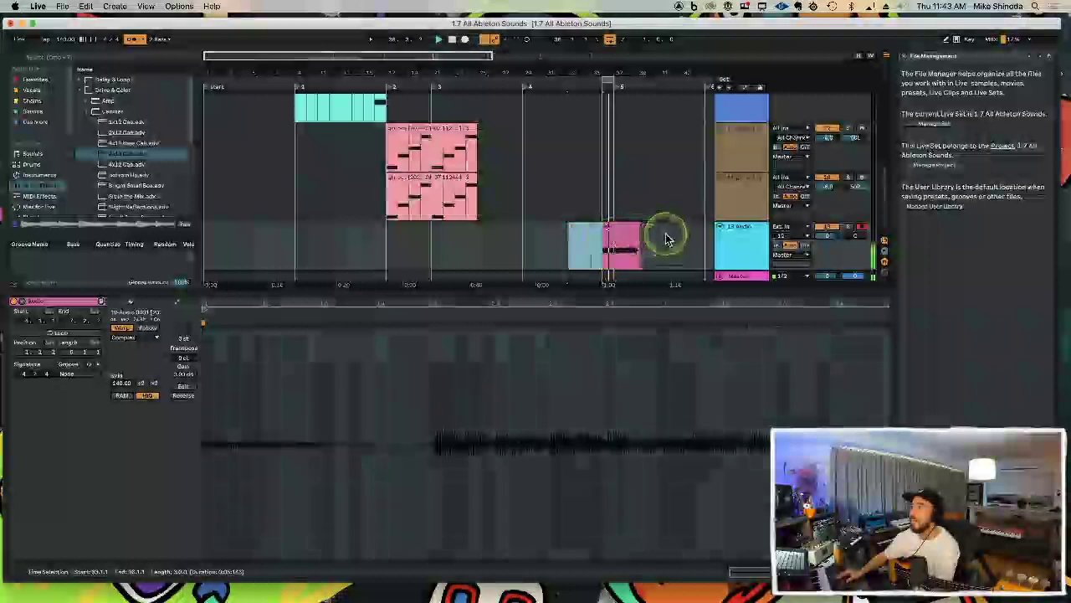
drag(668, 239, 617, 237)
key(Delete)
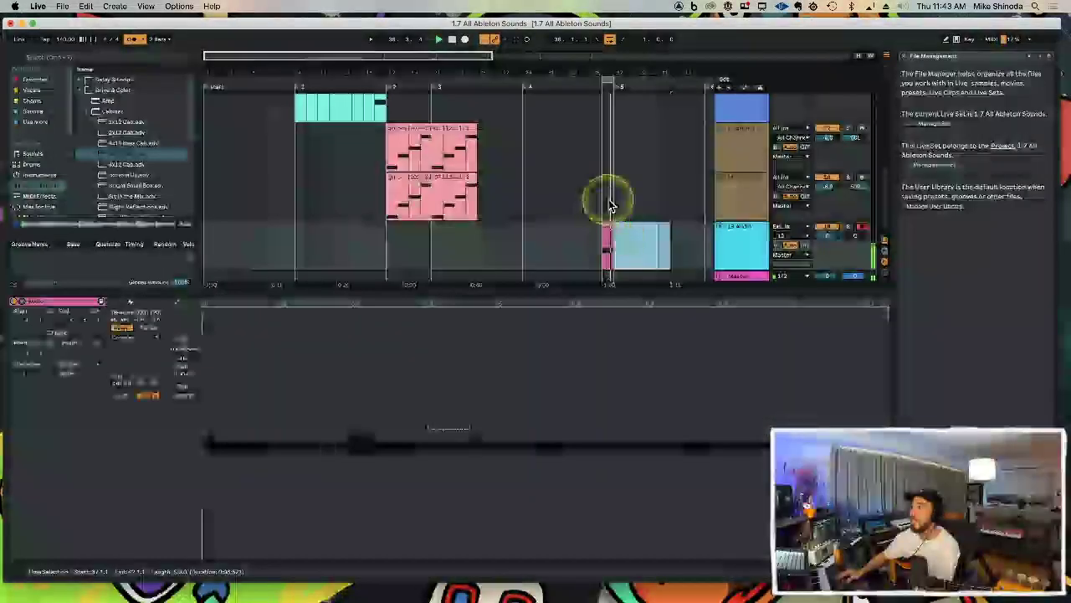
drag(606, 68, 606, 67)
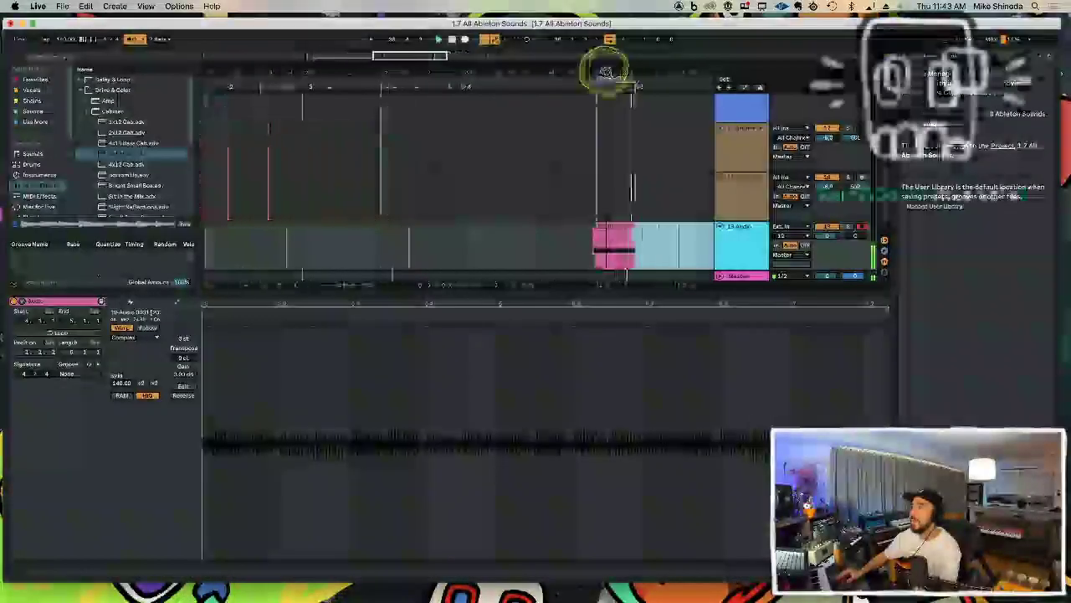
Step: Examine the waveform closely at the start of the trimmed one-bar clip on track 19
click(620, 223)
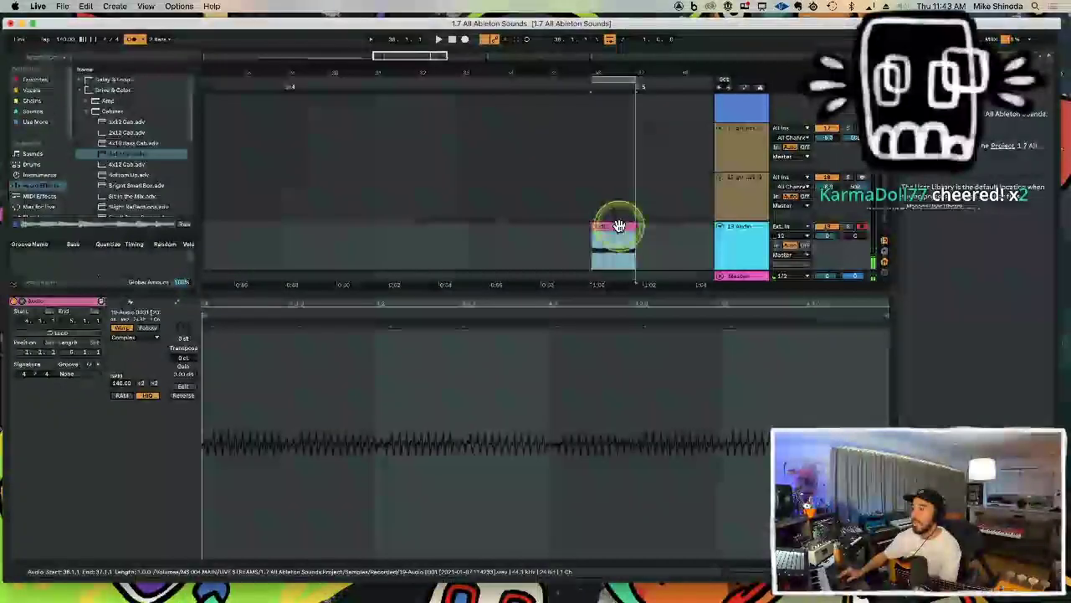
drag(293, 302, 317, 302)
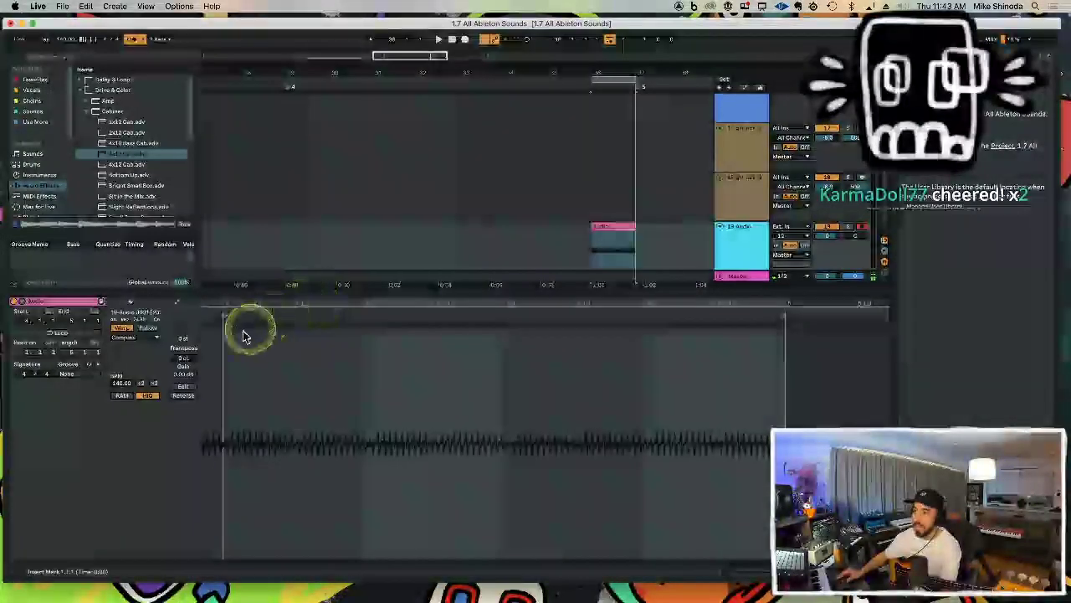
drag(235, 306, 234, 311)
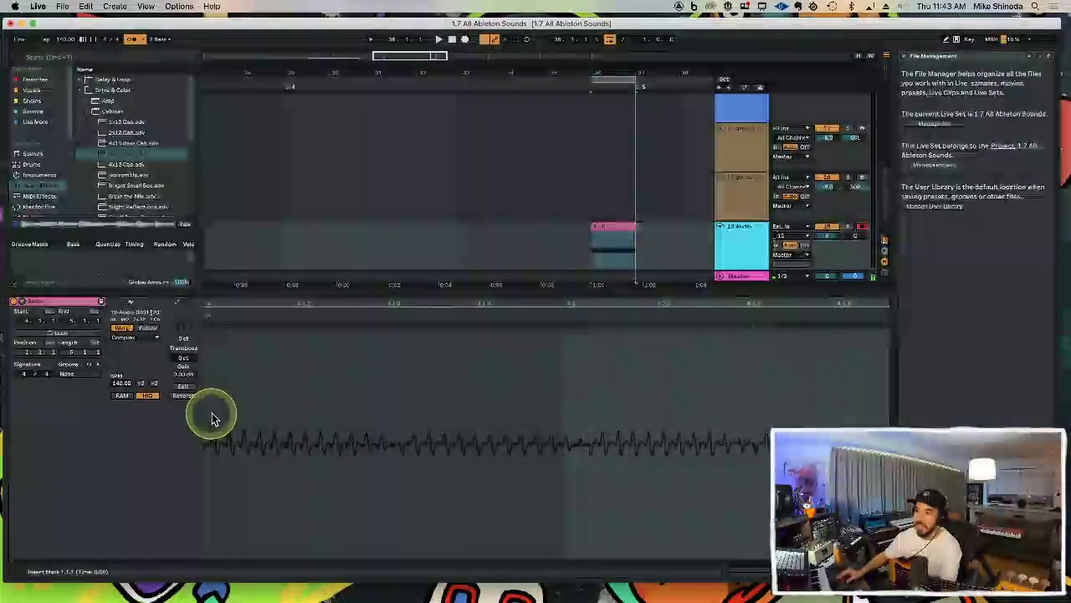
click(211, 412)
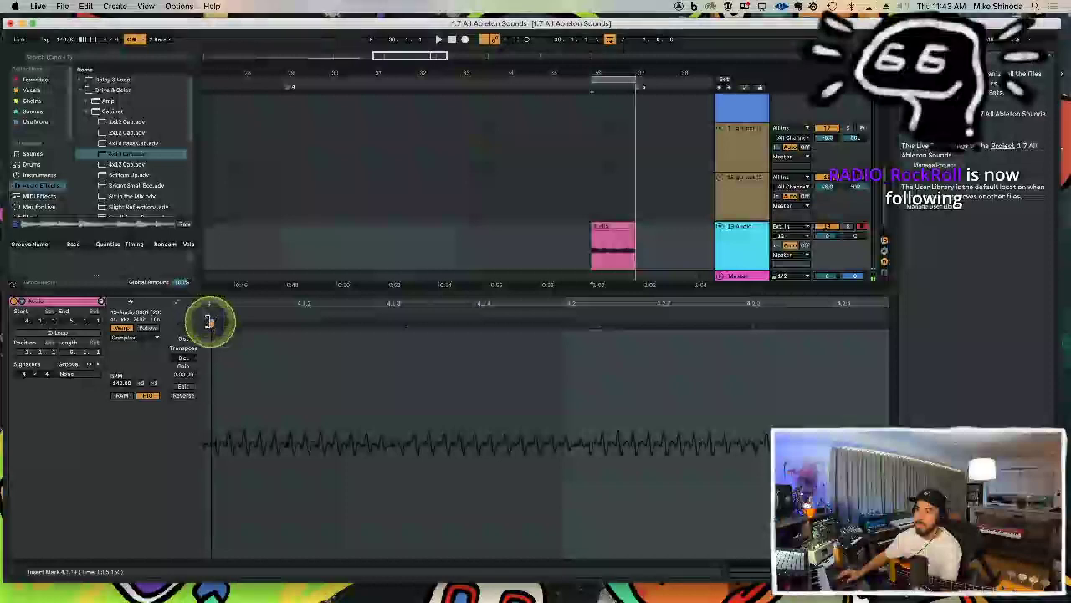
drag(225, 304, 230, 303)
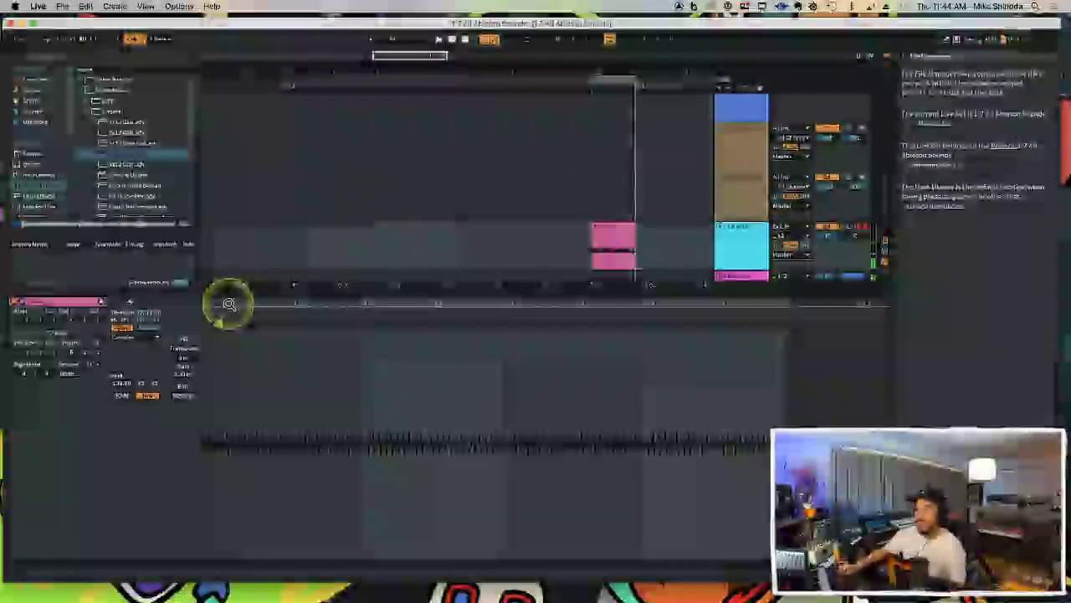
click(609, 226)
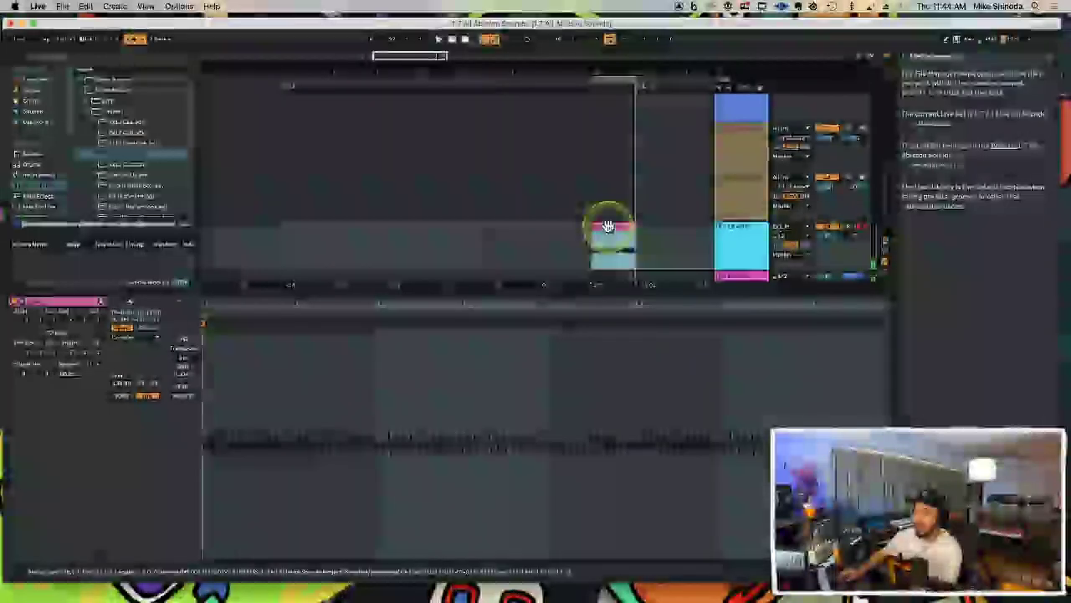
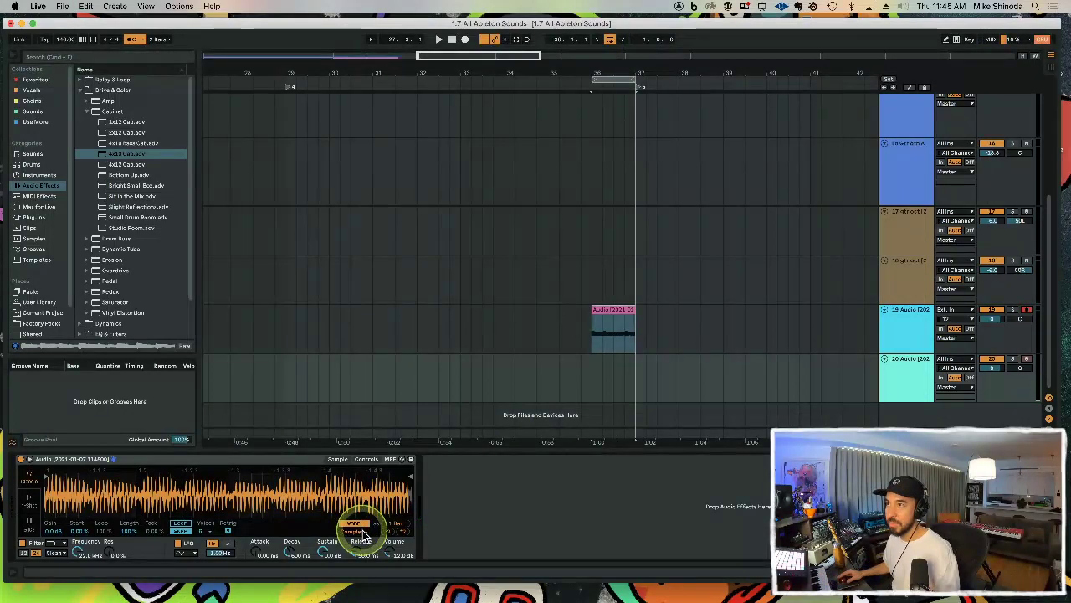
Step: Set the Simpler sample on track 20 to Complex Pro warping, turn on looping and limit it to 1 voice
click(361, 533)
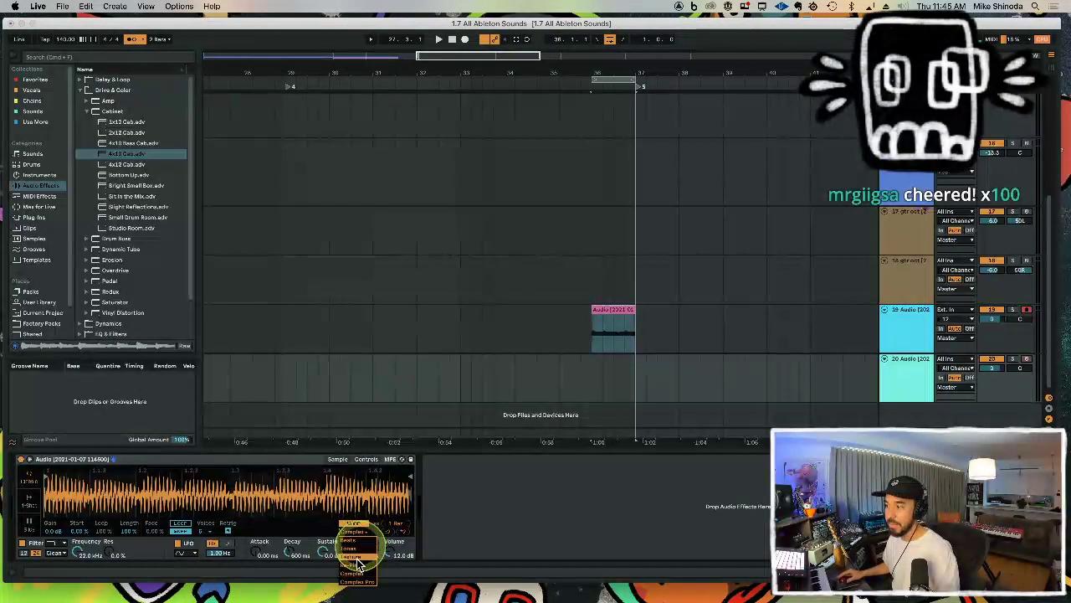
click(358, 582)
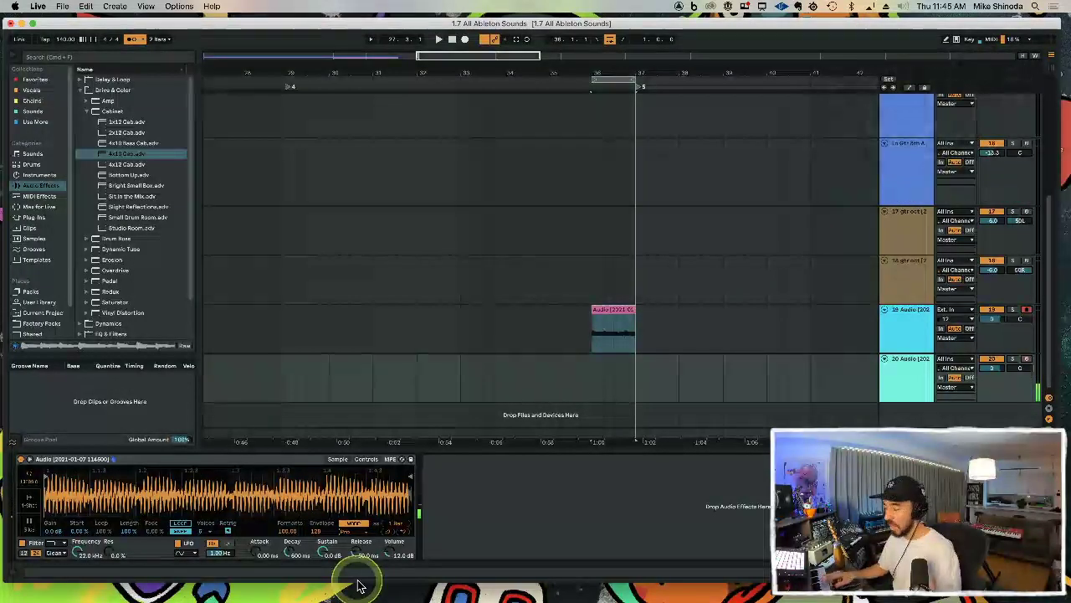
click(181, 523)
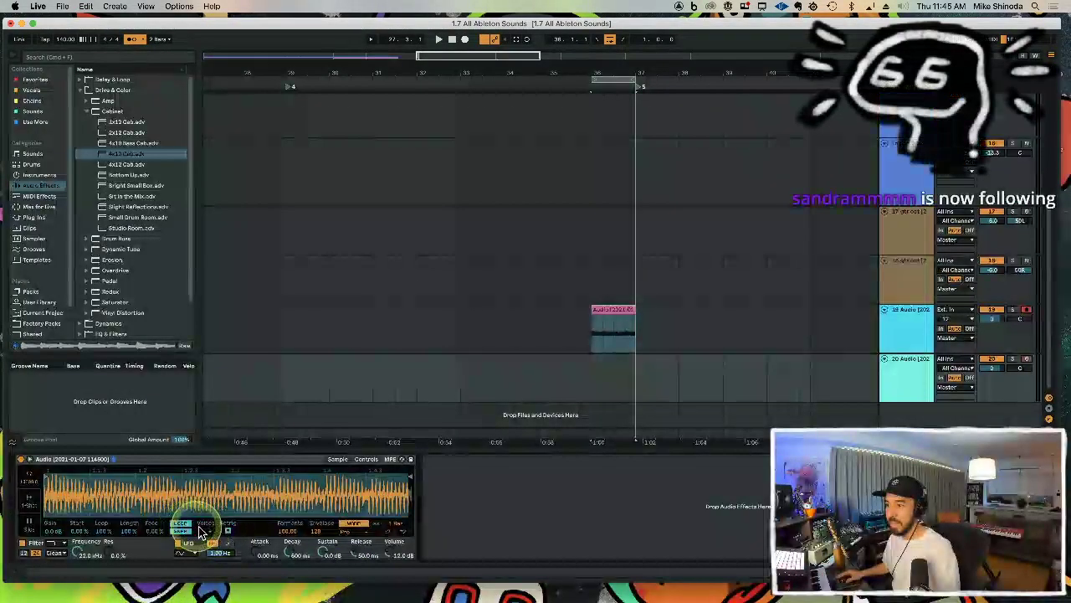
click(205, 533)
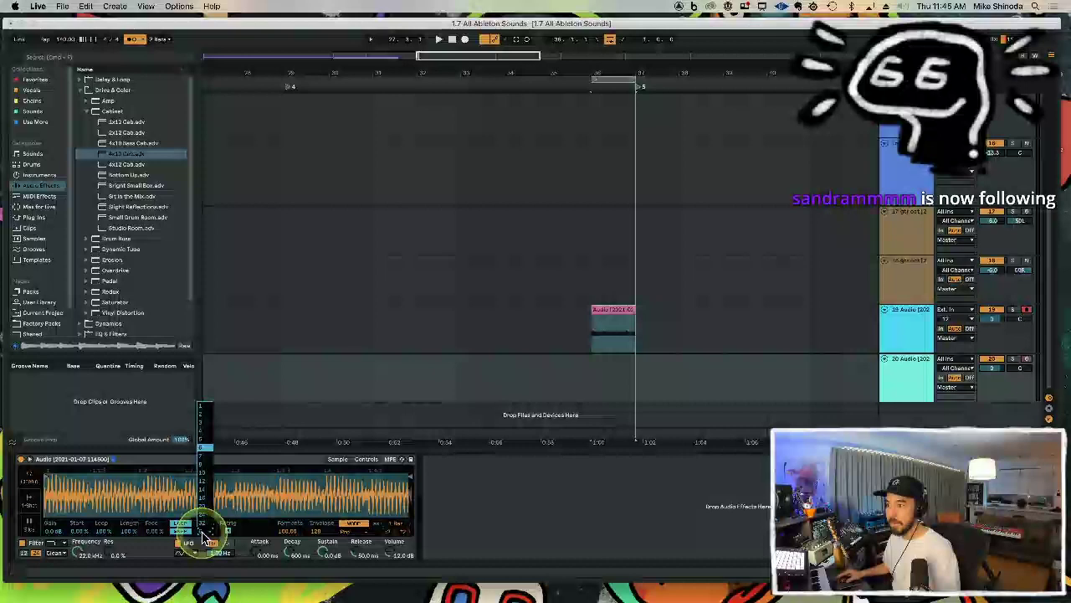
click(206, 410)
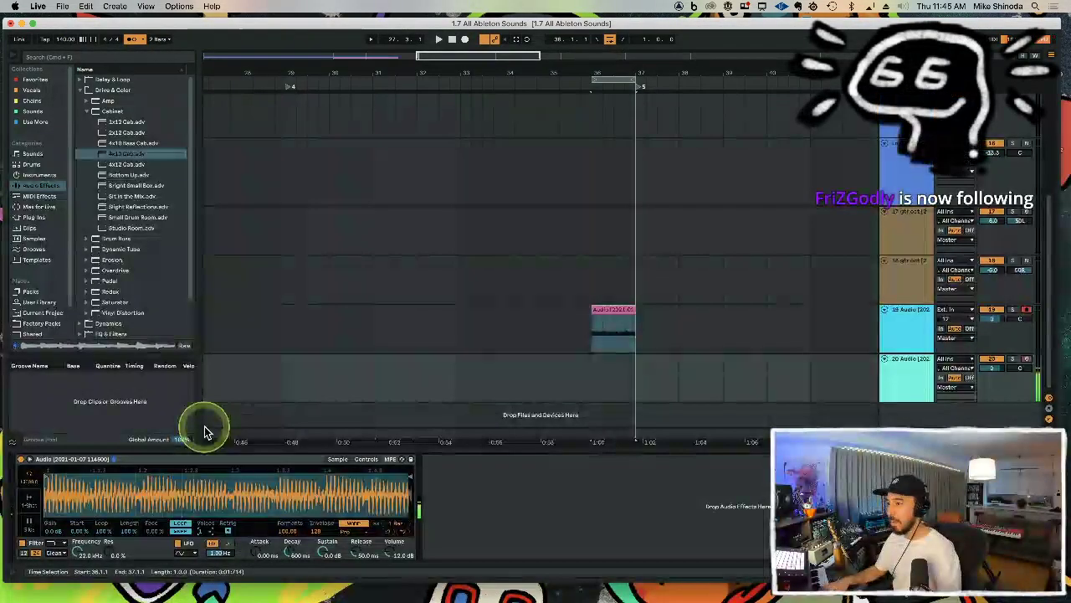
Step: Raise the Simpler's volume to -8.57 dB and add the 4x10 Bass Cab preset after it
click(365, 459)
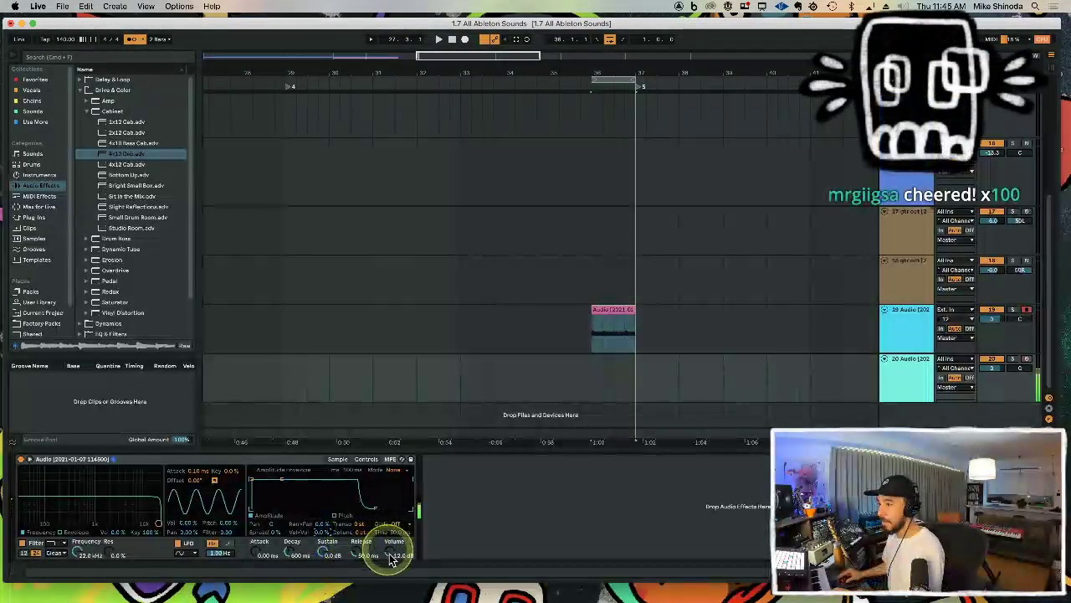
drag(391, 555, 391, 565)
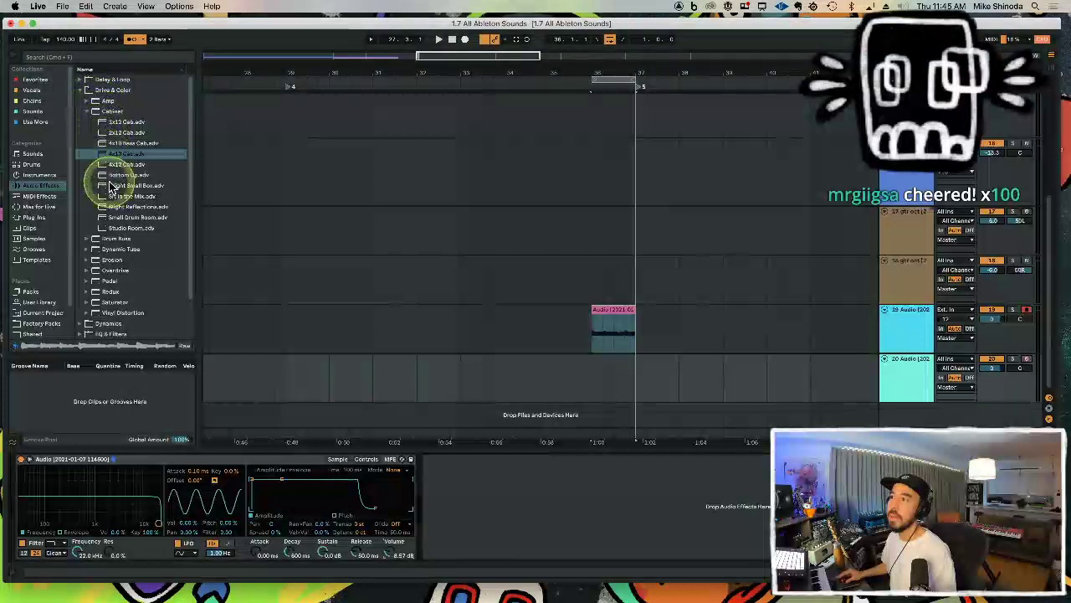
drag(102, 146, 153, 178)
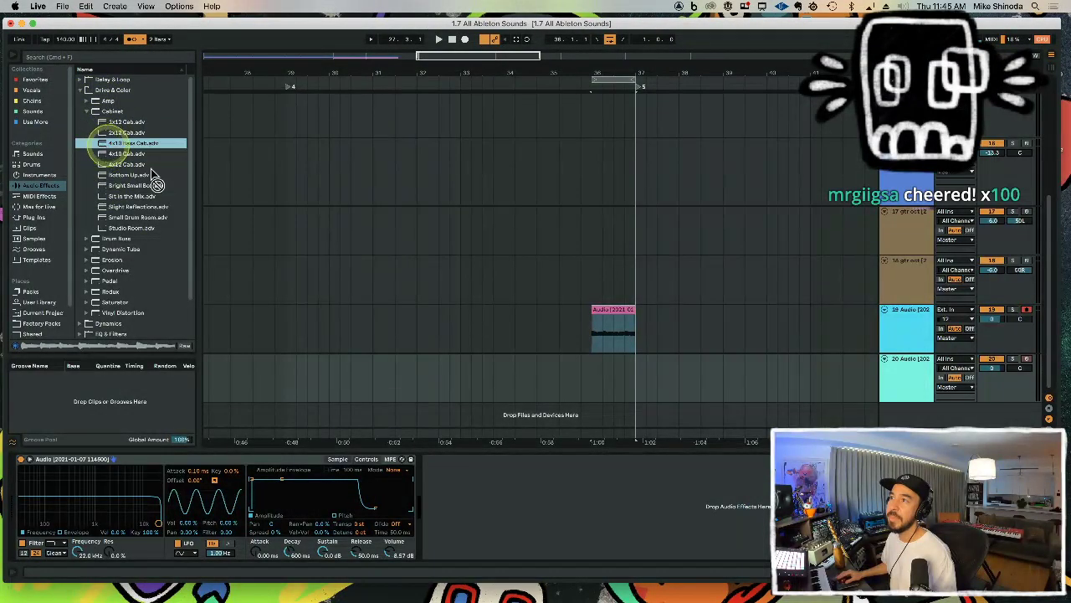
mouse_move(435, 422)
mouse_down()
mouse_move(497, 508)
mouse_move(492, 499)
mouse_up()
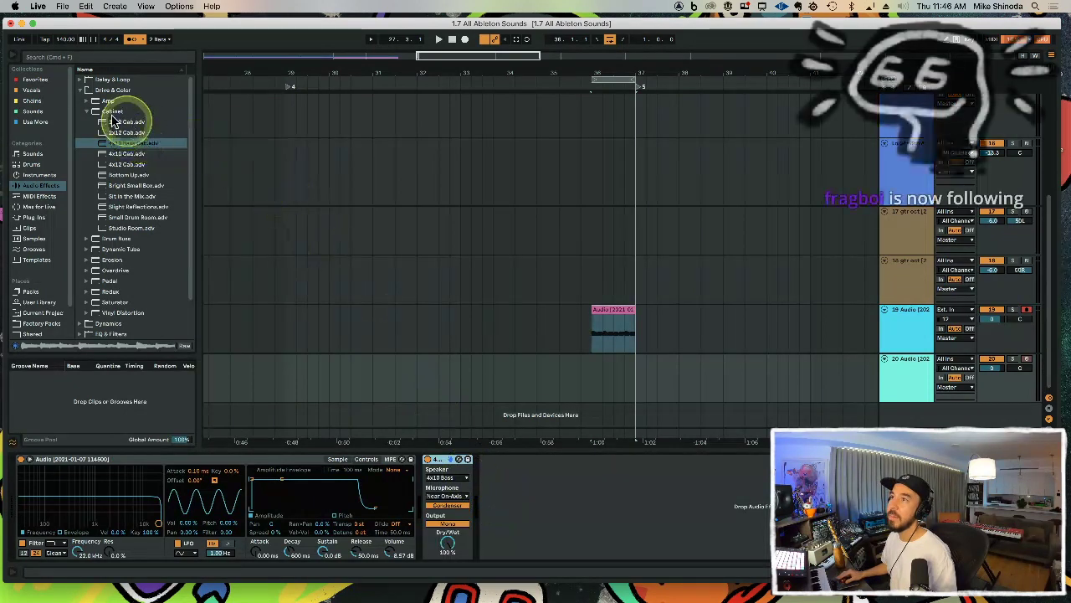
Step: Insert the Bass Roundup amp preset between the Simpler and the bass cabinet
click(93, 102)
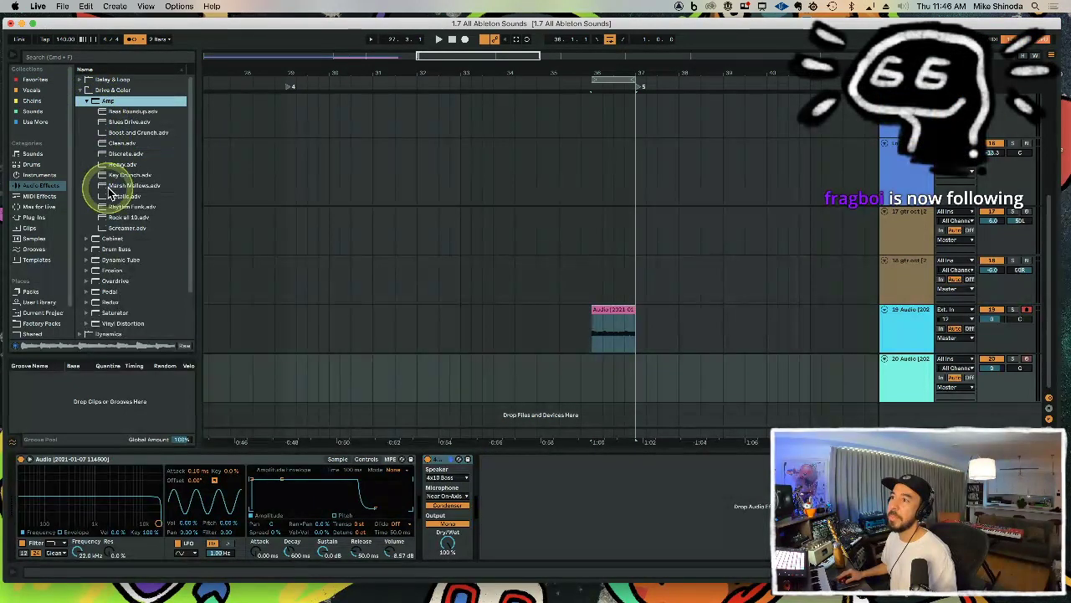
click(105, 112)
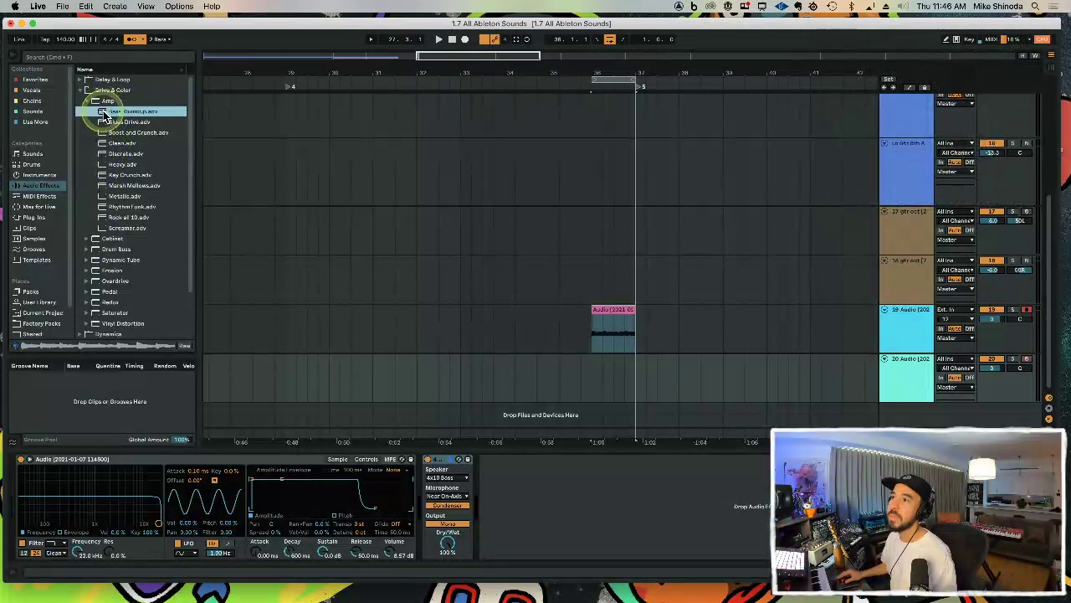
drag(352, 334, 428, 489)
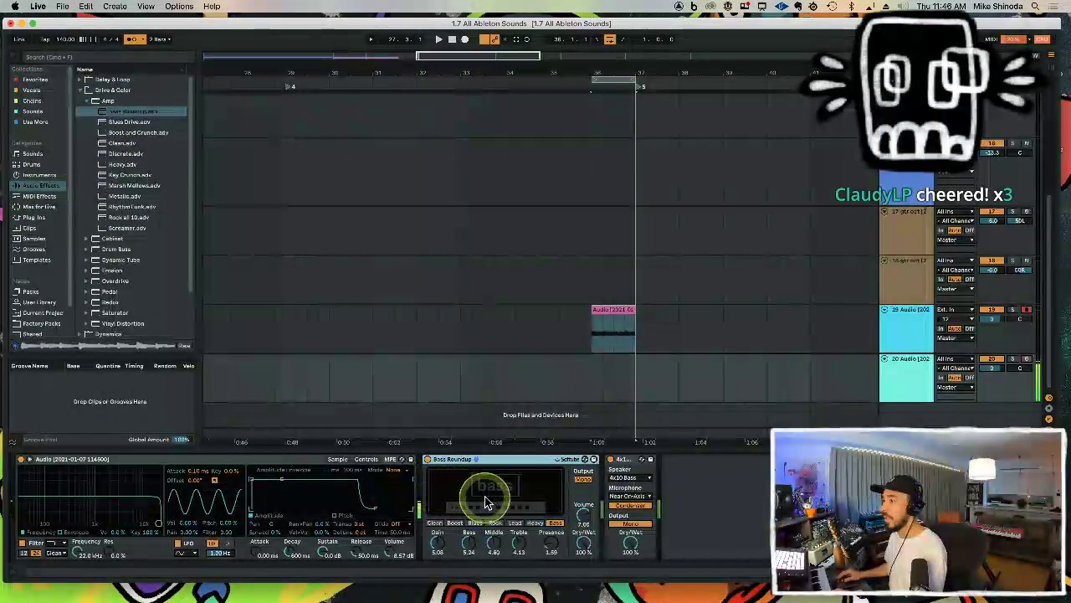
Step: Try the Heavy and Clean amp types and compare the sound with the amp bypassed
click(534, 523)
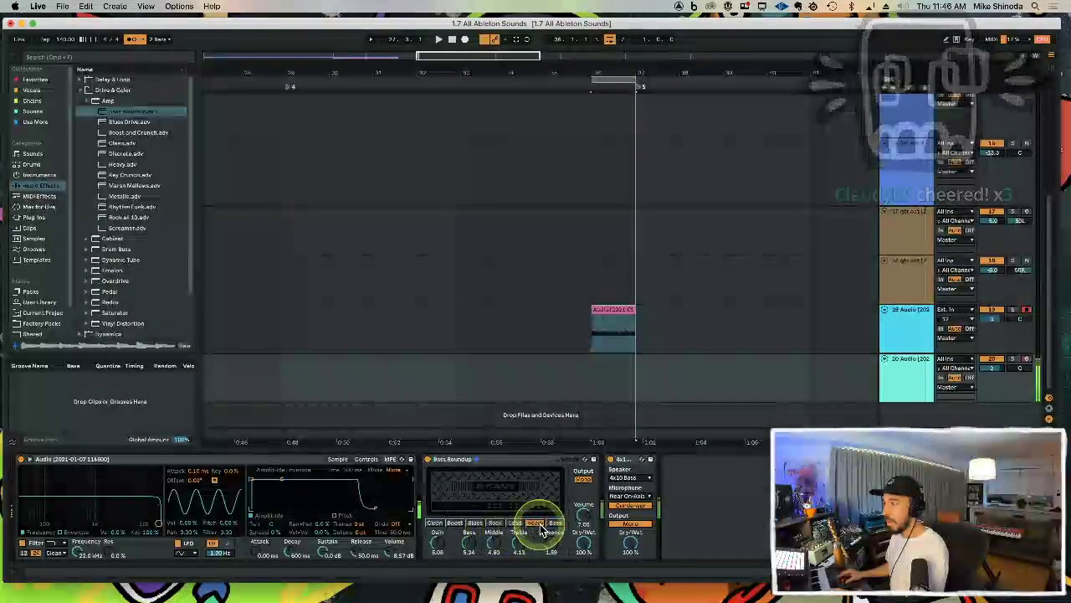
click(434, 523)
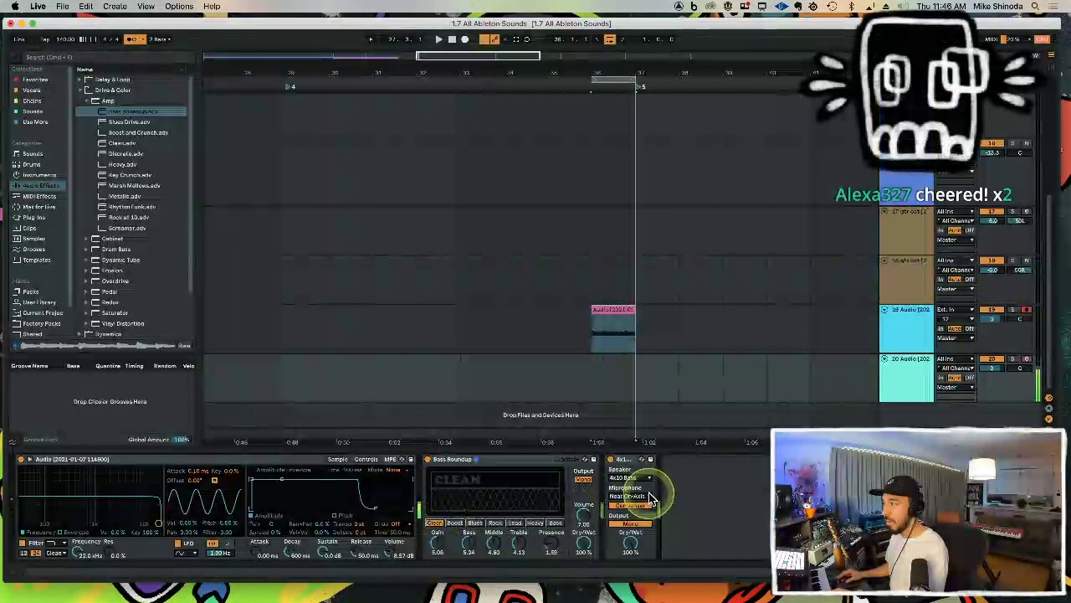
click(428, 460)
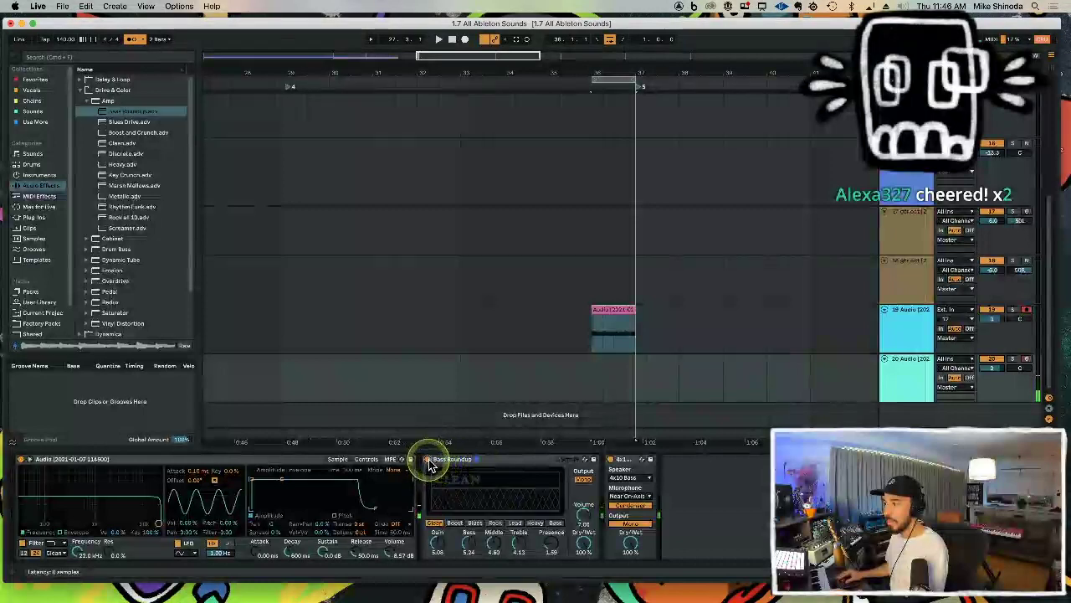
Step: Set the cabinet's microphone position to Near Off-Axis and compare the microphone types, keeping Condenser
click(629, 499)
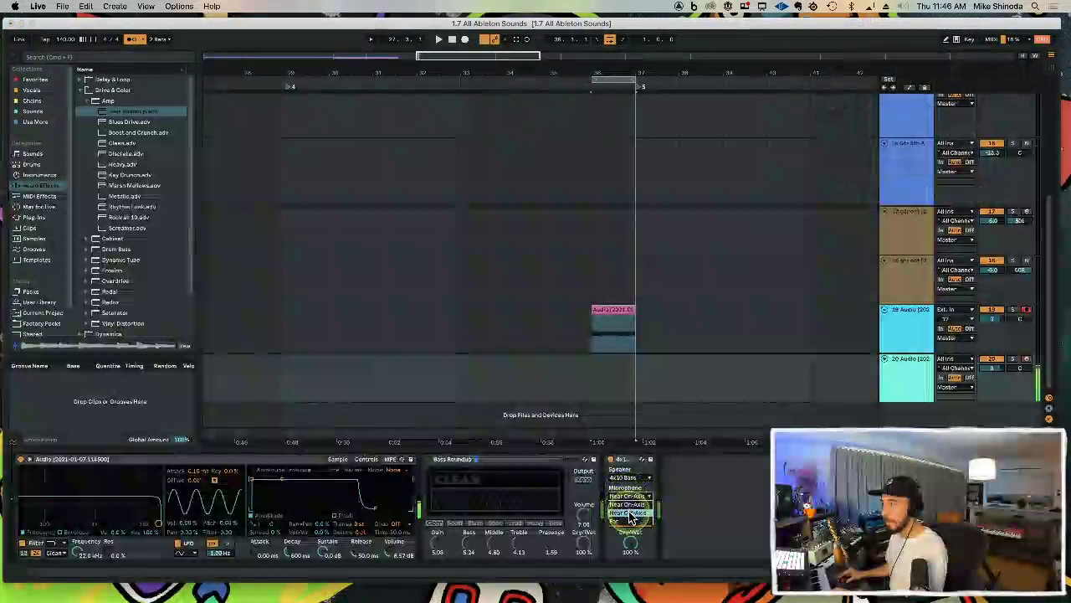
click(632, 511)
click(632, 507)
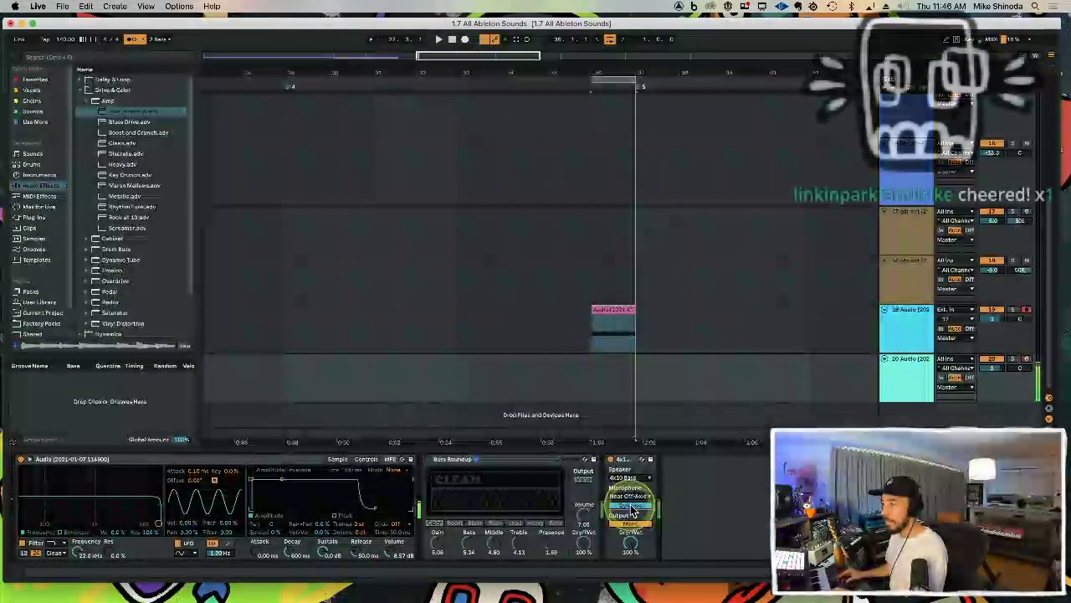
click(632, 507)
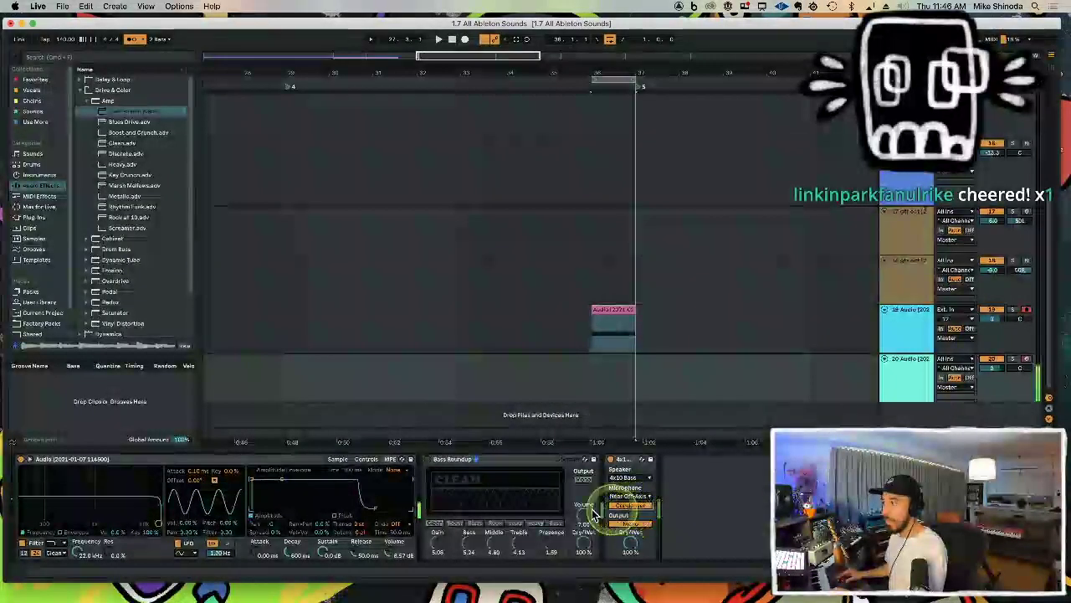
Step: Set the amp type to Bass and reduce its bass to 3.25 and middle to 3.33
click(428, 459)
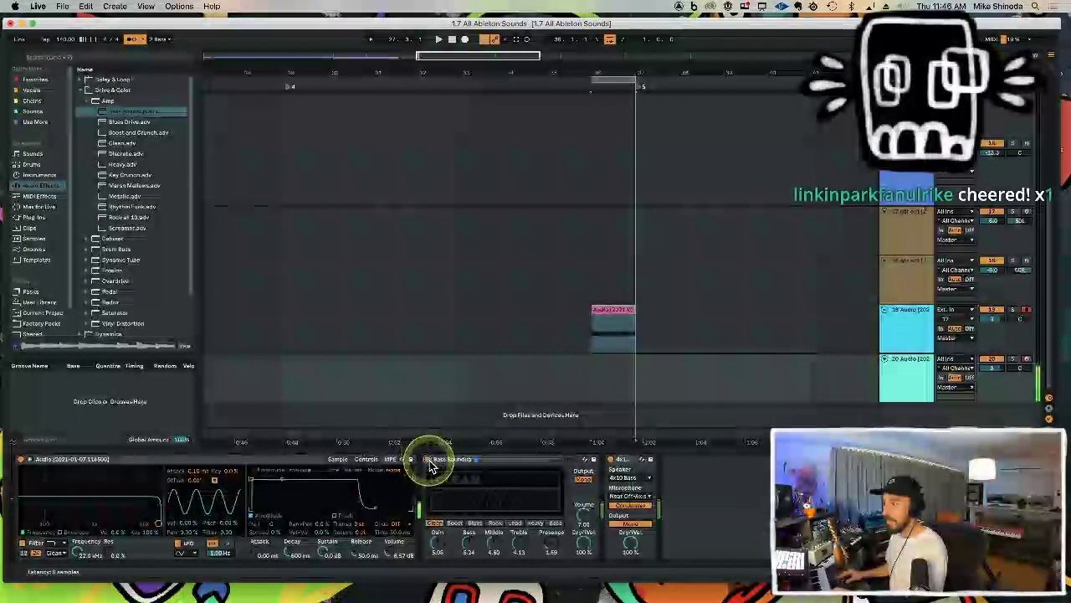
click(555, 524)
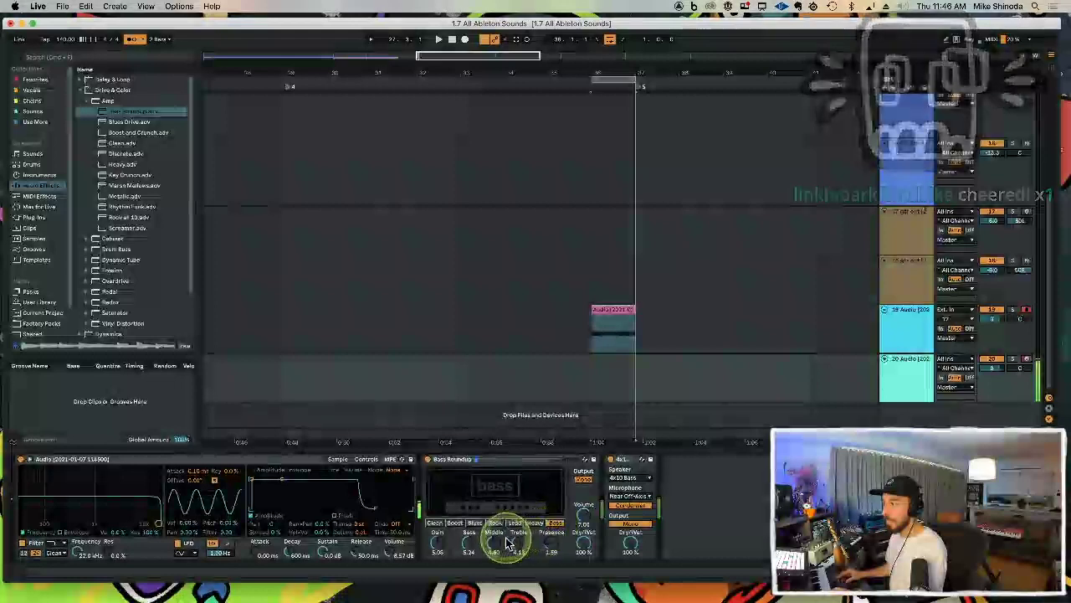
drag(469, 536, 470, 543)
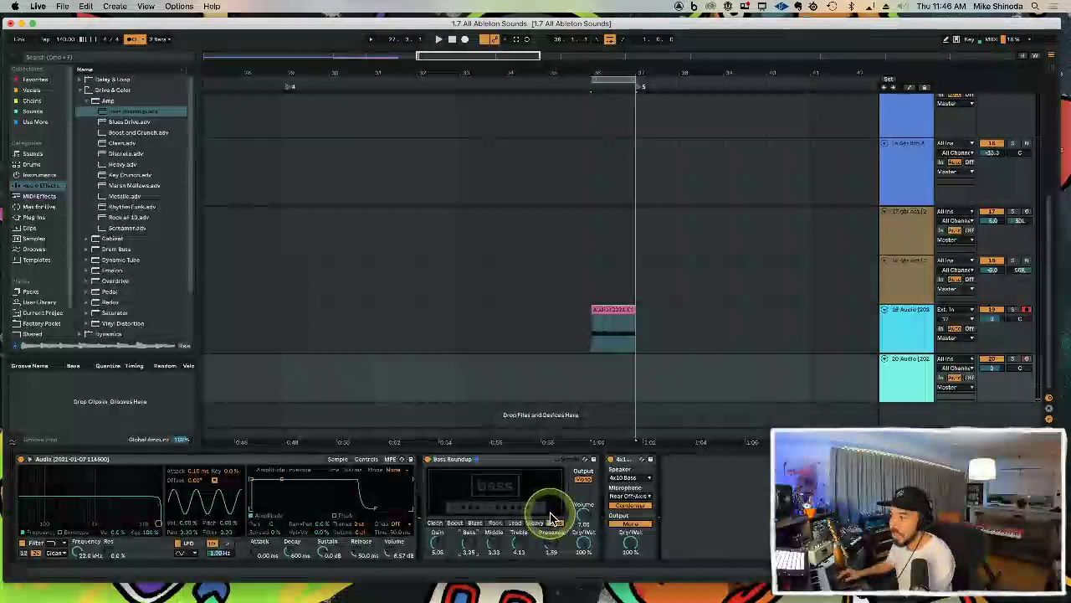
Step: Try turning the dry/wet of both the amp and the cabinet down to 0 %
drag(599, 539, 589, 543)
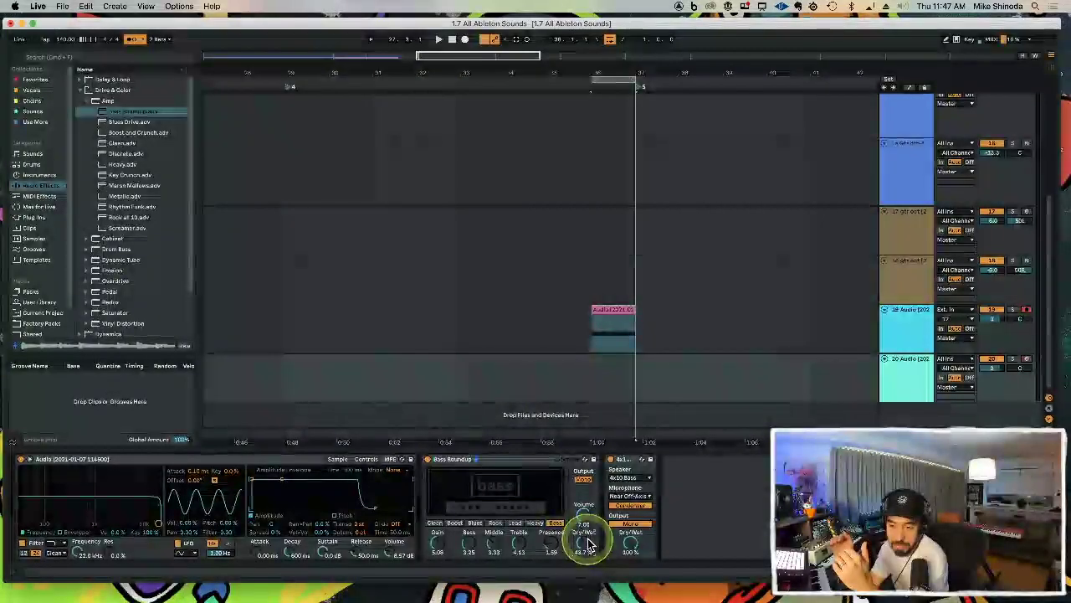
drag(585, 541, 585, 586)
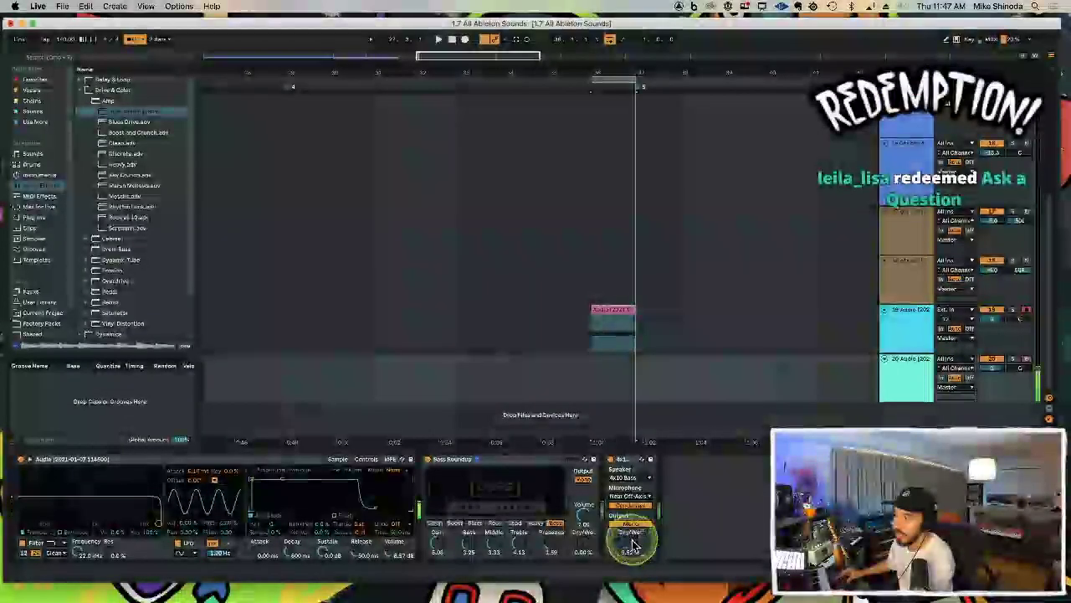
drag(634, 544, 634, 590)
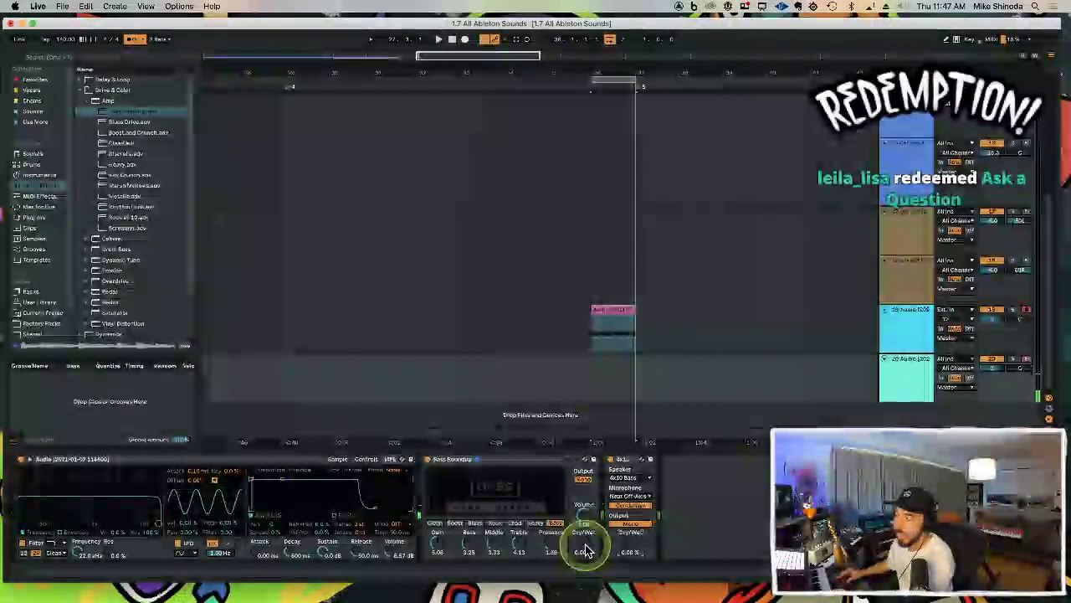
Step: Blend in the amp at 57.1 % and the cabinet at 30.2 % dry/wet, and raise the amp's presence
mouse_move(585, 545)
mouse_down()
mouse_move(585, 525)
mouse_move(585, 536)
mouse_up()
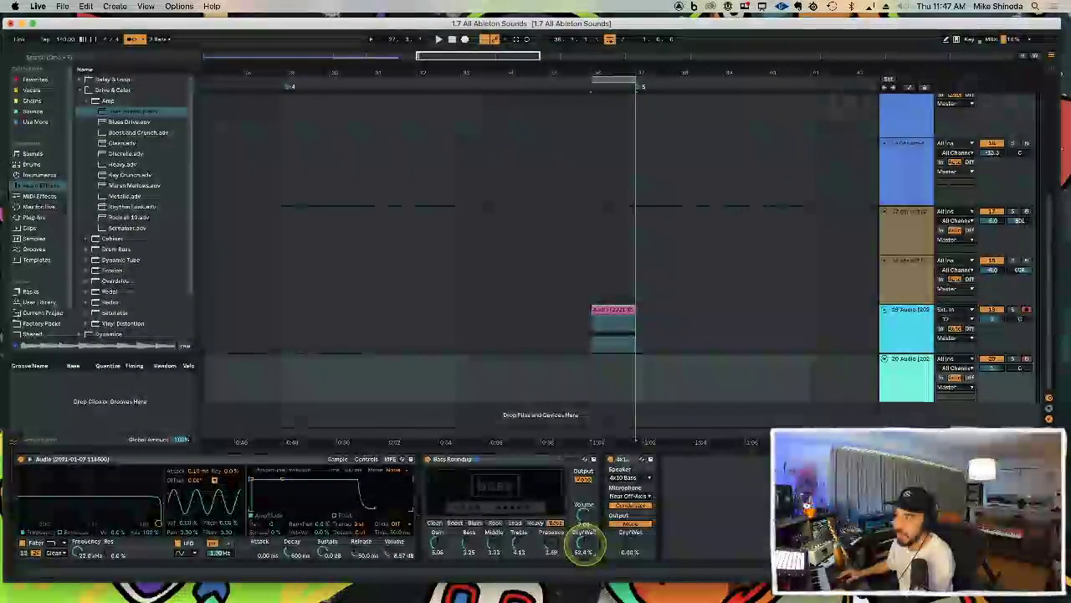
click(626, 544)
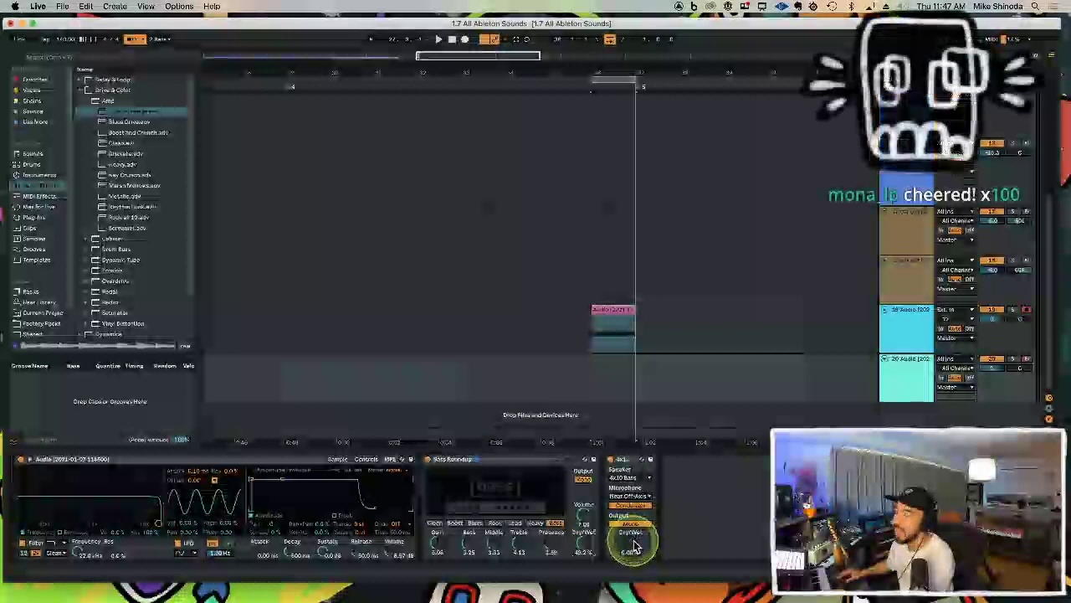
drag(632, 542, 589, 543)
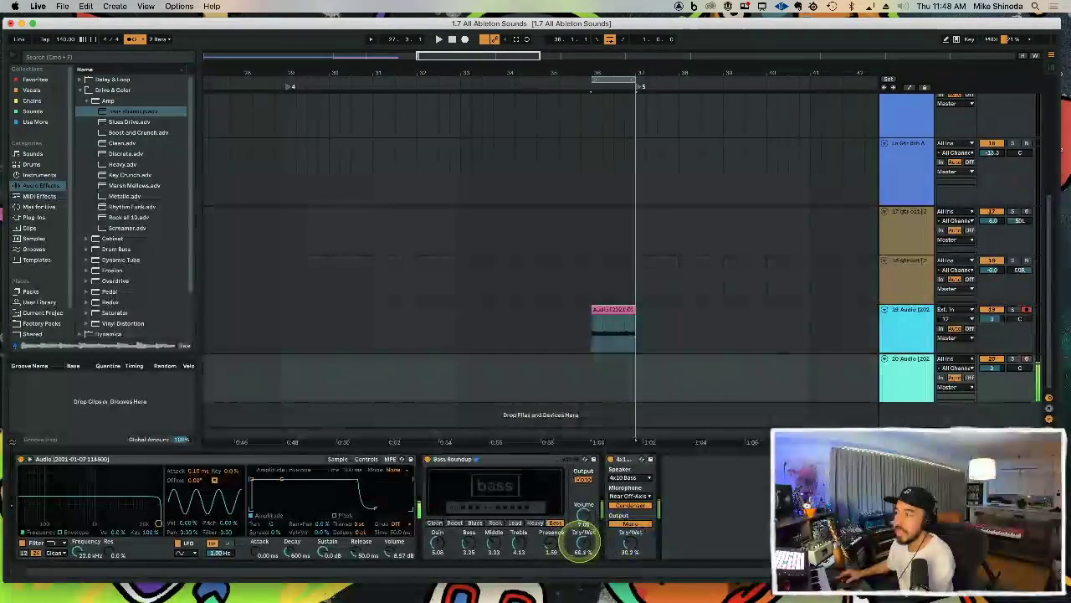
drag(584, 546, 553, 509)
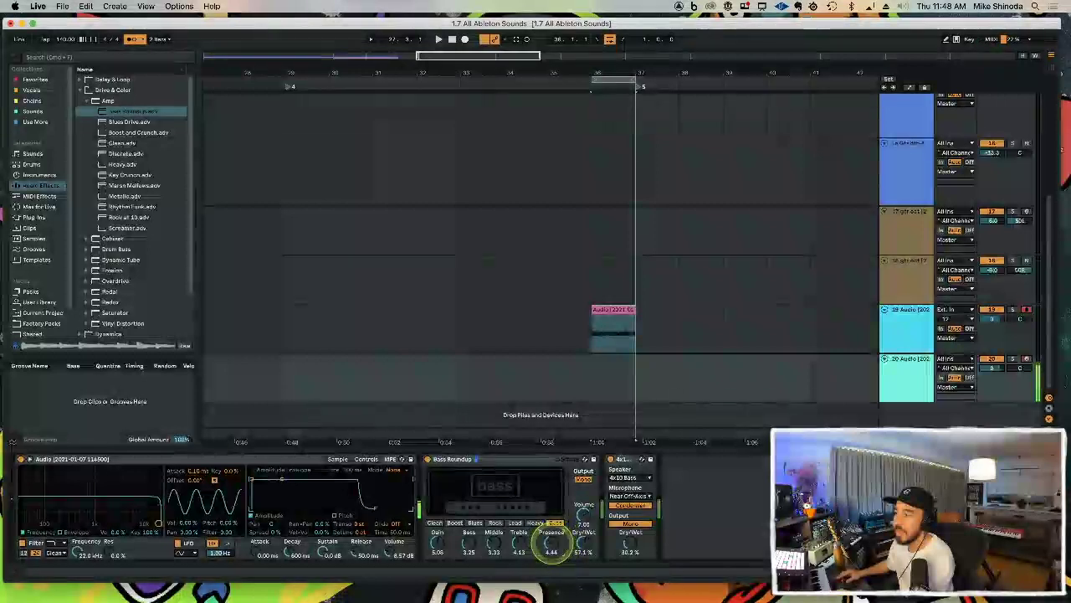
Step: Delete the audio track holding the one-bar clip and rename the Simpler track "bass"
click(611, 309)
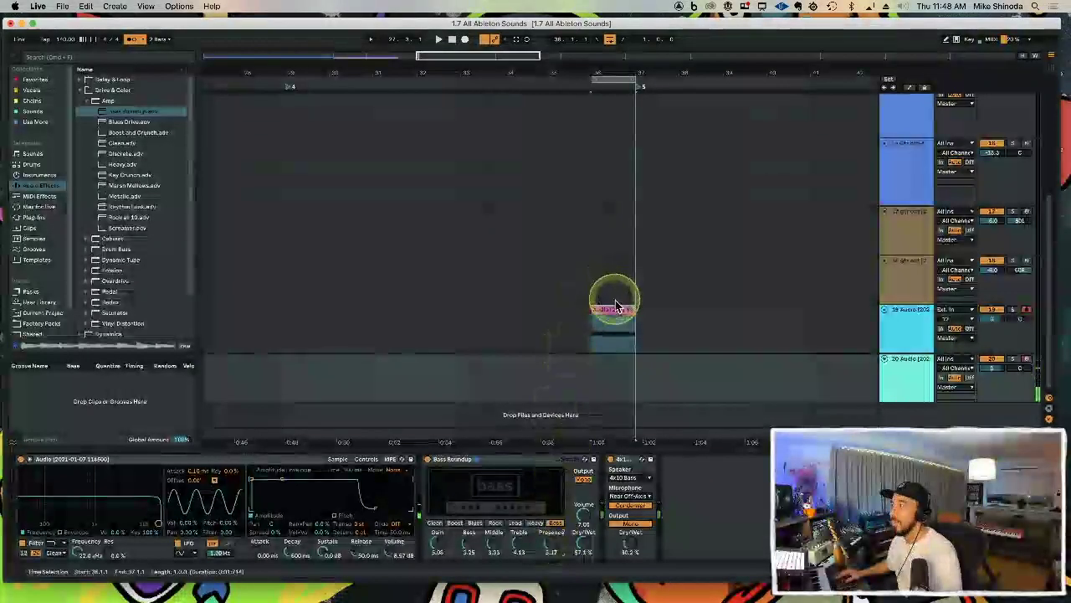
click(896, 320)
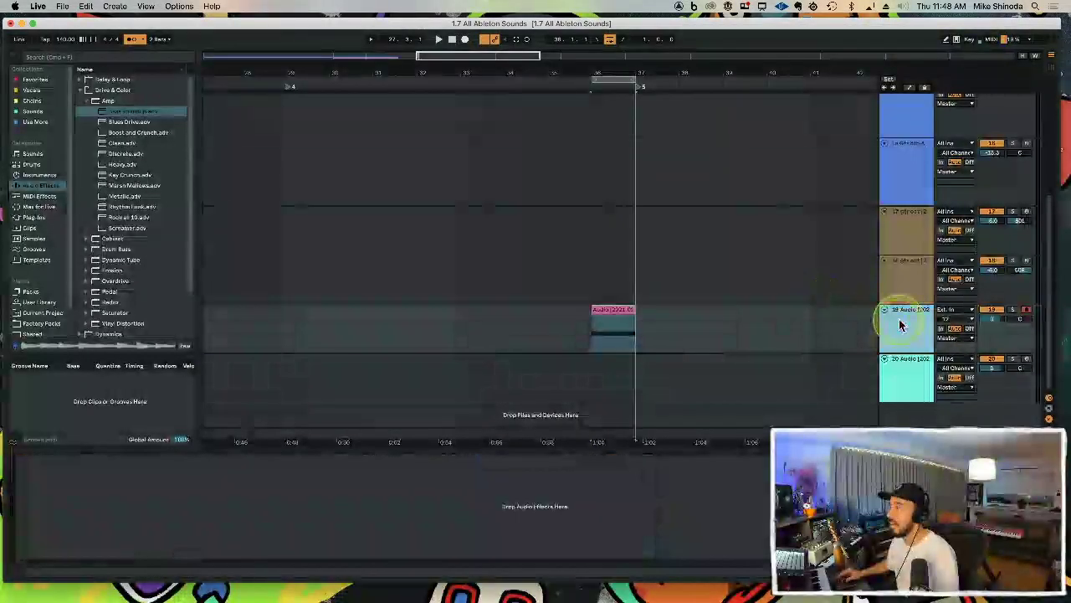
key(Delete)
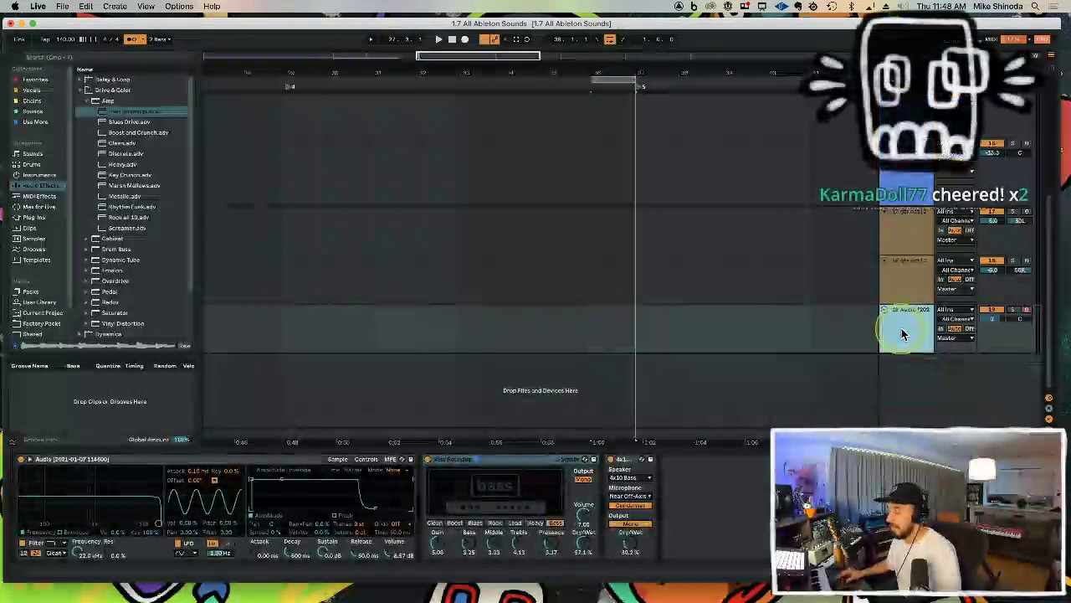
text(bass)
key(Return)
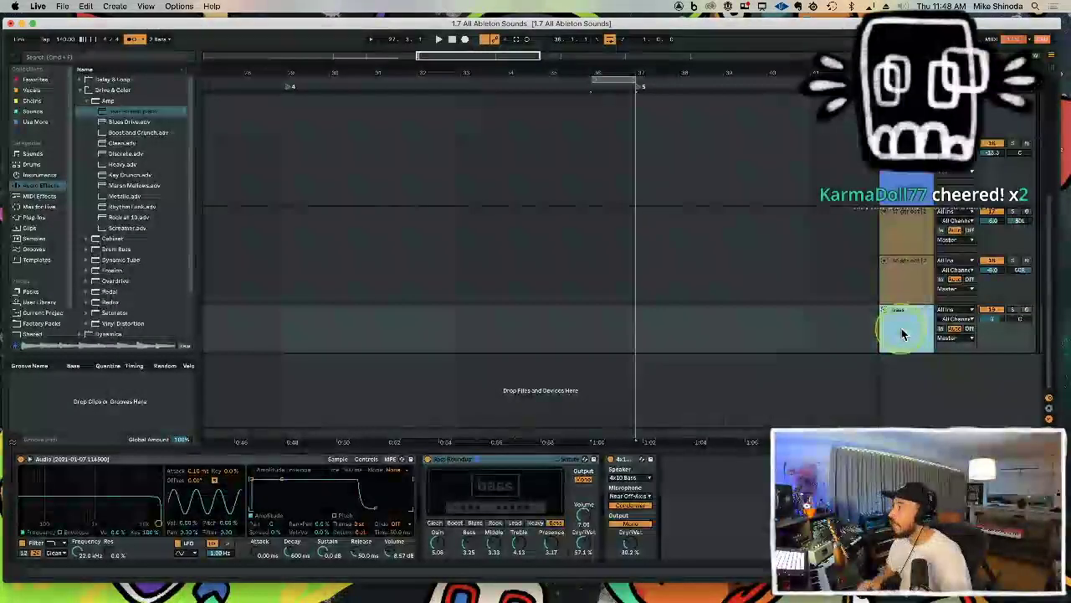
Step: Play the arrangement around locators 1 and 2 with the bass track selected
drag(528, 88, 353, 67)
click(275, 240)
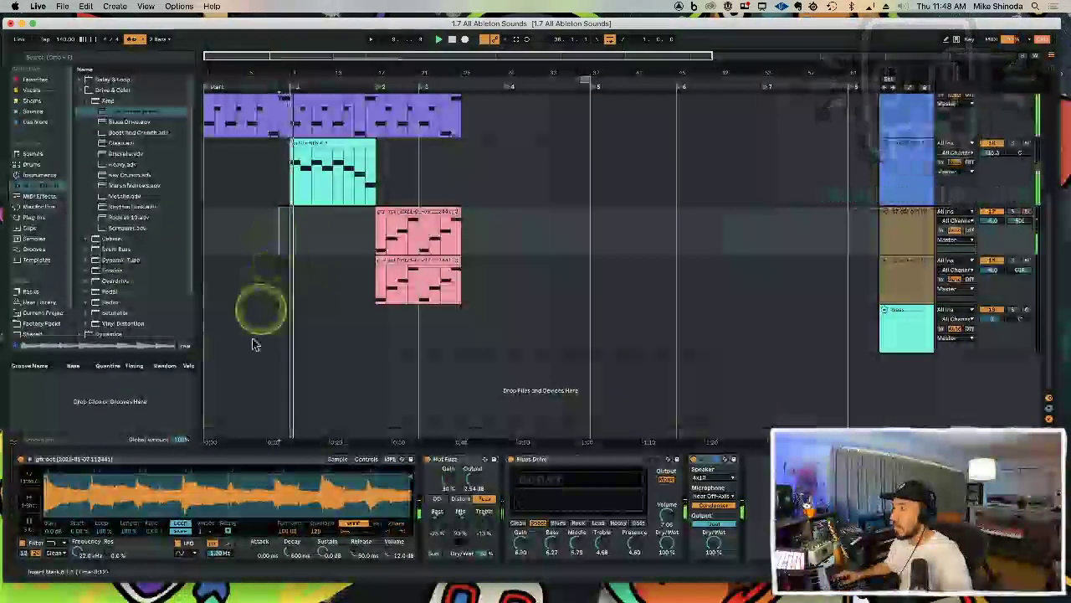
click(290, 384)
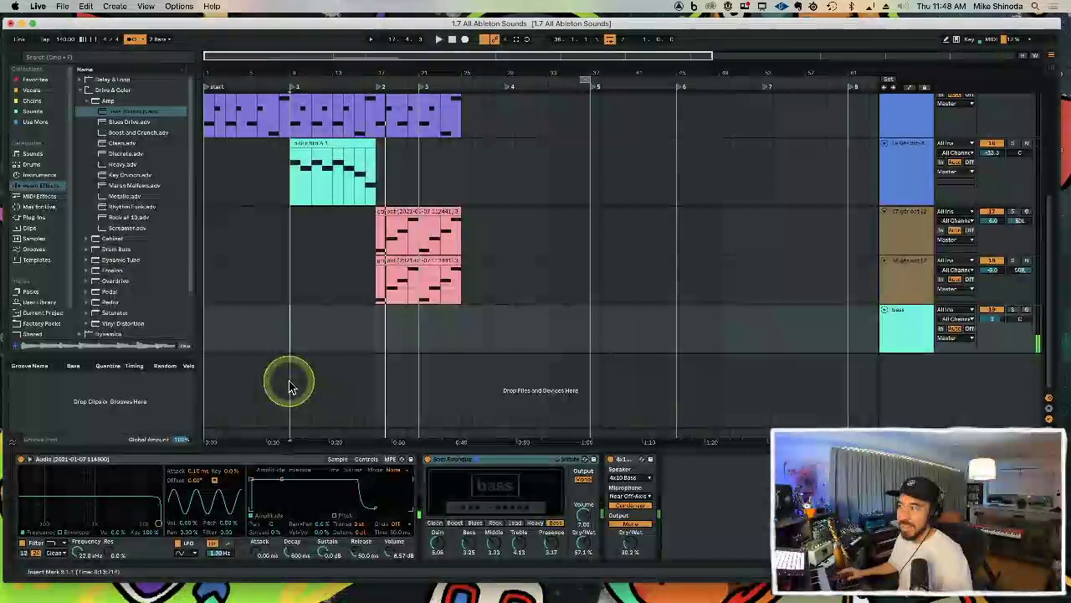
click(279, 377)
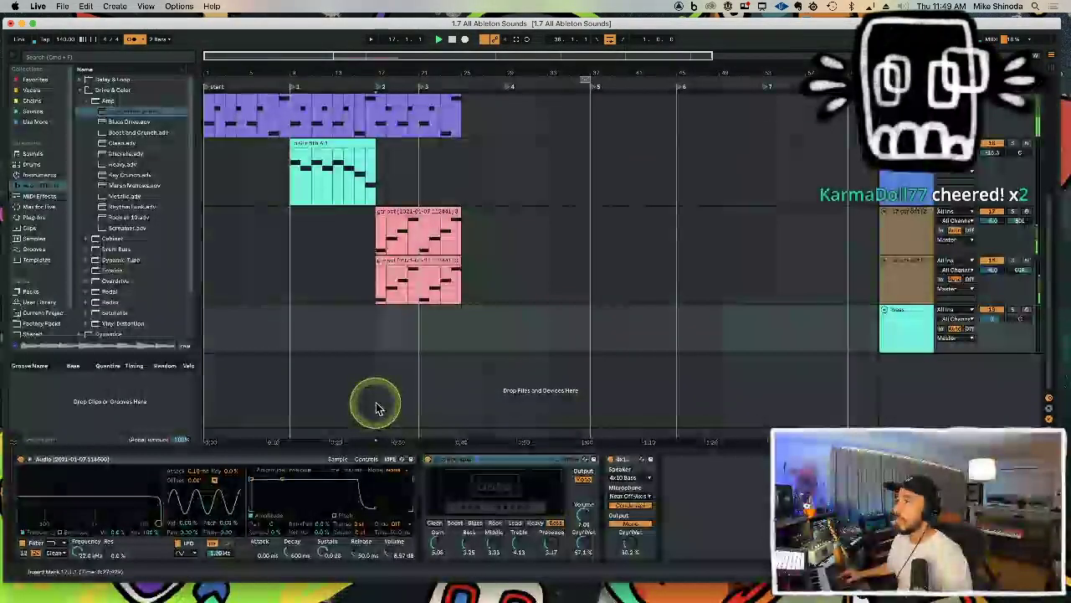
key(space)
key(space)
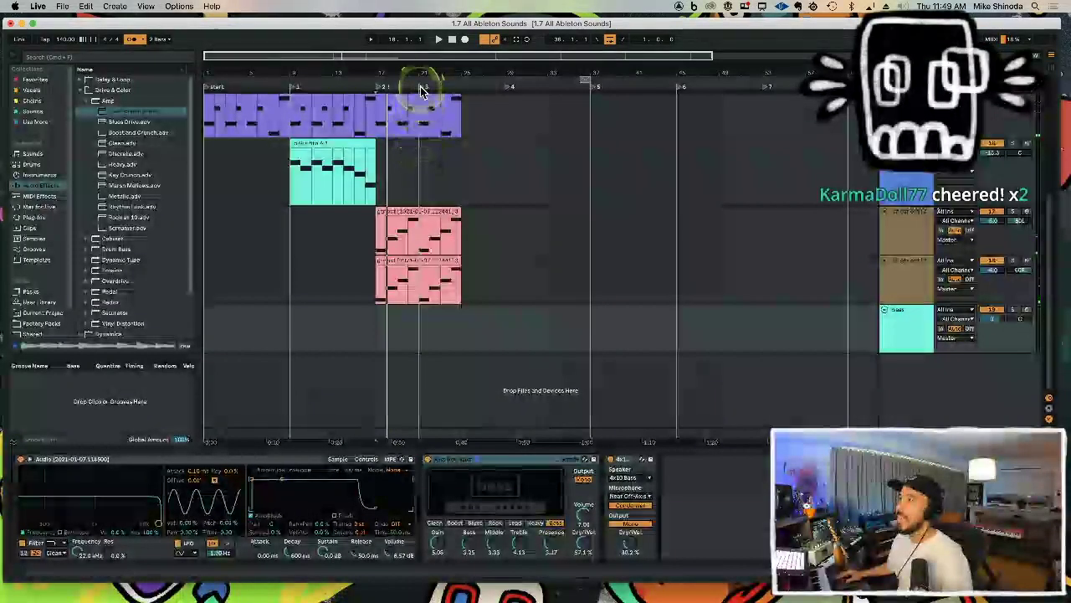
Step: Move locator 3 to bar 25 and set the loop from bar 17 to bar 25
drag(422, 87, 461, 87)
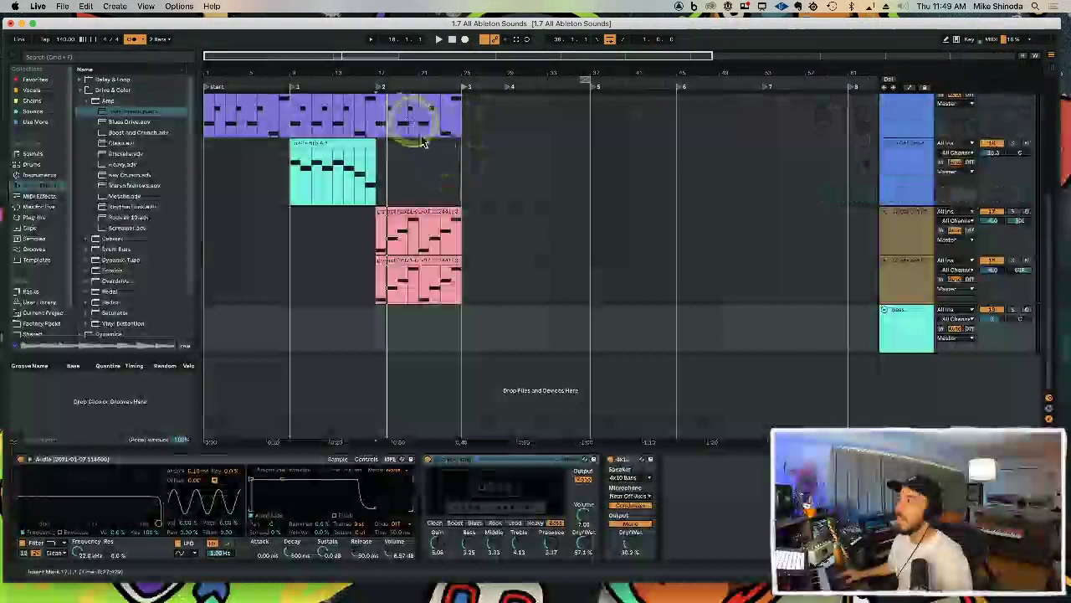
drag(452, 184, 375, 188)
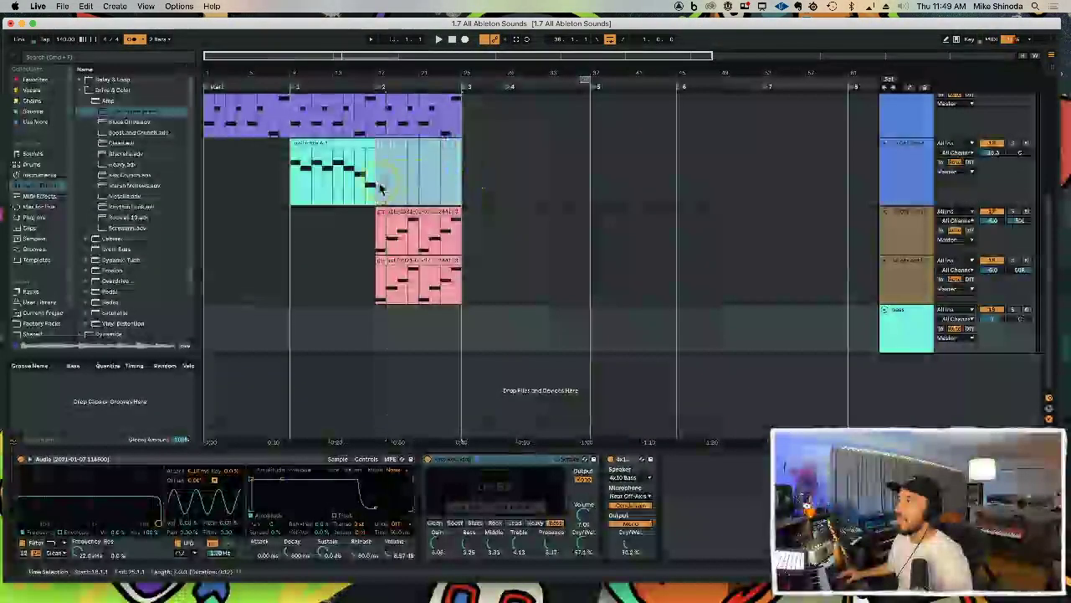
scroll(377, 190, up, 4)
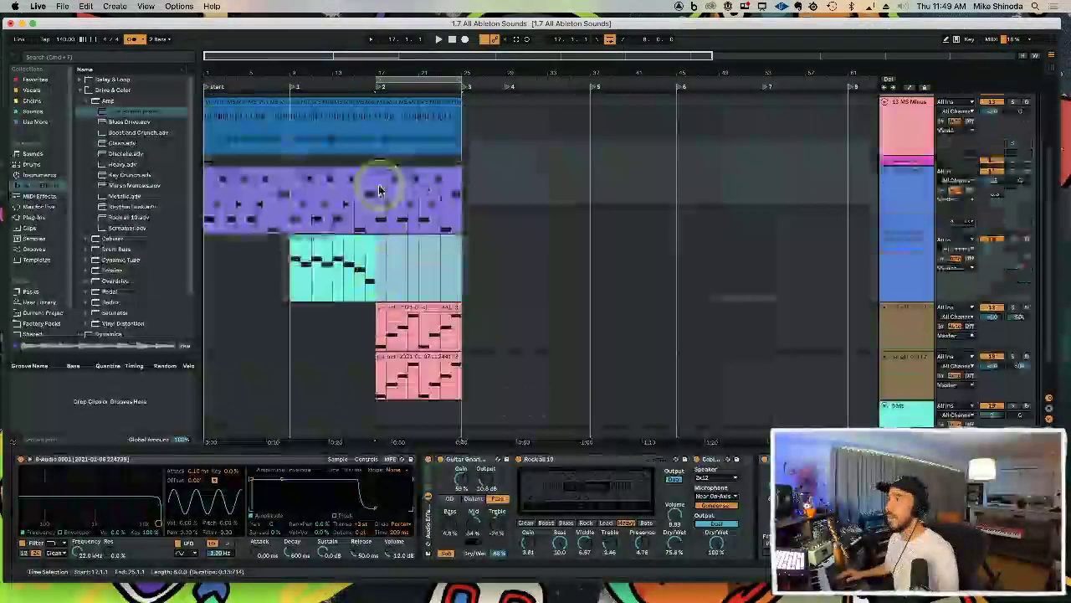
Step: Play the looped section and open the purple guitar MIDI clip at bar 17 to view its notes
key(space)
click(395, 171)
double_click(395, 171)
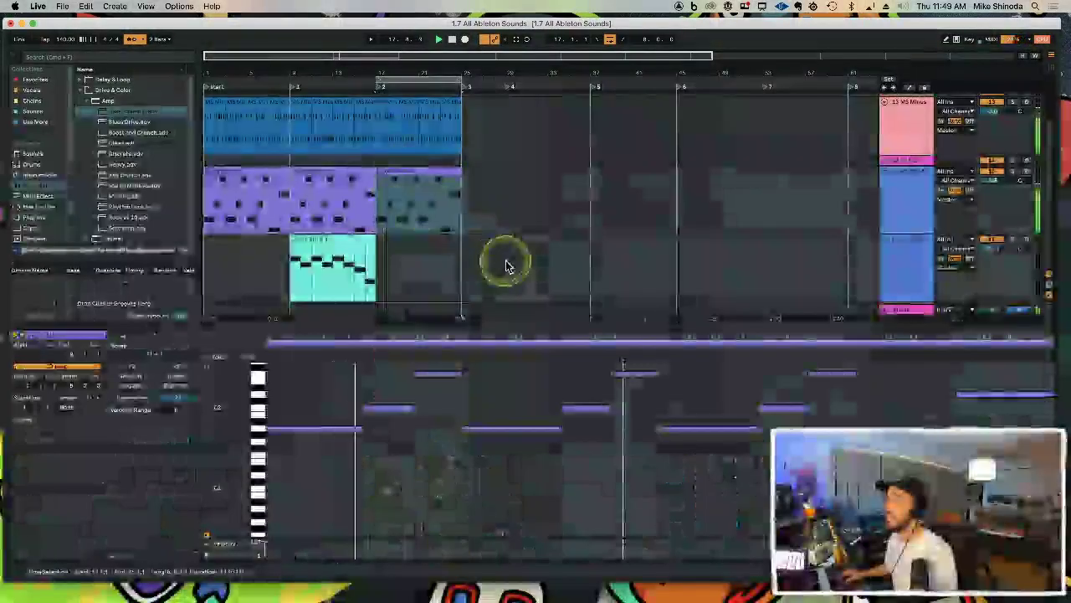
Step: Delete all the notes from the Lo Gtr 8th A clip that spans bars 17 to 25
click(444, 378)
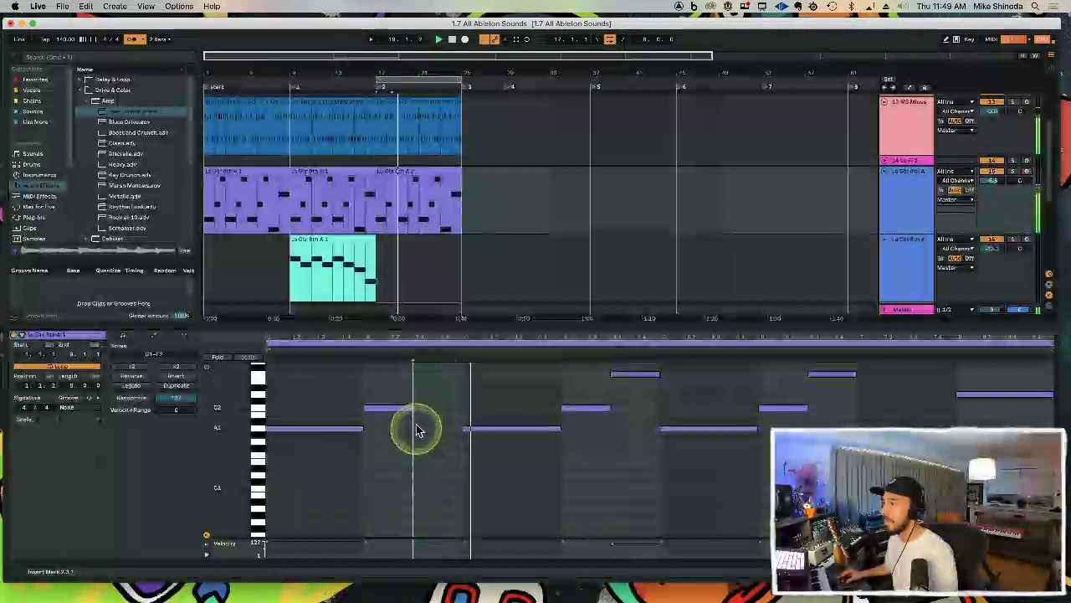
drag(397, 433, 833, 291)
key(Delete)
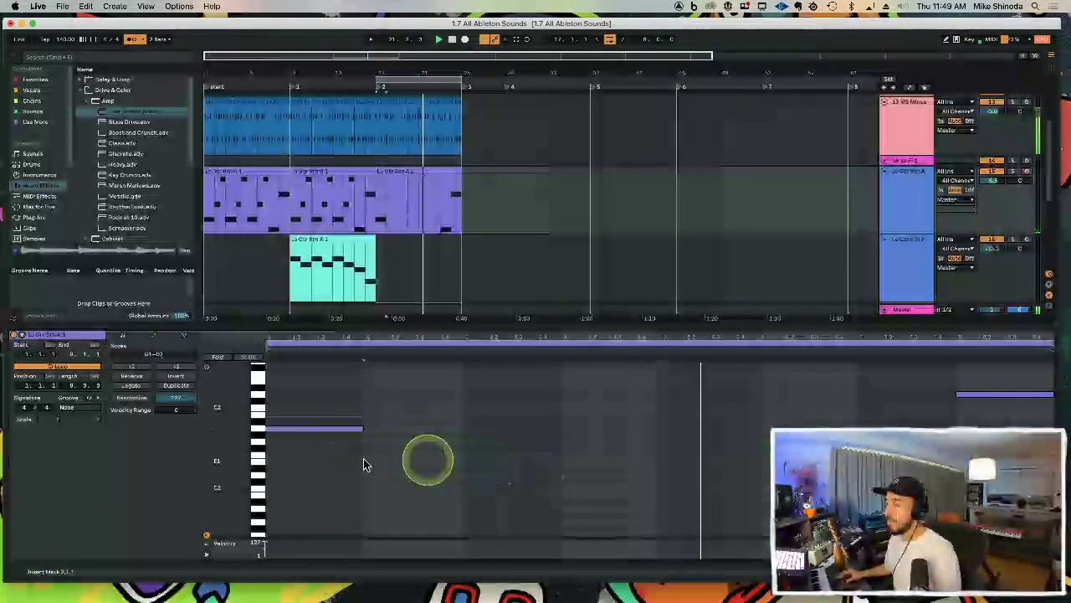
key(super+a)
Step: Record a new part on the Lo Gtr 8th A track from bar 17 to 25 and select all its notes
click(496, 220)
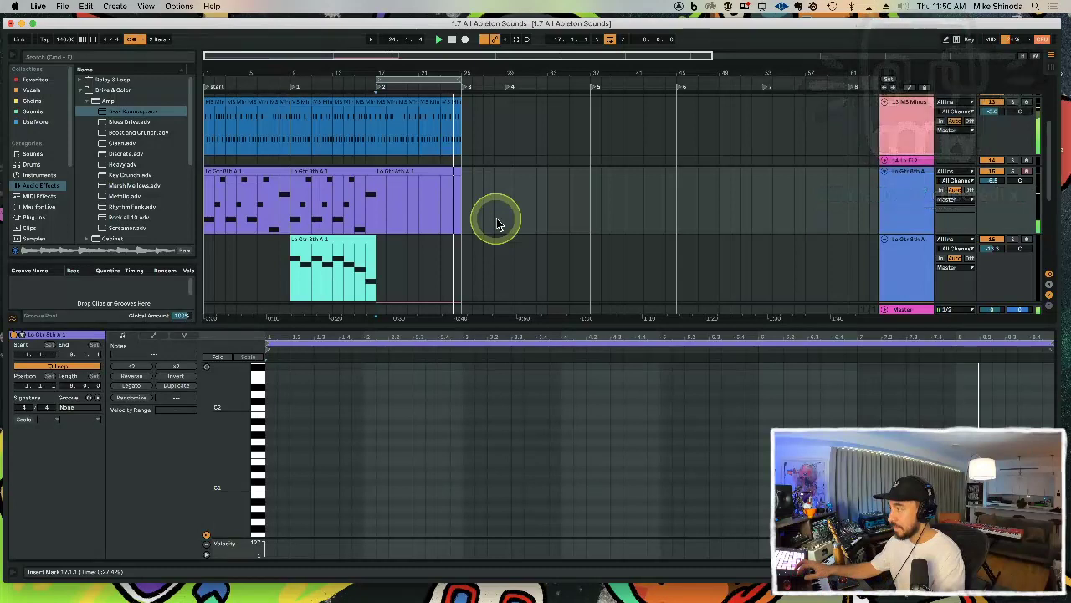
click(496, 217)
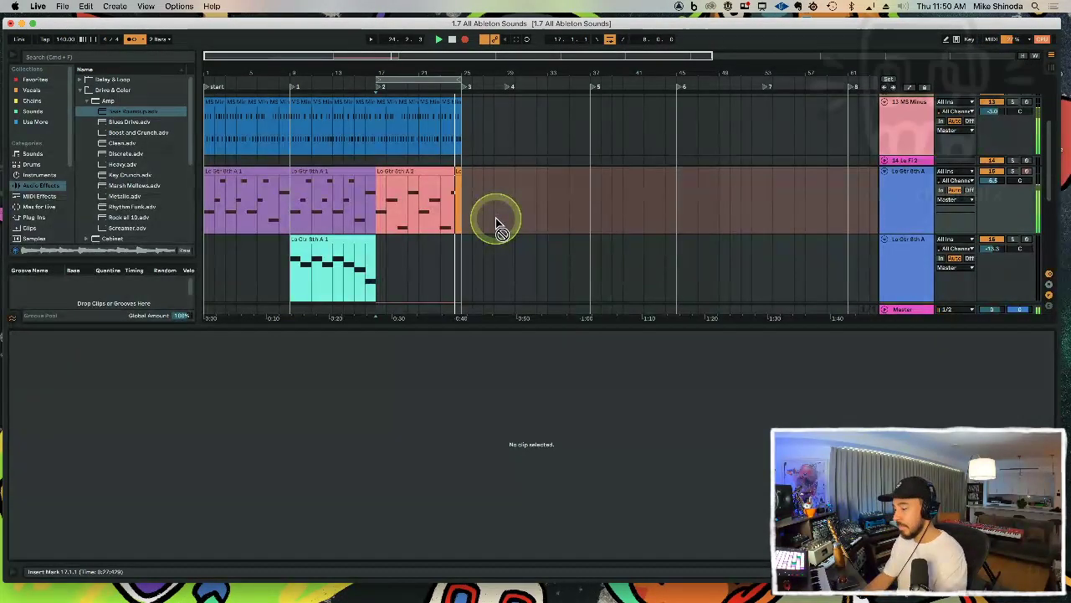
key(F9)
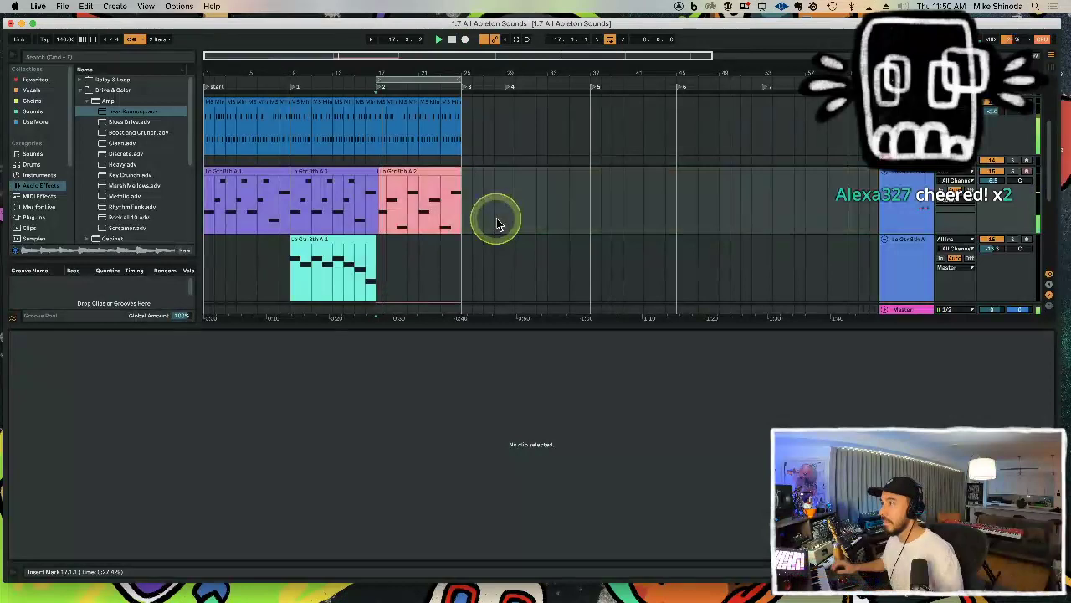
click(381, 176)
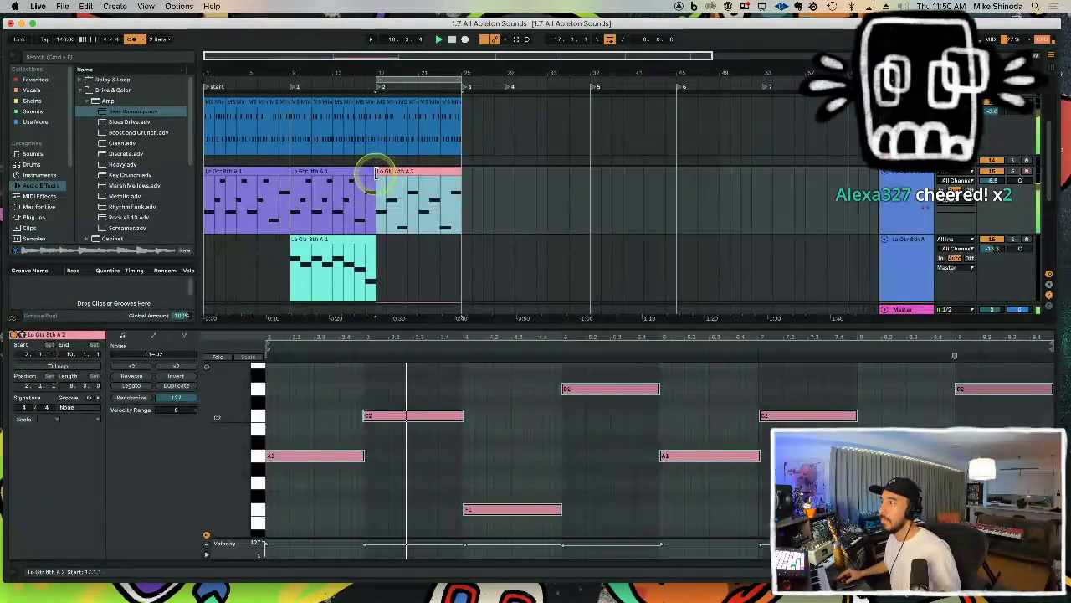
click(497, 381)
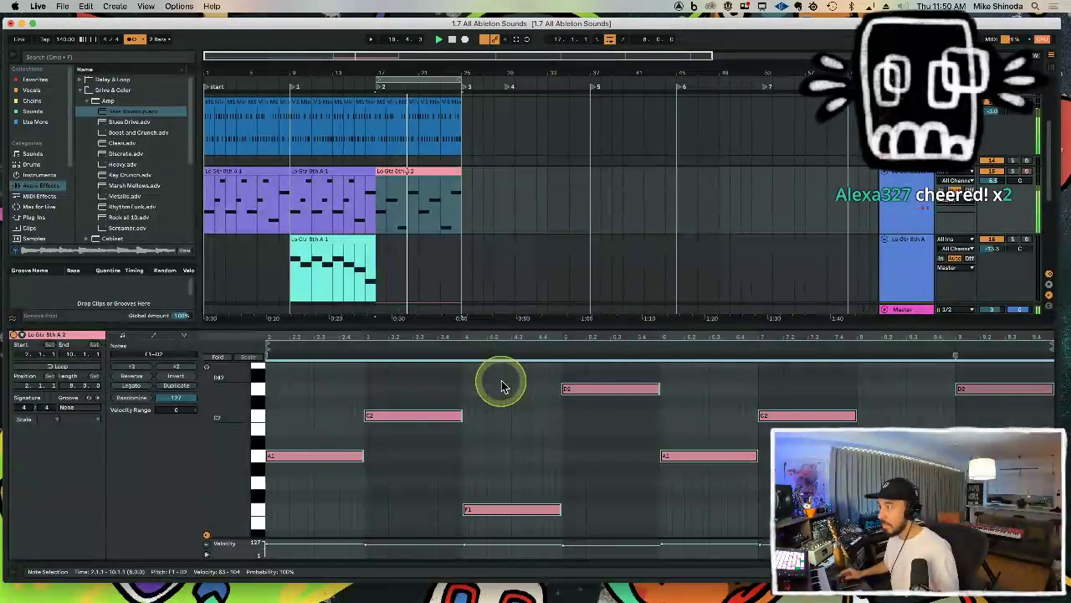
Step: Place the insert marker at bar 7 on the 13 MS Minus drum track
scroll(410, 227, up, 3)
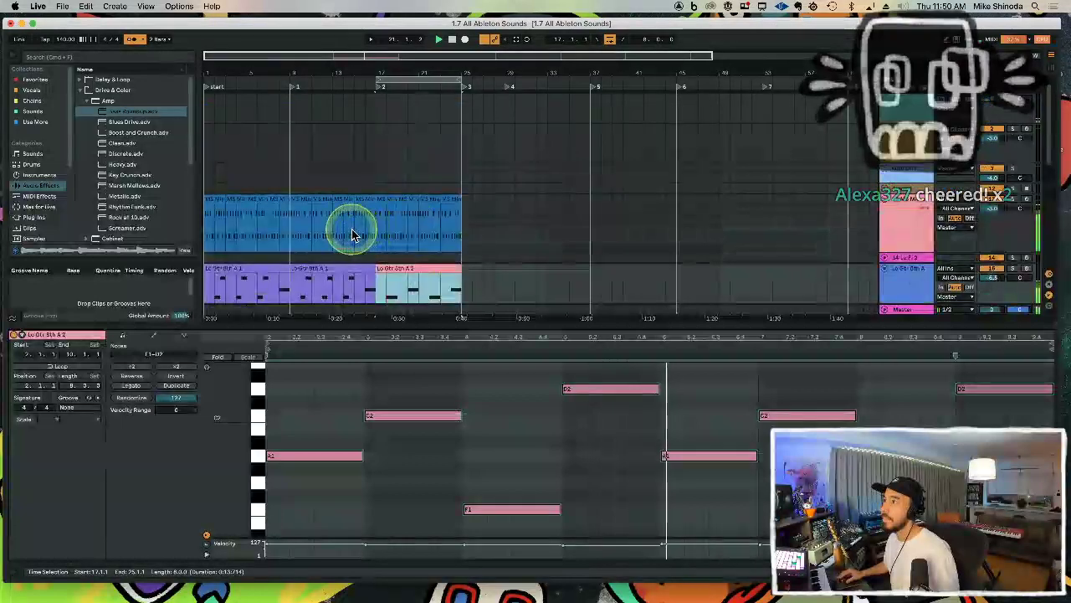
click(349, 235)
click(273, 231)
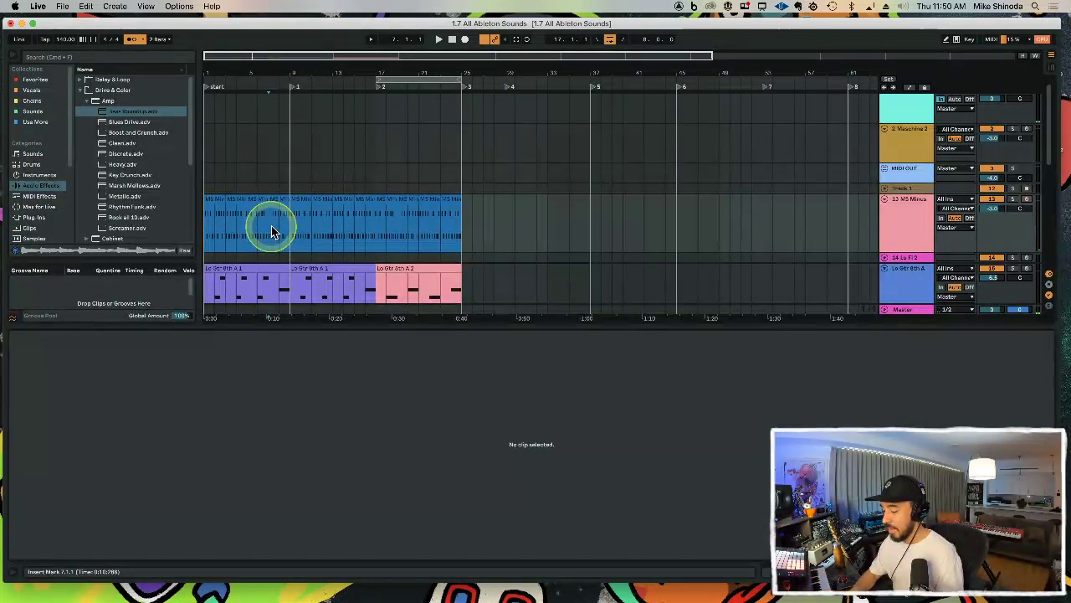
key(F9)
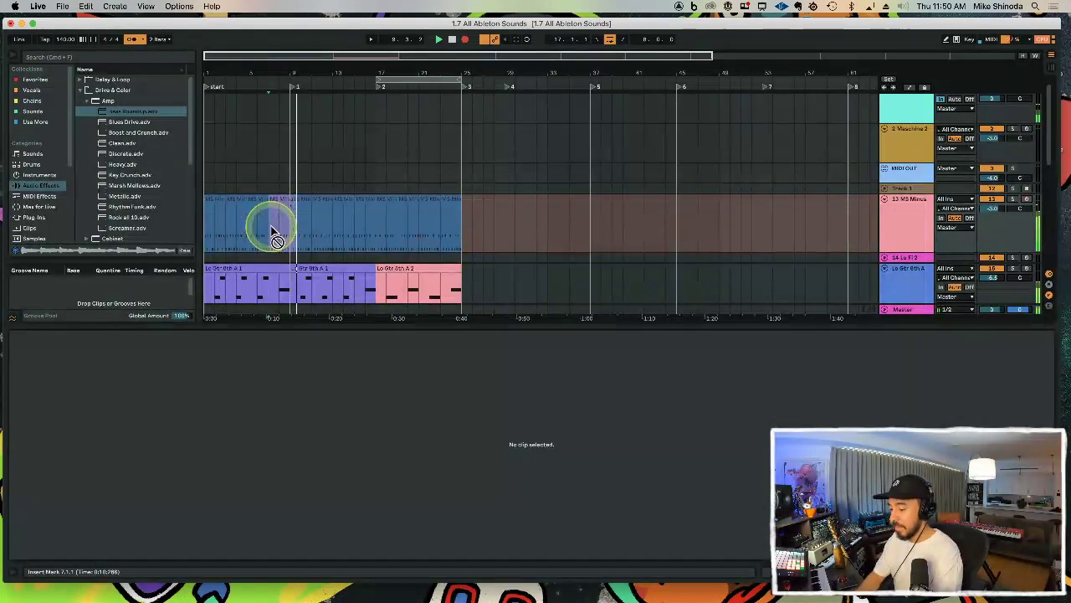
key(F9)
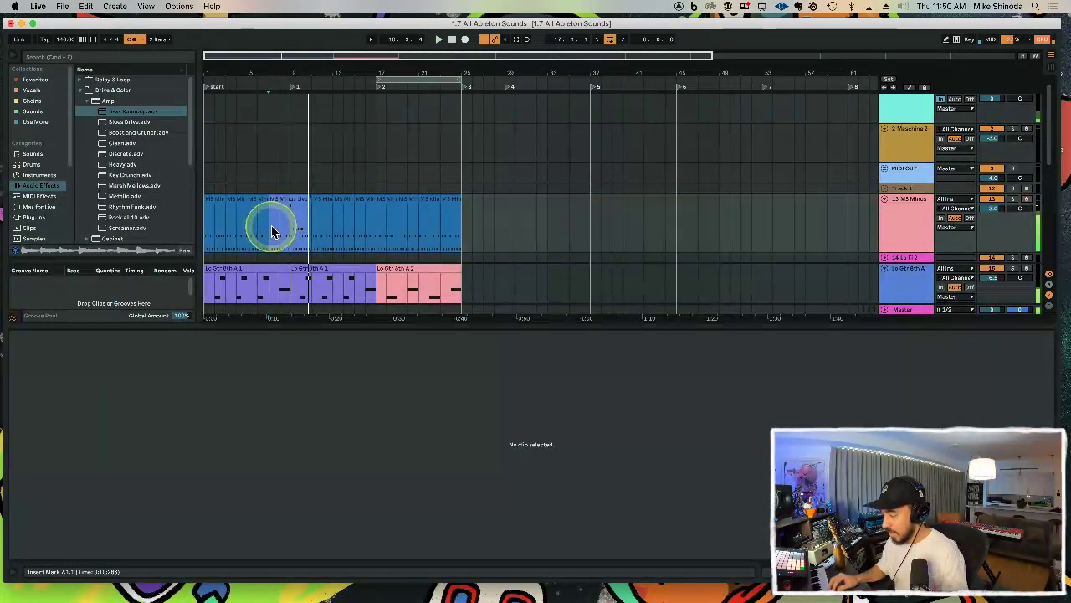
key(super+z)
Step: Record a new drum part on the 13 MS Minus track from bar 7 to bar 25 and open its clip at bar 17
key(F9)
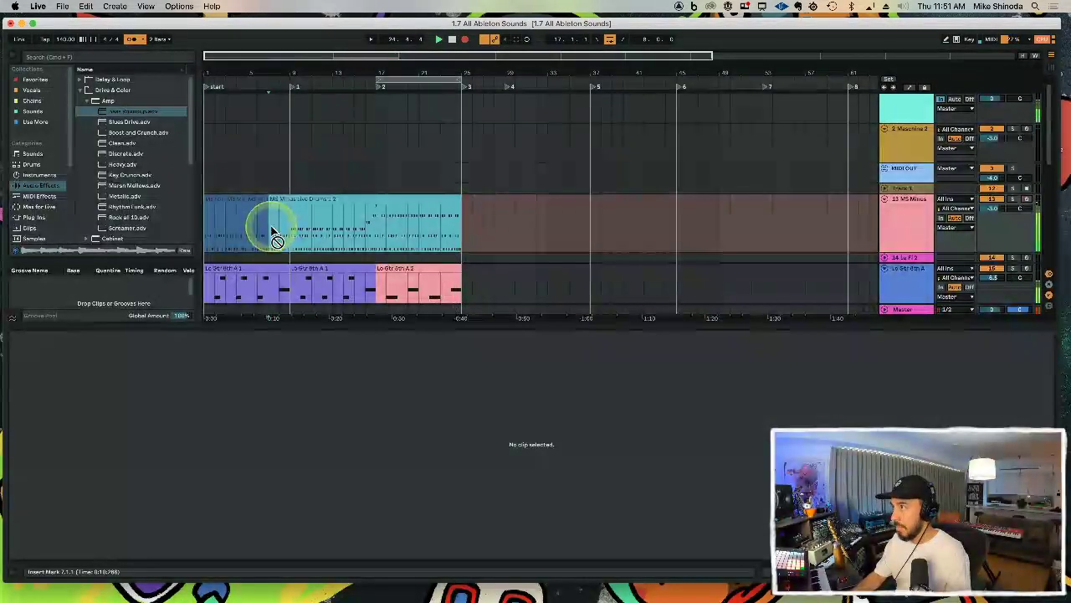
key(space)
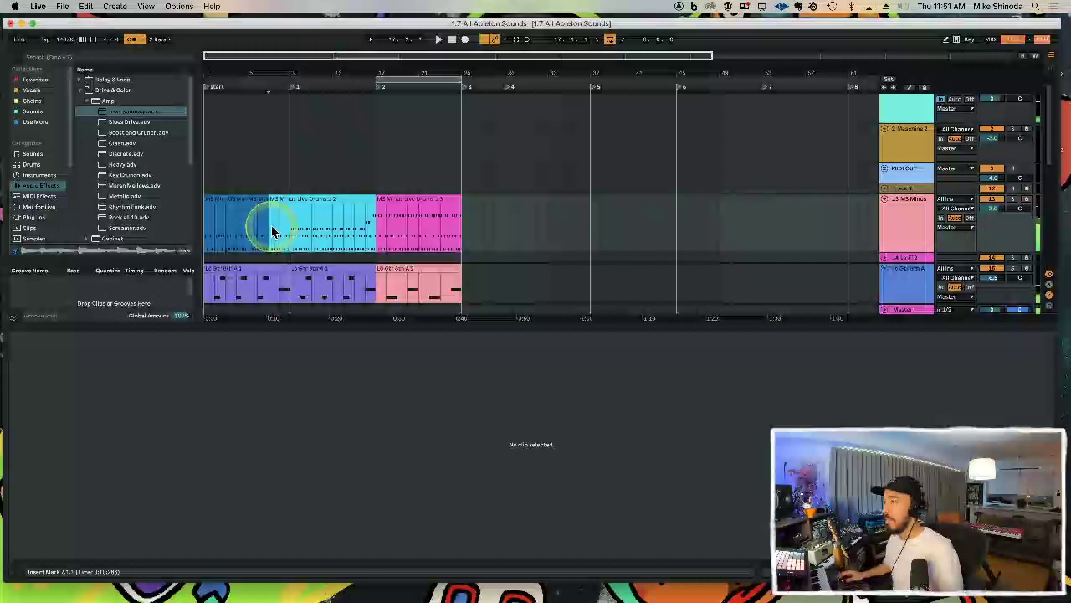
click(422, 215)
double_click(423, 201)
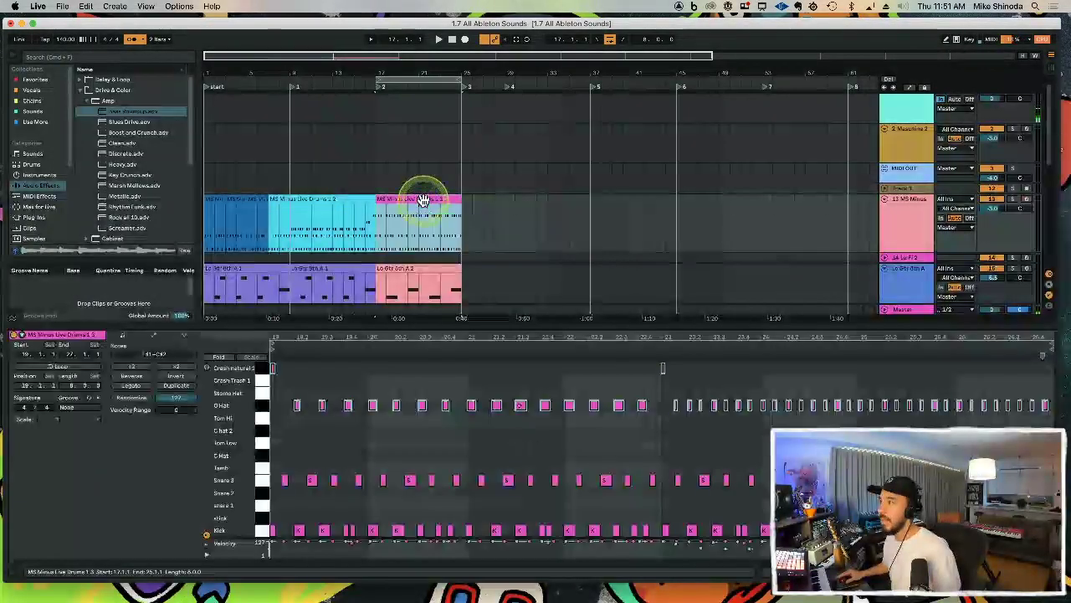
Step: Quantize the O Hat notes in the second half of the drum clip at bar 17, from clip bar 23 to its end
click(665, 430)
click(655, 407)
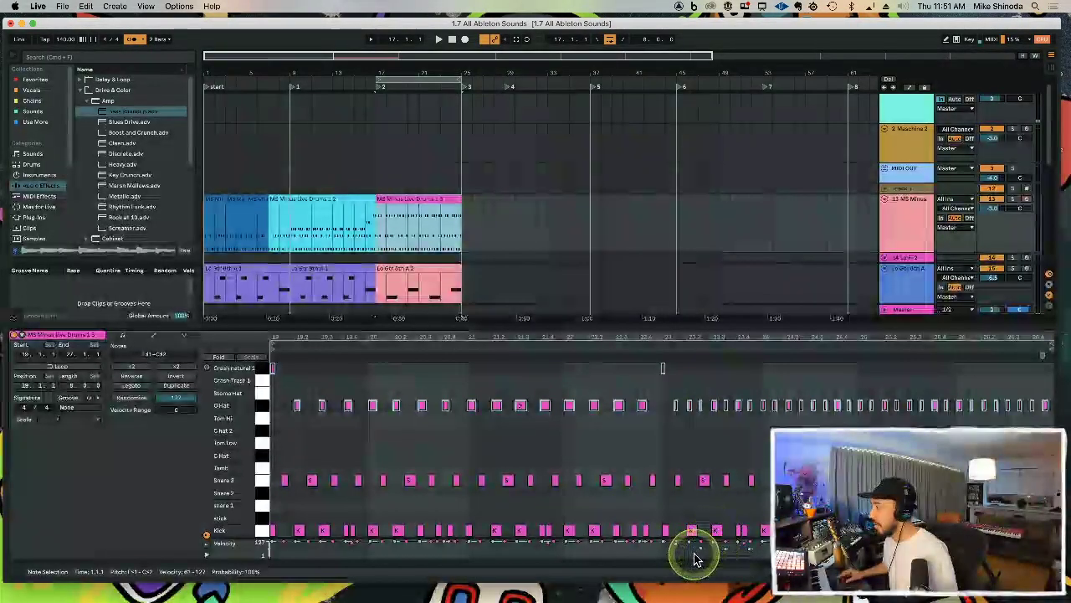
drag(696, 553, 929, 544)
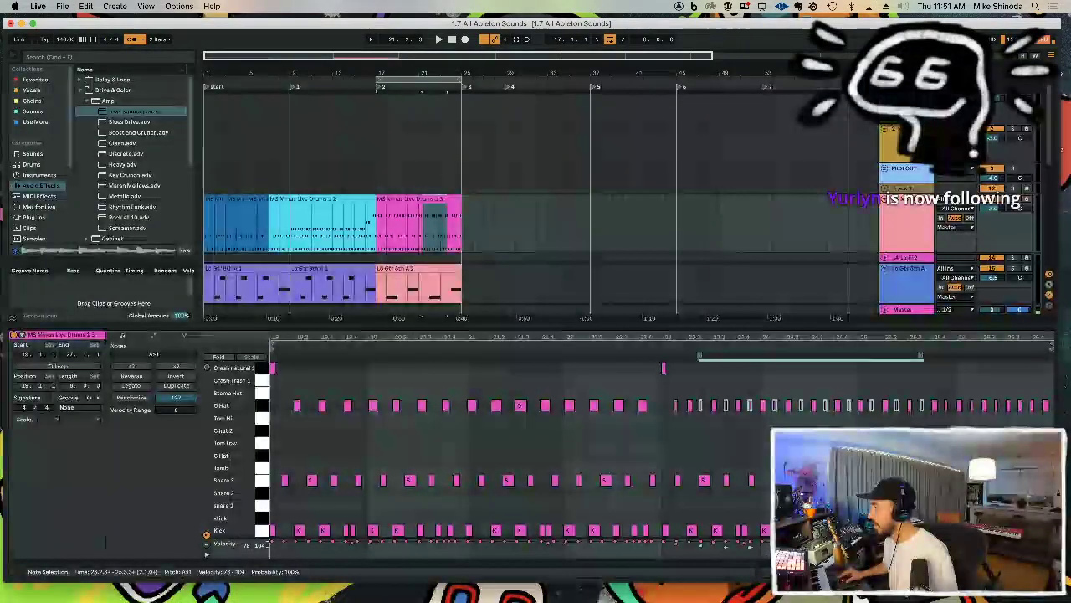
click(421, 226)
click(421, 227)
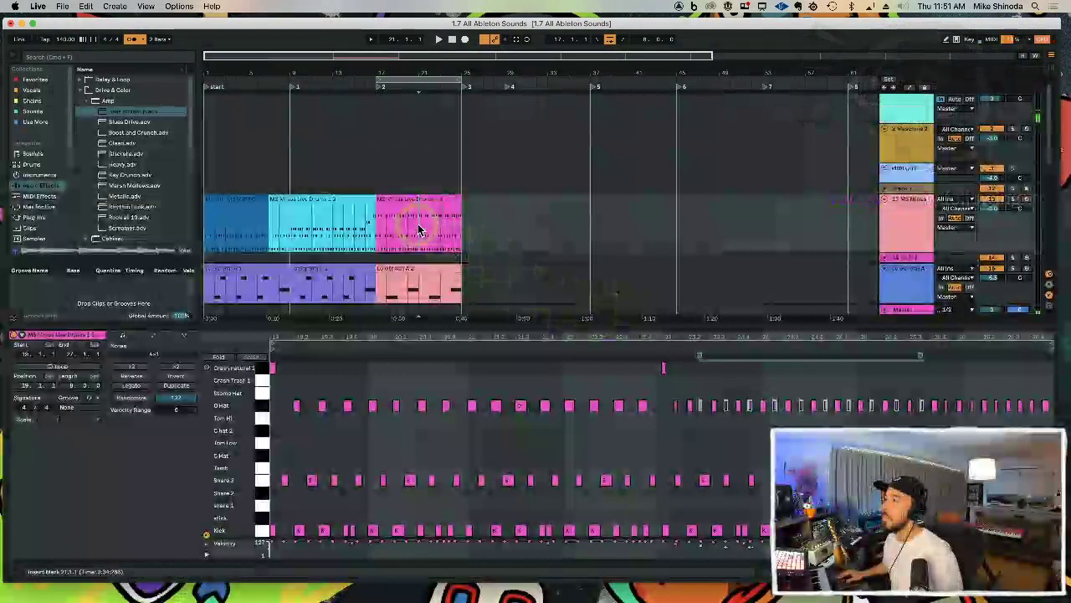
click(665, 369)
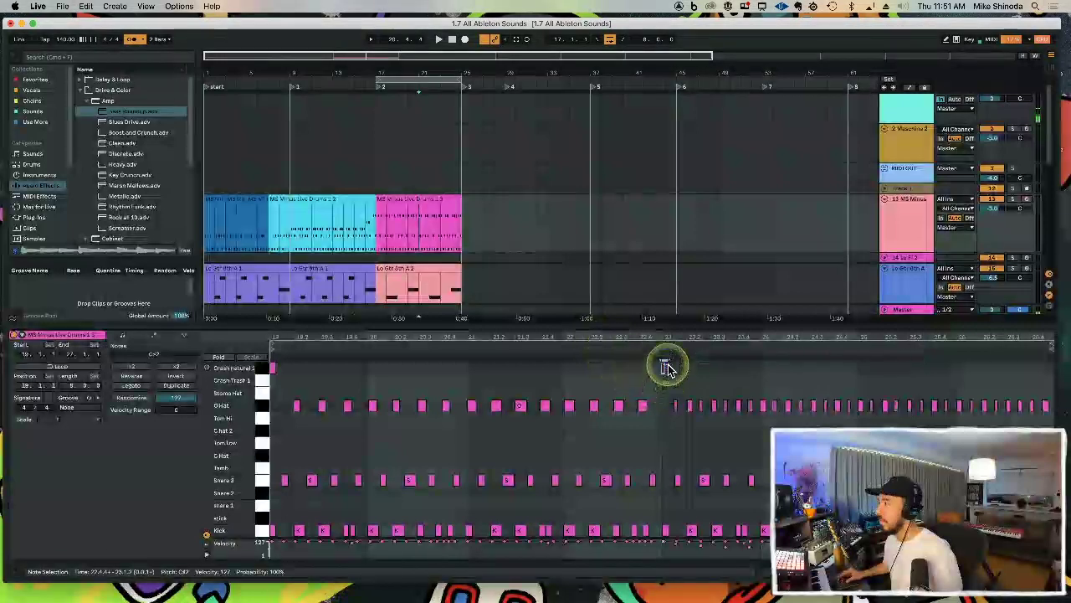
drag(670, 389, 1051, 421)
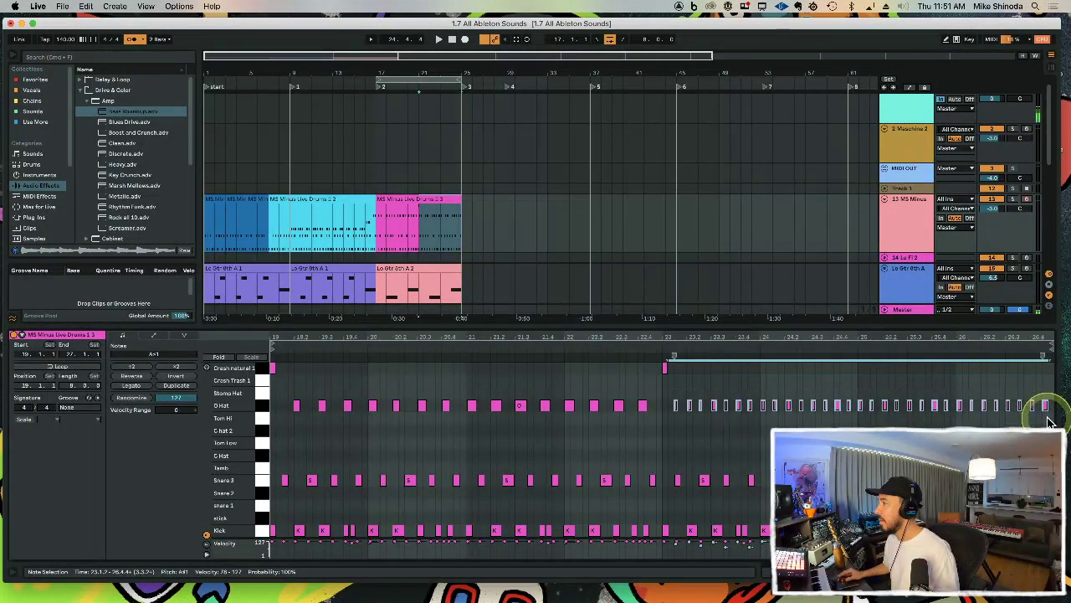
key(super+u)
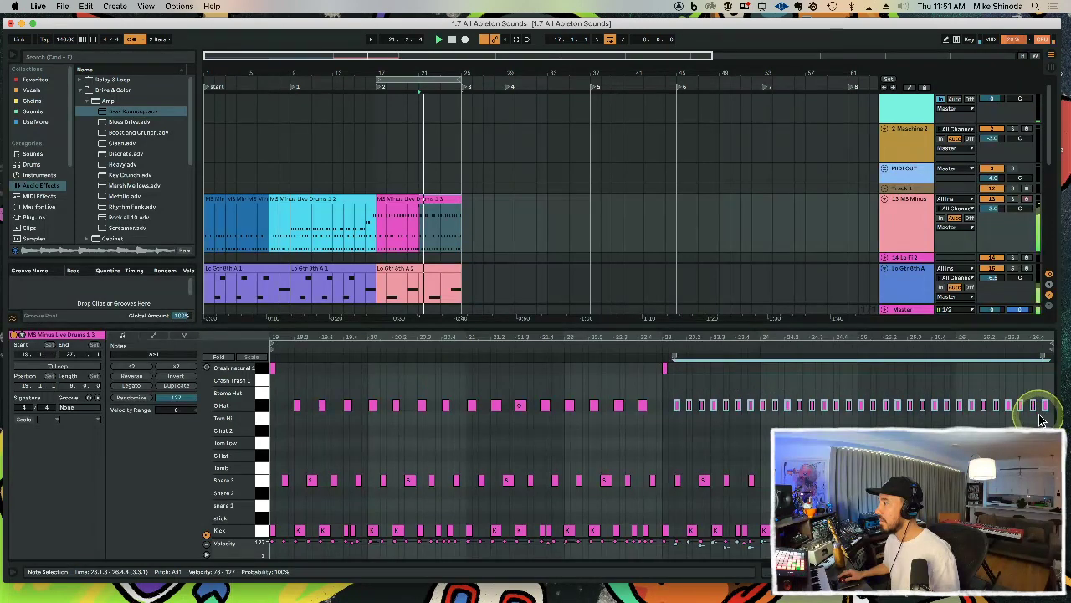
Step: Copy the drum part from bars 21 to 25 and paste it over bars 17 to 21 of the same track
click(412, 225)
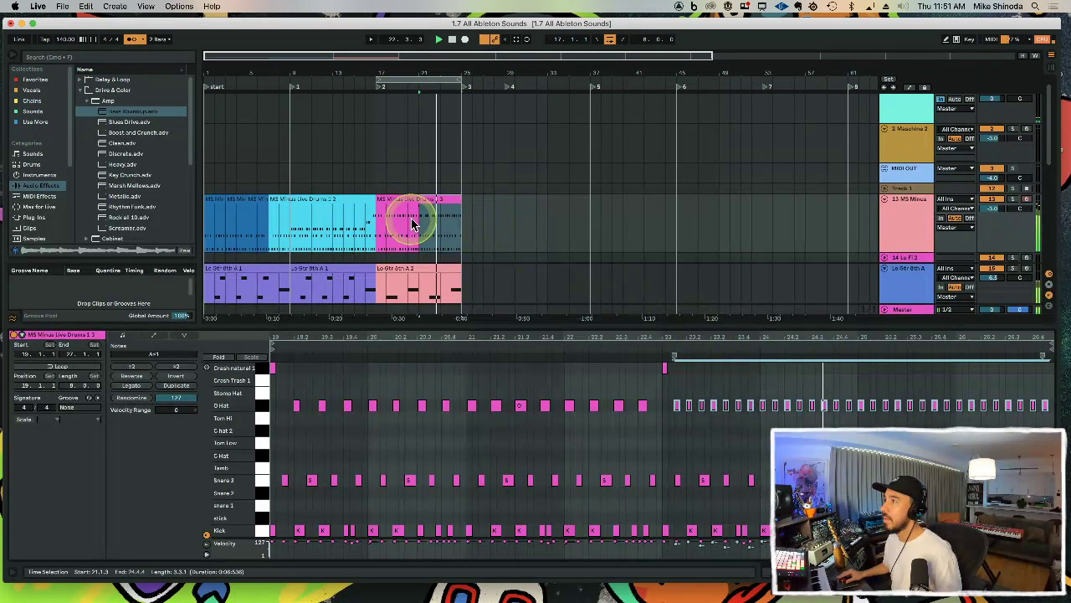
drag(418, 222, 465, 222)
key(super+c)
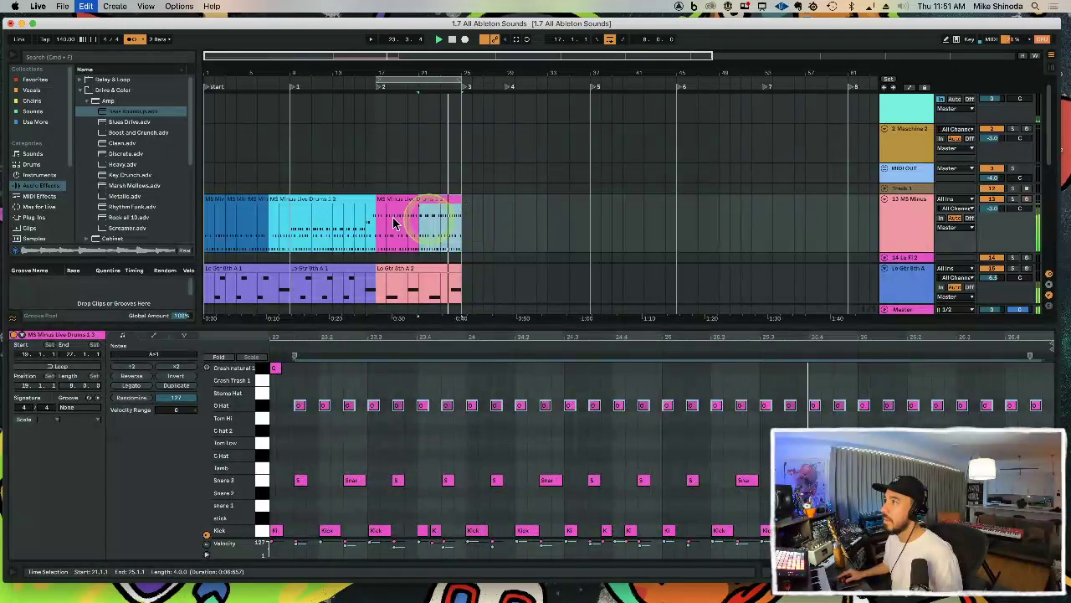
click(379, 226)
key(super+v)
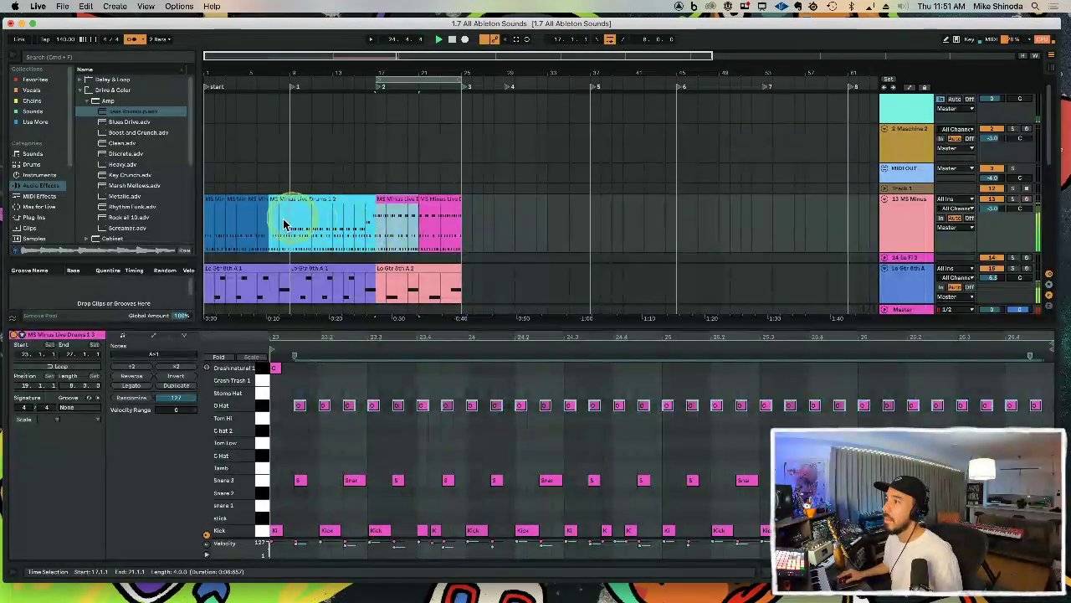
Step: Trim the start of the MS Minus Live Drums 1 2 clip to bar 9 and select all its notes
click(268, 202)
drag(272, 200, 300, 199)
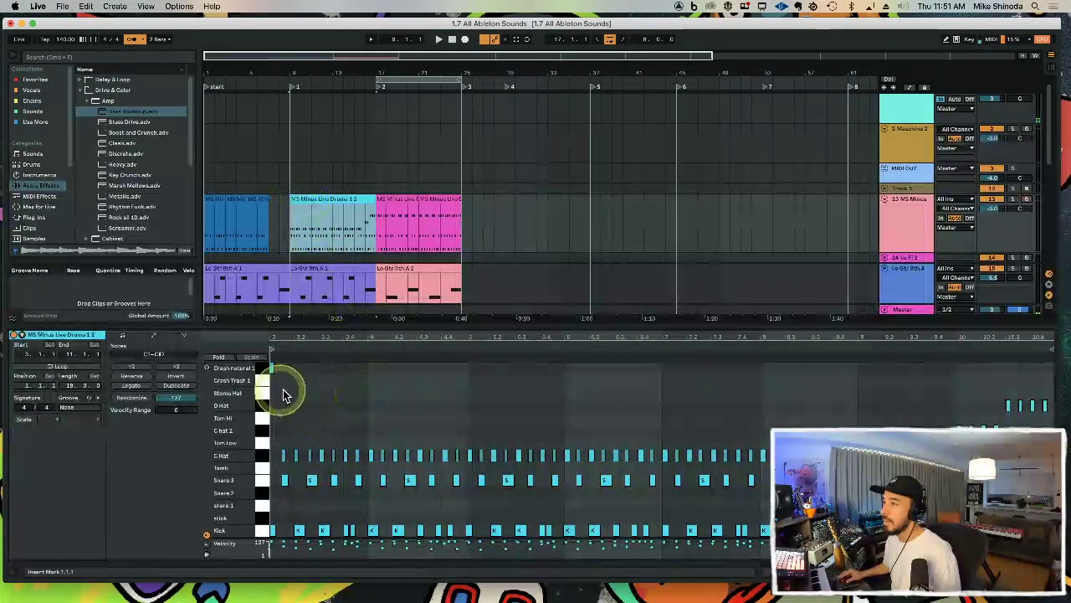
click(362, 423)
key(super+a)
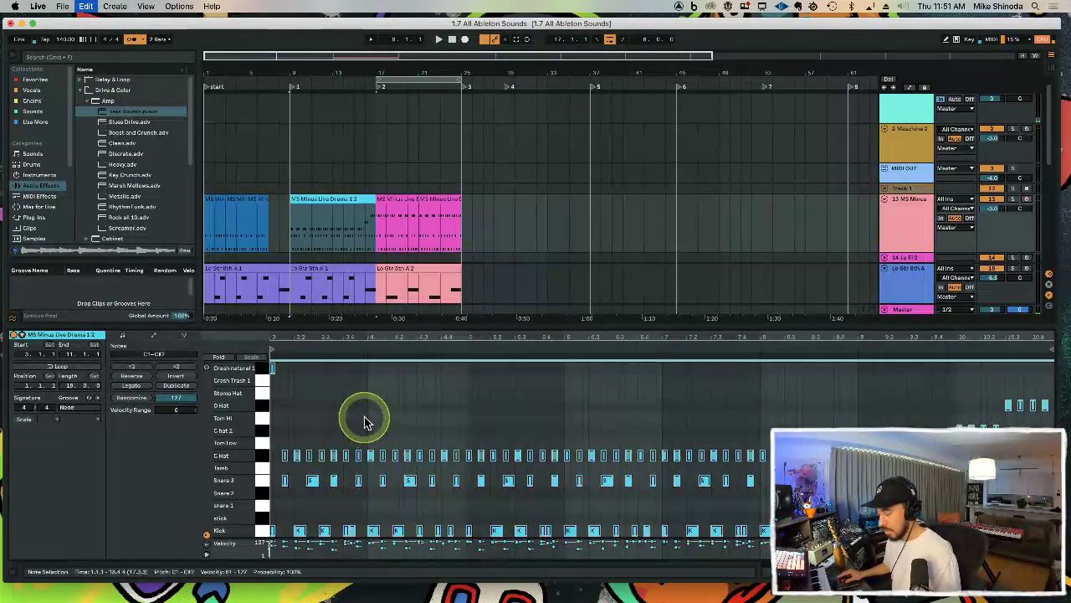
Step: Play from bar 9 and duplicate the two-bar drum clip at bar 5 into the gap from bar 7 to 9
key(space)
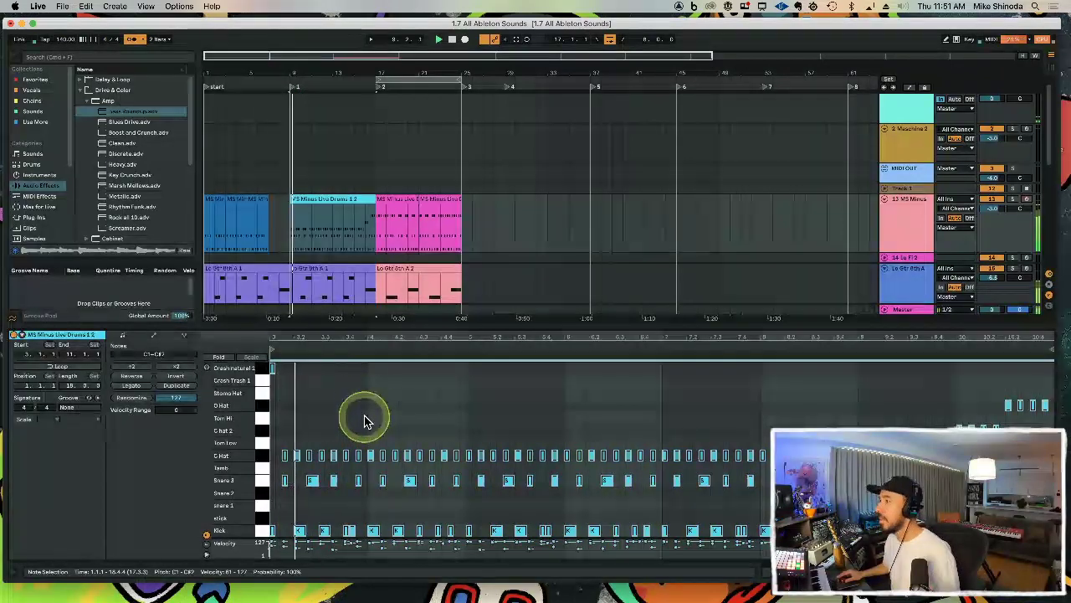
click(261, 201)
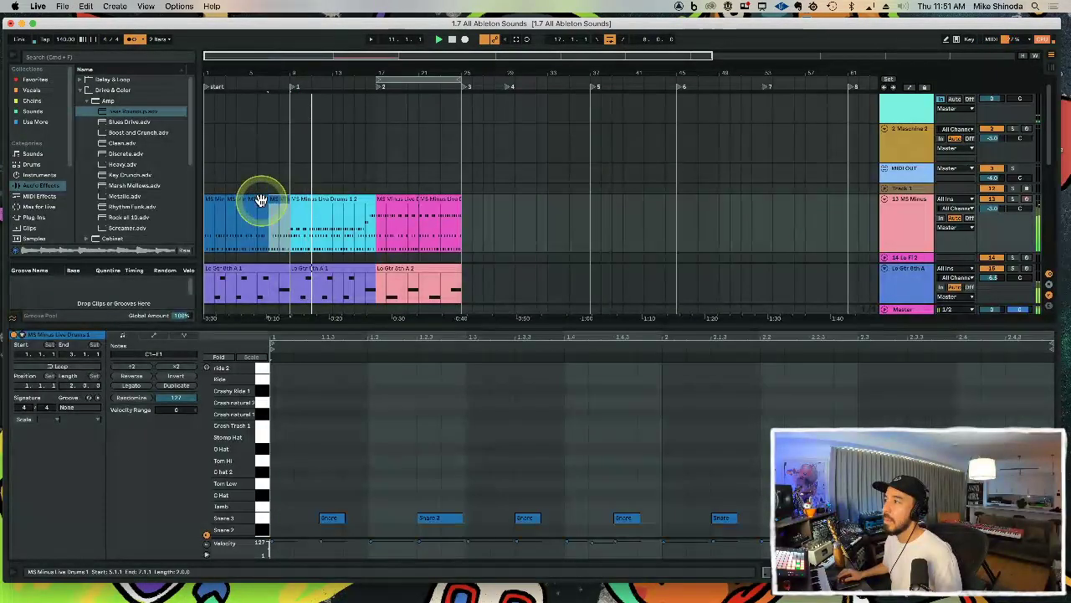
Step: Record a bass part on the bass track from bar 8 to bar 25 and select all notes of its first clip
scroll(261, 202, down, 3)
click(294, 226)
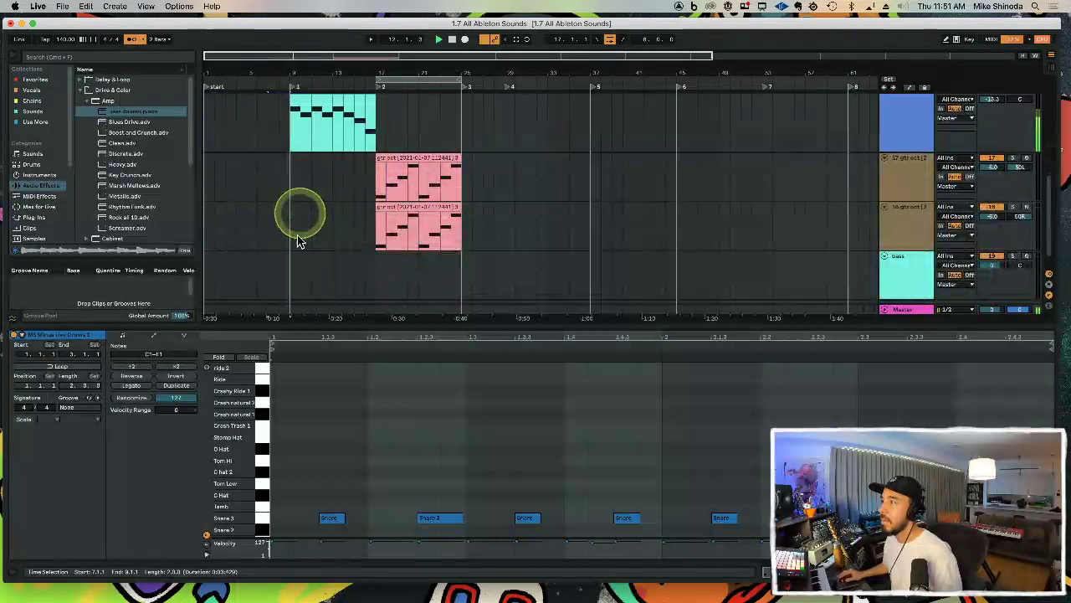
click(338, 279)
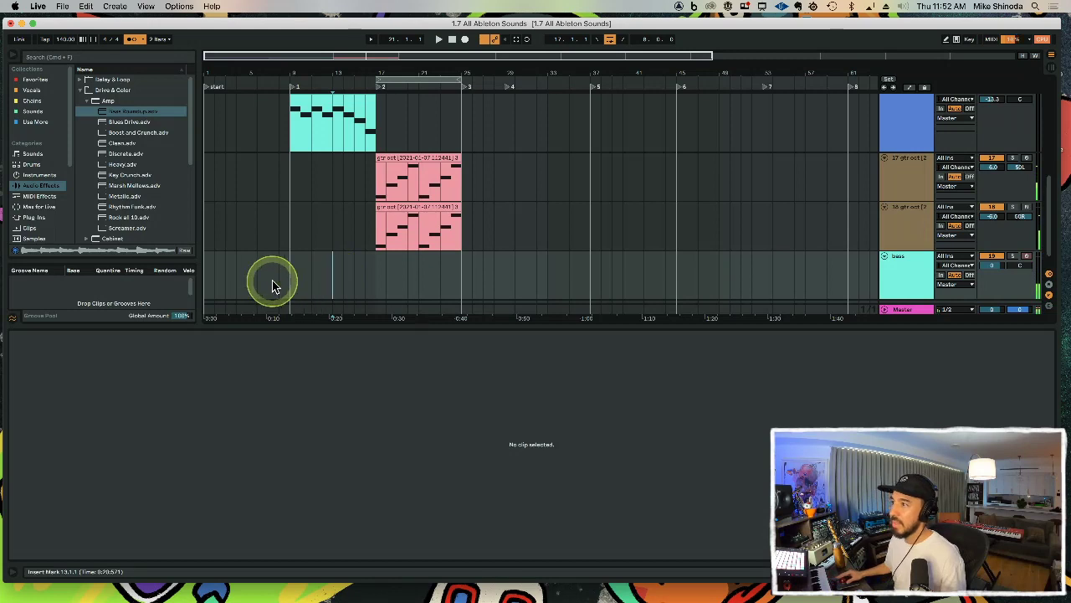
key(F9)
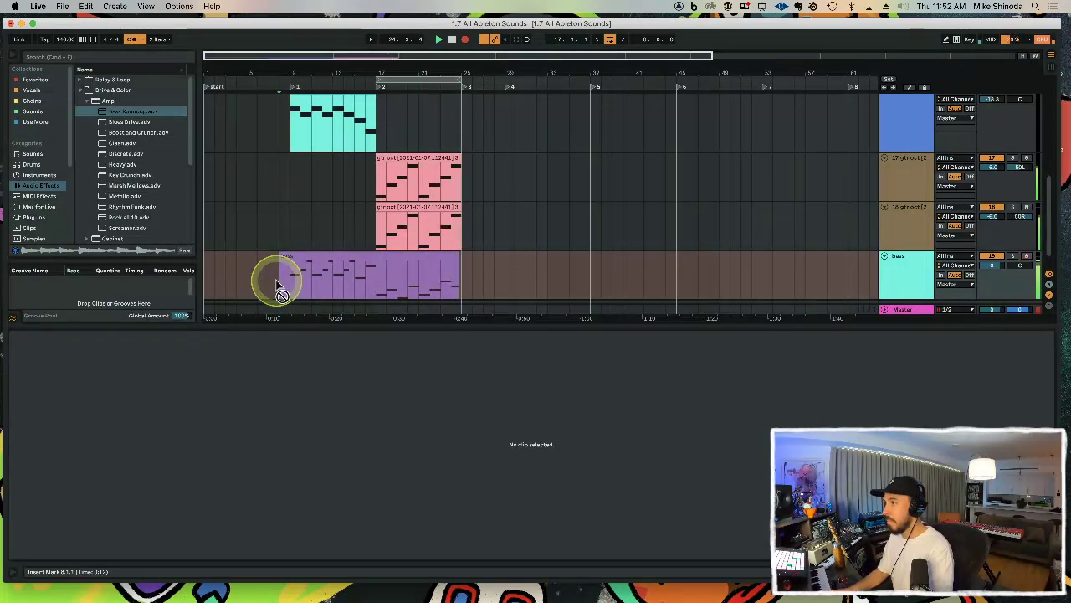
click(282, 289)
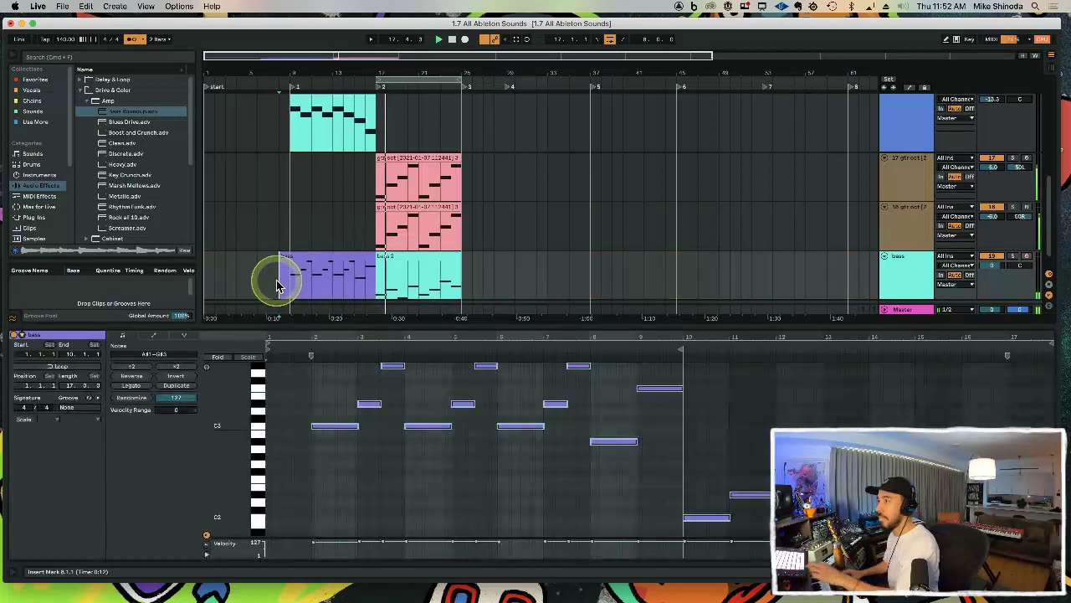
click(535, 405)
key(super+a)
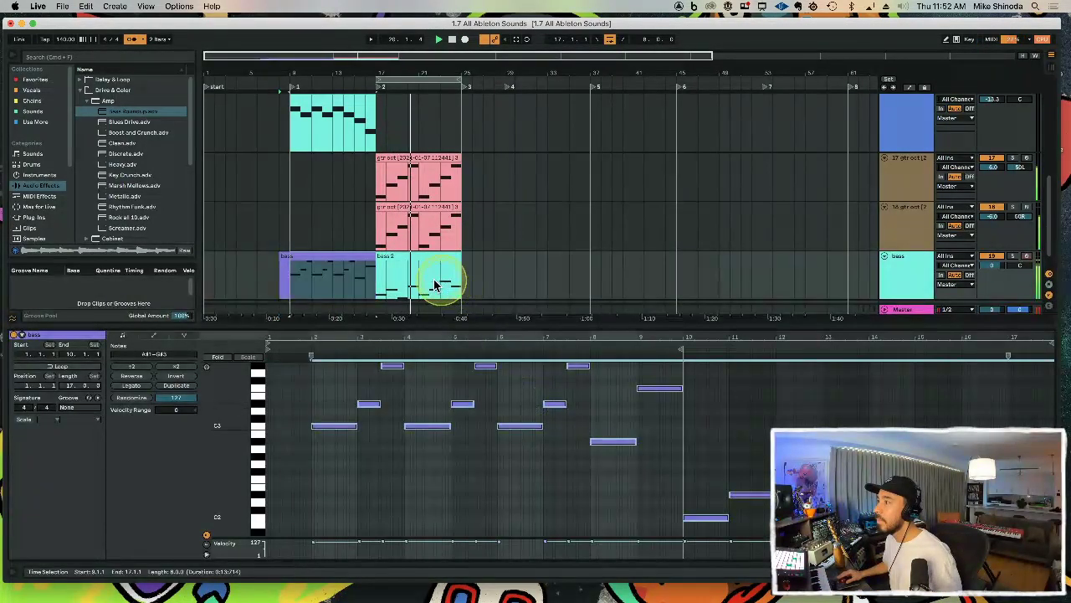
Step: Copy bars 21 to 25 of the bass 2 clip over bars 17 to 21 on the bass track
click(421, 284)
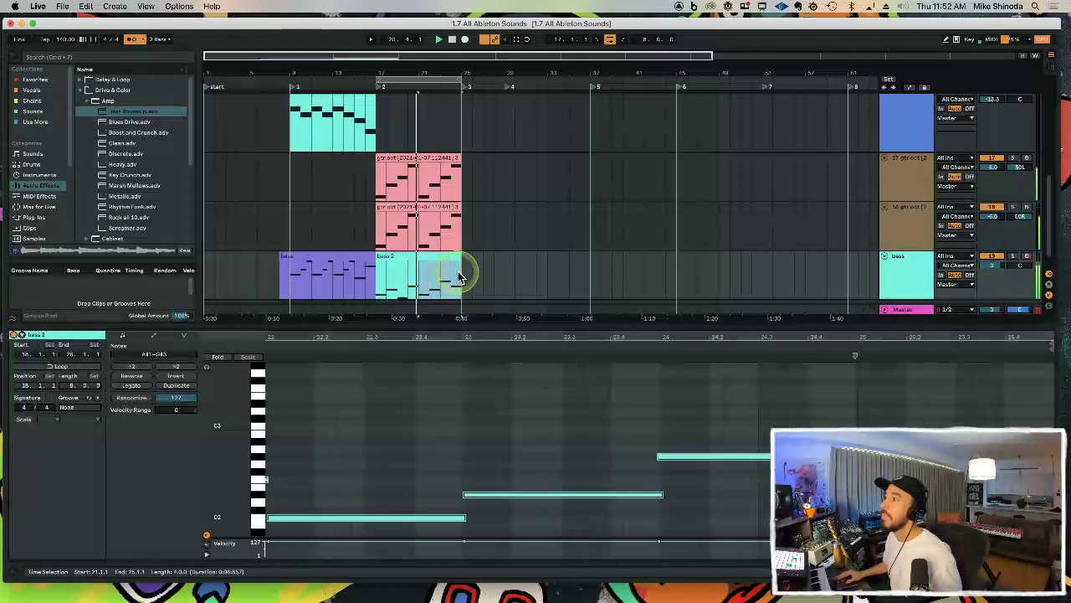
click(377, 284)
Step: Trim the first bass clip to start at bar 9 and hide the clip's note view
drag(245, 271, 307, 276)
click(310, 254)
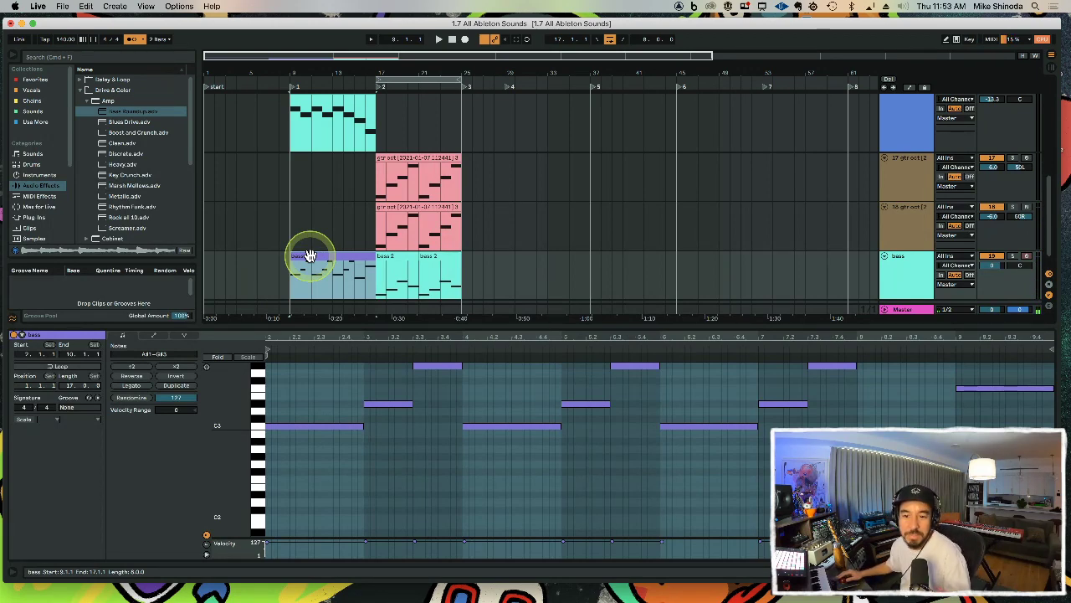
double_click(359, 324)
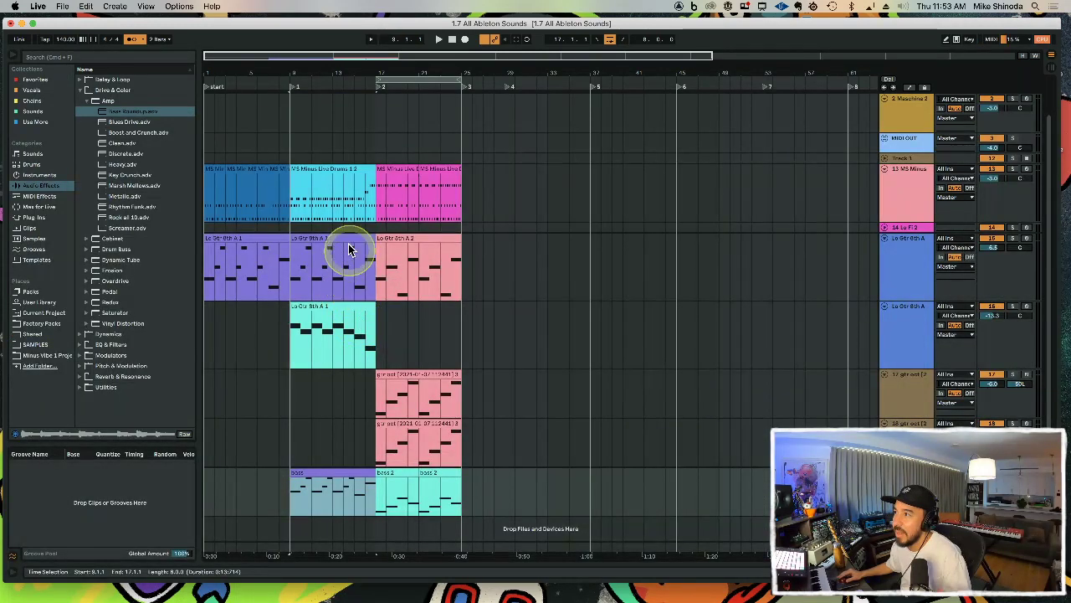
Step: Open the drum clip at bar 9 and adjust the velocity of its first closed-hat note
click(332, 172)
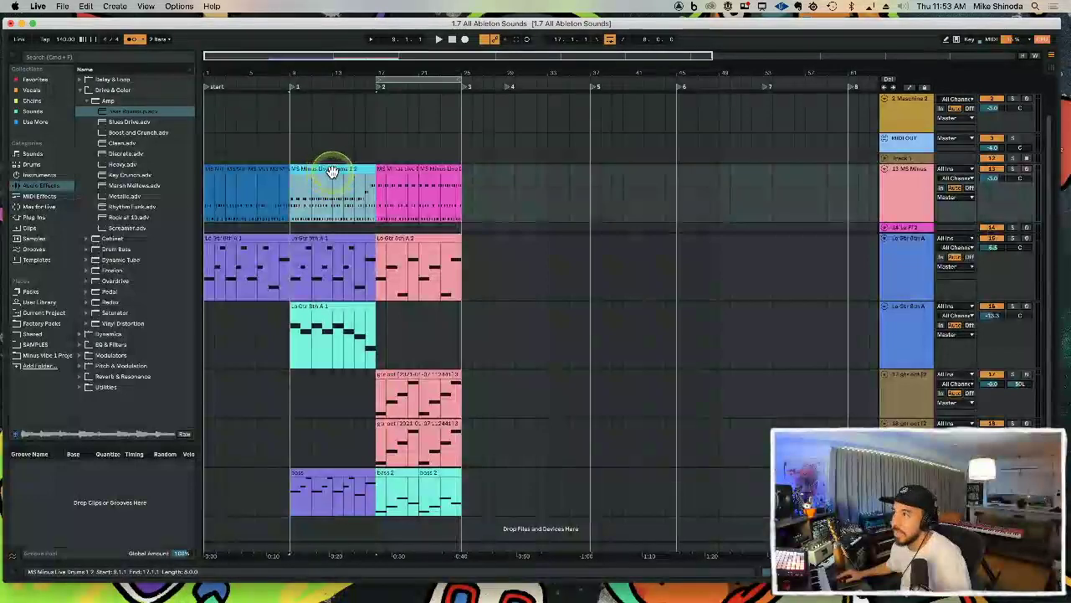
double_click(331, 172)
drag(310, 333, 452, 383)
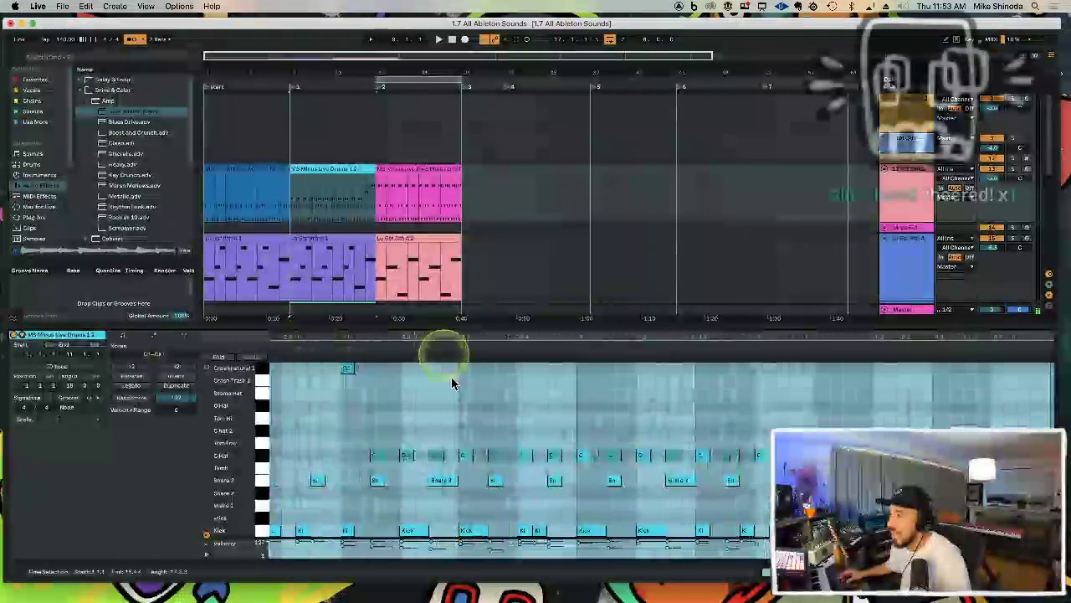
click(377, 454)
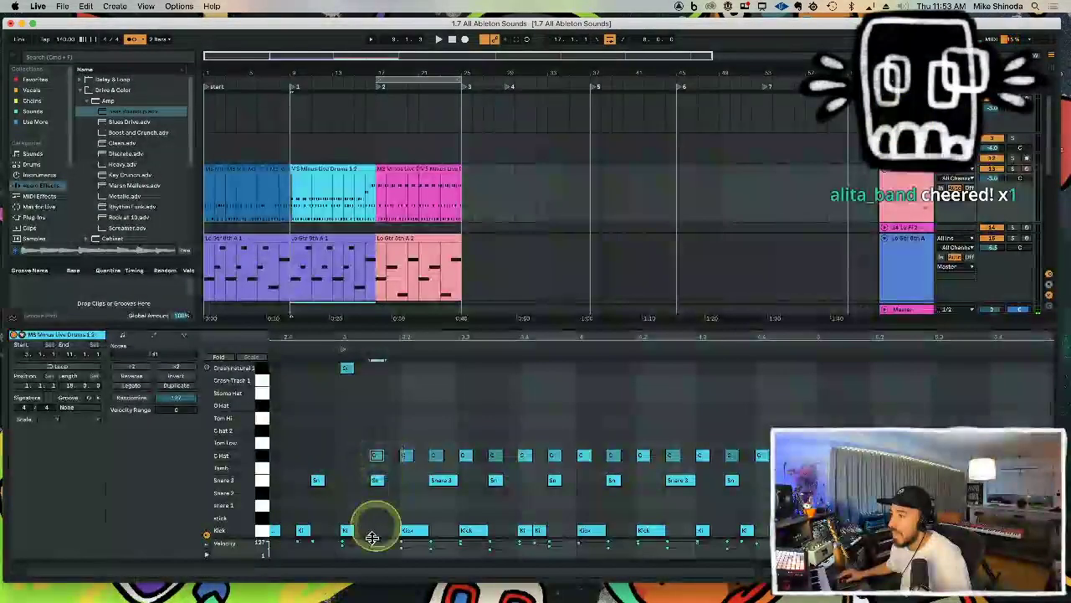
drag(378, 549, 379, 549)
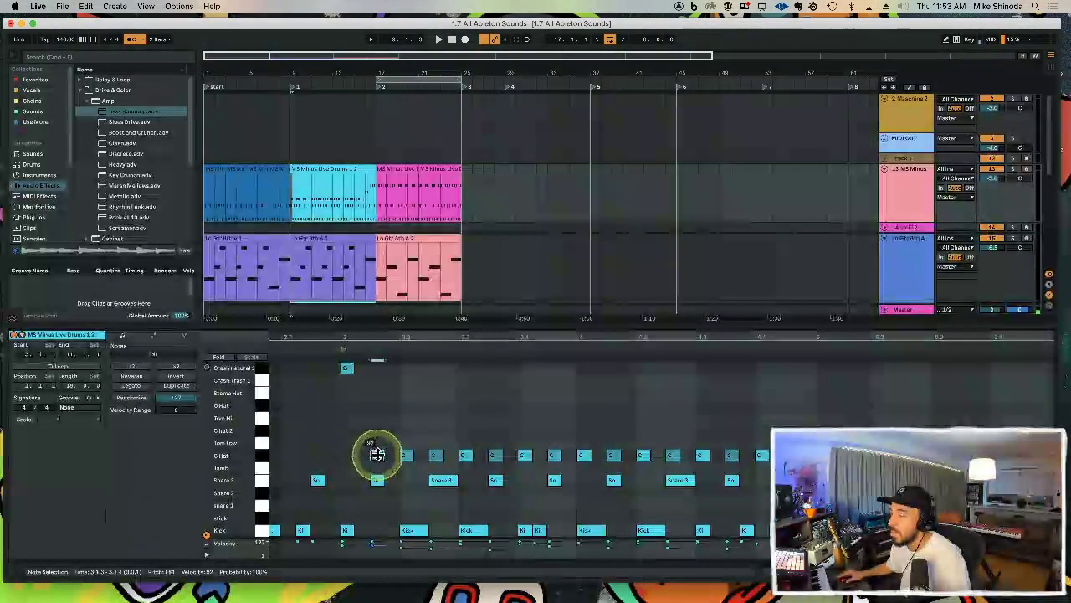
Step: Show only the velocity lane in the drum clip and set the first closed-hat note's velocity to 94
click(207, 553)
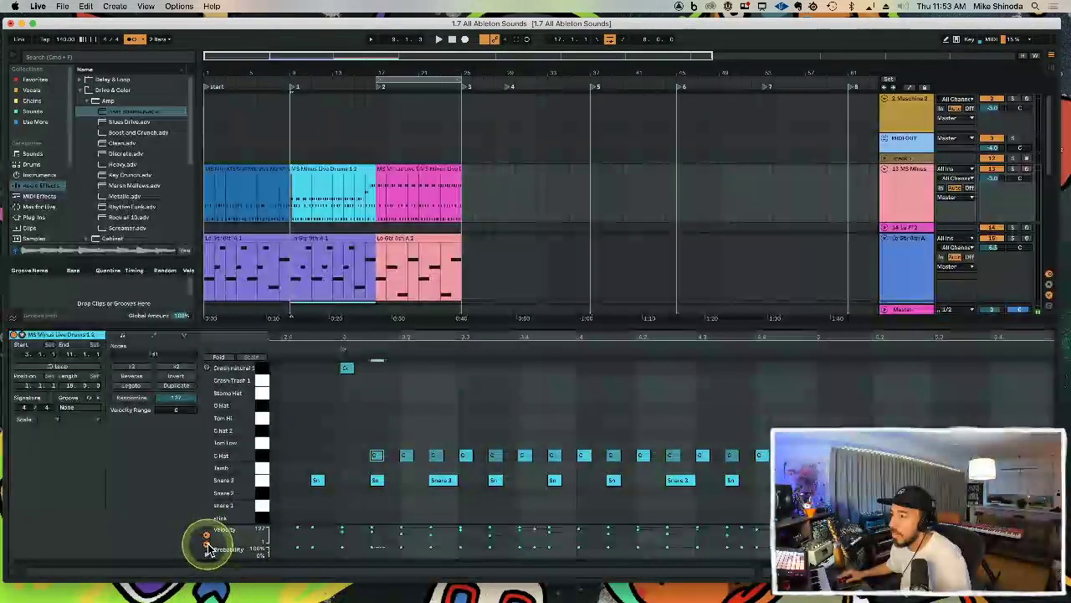
click(207, 548)
click(207, 556)
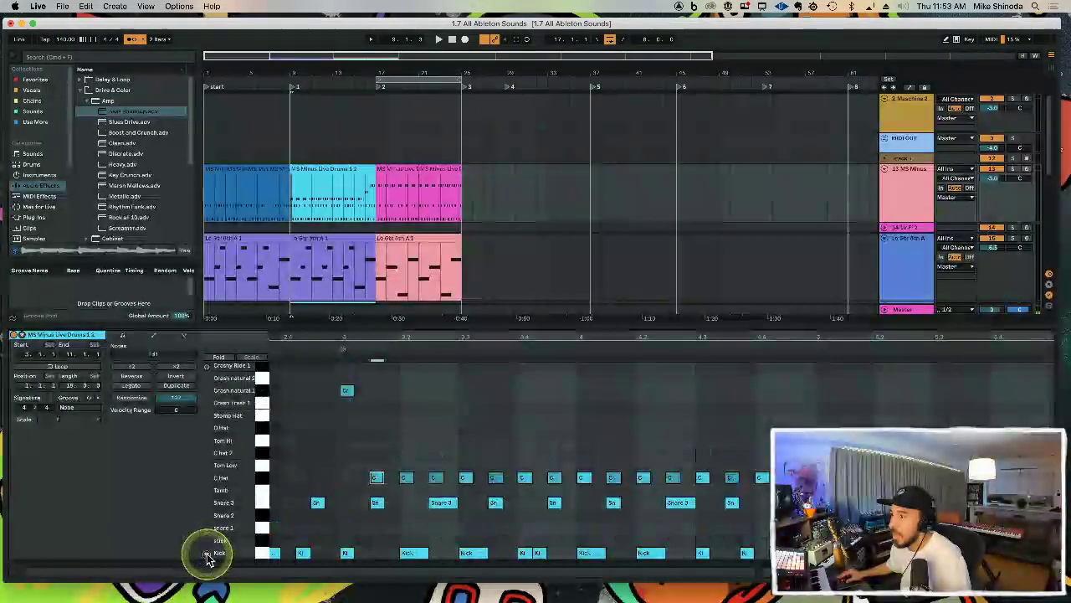
click(208, 558)
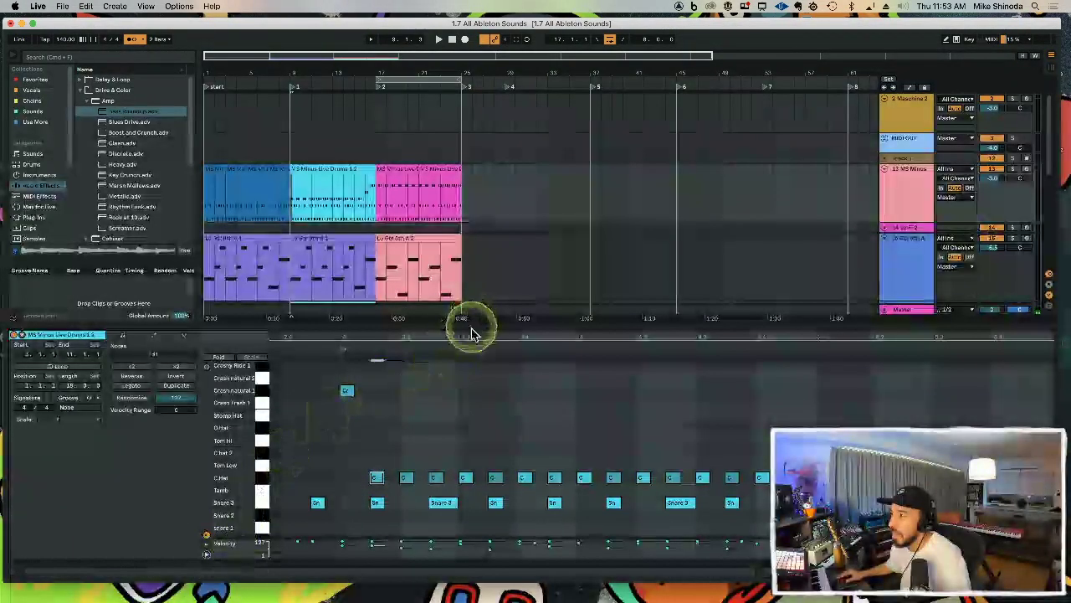
drag(472, 333, 472, 333)
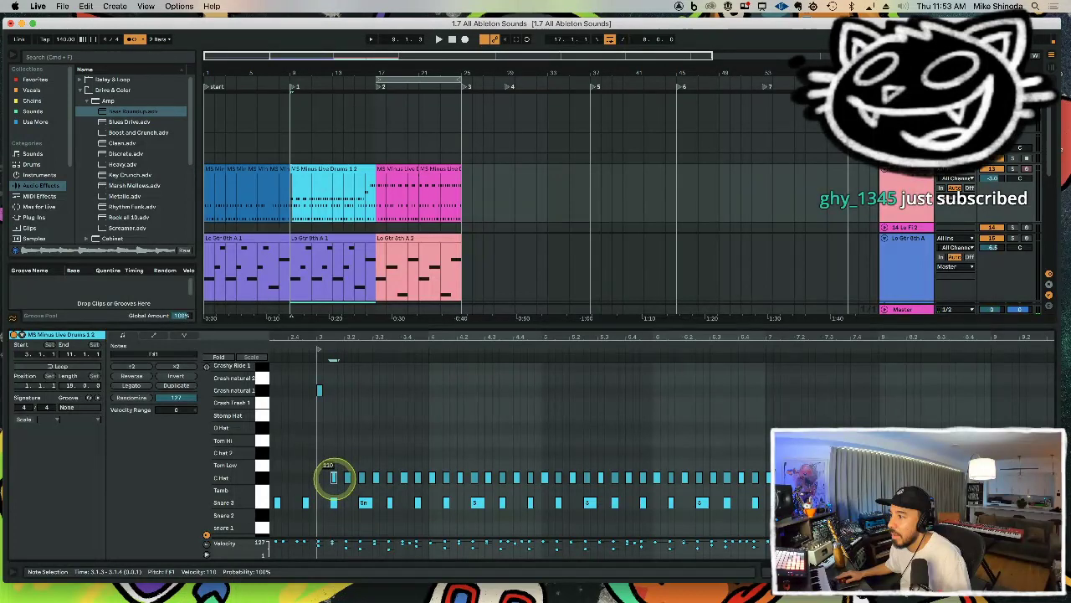
drag(333, 477, 334, 474)
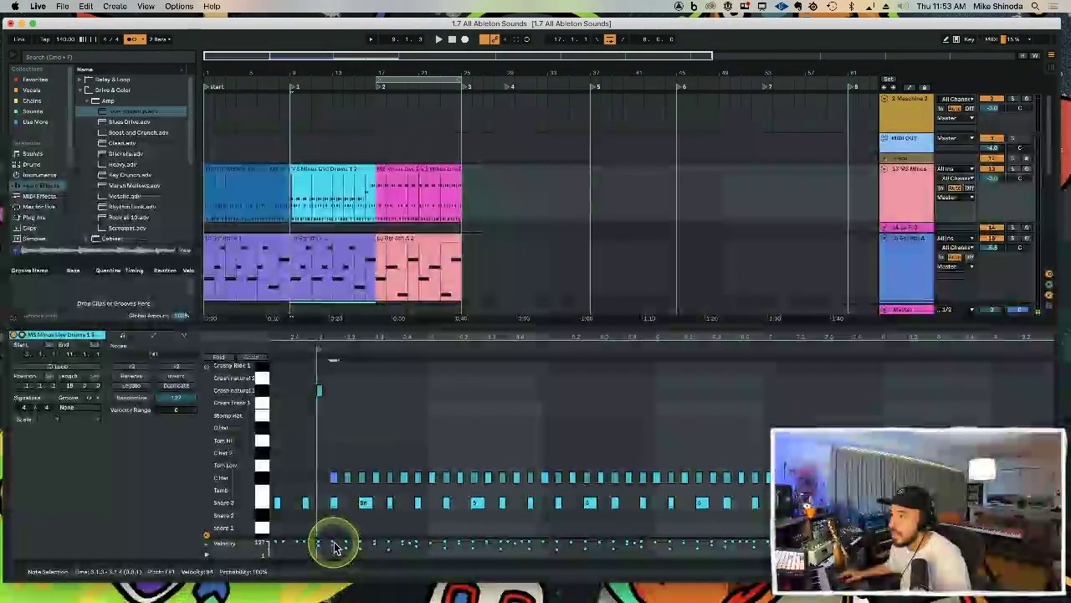
Step: Try a 64% probability on all notes of the bar 9 drum clip and restore it to 100%
click(206, 541)
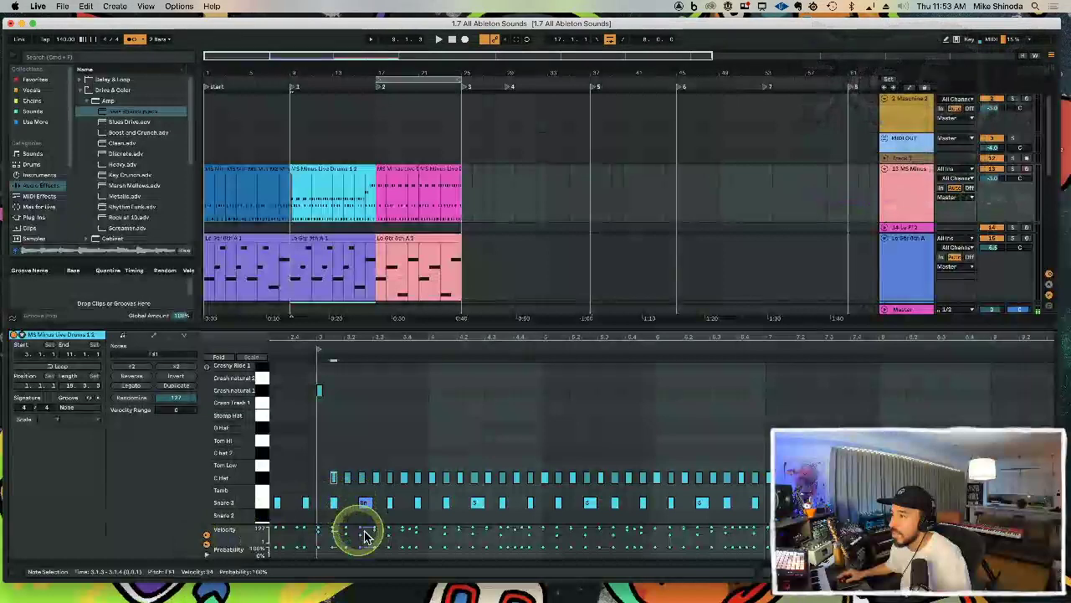
drag(395, 523, 384, 415)
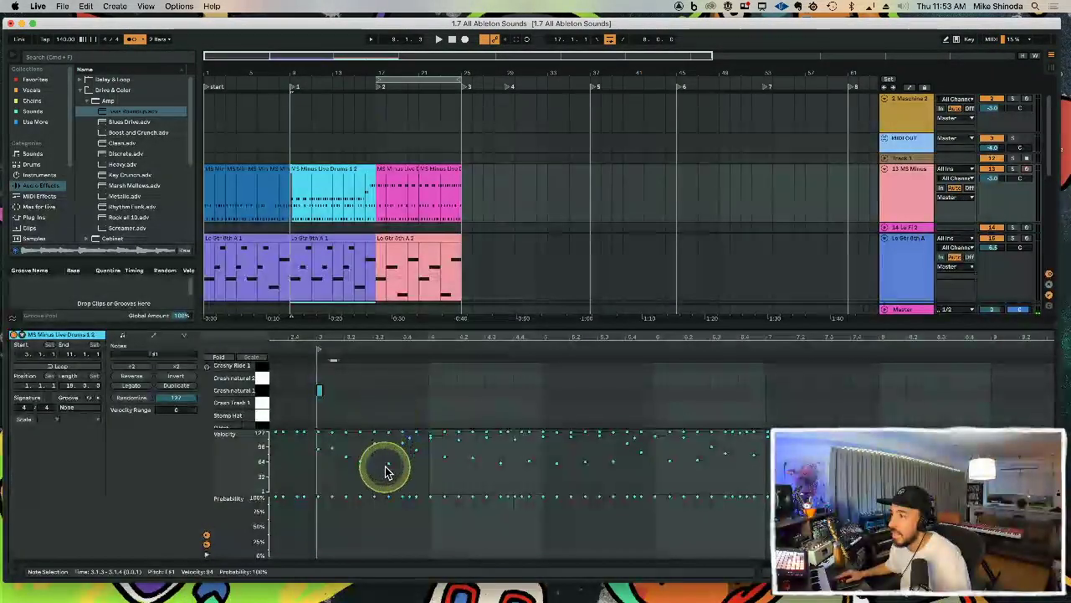
key(super+a)
mouse_move(390, 500)
mouse_down()
mouse_move(390, 535)
mouse_move(390, 520)
mouse_up()
key(space)
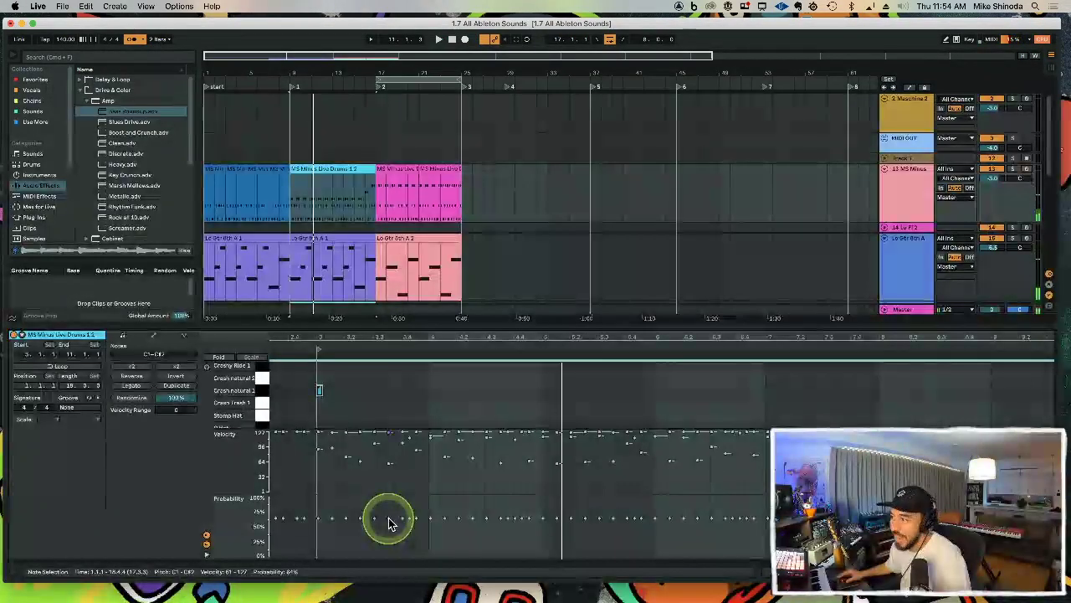
drag(388, 524, 365, 499)
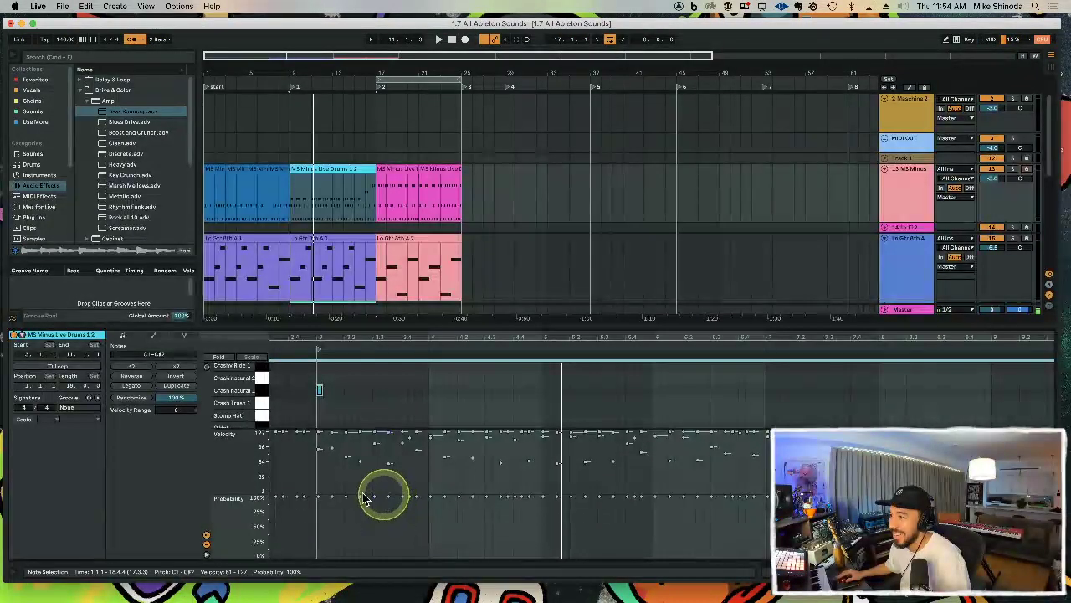
Step: Hide the probability lane and give all notes of the bar 9 drum clip a velocity range of 6
click(207, 546)
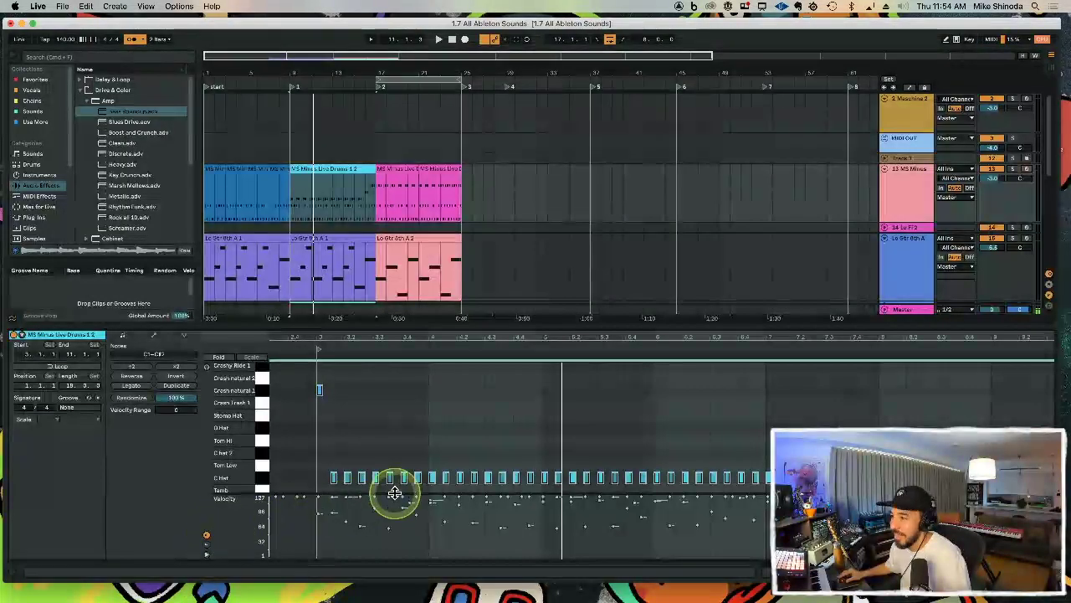
drag(397, 493, 381, 440)
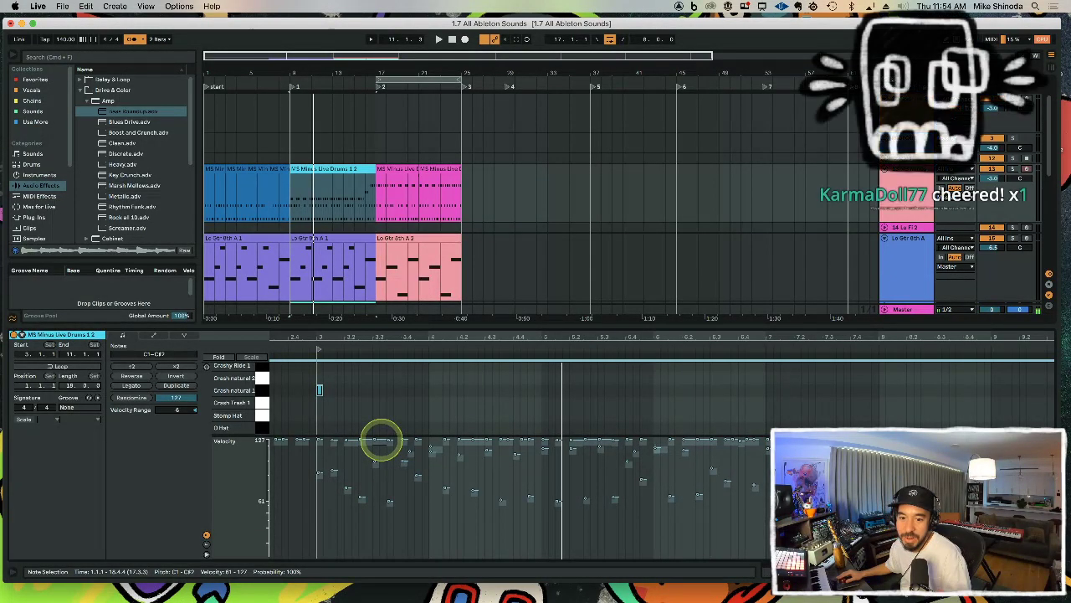
drag(381, 440, 382, 438)
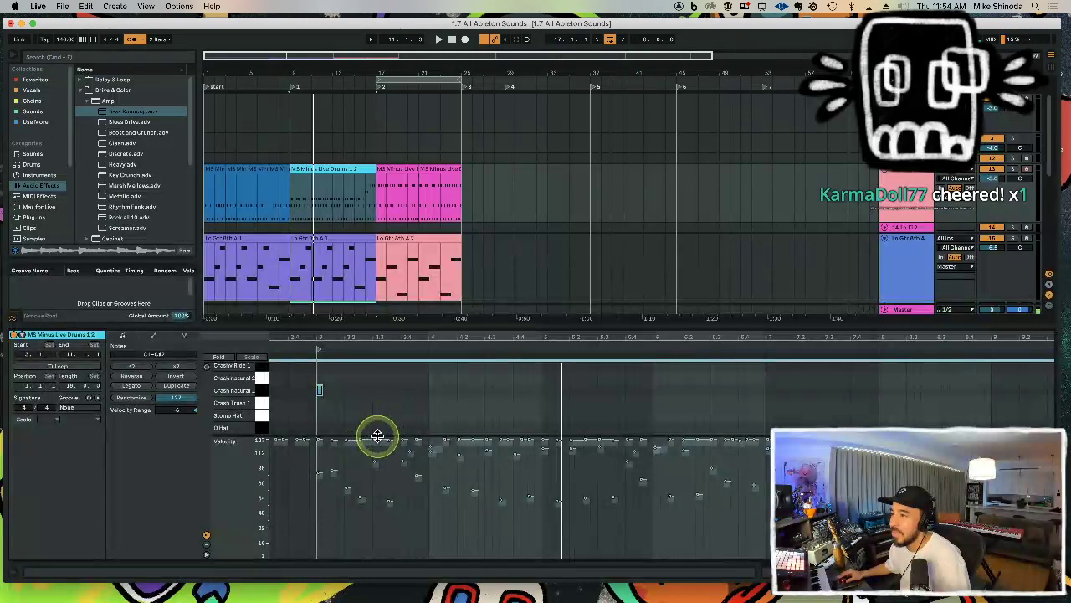
double_click(378, 435)
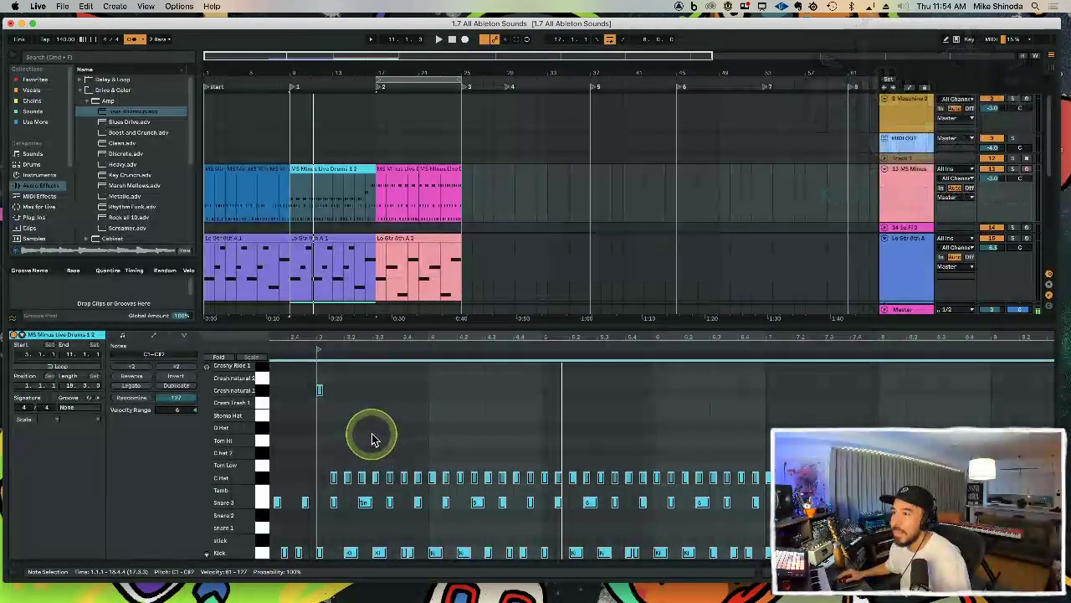
Step: Hide the clip's note view and browse the MIDI effects
click(242, 273)
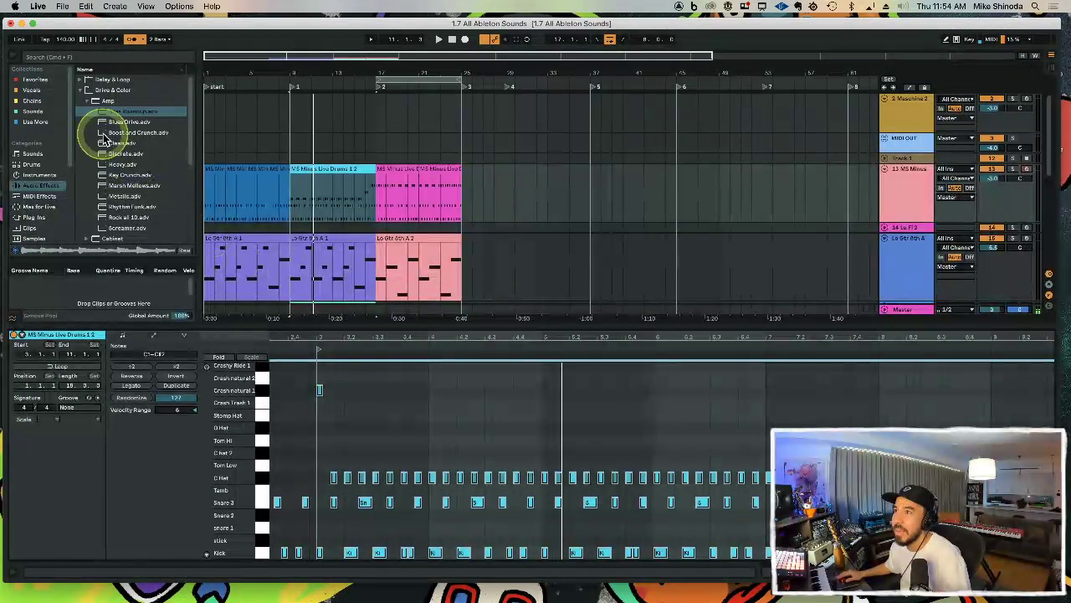
double_click(289, 325)
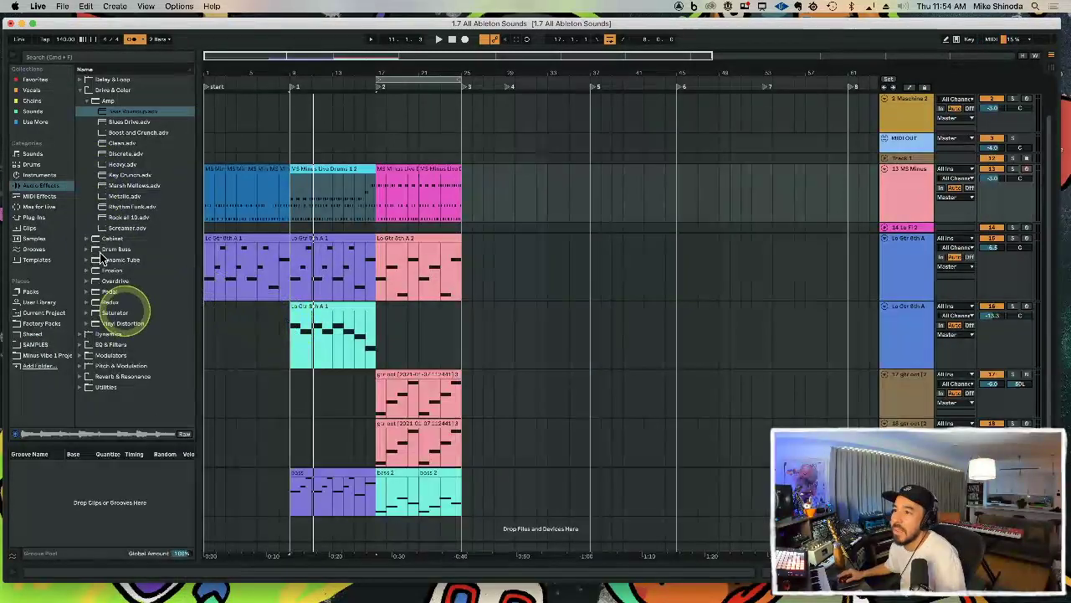
click(37, 196)
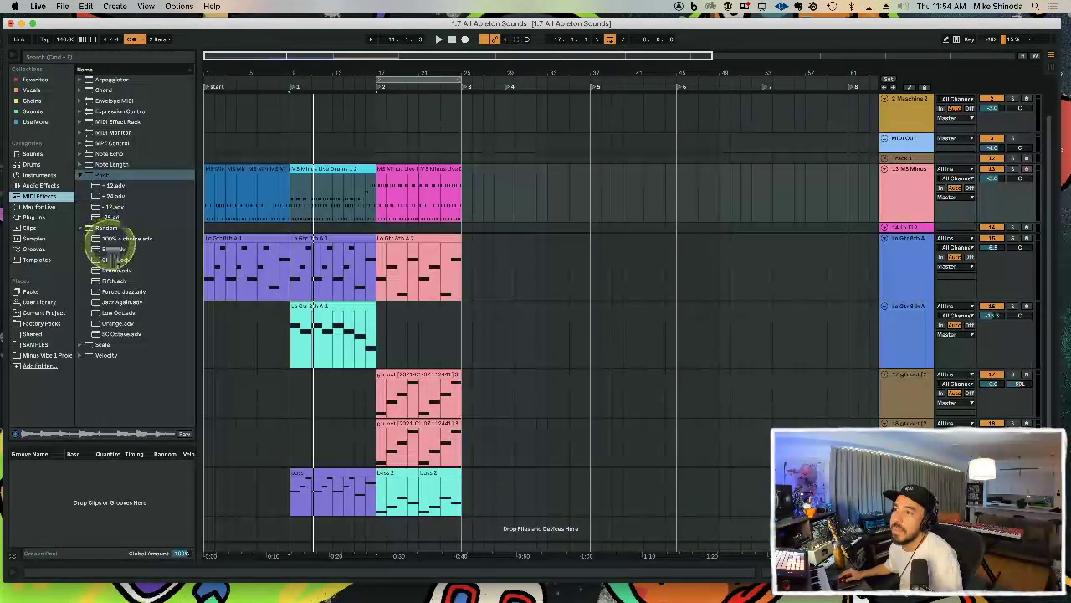
Step: Open the drum clip at bar 17 and give every note except the opening crash a velocity range of 5
click(364, 195)
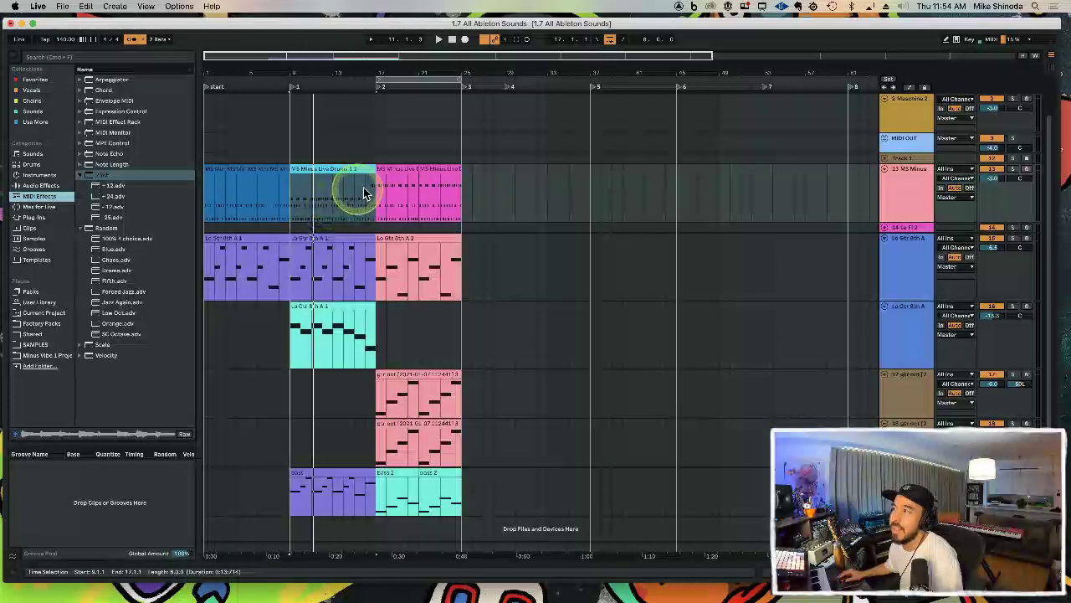
double_click(406, 169)
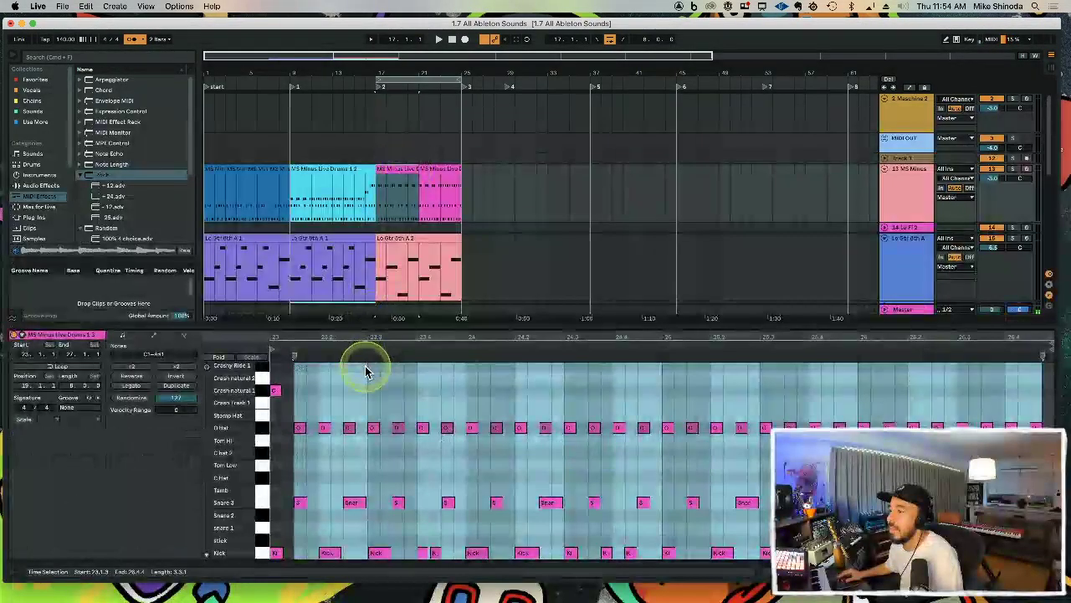
click(207, 555)
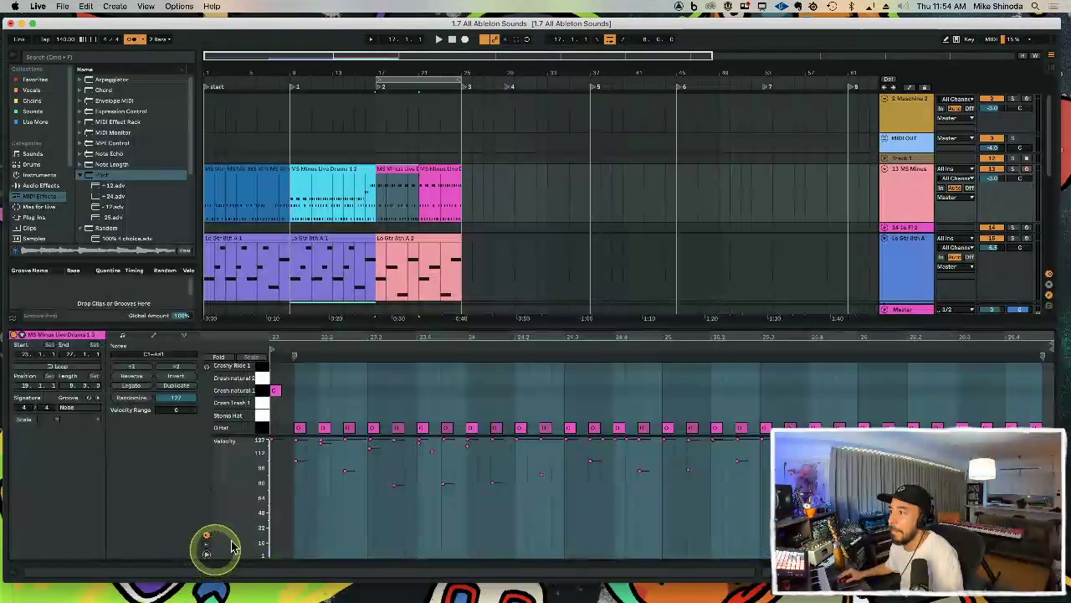
click(304, 444)
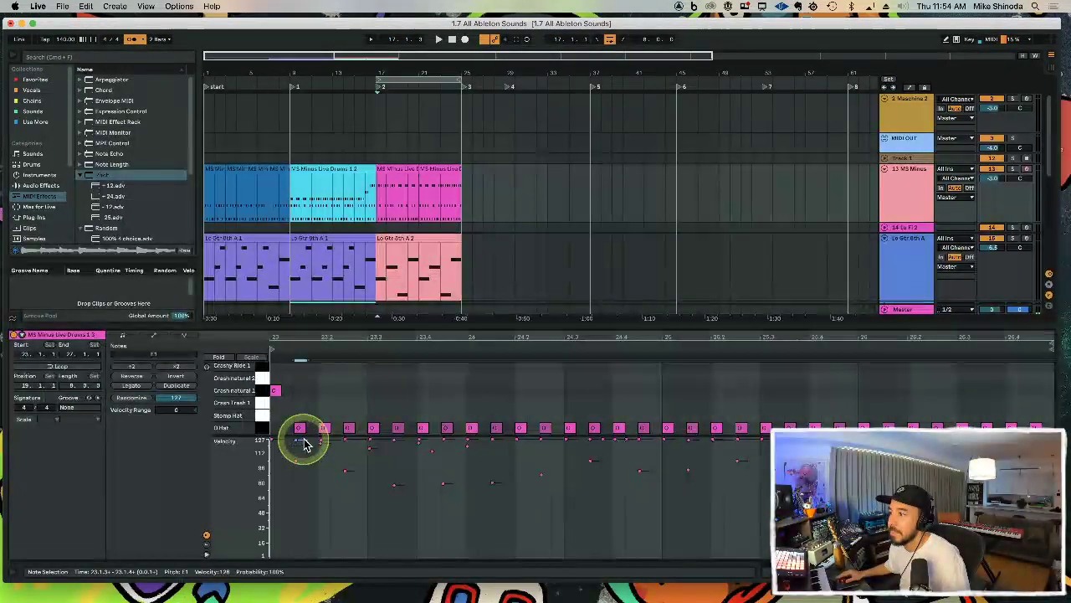
key(super+a)
shift+click(277, 391)
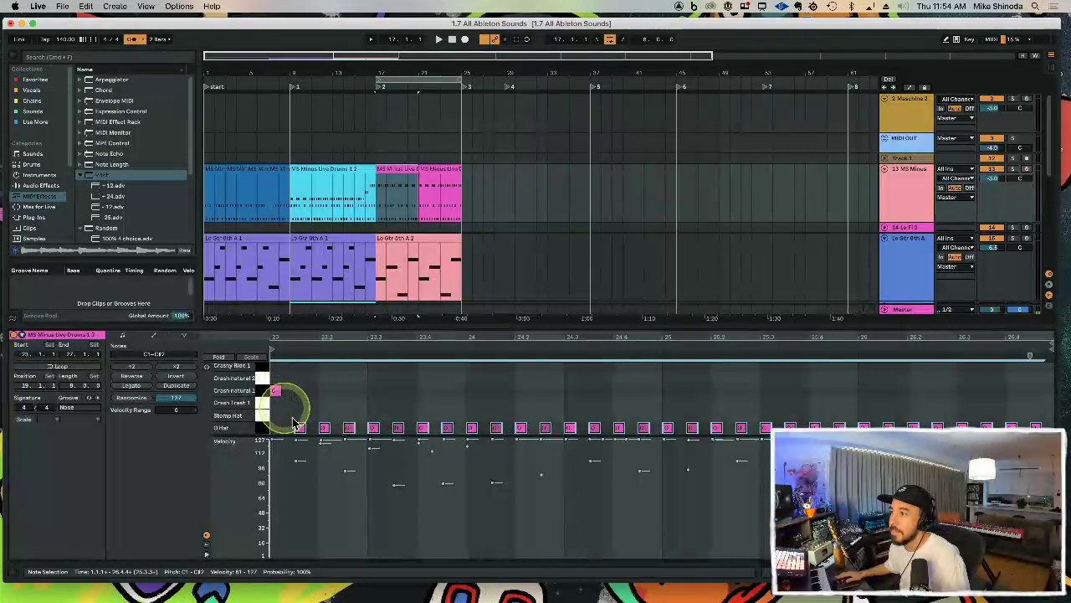
drag(304, 441, 302, 434)
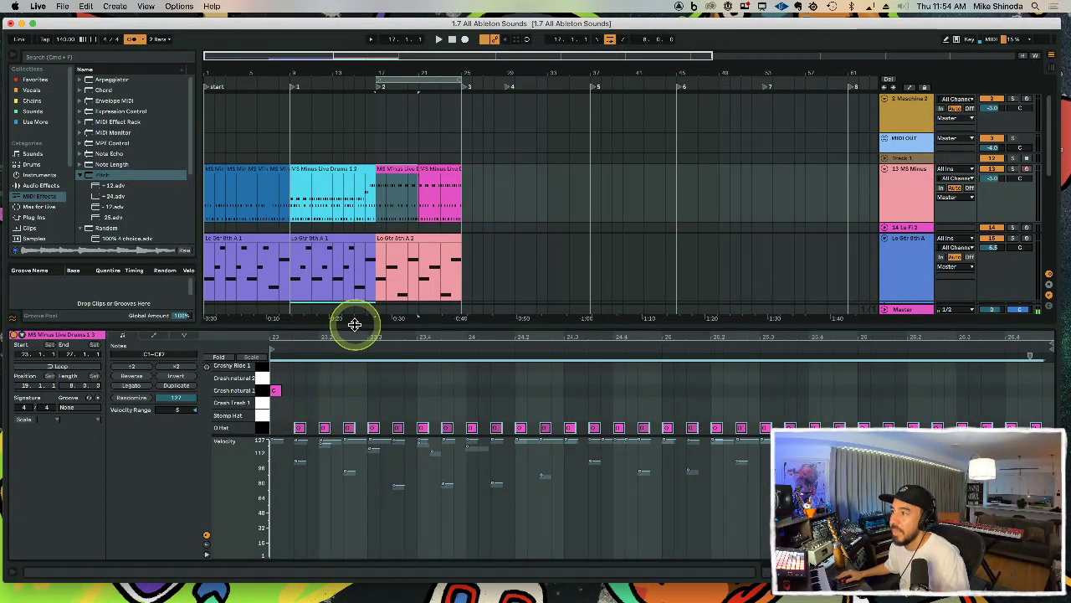
Step: Enlarge the note editor, exclude the first kick from the selection and set the remaining notes' velocity range to -17
drag(355, 324, 346, 220)
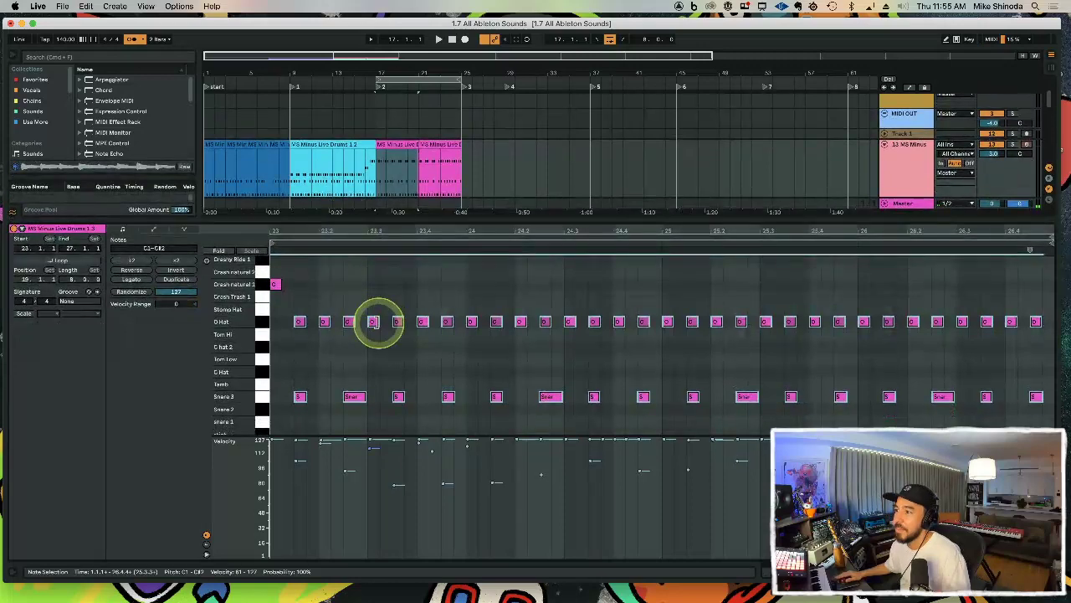
scroll(376, 323, down, 1)
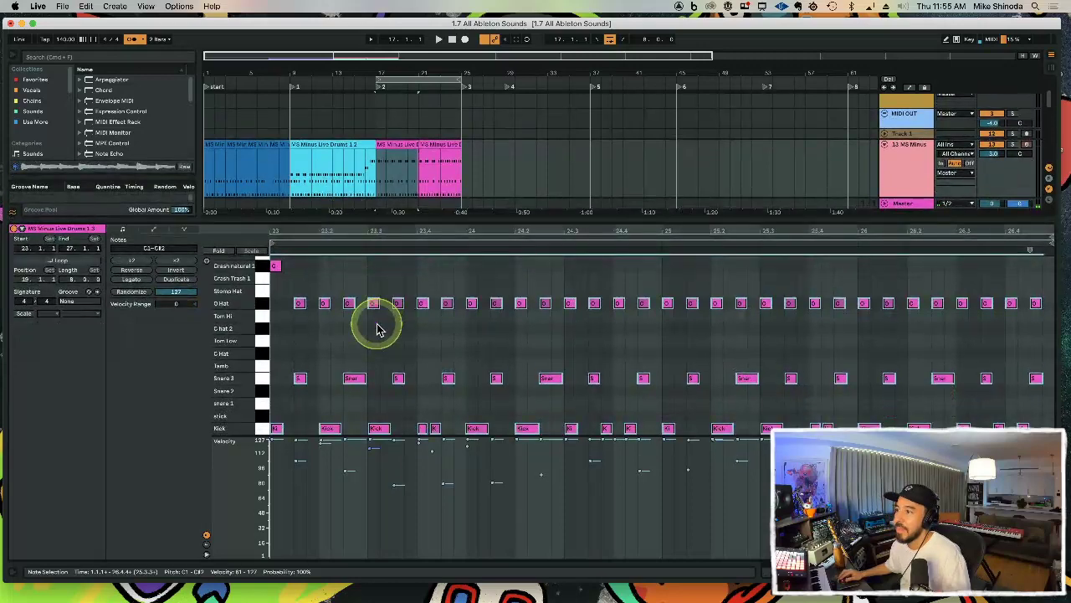
shift+click(277, 429)
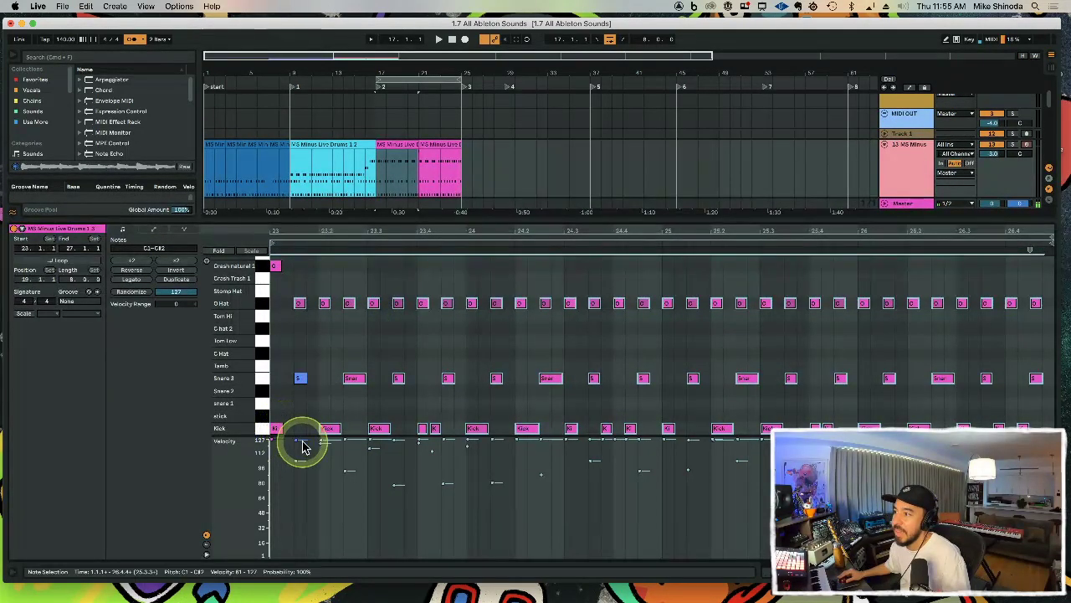
drag(303, 446, 303, 443)
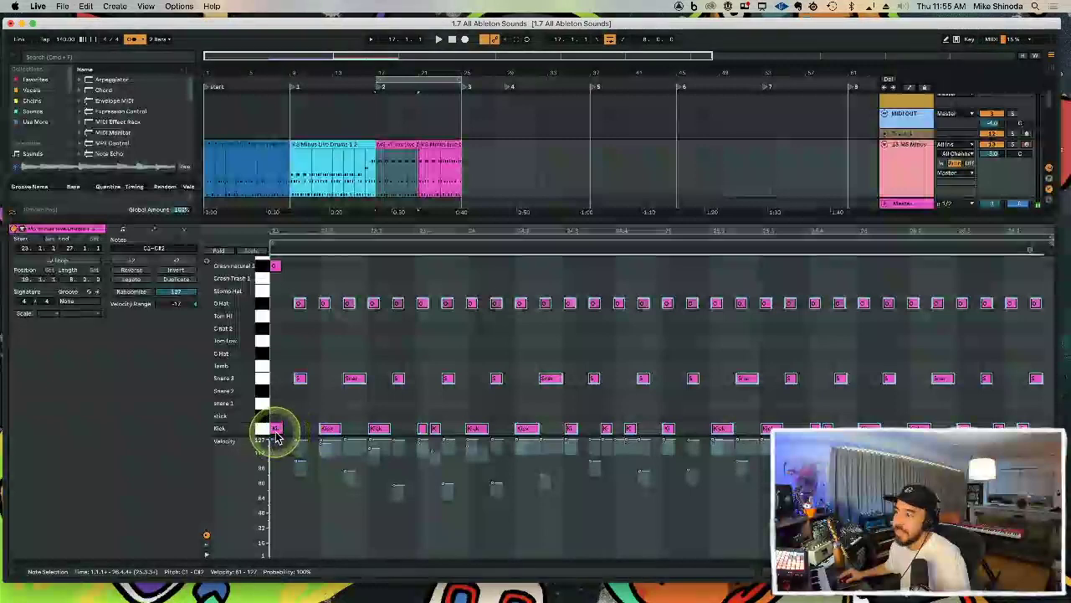
Step: Duplicate the bar 17 drum clip over bars 21 to 25 and play the arrangement from the start
click(402, 144)
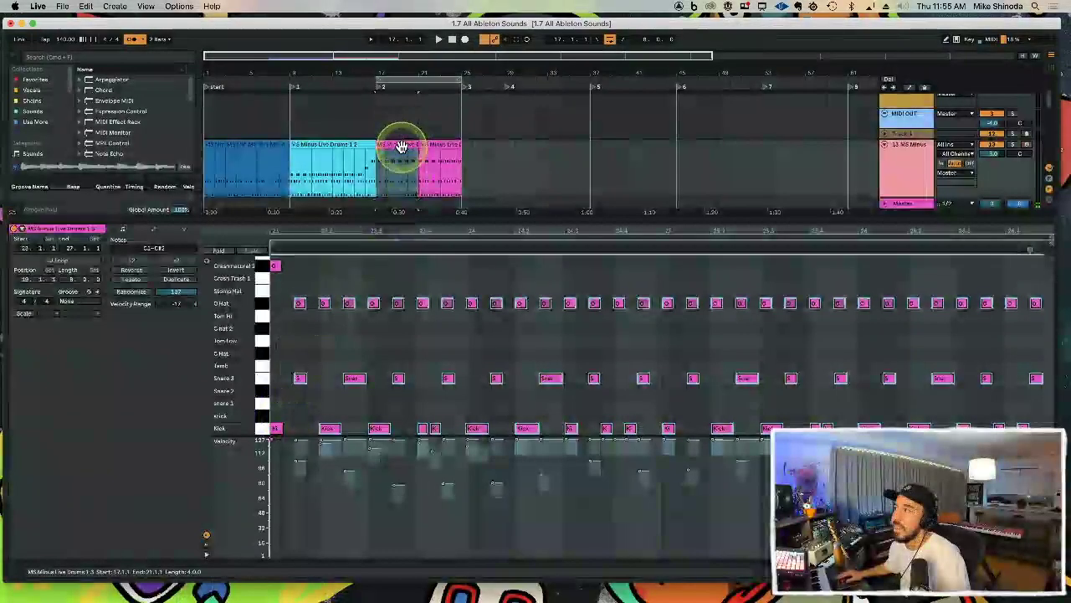
key(super+d)
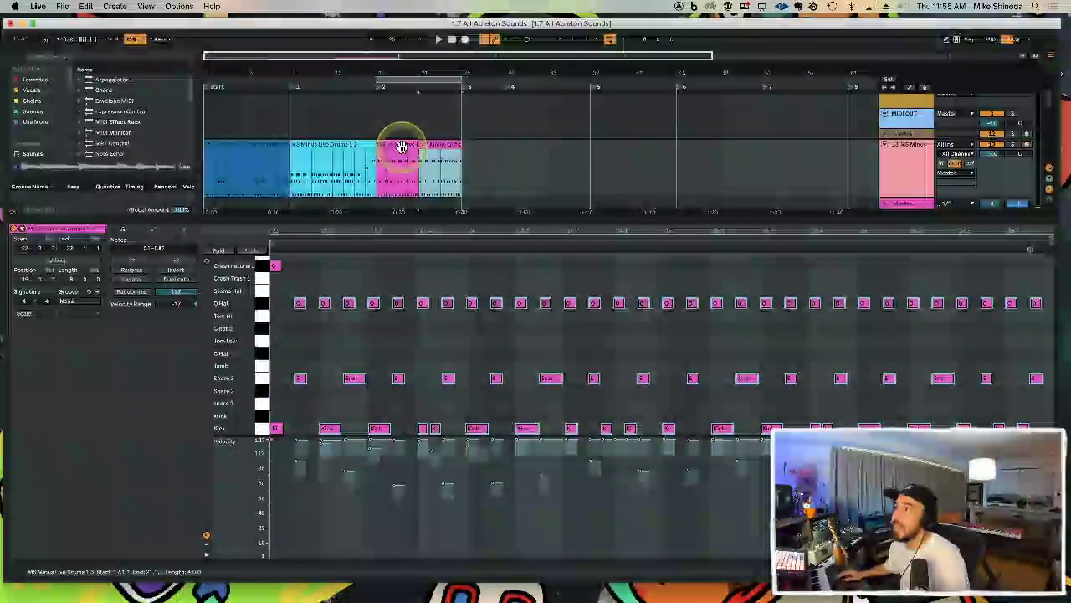
double_click(457, 219)
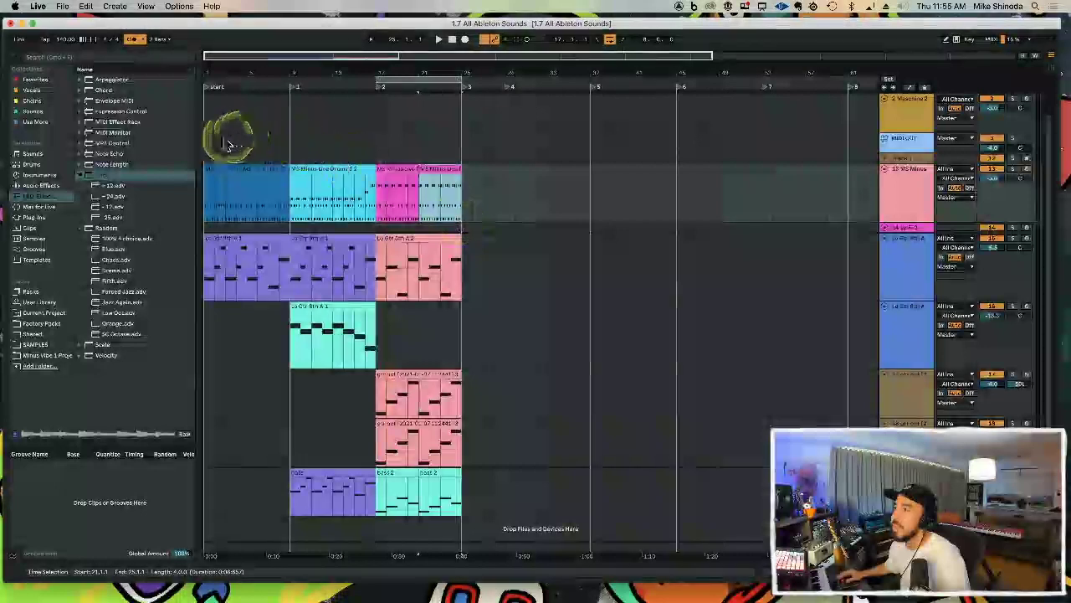
key(space)
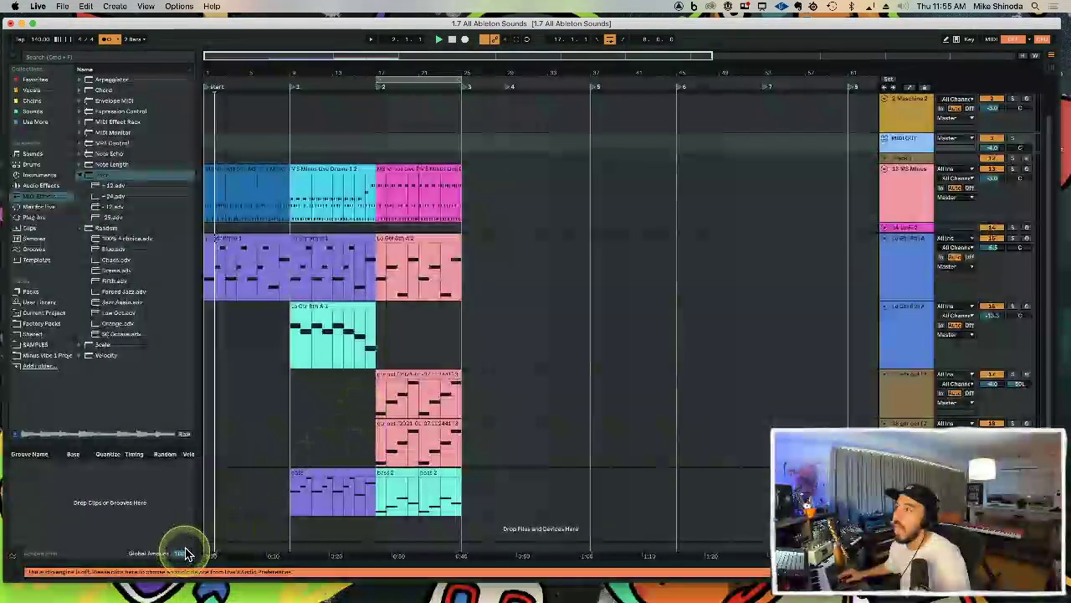
click(452, 39)
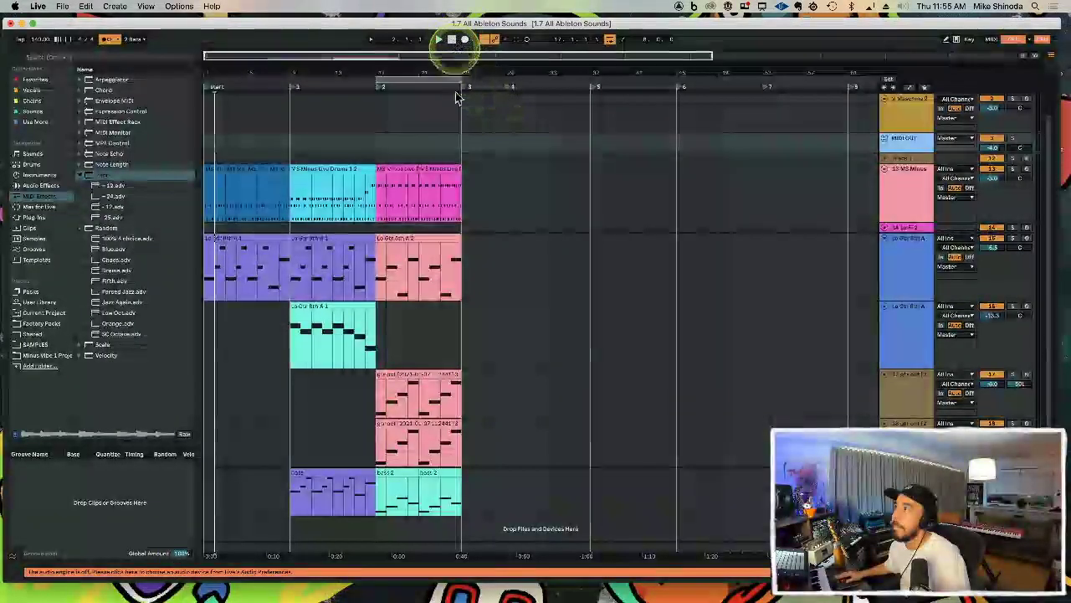
Step: Restore the audio engine by choosing the same audio interface as output and input device in the audio preferences
click(287, 429)
click(134, 571)
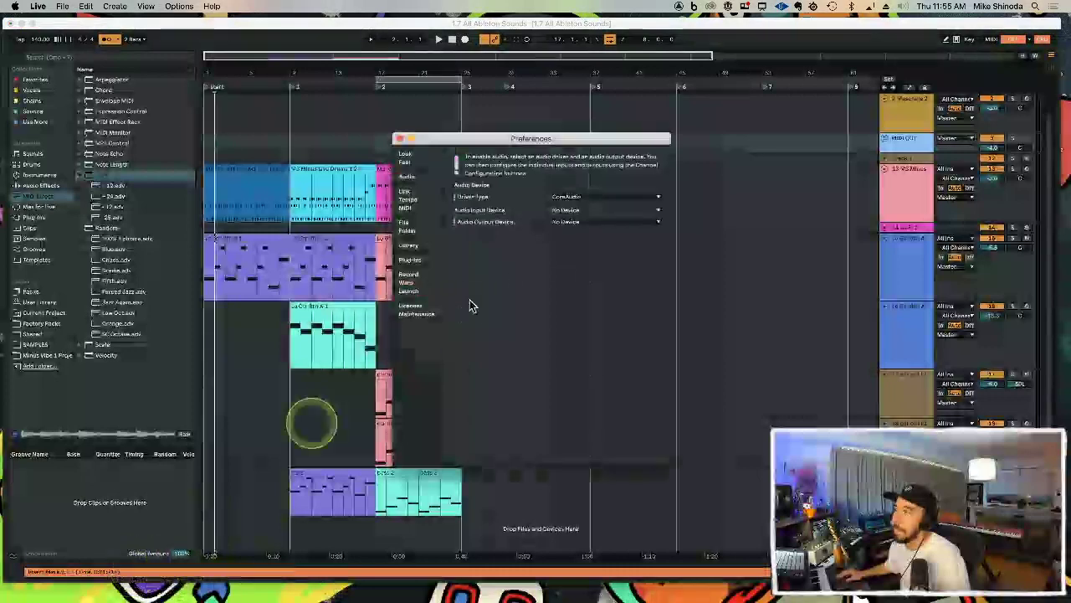
click(599, 221)
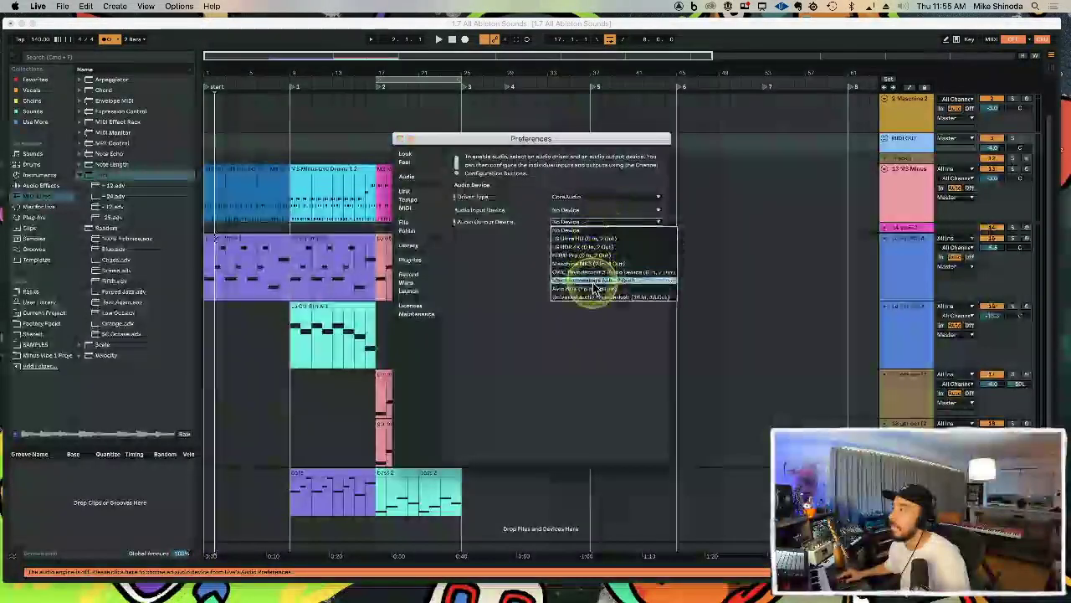
click(594, 288)
click(585, 209)
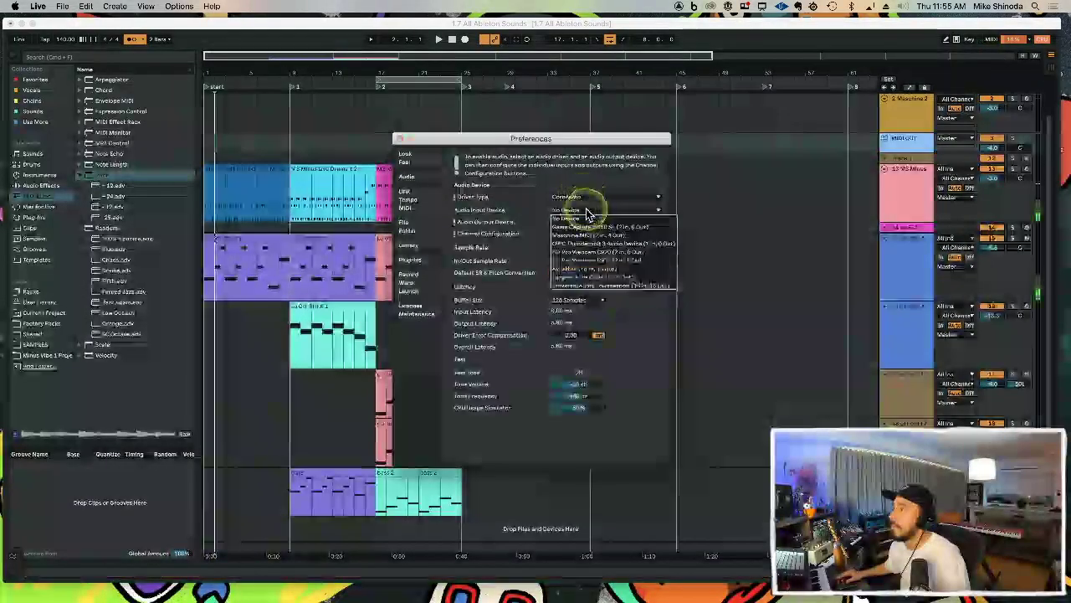
click(586, 269)
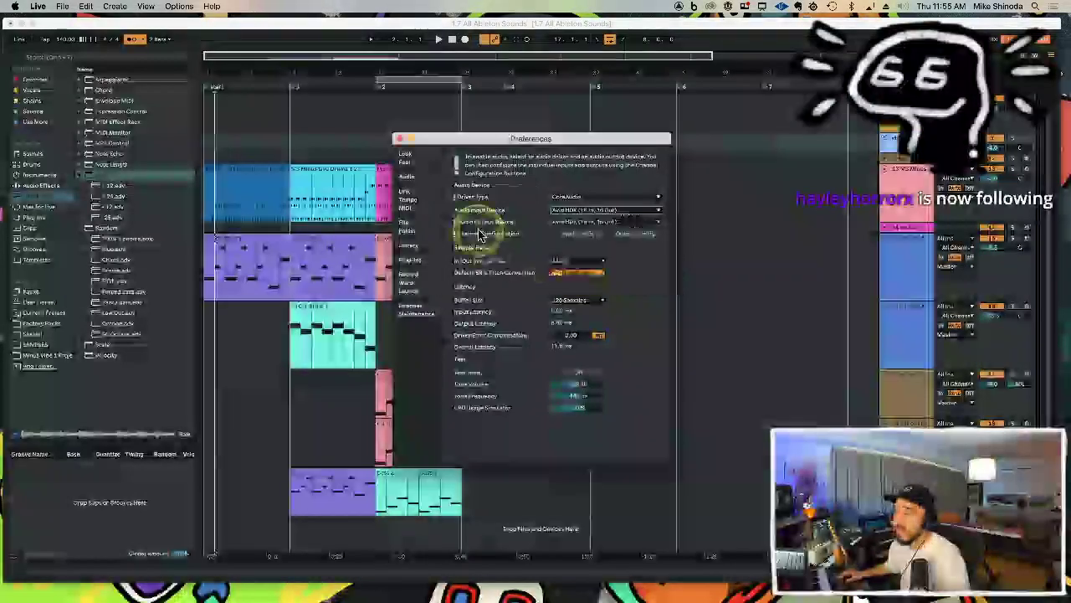
click(402, 141)
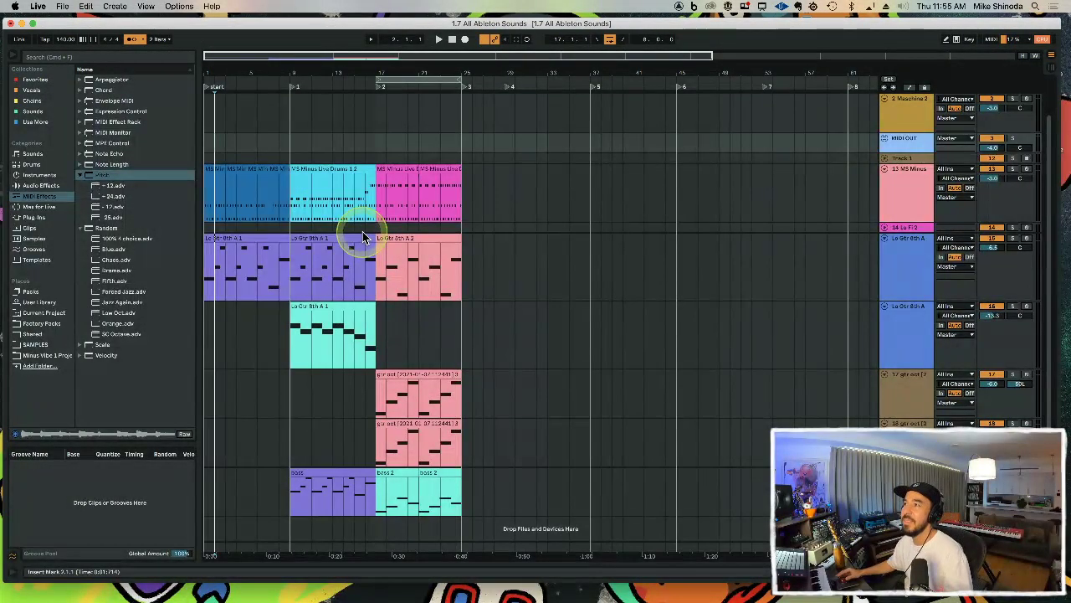
Step: Play the arrangement from the start and check the CPU load before and during playback
drag(359, 64, 366, 67)
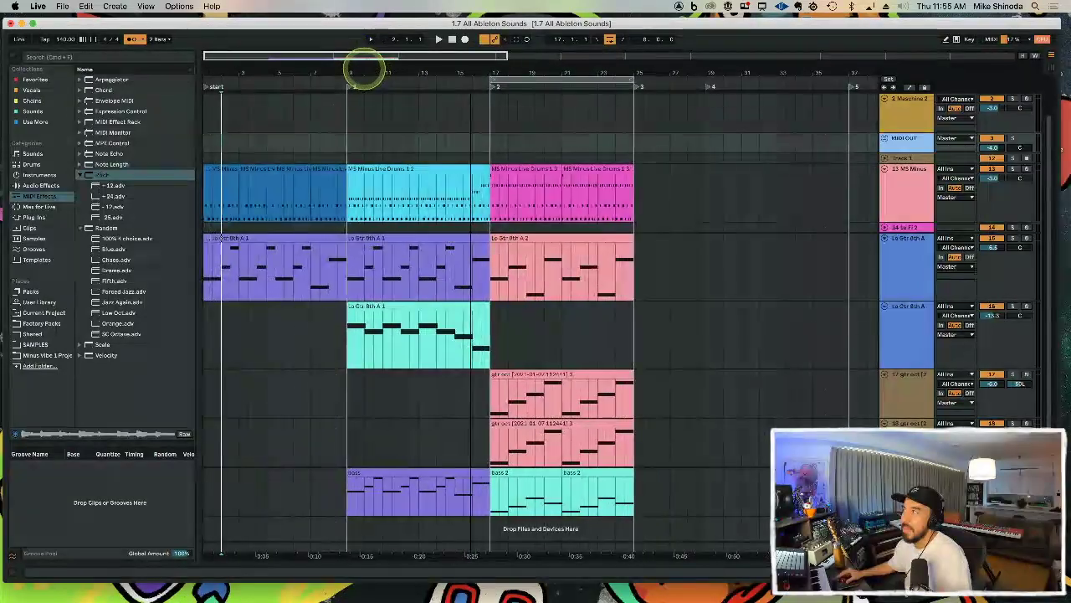
click(1015, 42)
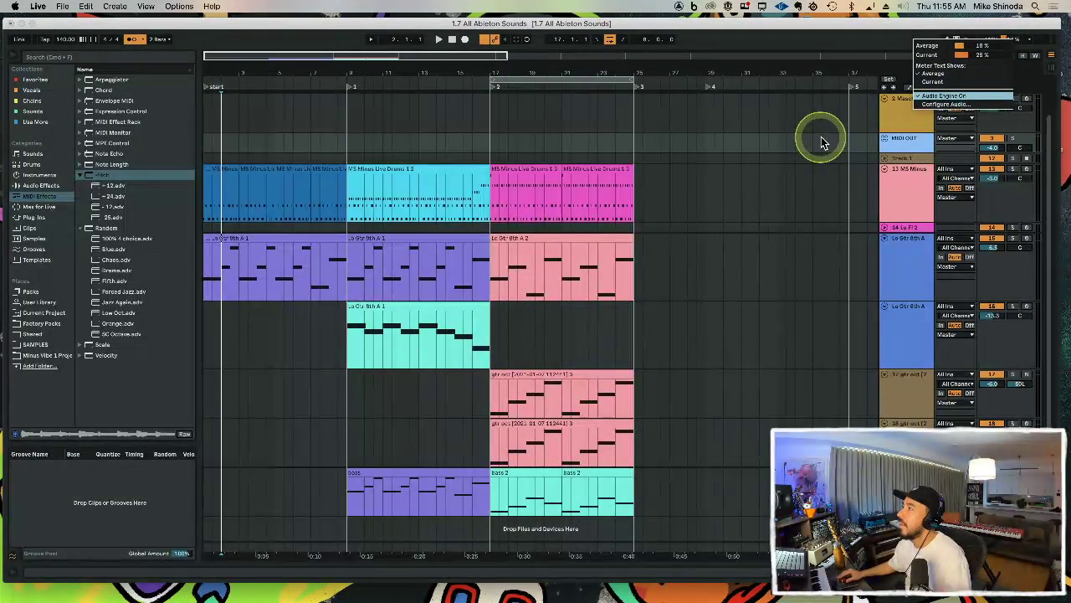
click(204, 150)
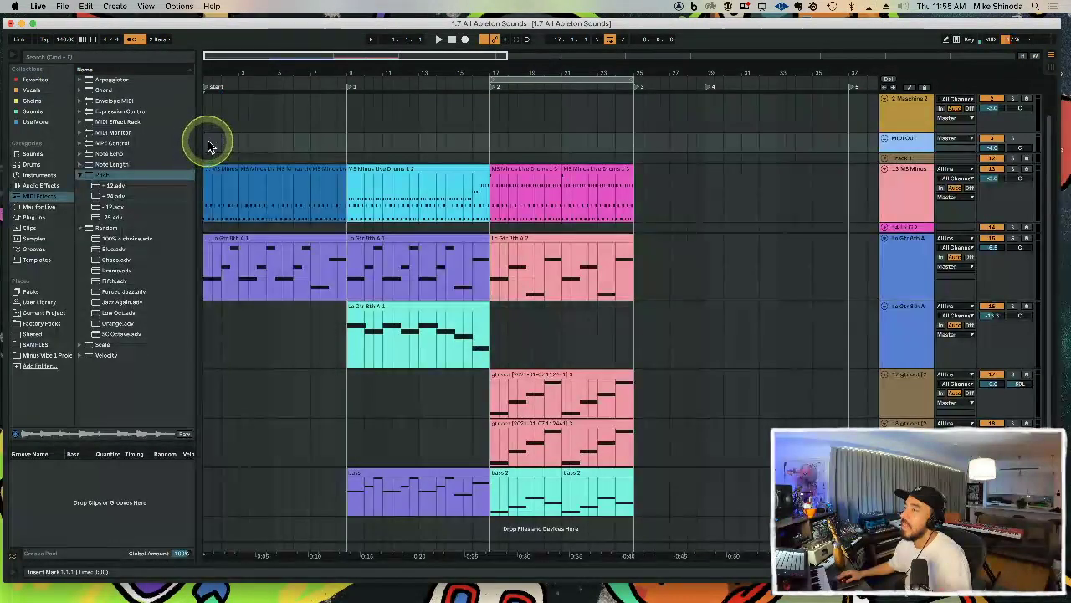
key(space)
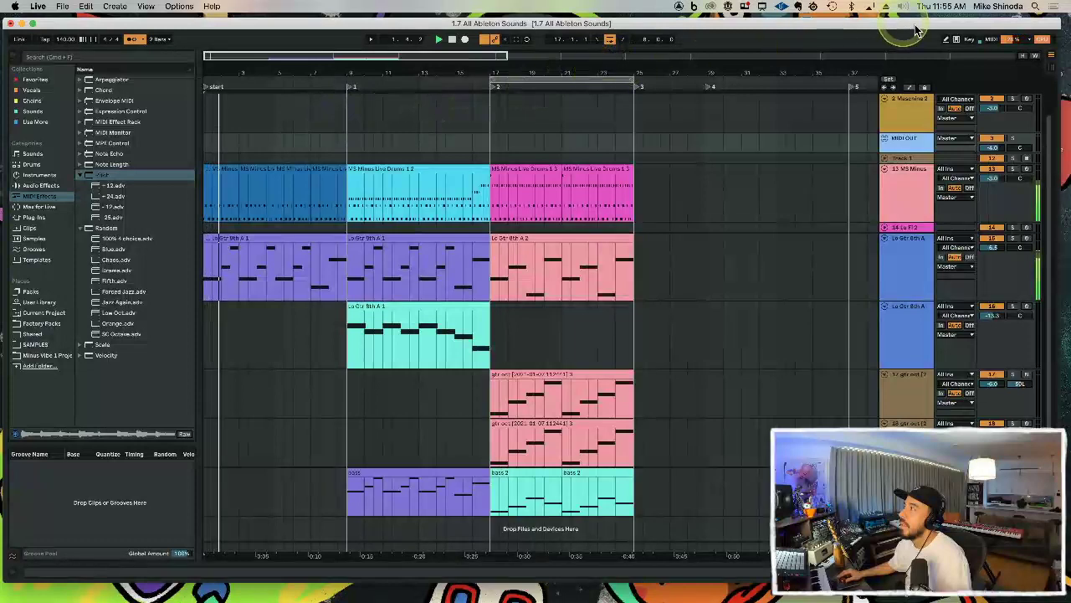
click(1016, 43)
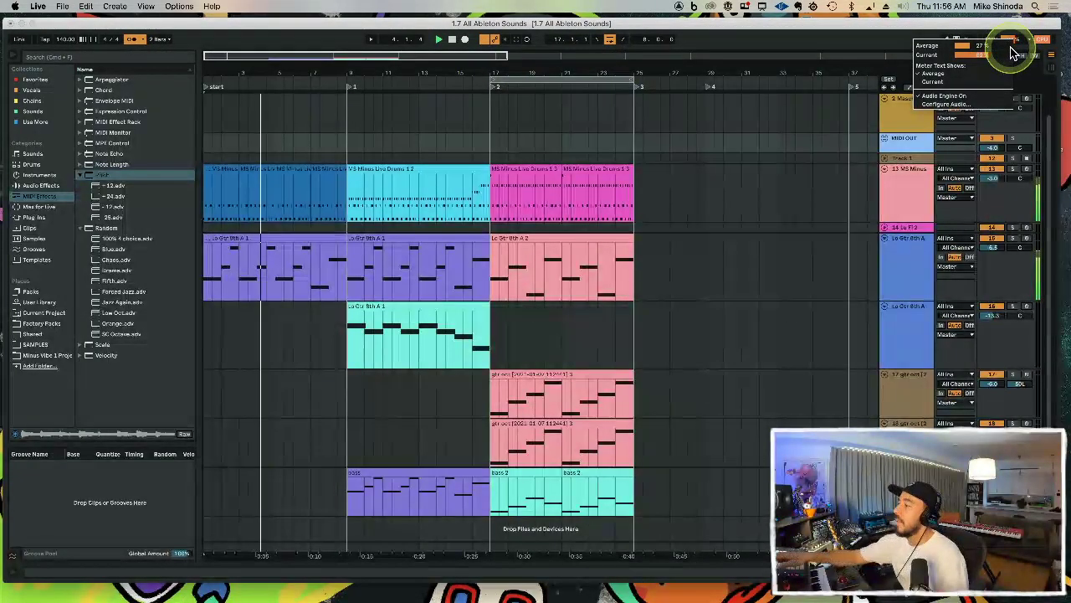
click(481, 85)
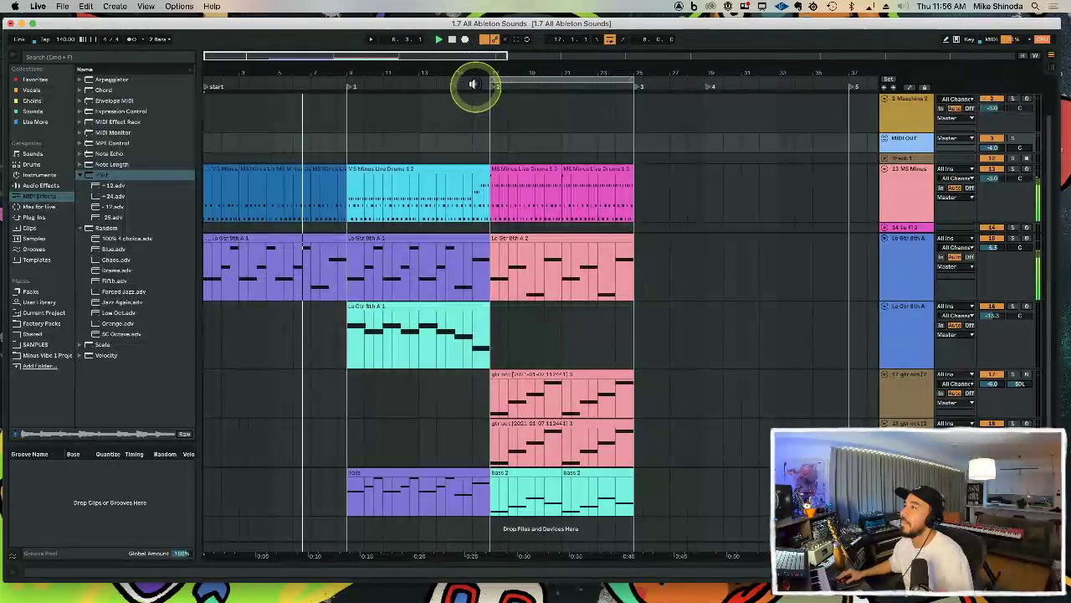
Step: Open the bass clip at bar 17 and quantize all its notes to the grid
drag(477, 69, 478, 67)
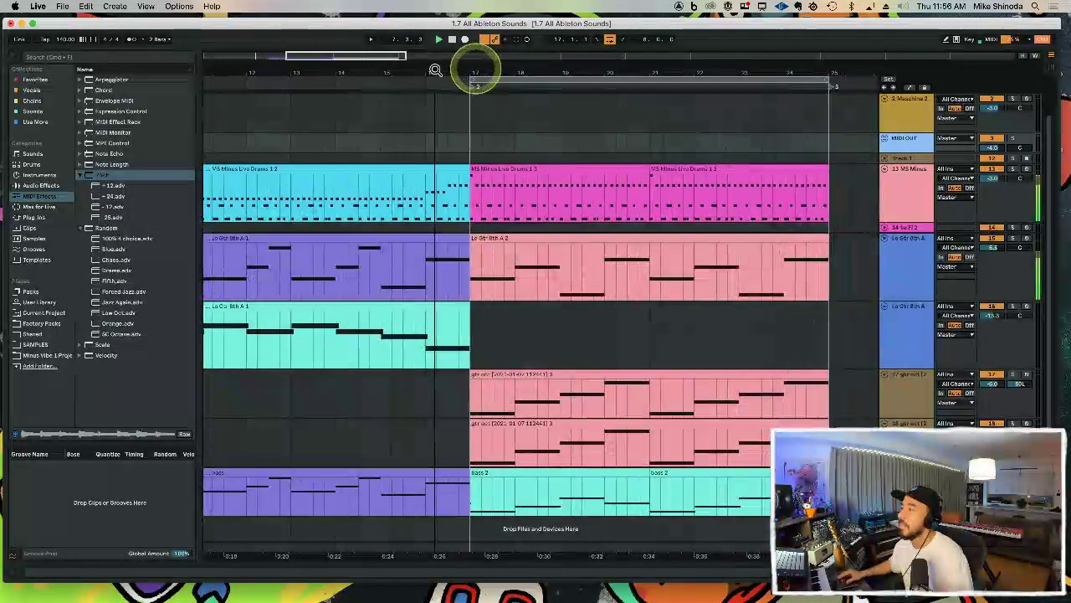
click(449, 241)
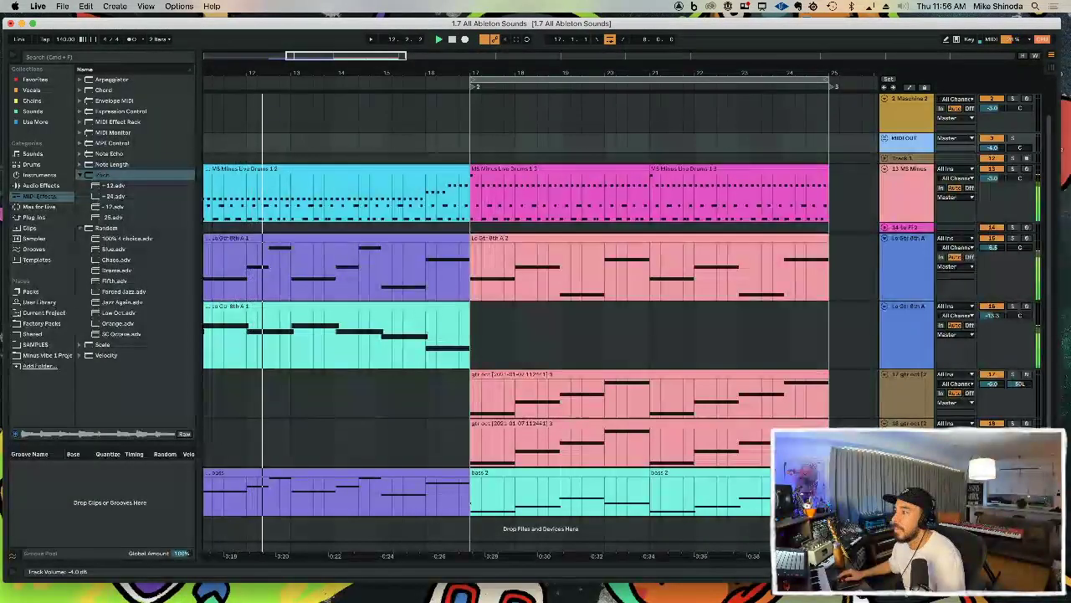
double_click(586, 476)
click(295, 373)
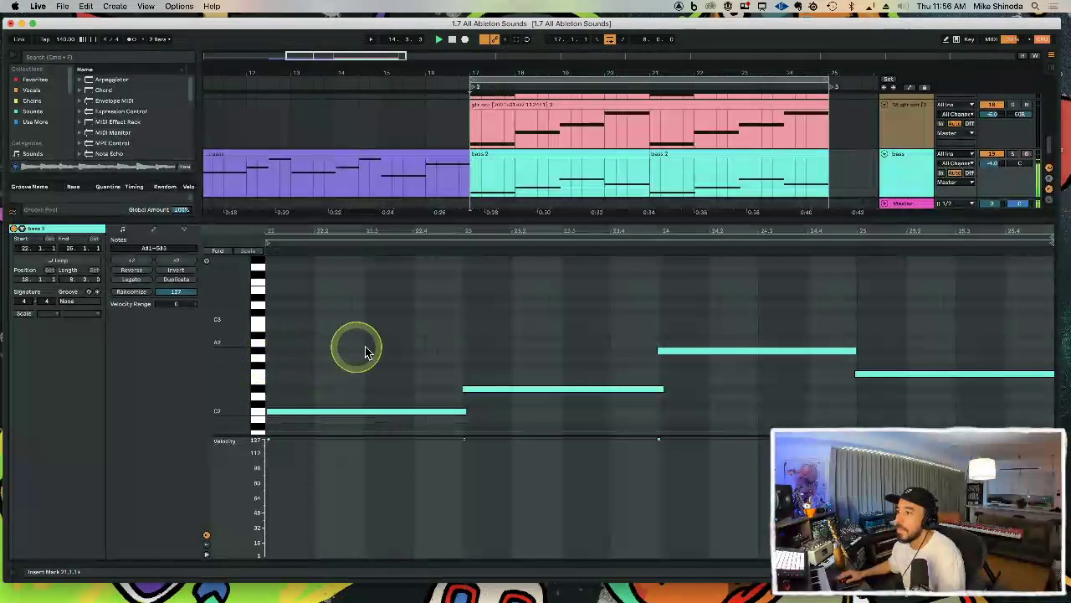
key(super+a)
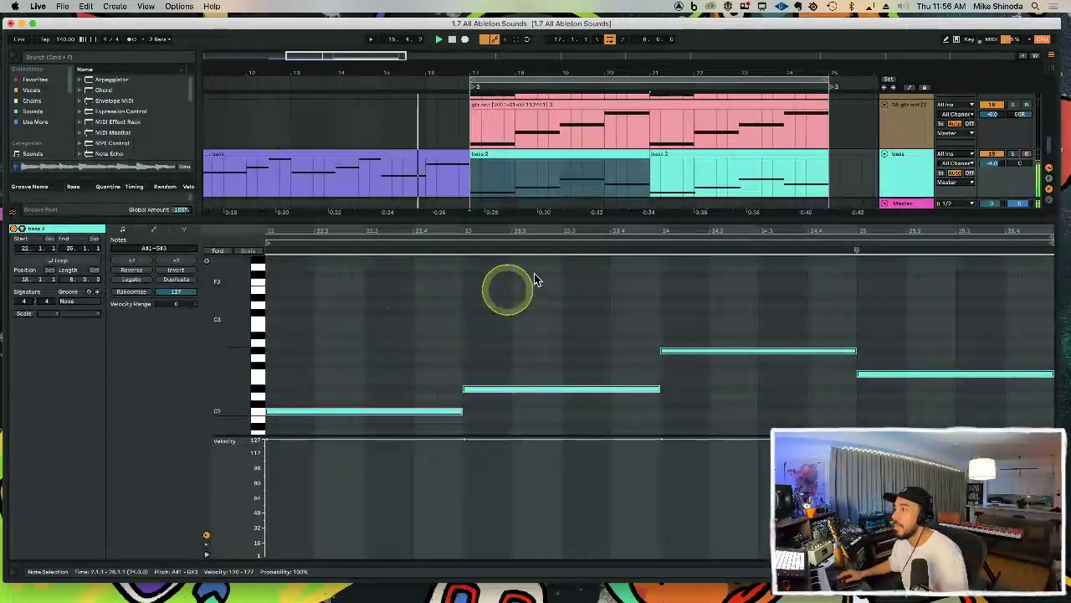
Step: Hide the note editor and duplicate the bar 17 bass clip over bars 21 to 25
double_click(545, 220)
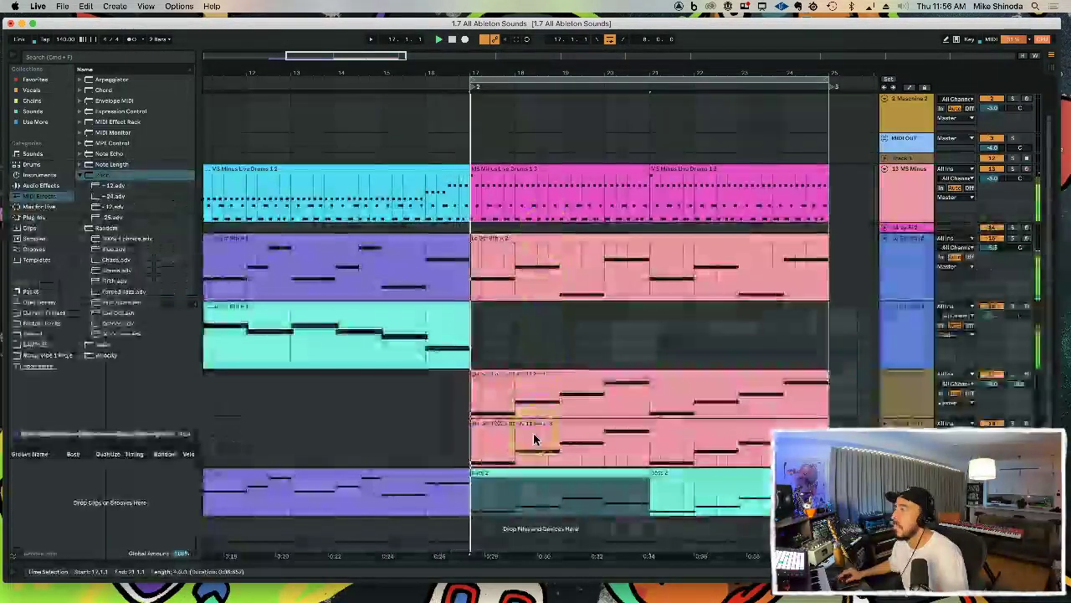
click(532, 475)
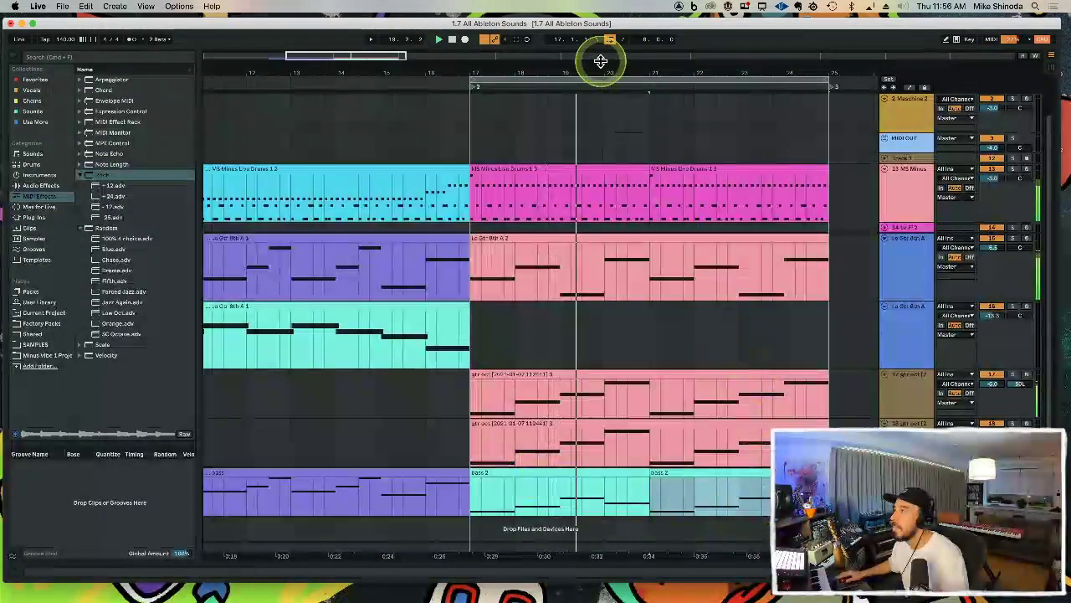
drag(599, 65, 544, 70)
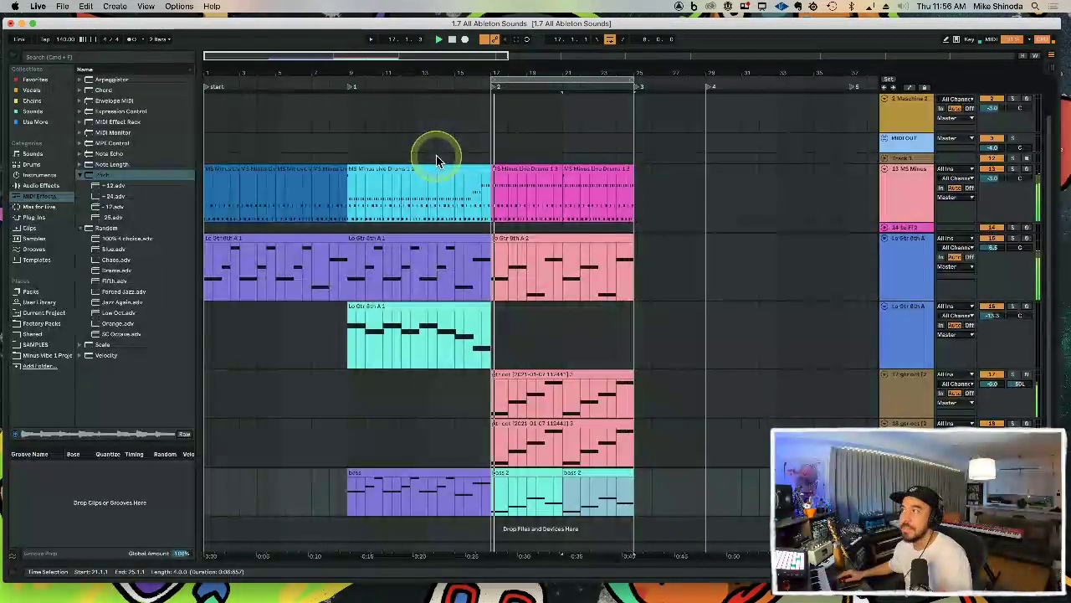
click(430, 259)
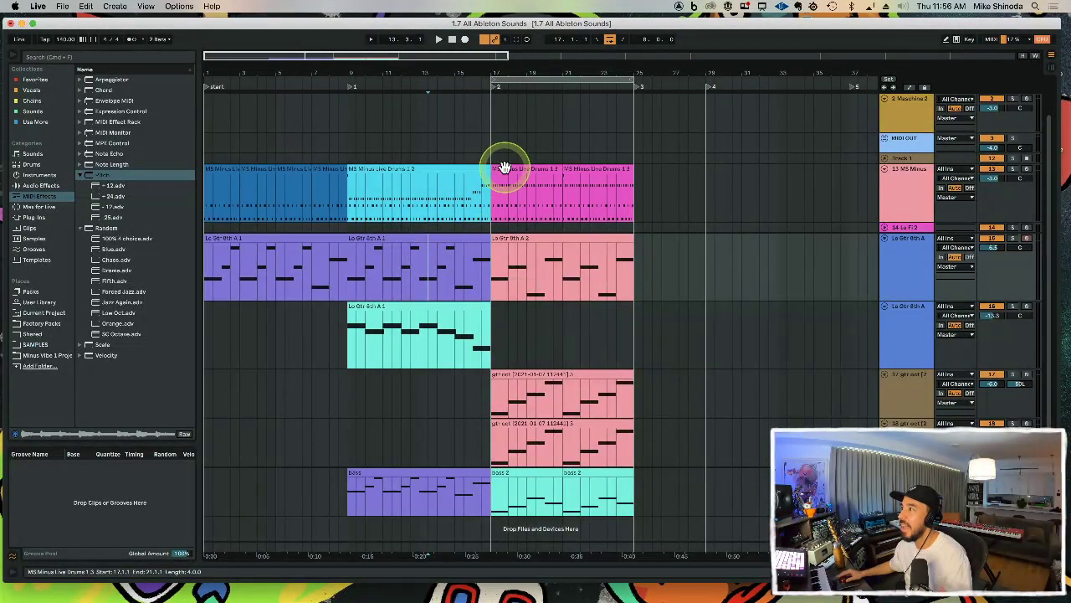
click(505, 201)
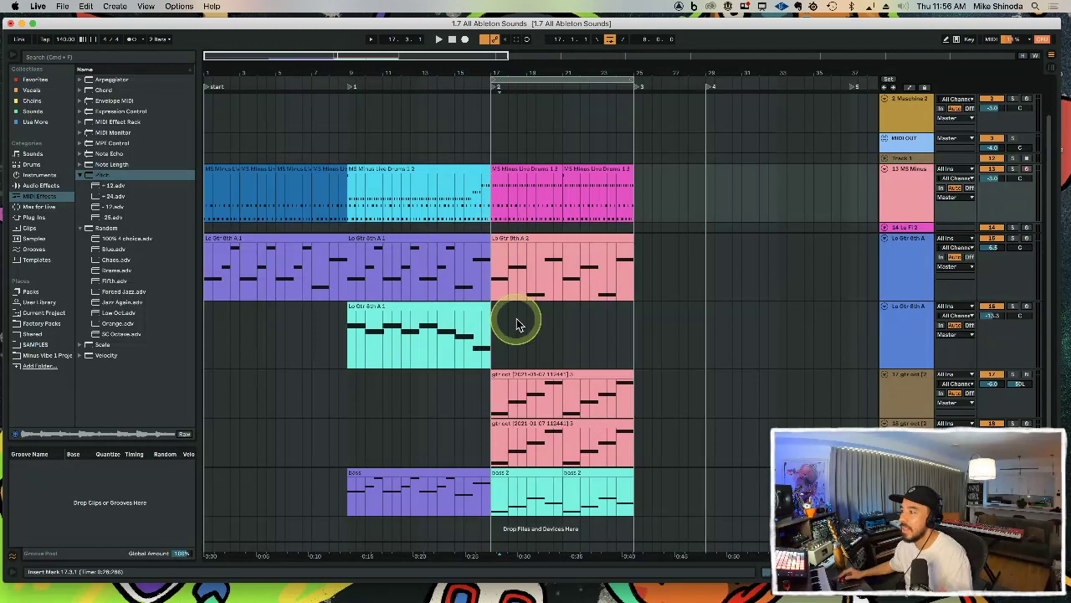
click(524, 373)
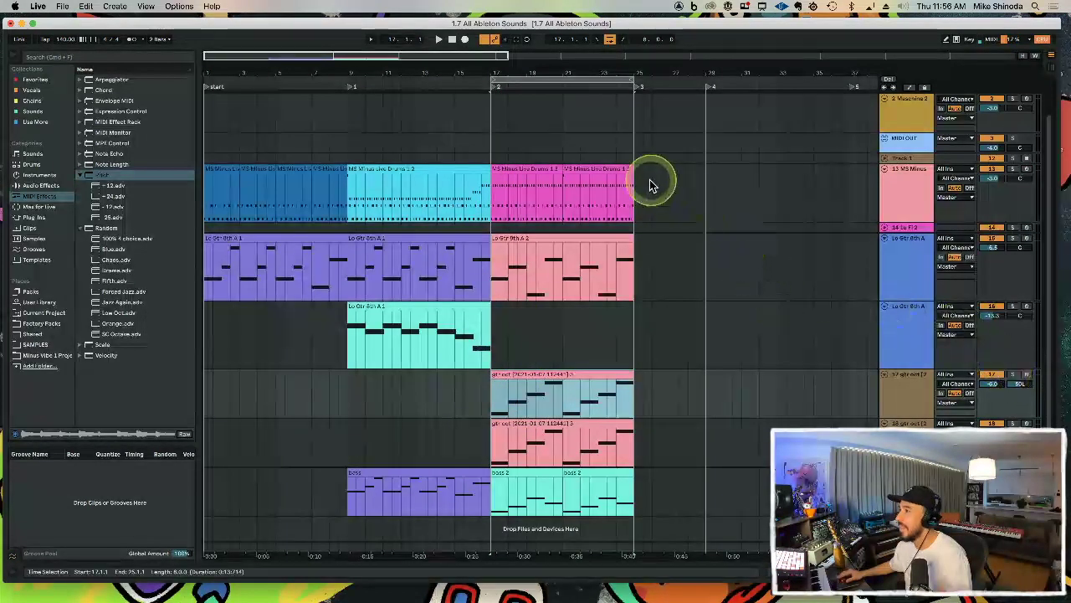
click(672, 259)
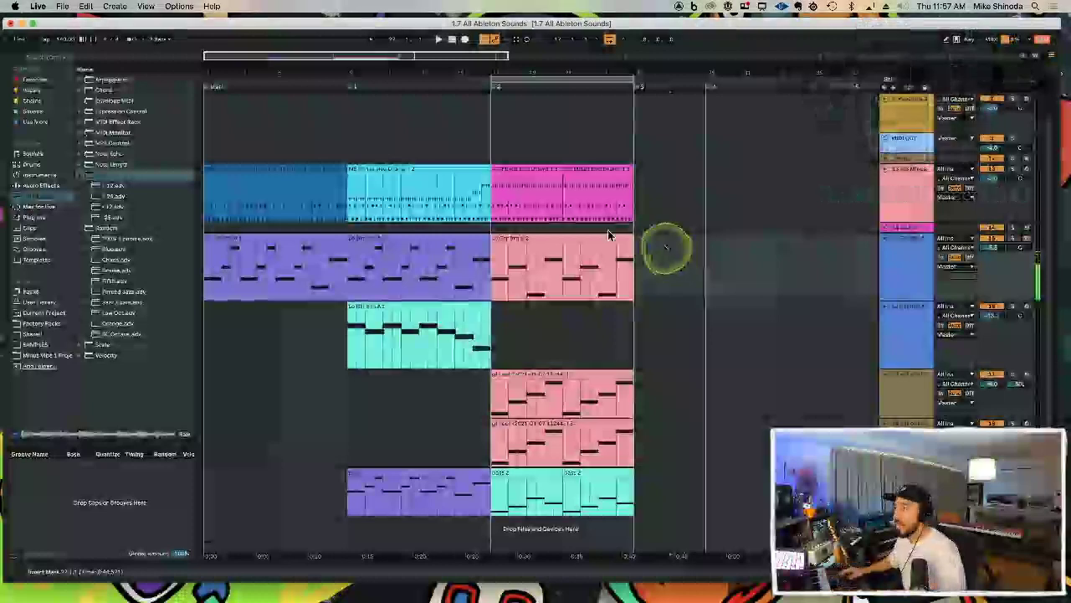
click(547, 172)
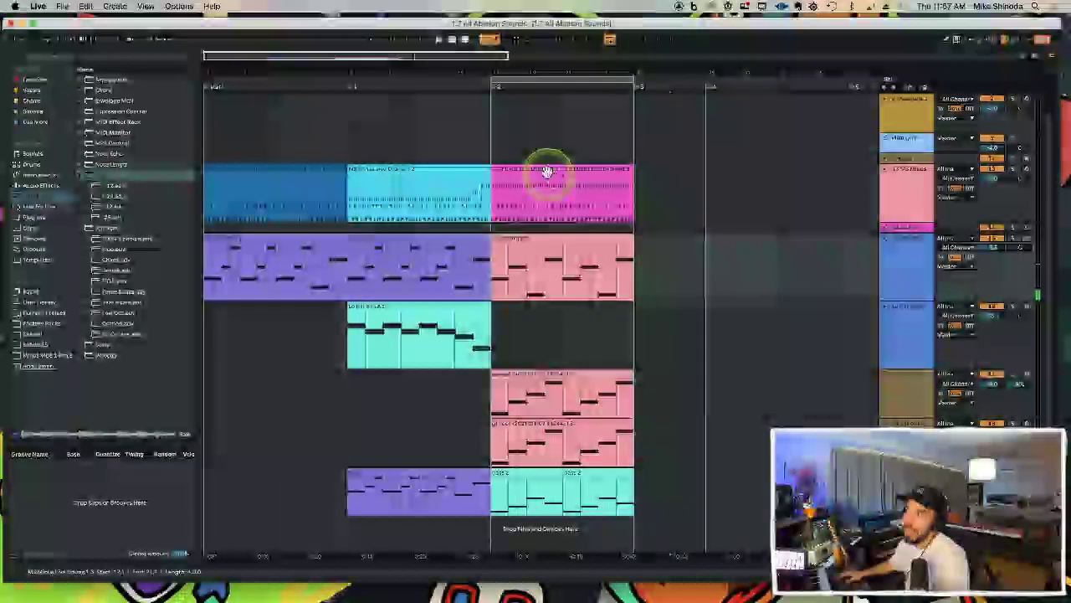
click(553, 239)
click(95, 96)
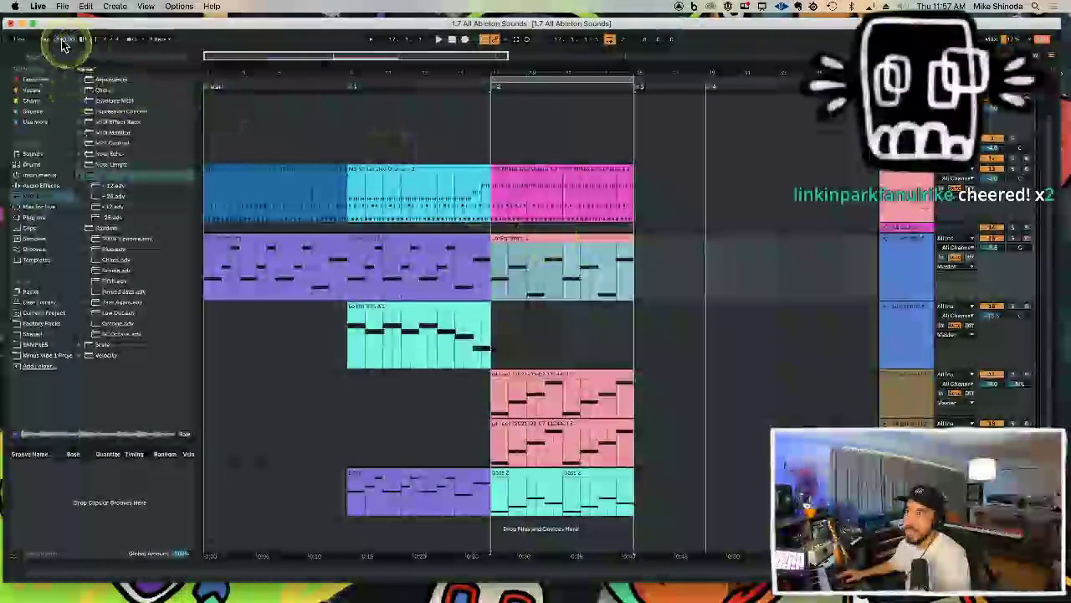
Step: Raise the song tempo to 170 BPM and play the arrangement from the start
drag(63, 42, 62, 42)
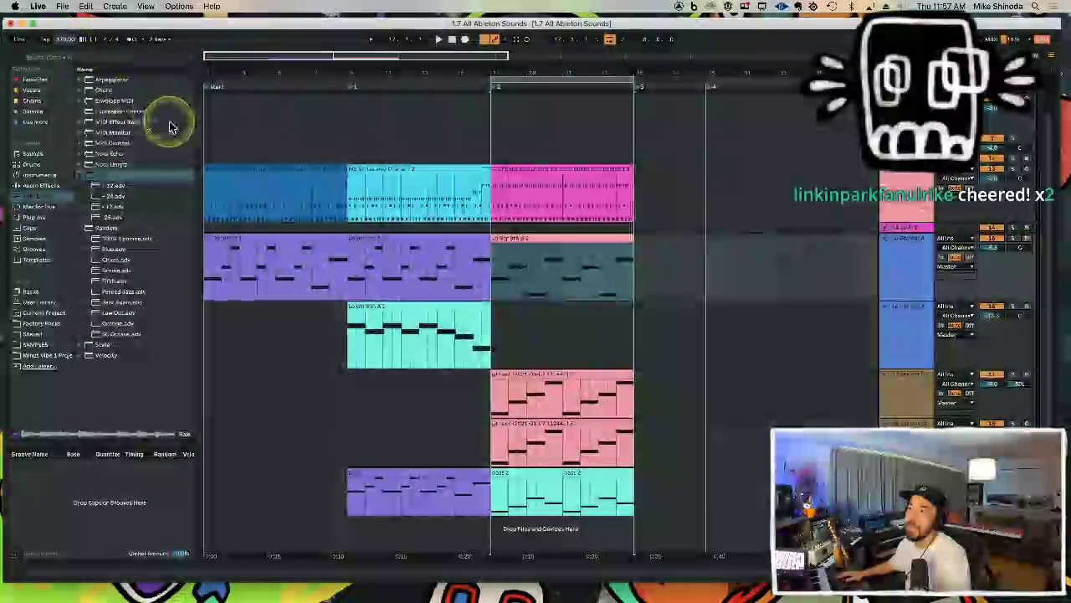
click(206, 182)
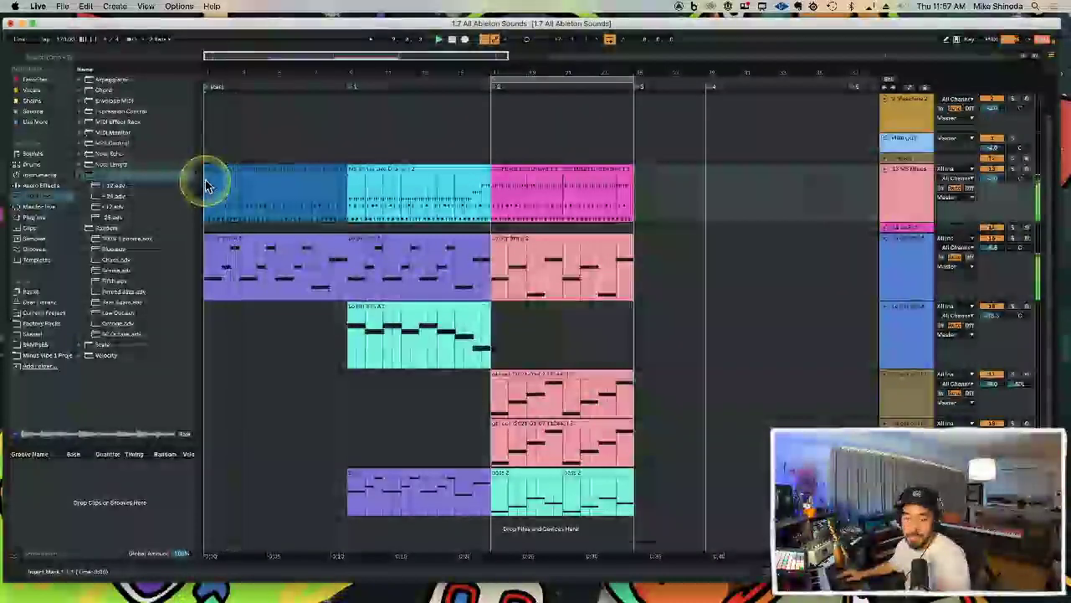
Step: Extend the loop region back to bar 1 so it spans bars 1 to 25, and stop playback
drag(493, 82, 146, 77)
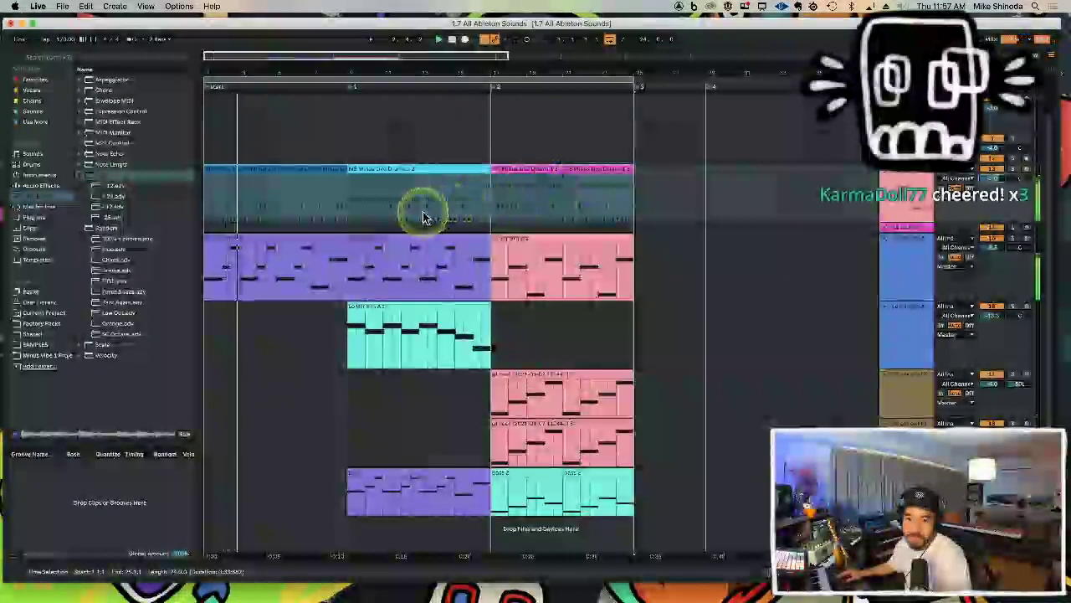
click(392, 210)
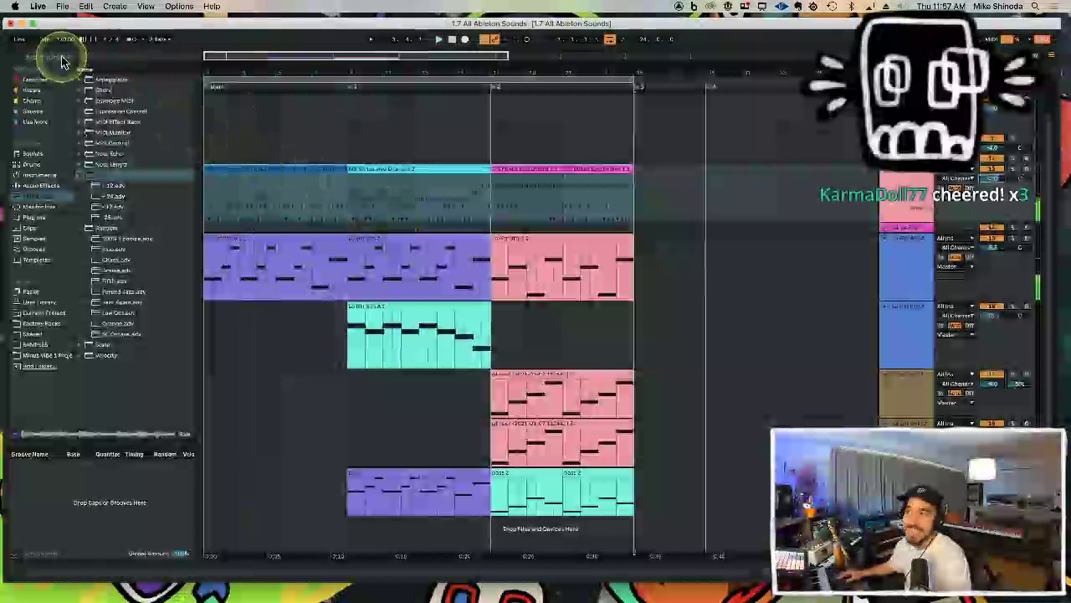
key(space)
Step: Slow the song tempo down to 50 BPM and listen to the arrangement at that speed
drag(60, 40, 59, 82)
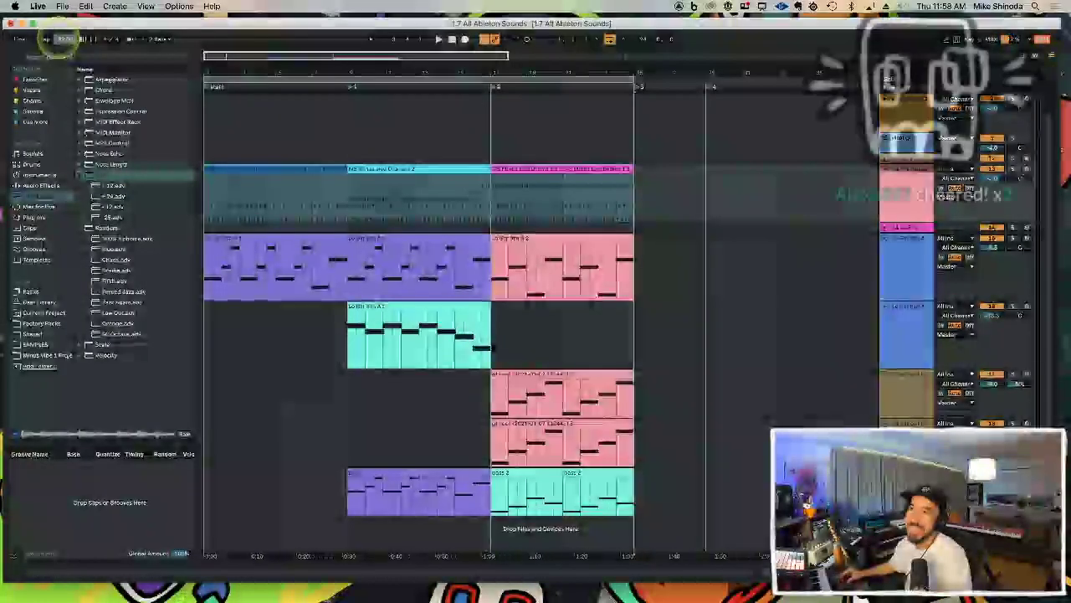
key(space)
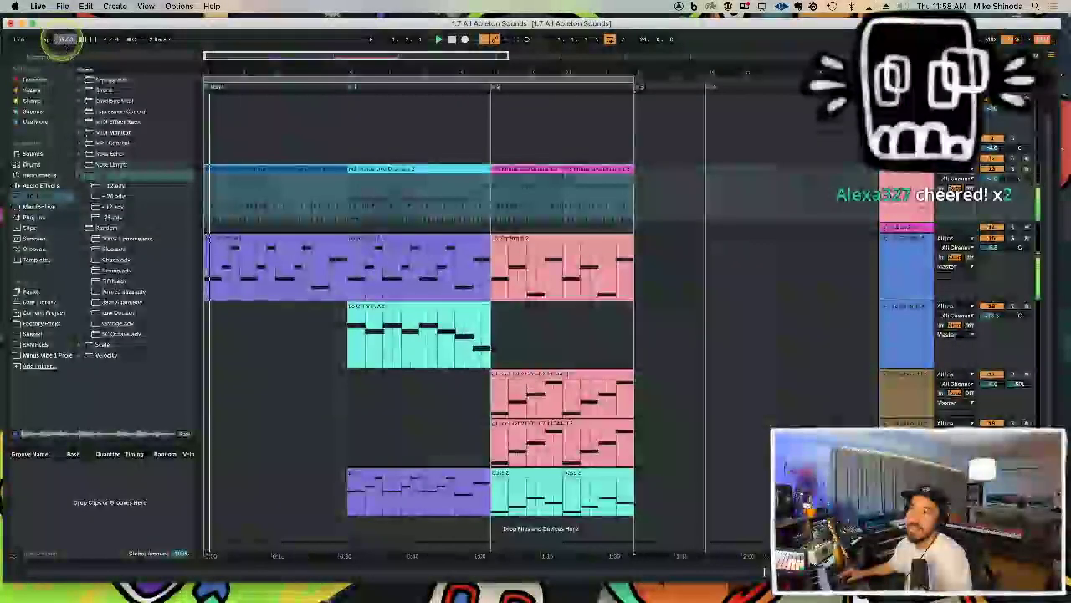
drag(65, 42, 65, 60)
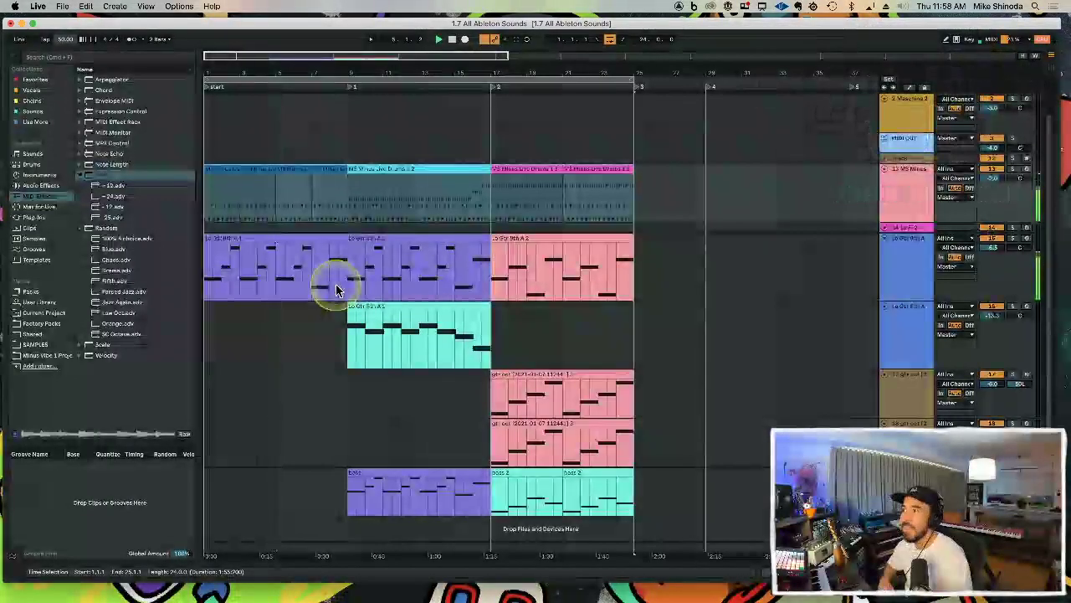
click(291, 170)
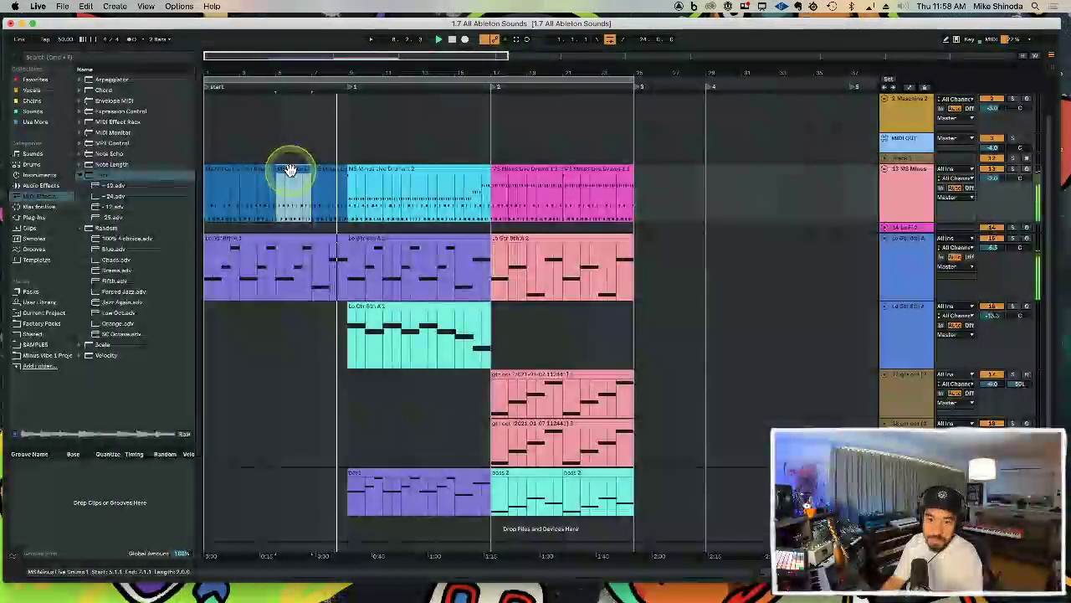
key(space)
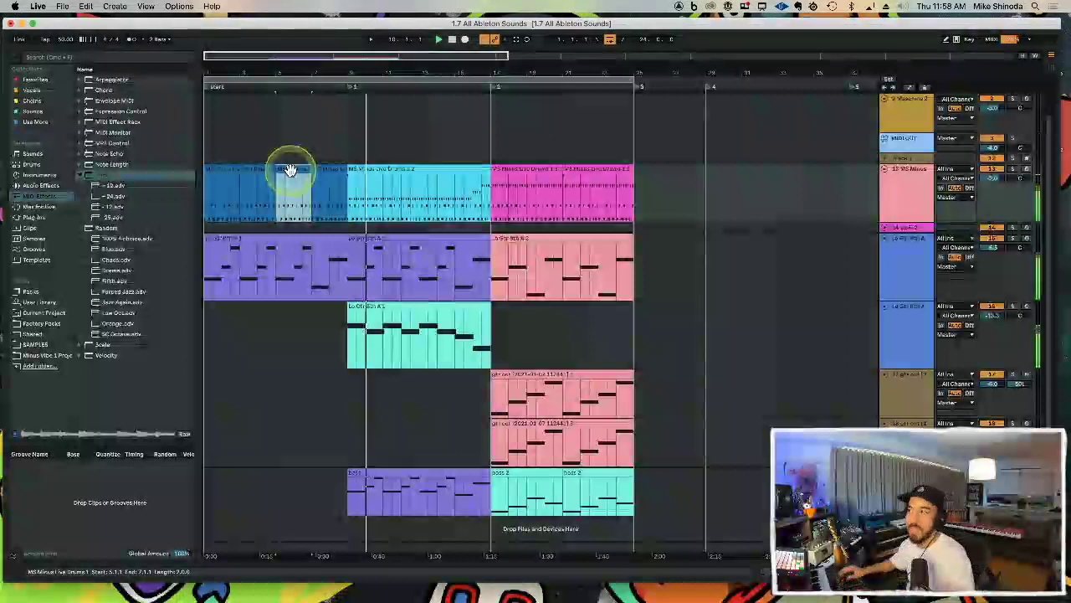
Step: Stop playback, raise the song tempo to 150 BPM and play the arrangement again
key(space)
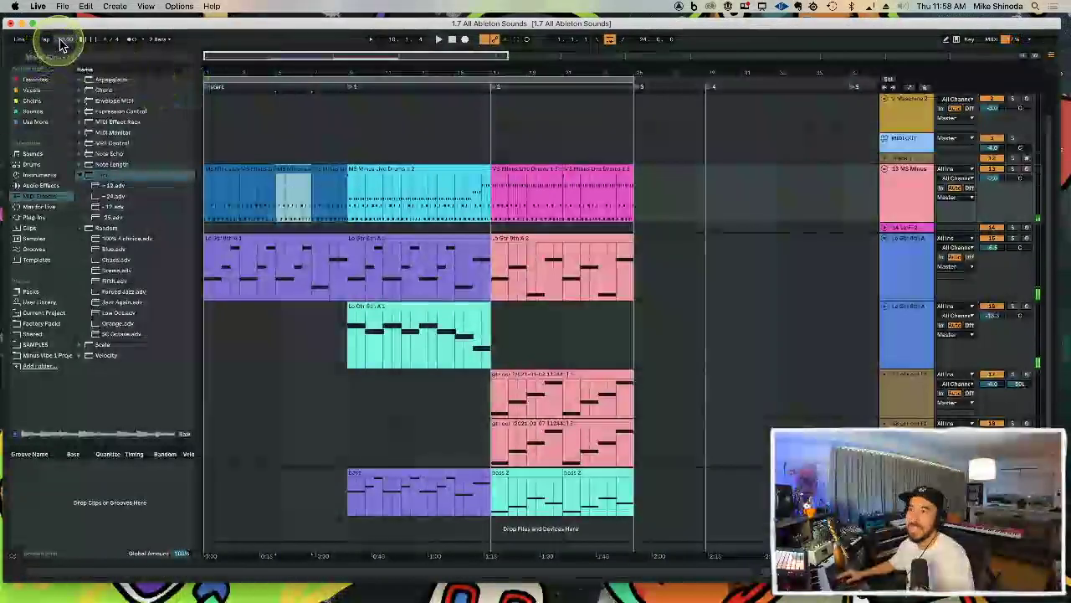
drag(66, 38, 65, 39)
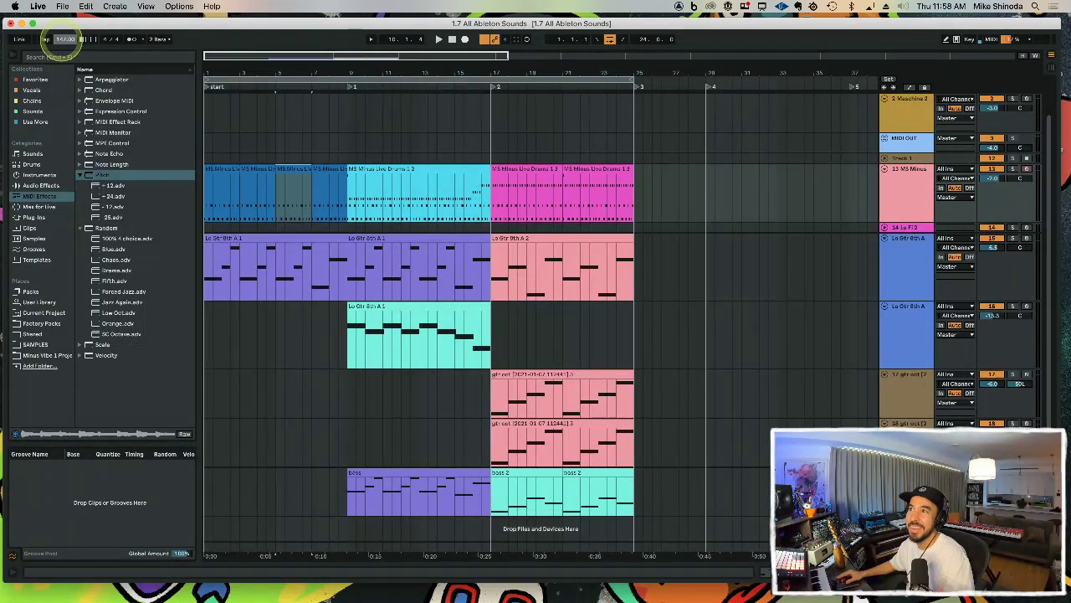
key(space)
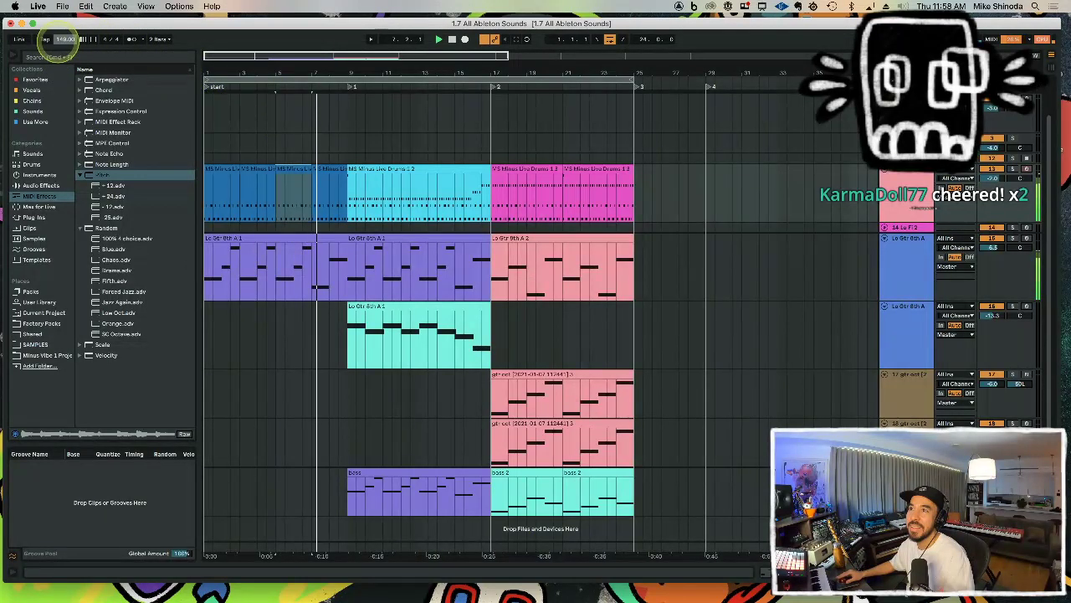
click(319, 234)
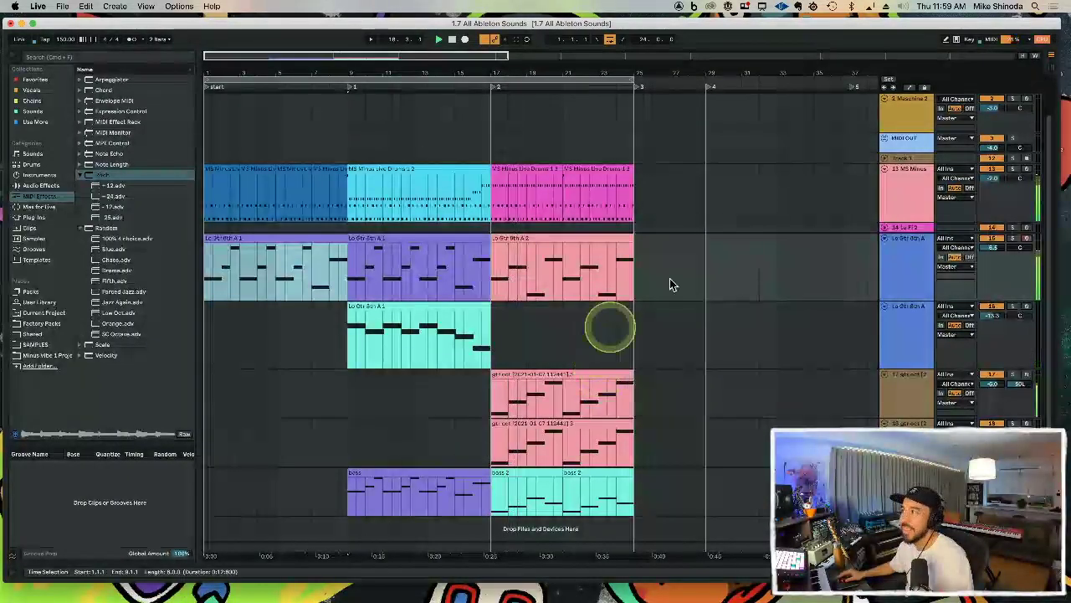
Step: Inspect the mixer levels, including the individual channels of the MS Minus drum rack, and return to the arrangement
key(Tab)
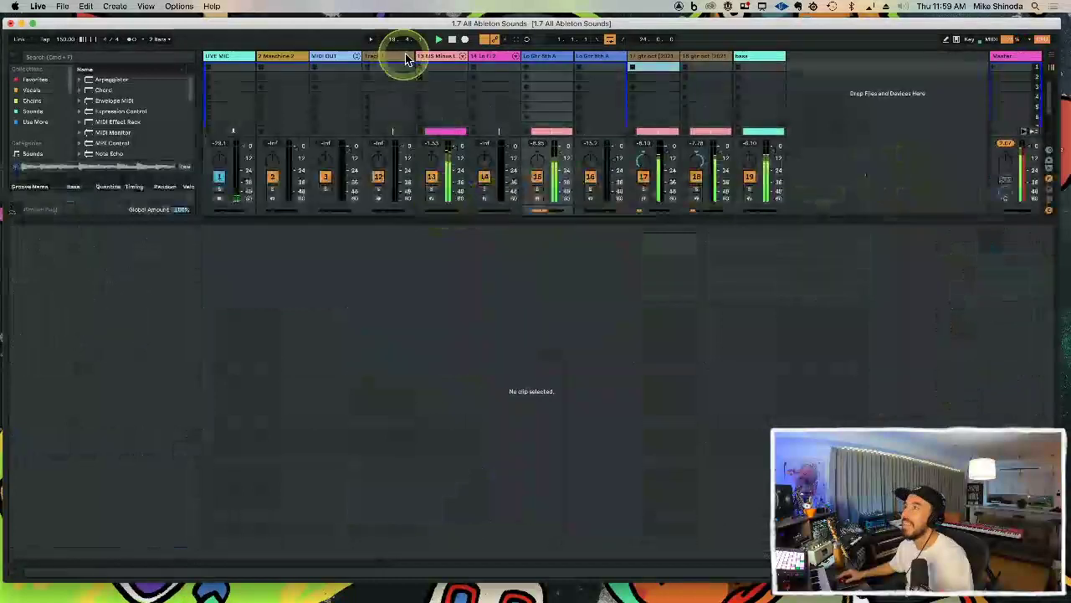
double_click(400, 218)
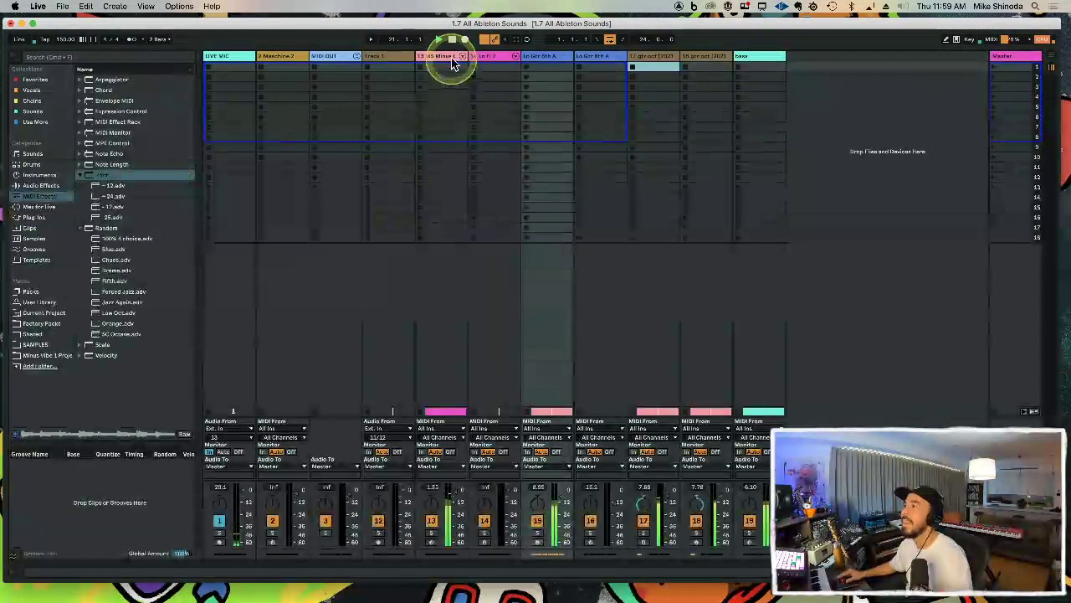
click(461, 56)
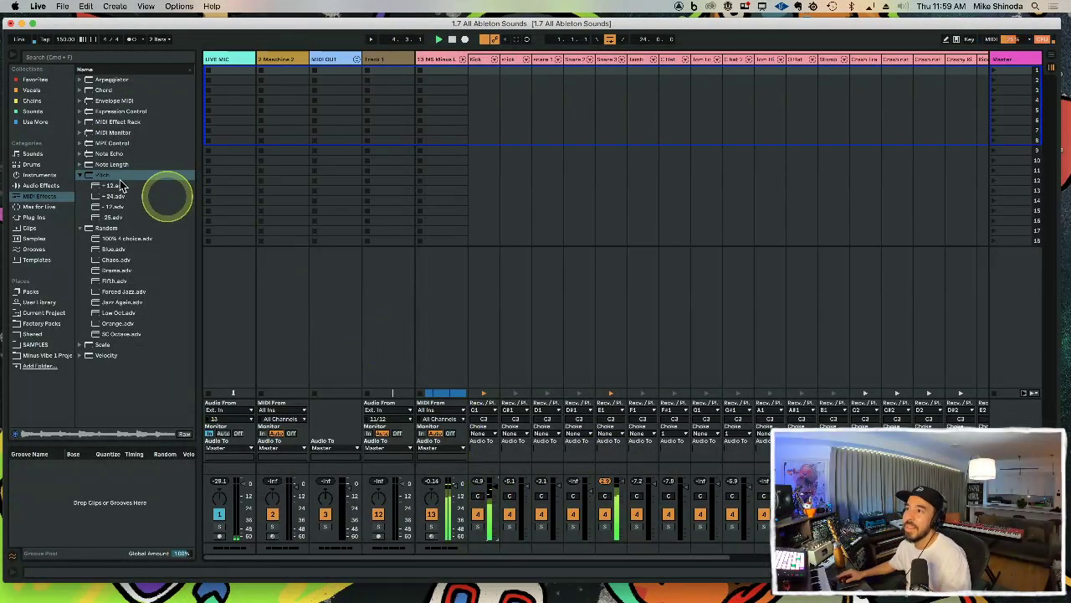
key(Tab)
click(290, 73)
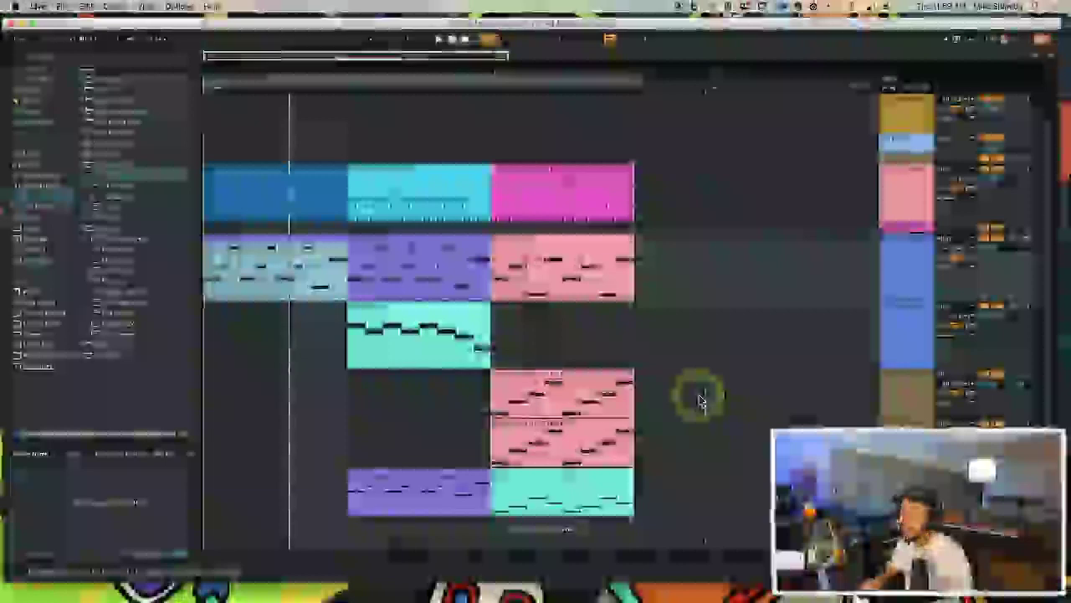
Step: Group the instrument tracks from the MS Minus drums down to the bass into one group track
click(899, 266)
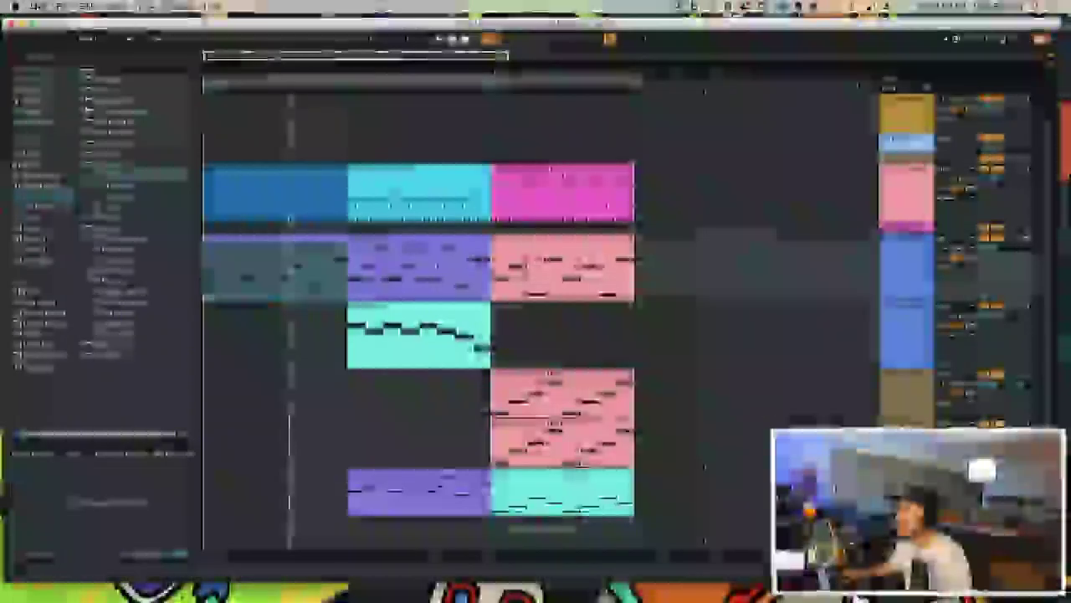
click(897, 182)
key(super+c)
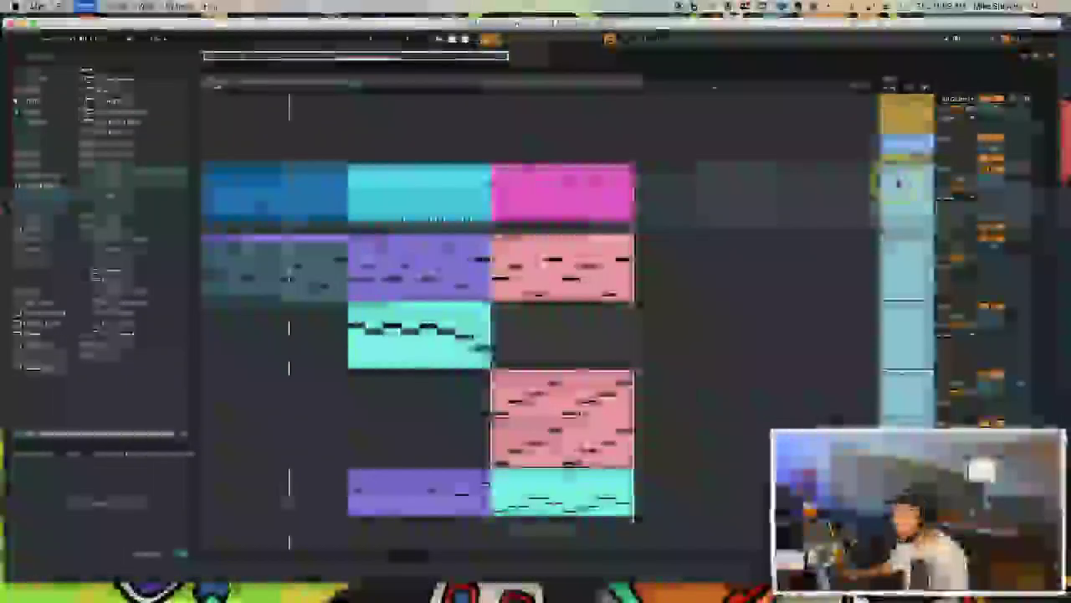
key(super+v)
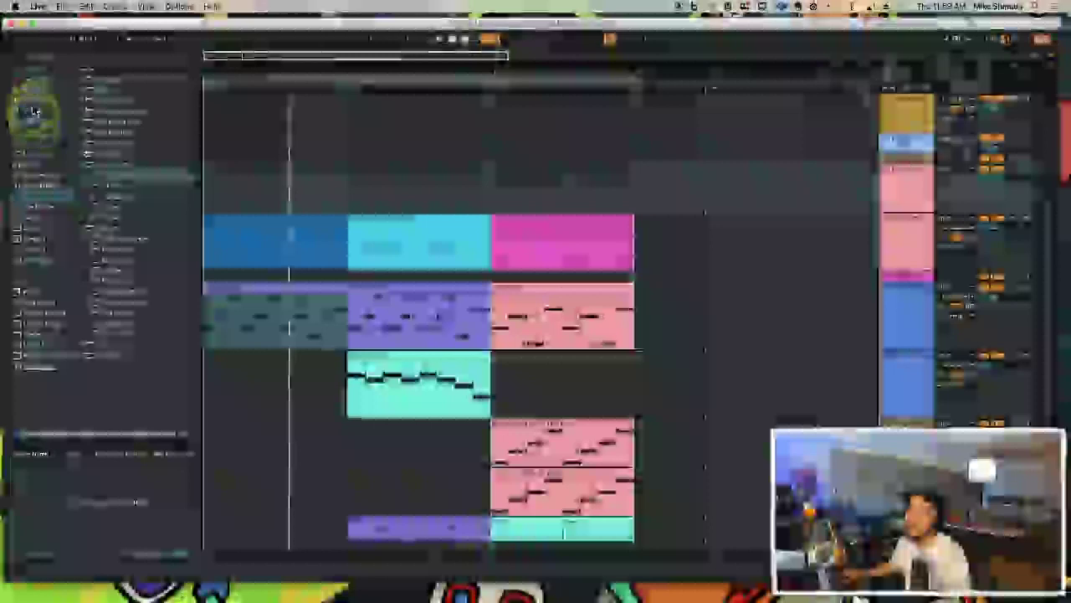
Step: Try the Quick Mix Chain rack on the new group track and delete it again
click(35, 102)
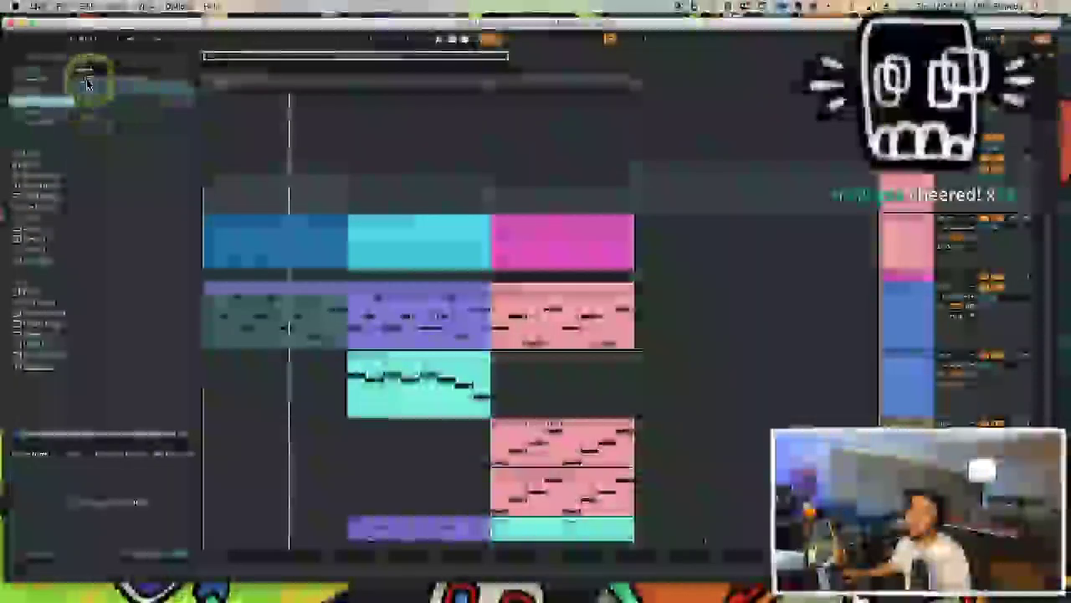
click(87, 81)
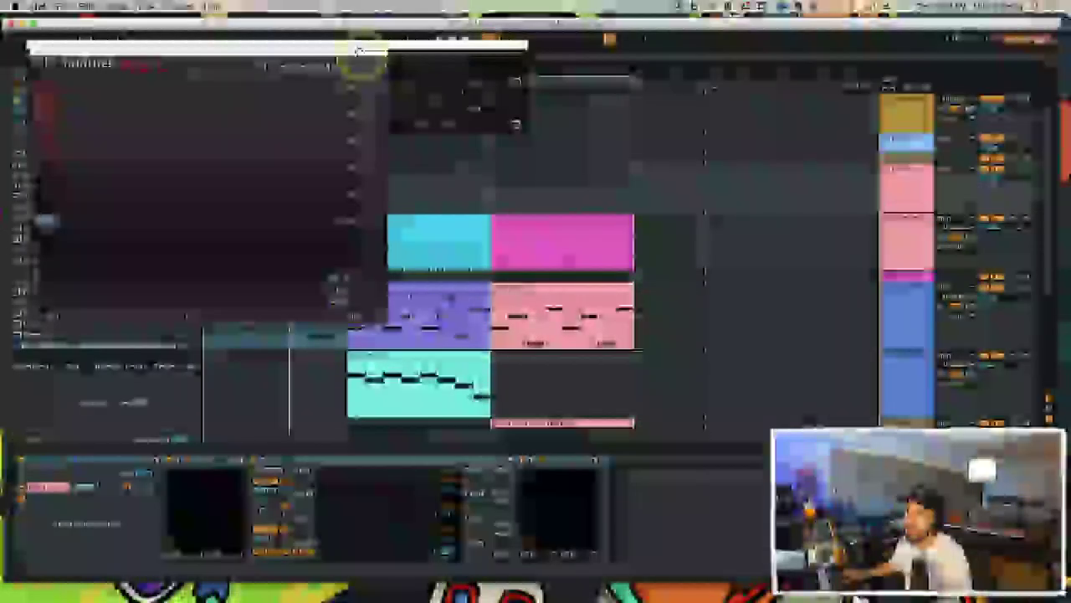
drag(363, 51, 583, 153)
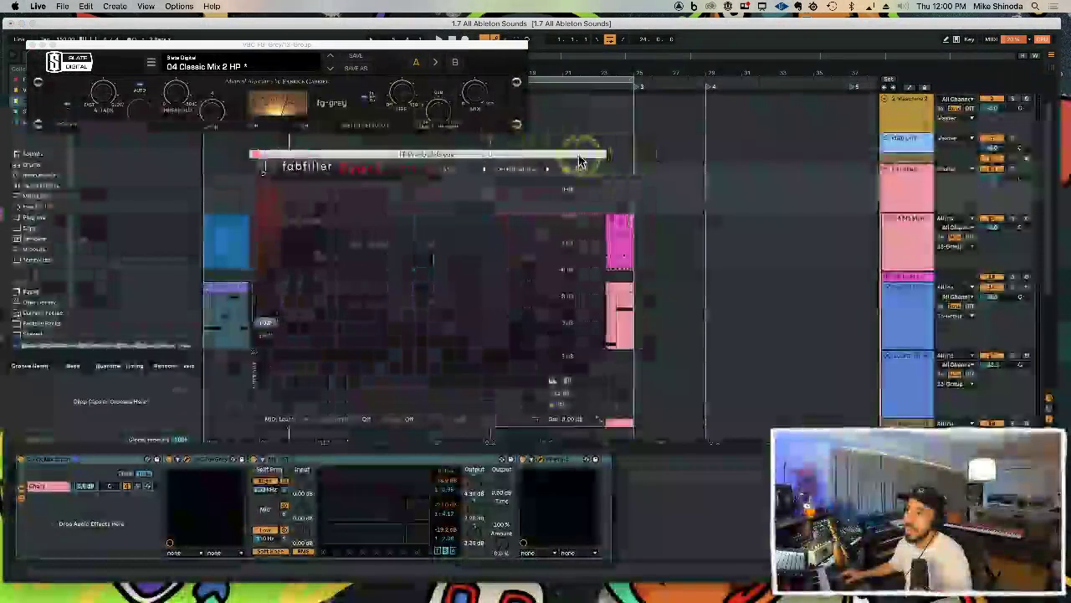
click(31, 45)
click(106, 459)
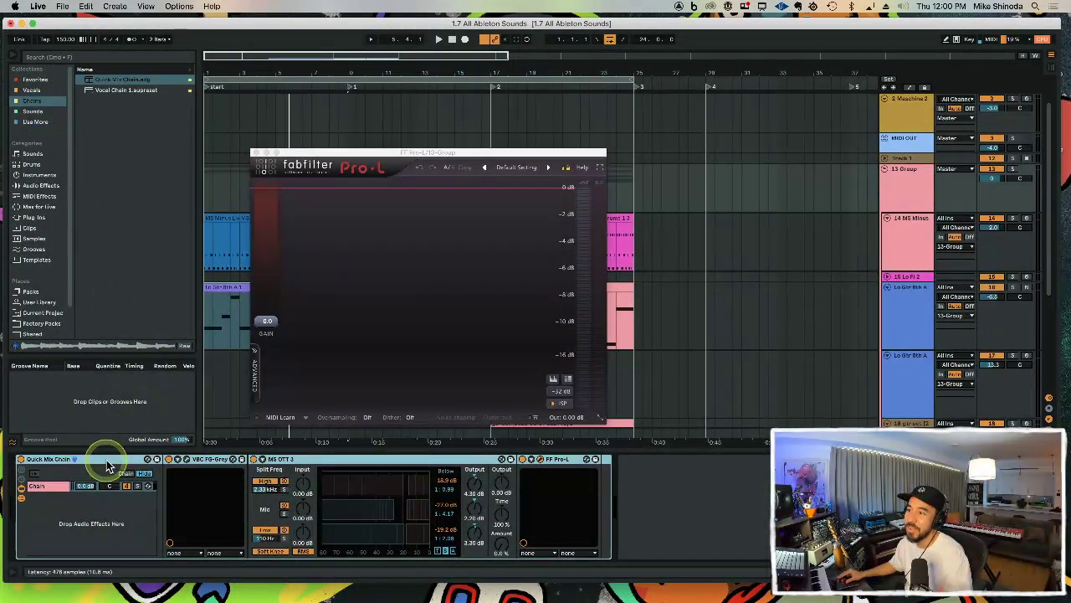
key(Delete)
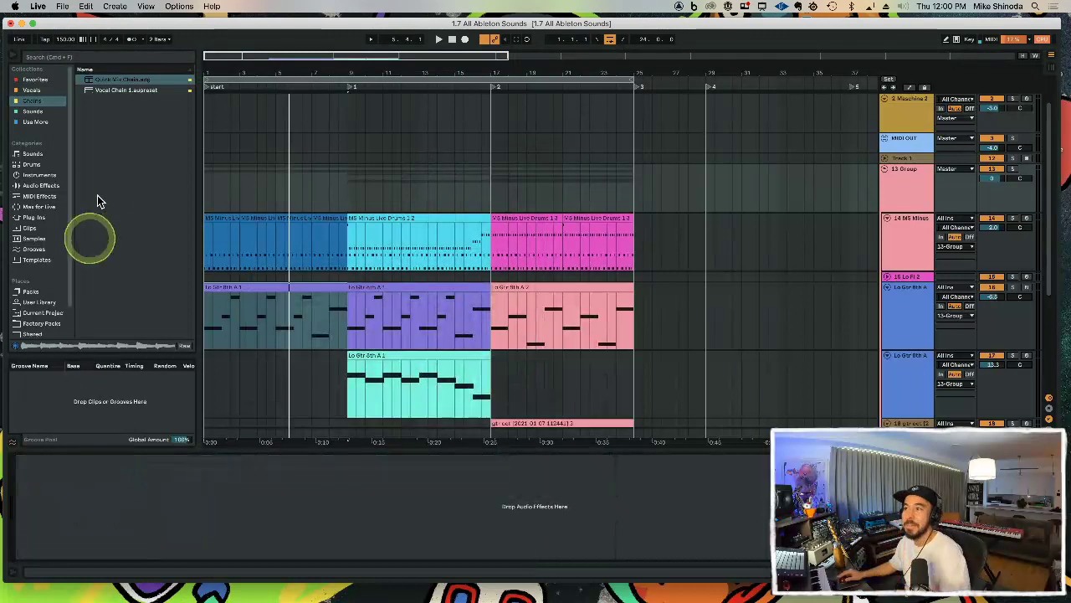
Step: Collapse the Drive & Color audio effects and expand the Dynamics effects in the browser
click(40, 196)
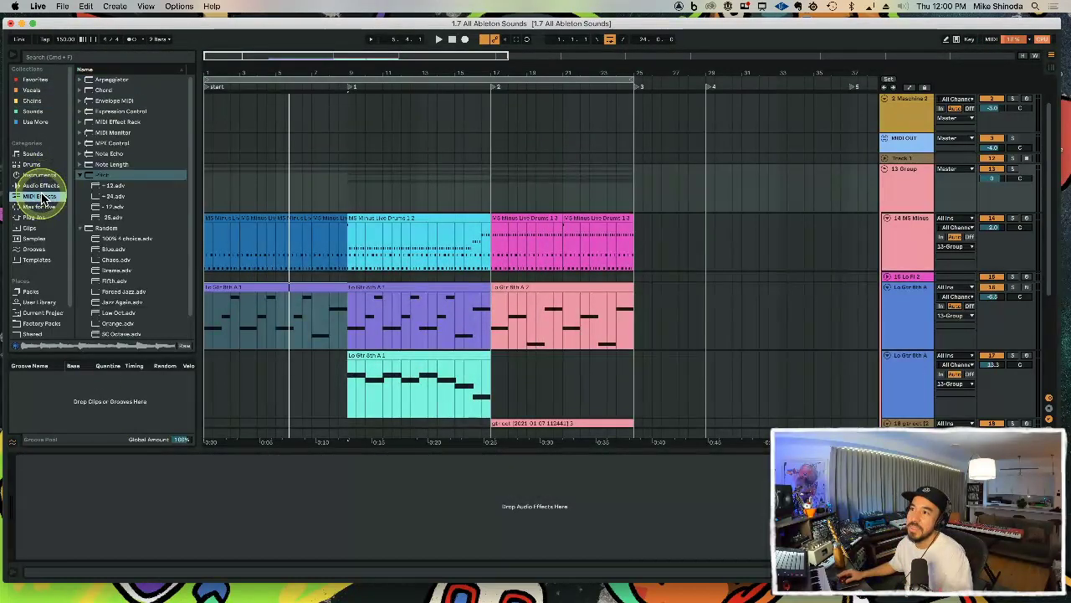
click(42, 186)
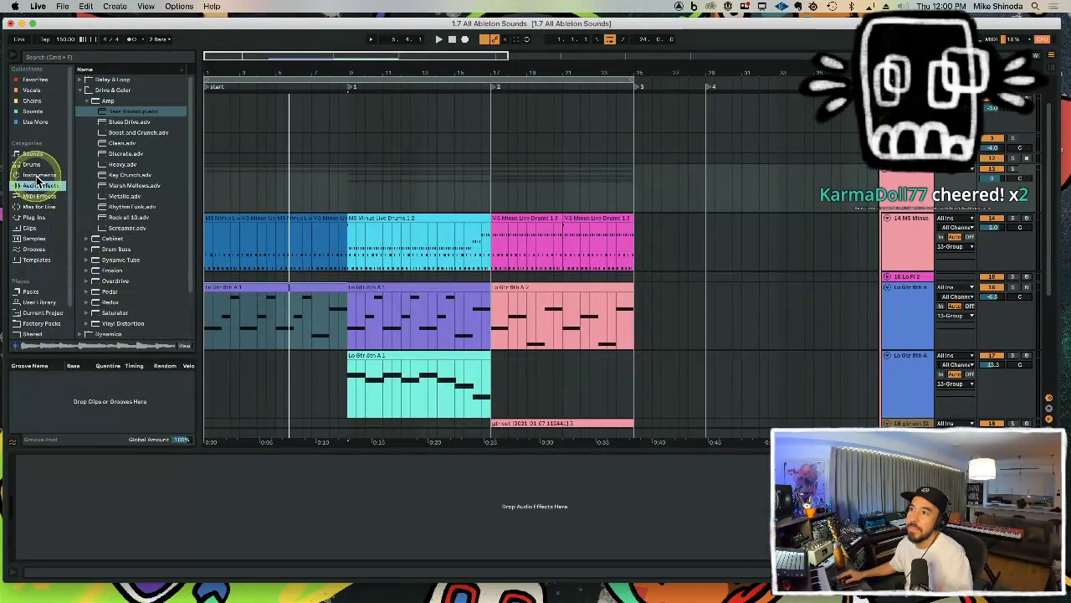
click(117, 112)
key(Up)
key(Left)
key(Left)
key(Left)
key(Down)
key(Right)
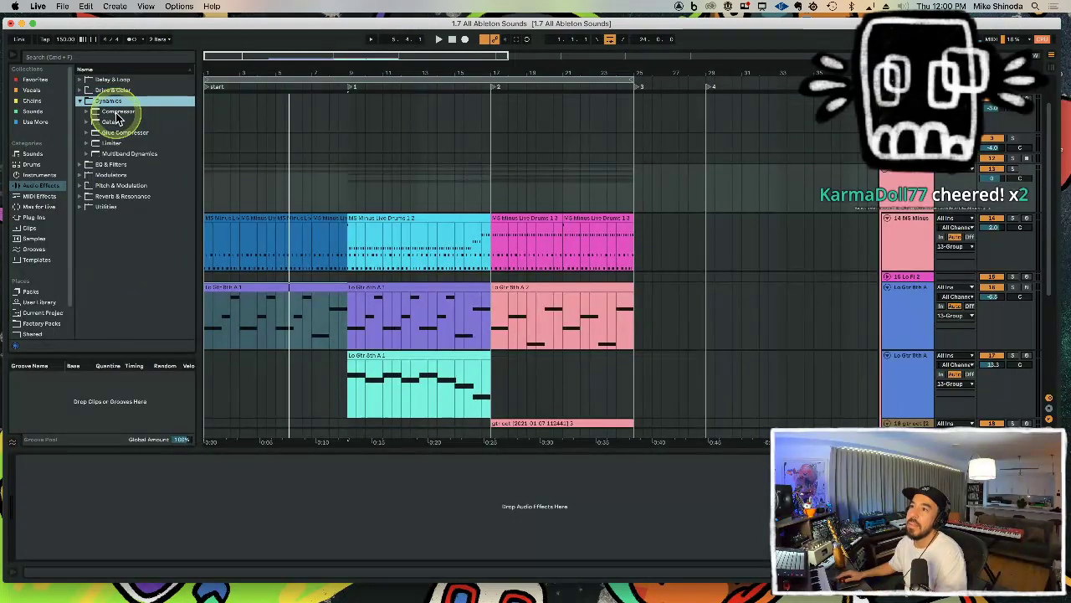
Step: Widen the browser and add the Glue Compressor preset Mastering - Gentle Limiter to the group track
click(121, 134)
key(Right)
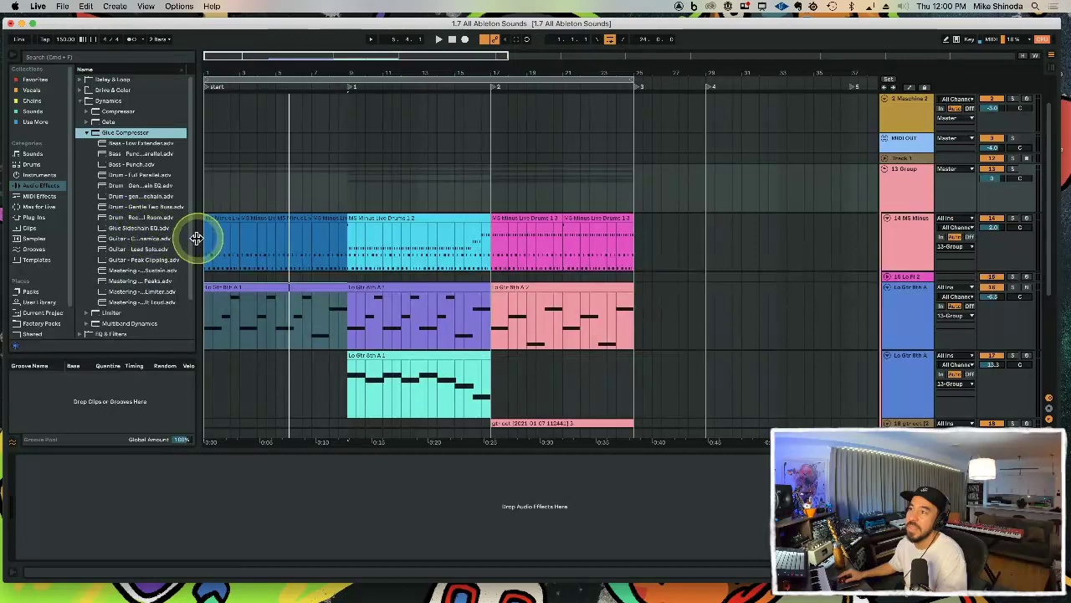
drag(195, 240, 232, 240)
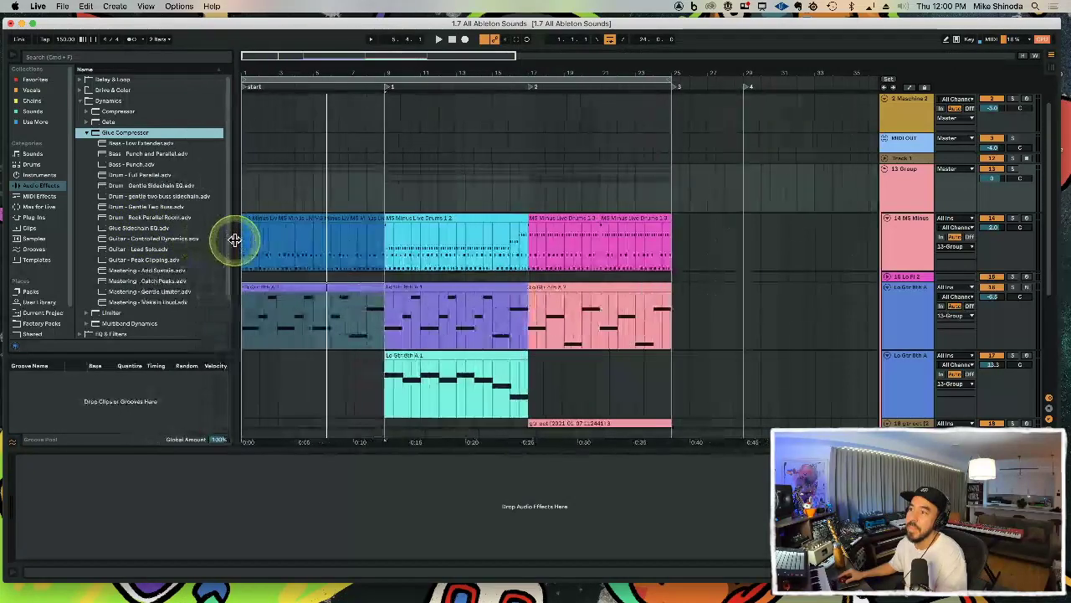
drag(168, 293, 216, 359)
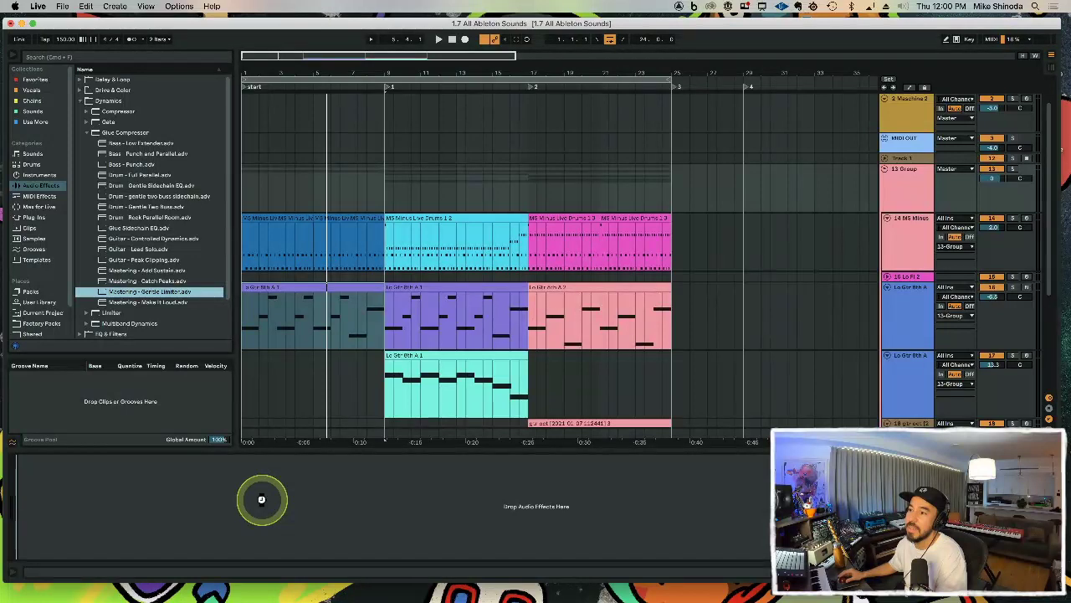
drag(261, 500, 262, 504)
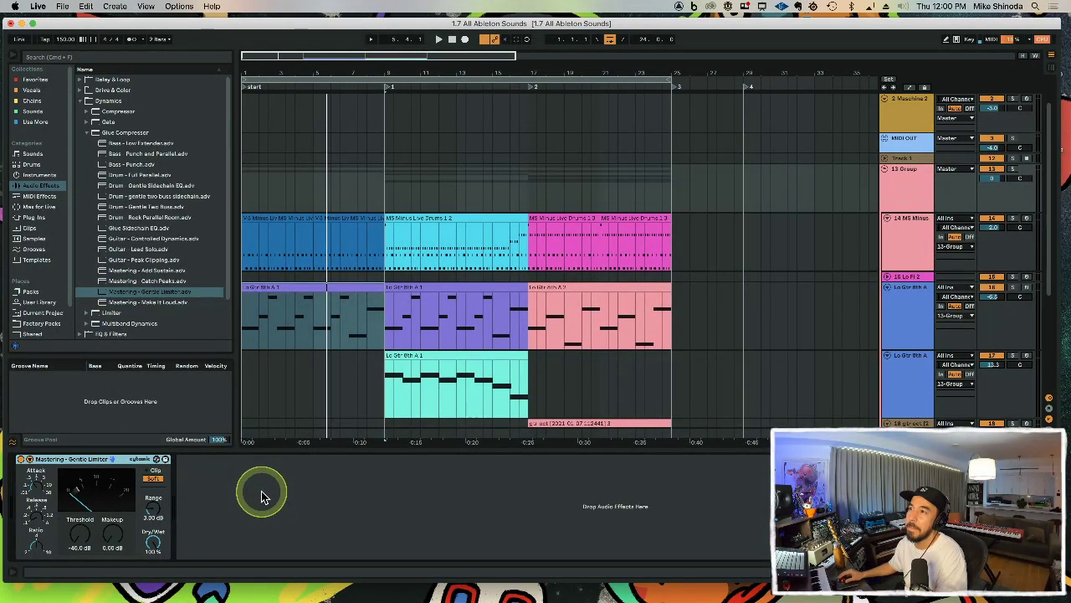
Step: Insert the Multiband Dynamics preset MS OTT 3 ahead of the Gentle Limiter on the group track
click(128, 113)
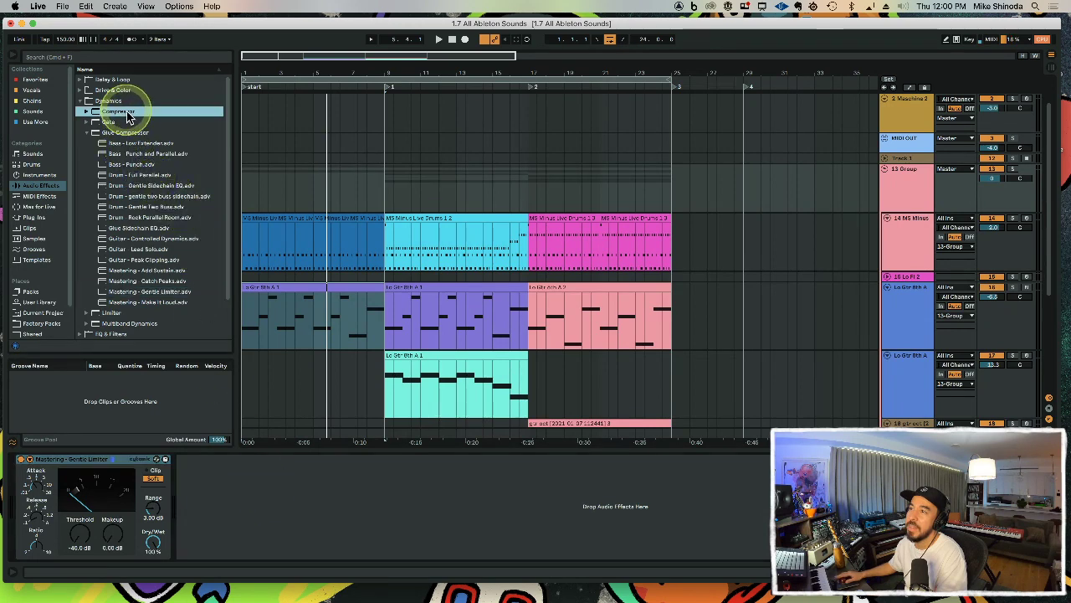
double_click(133, 135)
double_click(133, 154)
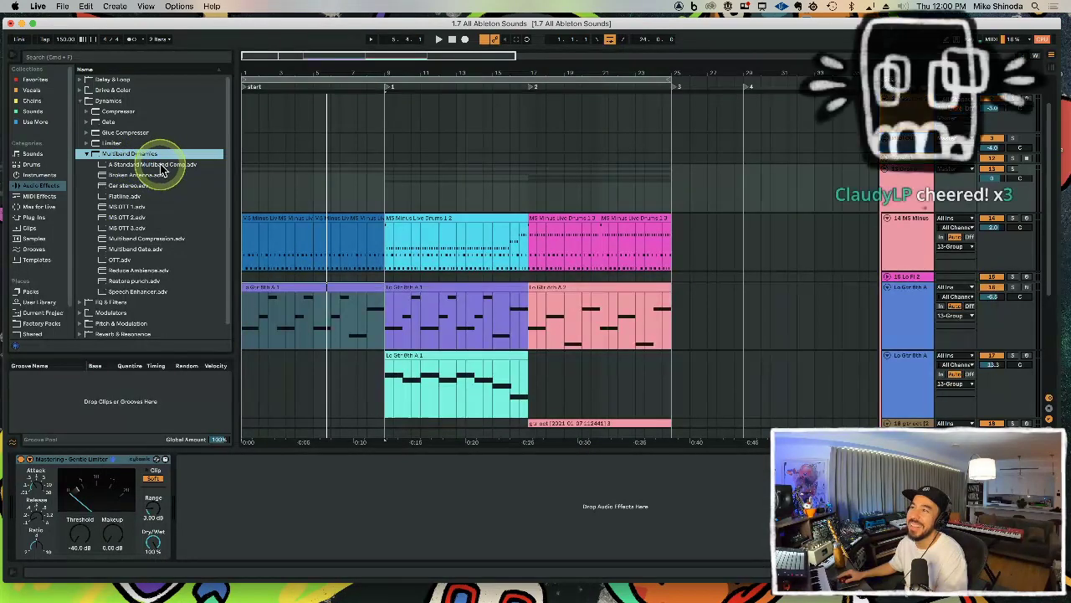
click(127, 228)
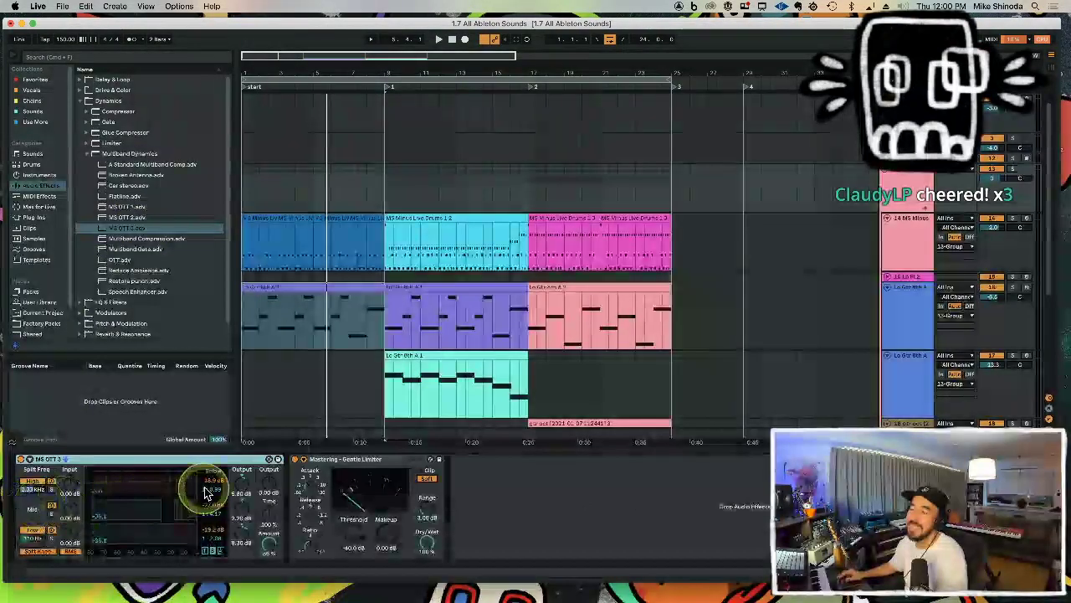
Step: Play the arrangement and reduce MS OTT 3's amount to 63 % and its low band output to 4.20 dB
key(space)
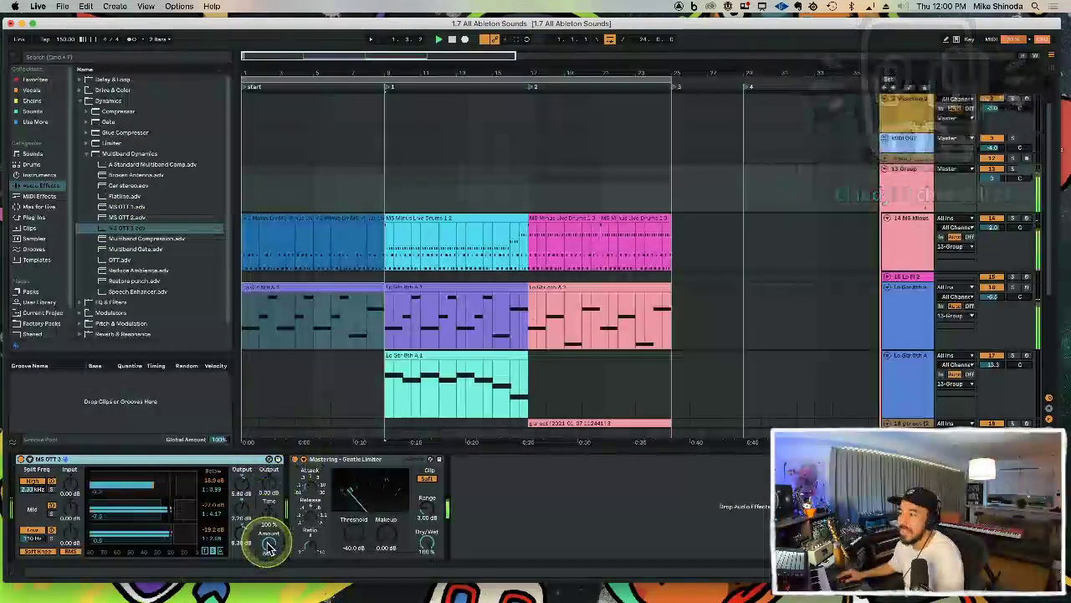
drag(267, 544, 244, 540)
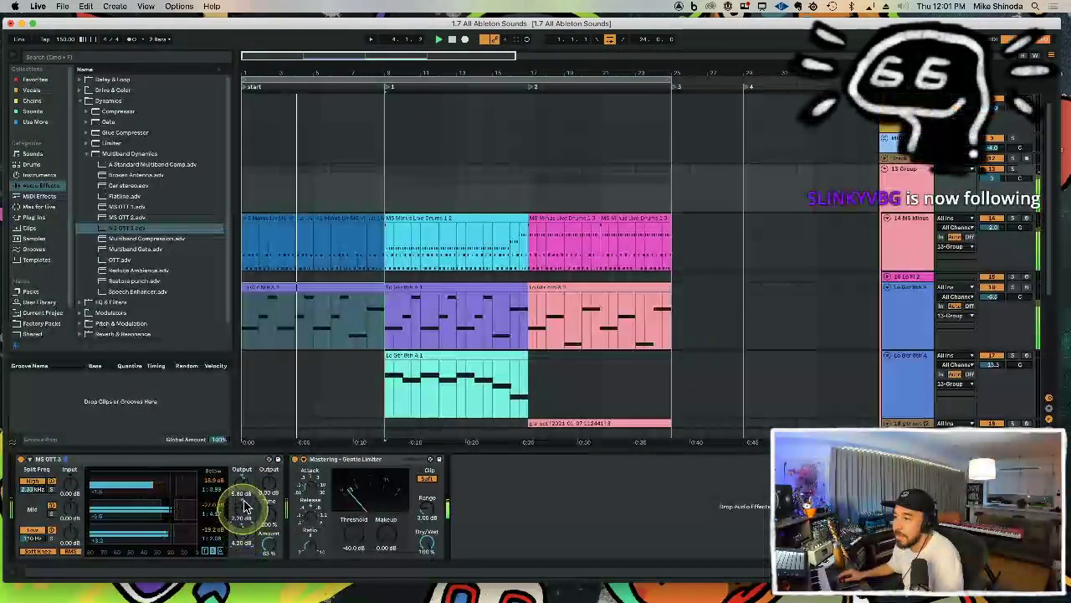
drag(243, 488, 243, 489)
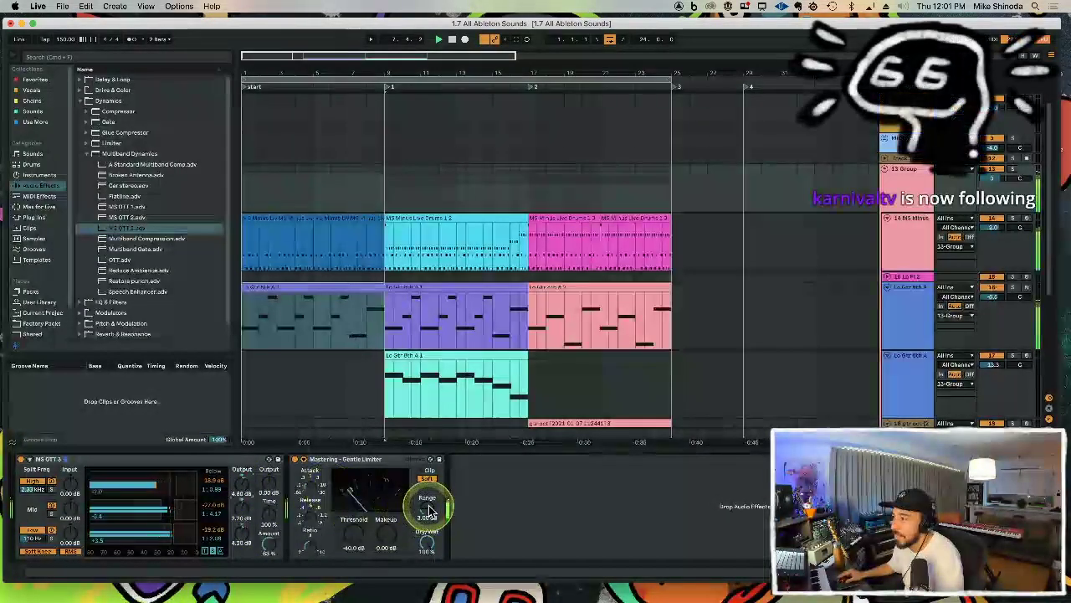
Step: Set the limiter's range to 4.23 dB, threshold to -22.6 dB and makeup to 3.49 dB, and trim MS OTT 3's high output to 3.80 dB
drag(429, 510, 430, 509)
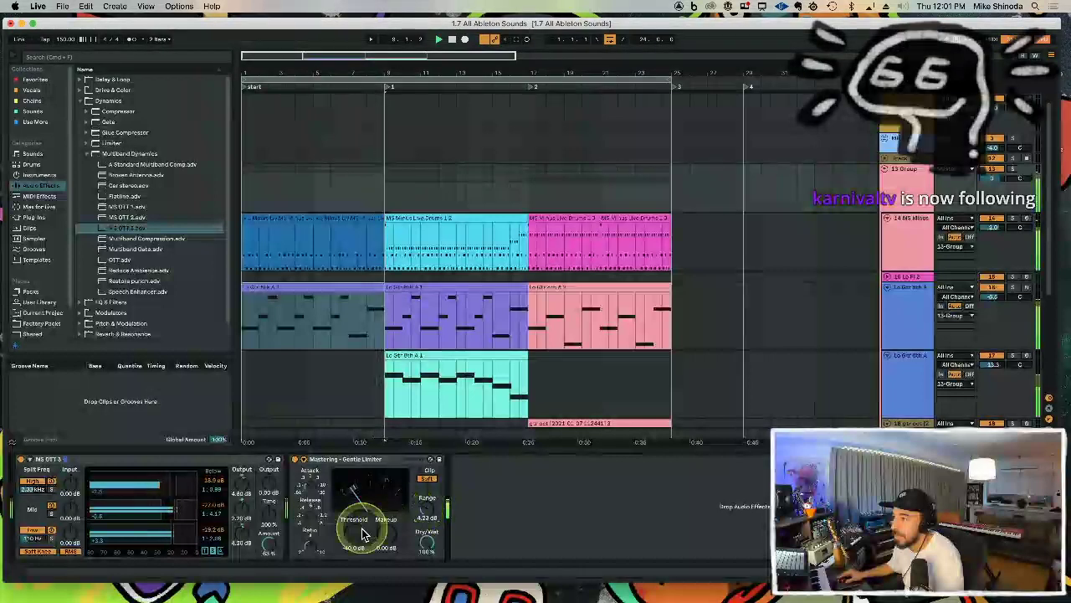
drag(353, 533, 353, 532)
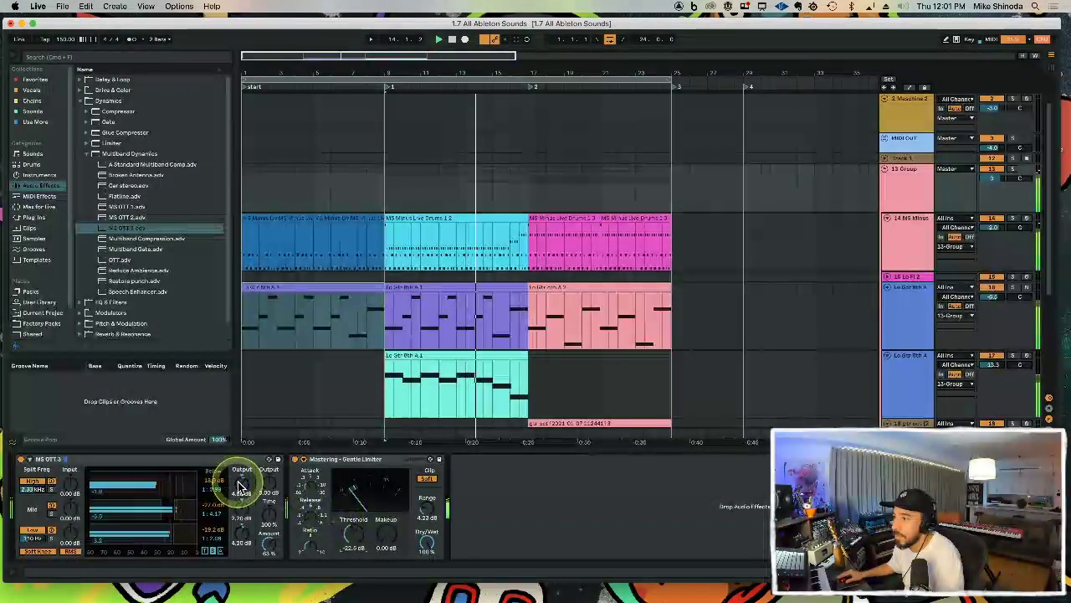
drag(241, 485, 249, 511)
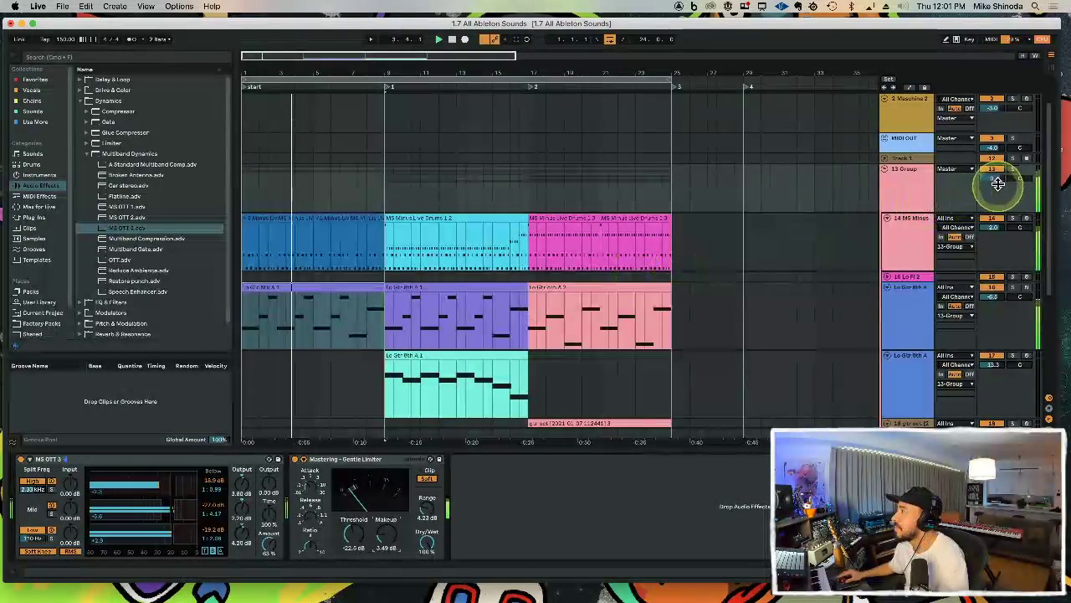
Step: Lower the group track's volume to -17.7 dB while listening to the arrangement
drag(996, 186, 996, 216)
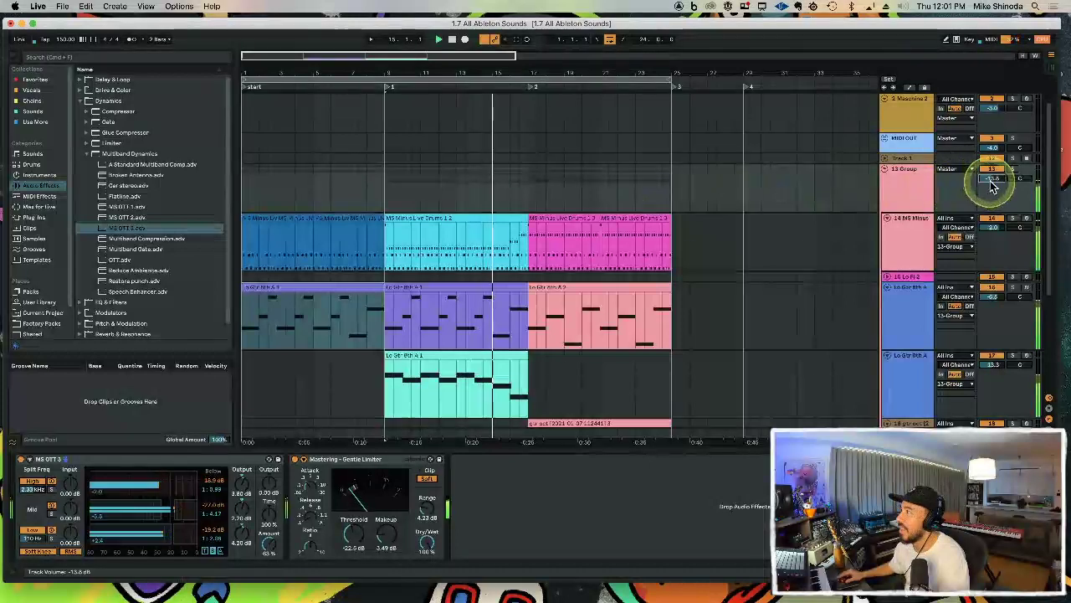
drag(991, 179, 991, 181)
drag(991, 180, 992, 180)
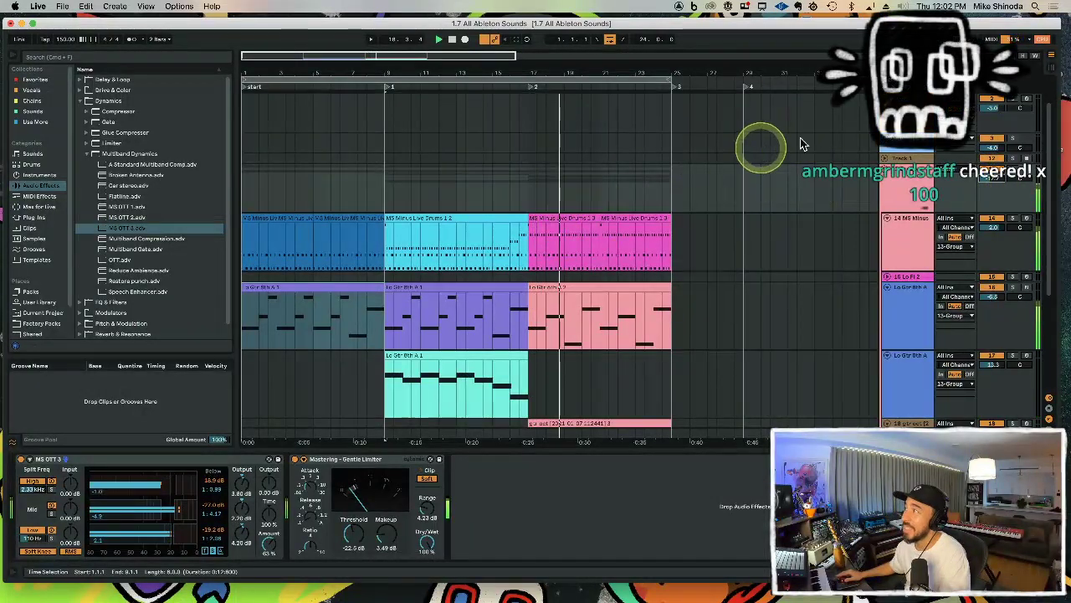
click(827, 172)
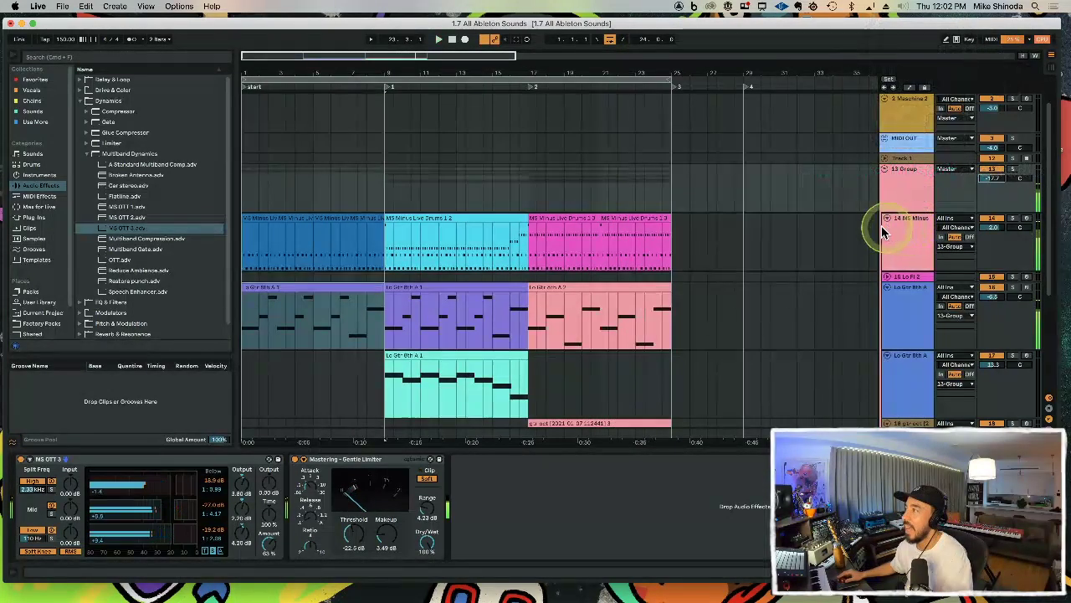
Step: Select the drum clip at bar 21 and save the current set
click(645, 217)
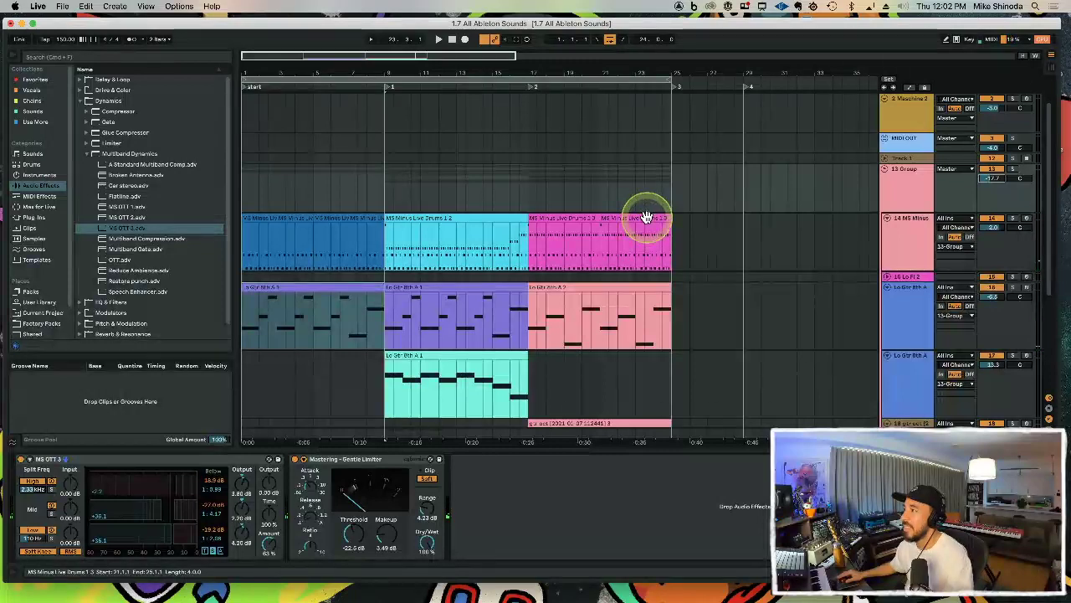
click(646, 217)
key(super+s)
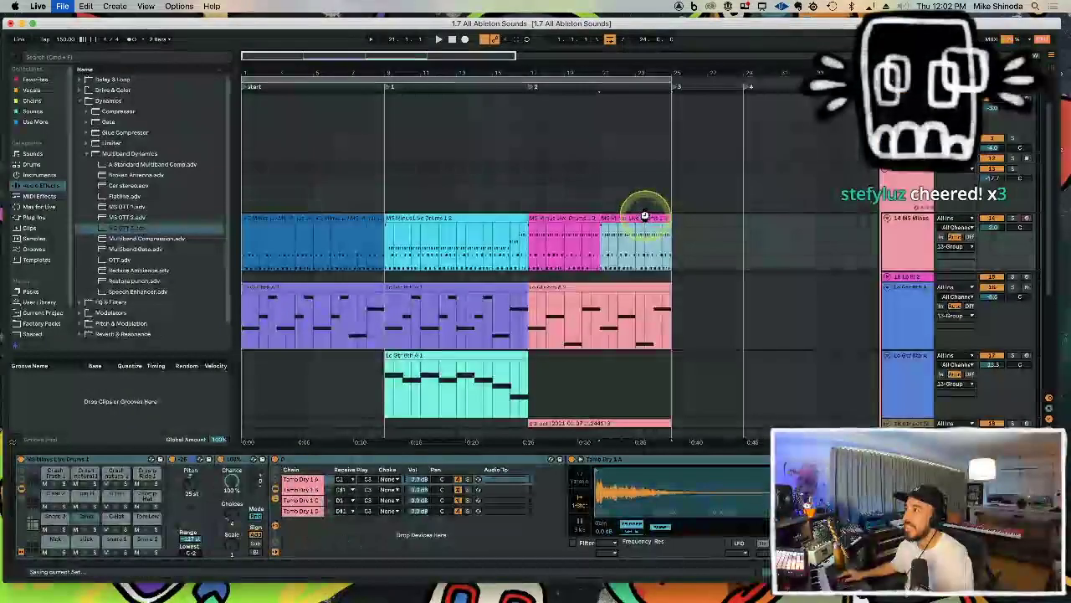
shift+click(369, 218)
Step: Set the song tempo to 85 BPM and play the arrangement from bar 3
click(277, 192)
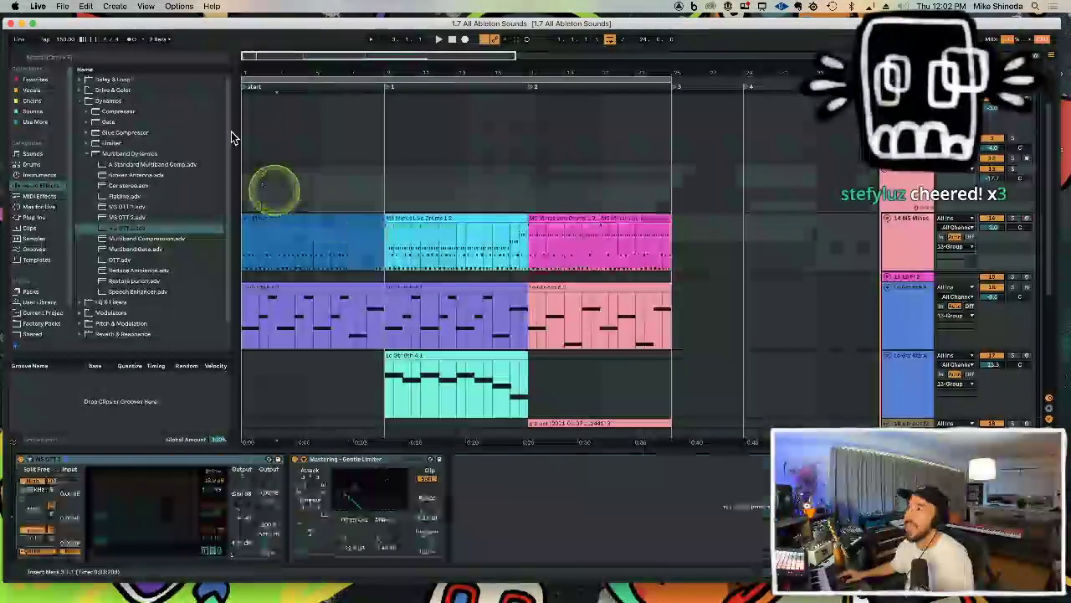
click(66, 41)
text(85)
key(Return)
key(space)
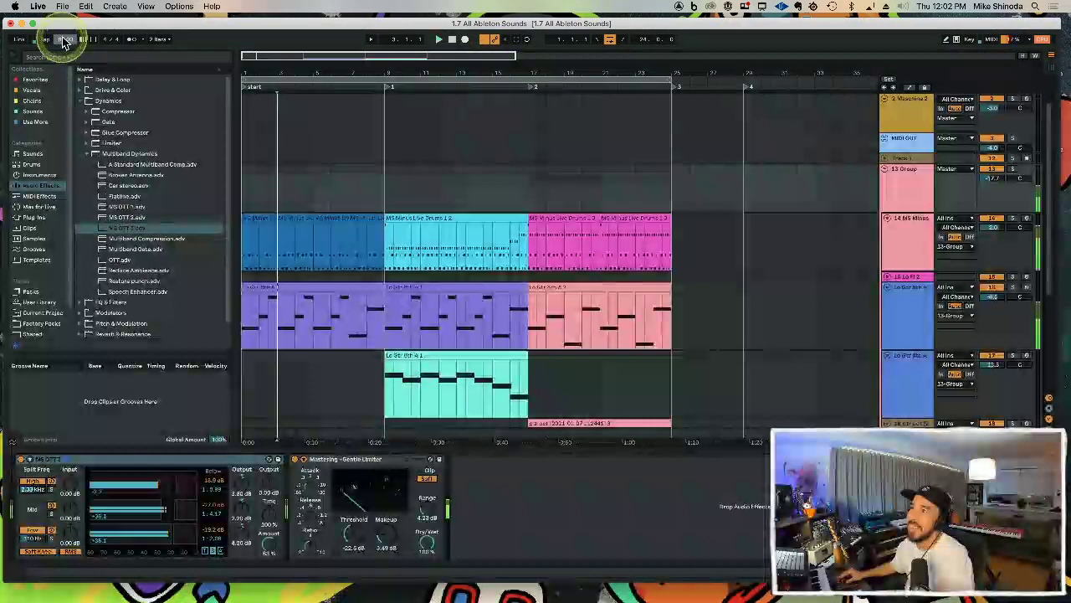